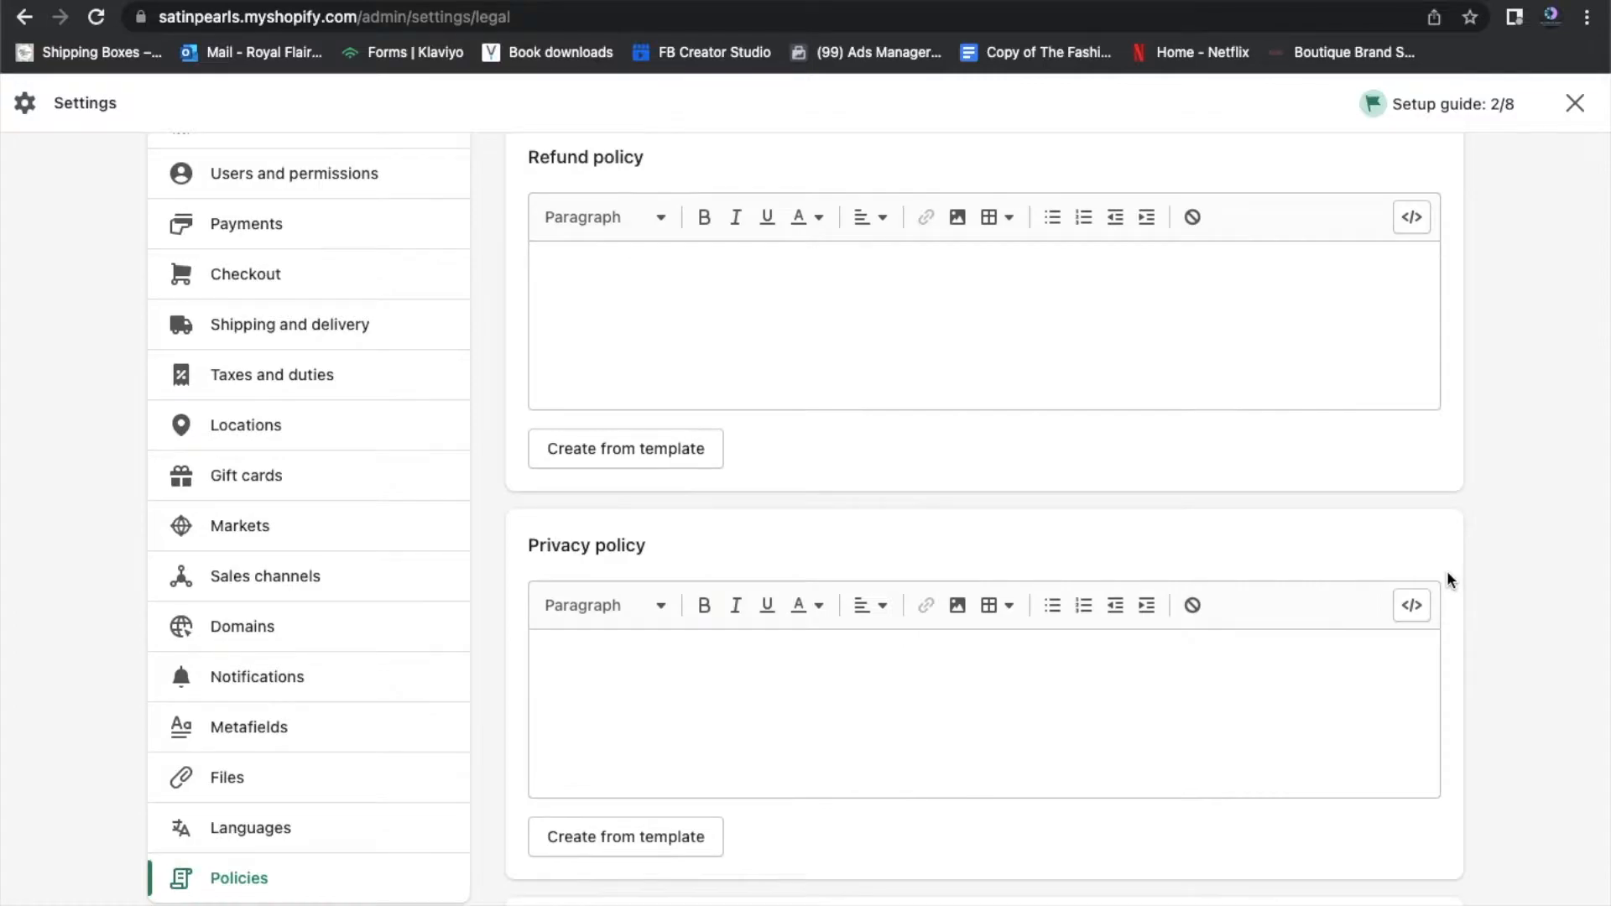
Create the refund policy from the template and review its text
{"action": "scroll", "coordinate": [1446, 579], "scroll_direction": "down", "scroll_amount": 1}
{"action": "scroll", "coordinate": [1447, 579], "scroll_direction": "up", "scroll_amount": 5}
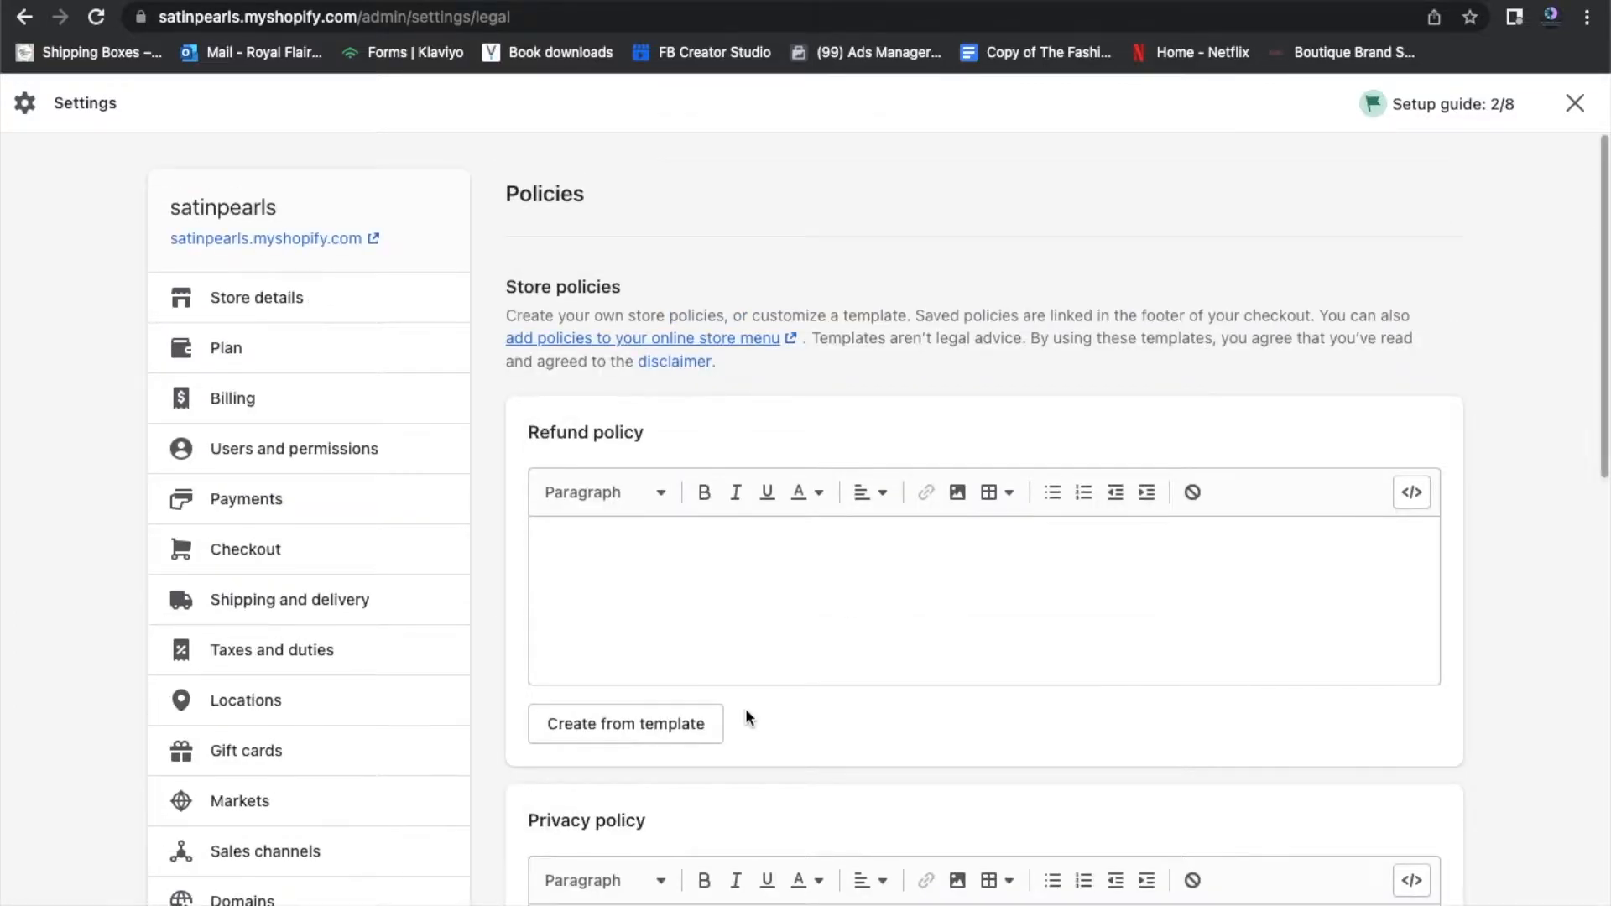
{"action": "left_click", "coordinate": [667, 743]}
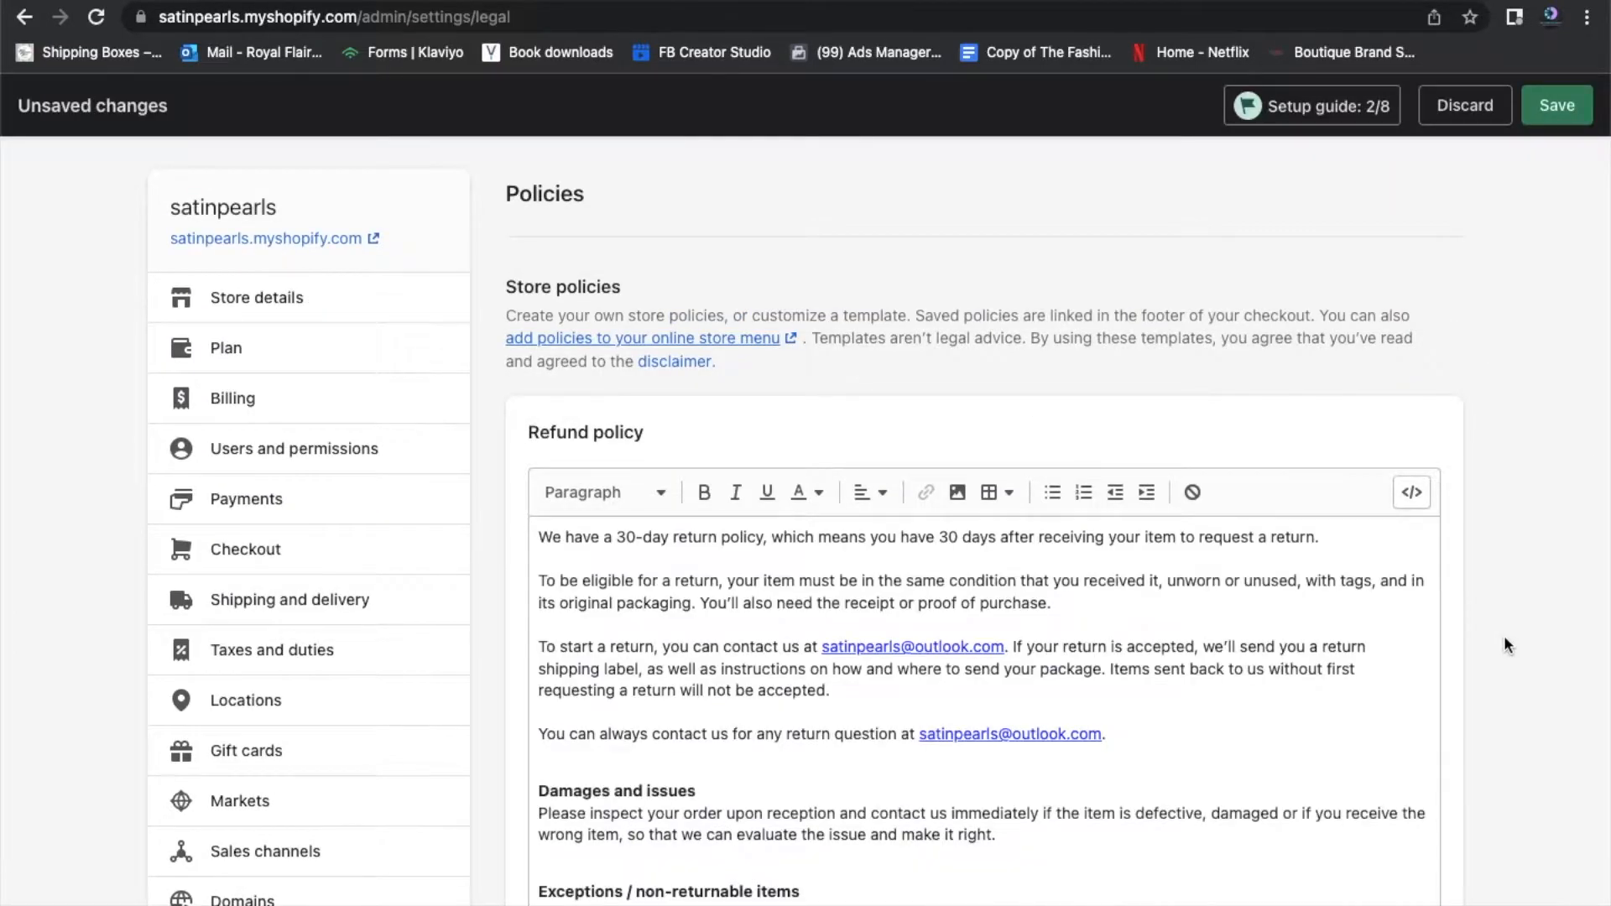
{"action": "scroll", "coordinate": [1504, 636], "scroll_direction": "down", "scroll_amount": 2}
{"action": "scroll", "coordinate": [1503, 636], "scroll_direction": "down", "scroll_amount": 2}
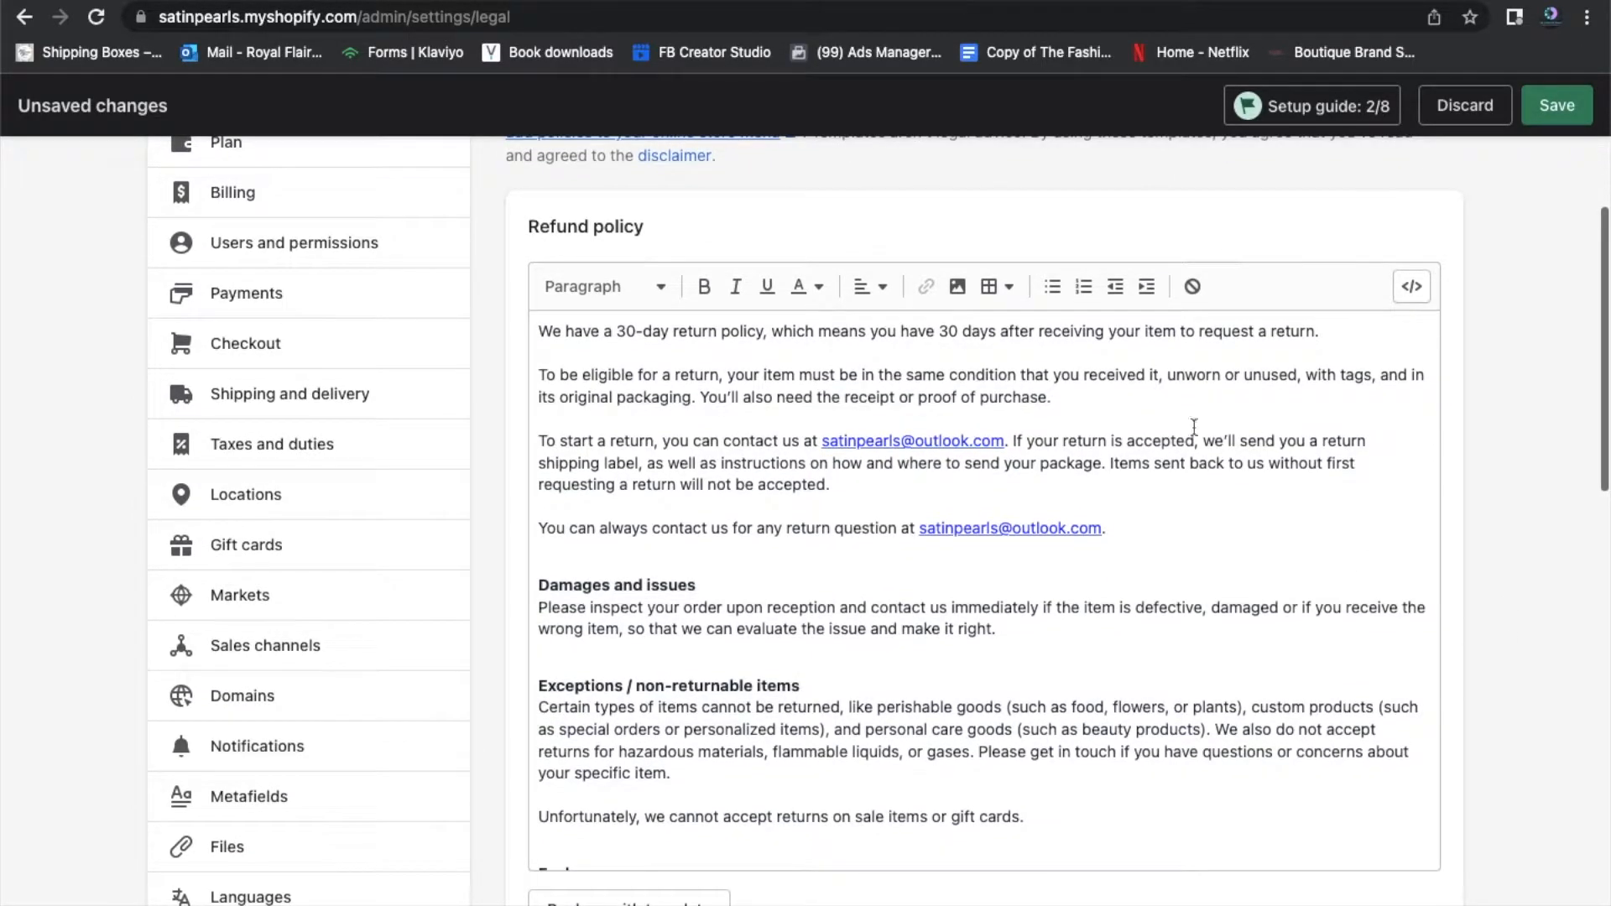
{"action": "scroll", "coordinate": [1173, 411], "scroll_direction": "down", "scroll_amount": 7}
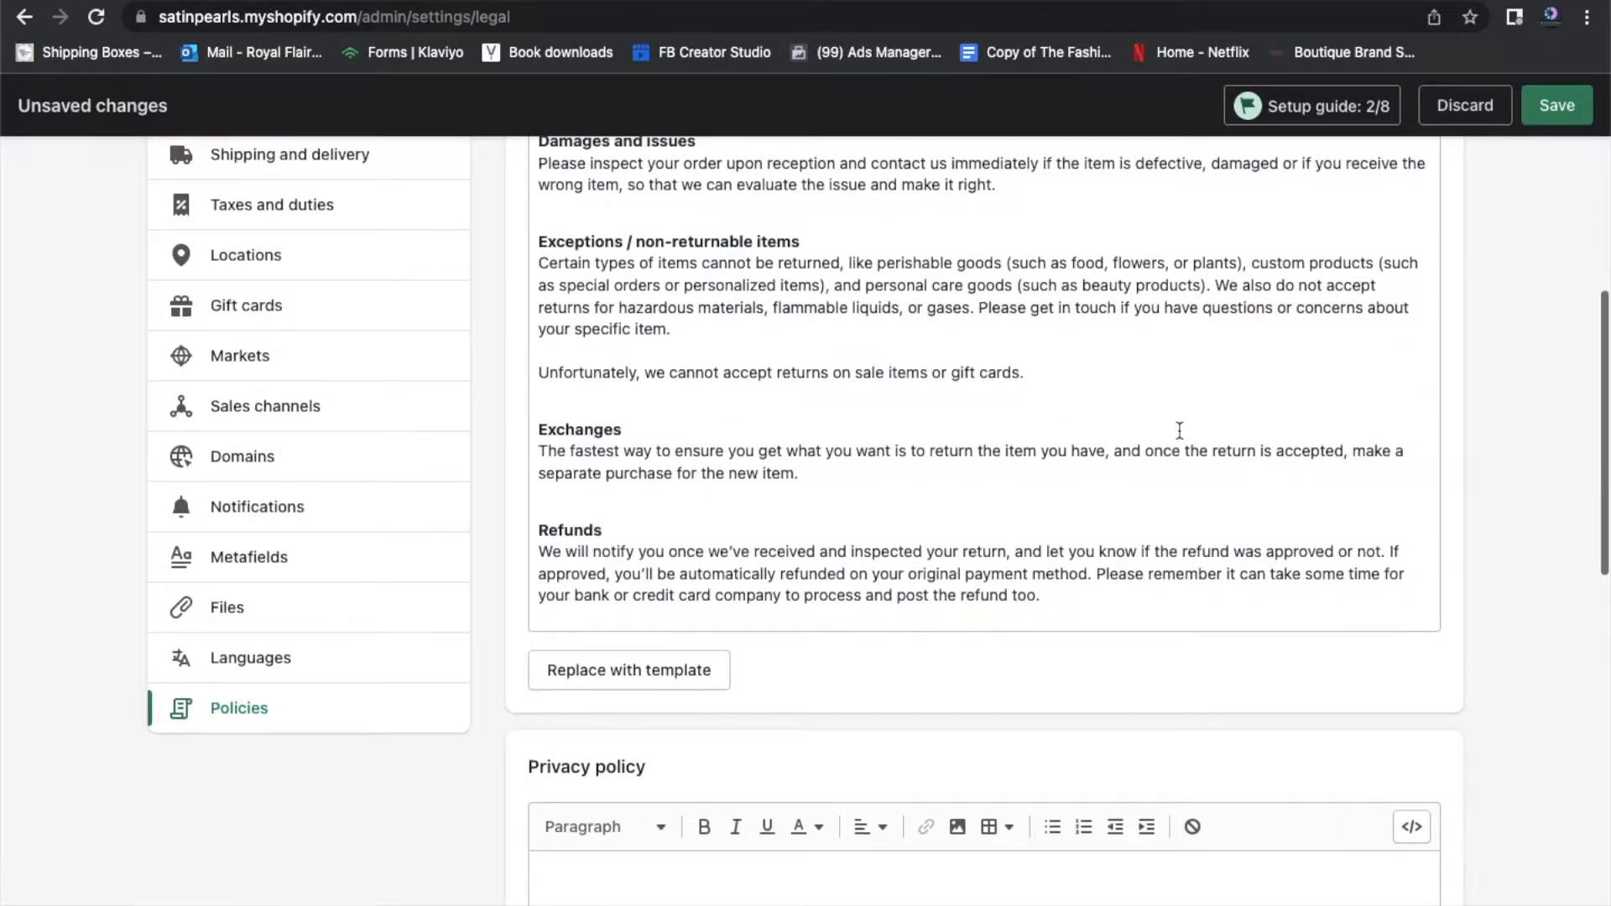
{"action": "scroll", "coordinate": [1180, 430], "scroll_direction": "up", "scroll_amount": 2}
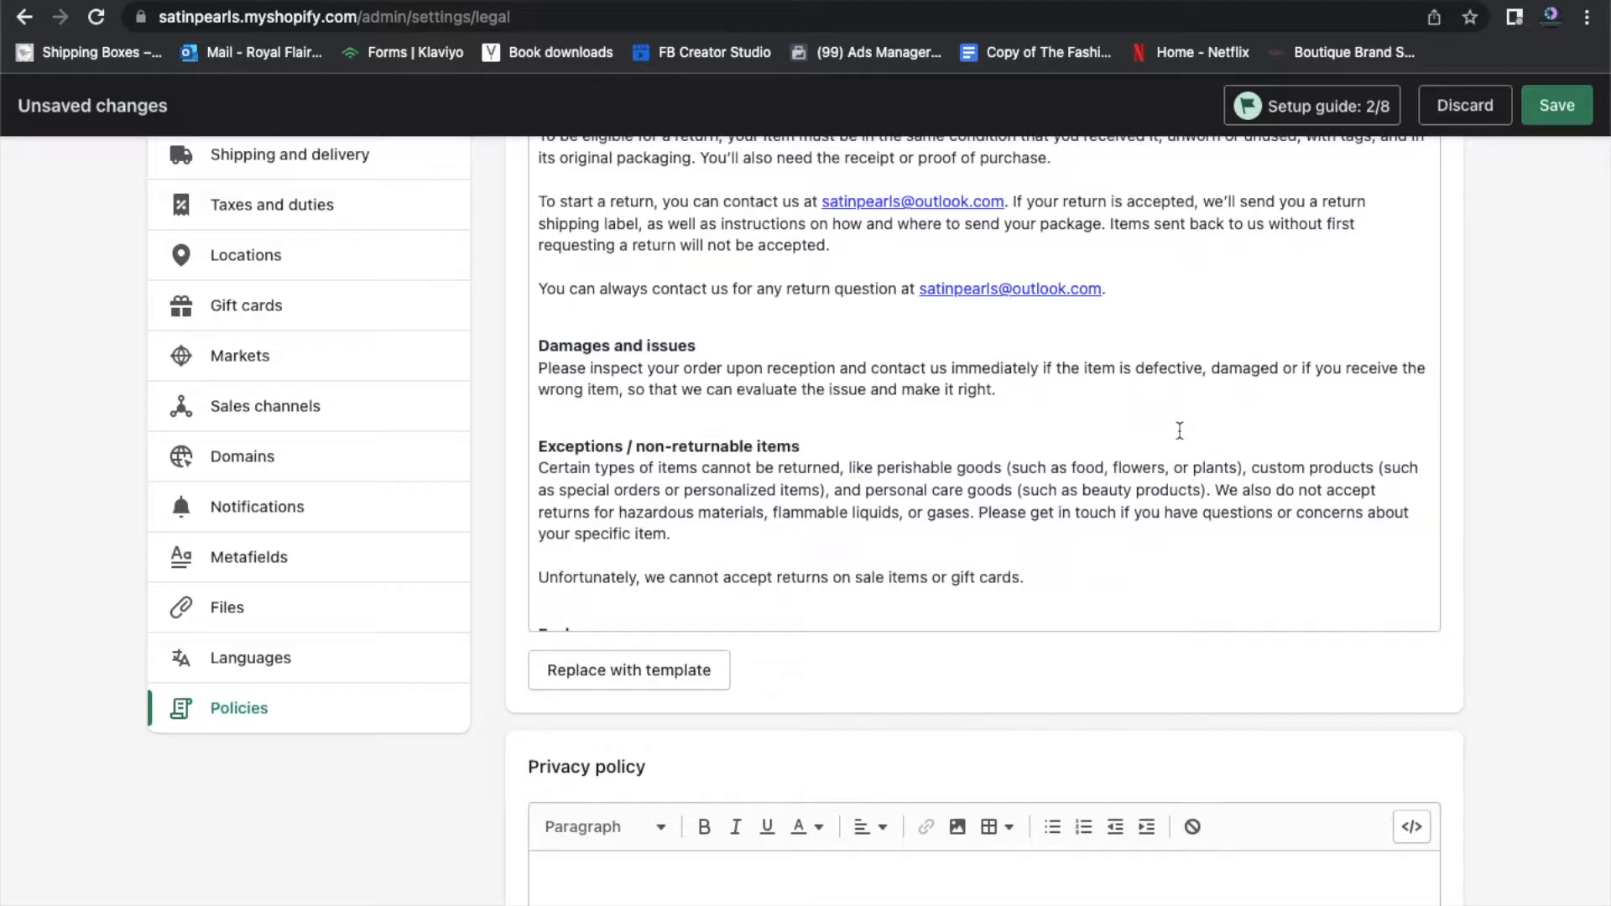
{"action": "scroll", "coordinate": [1179, 430], "scroll_direction": "down", "scroll_amount": 10}
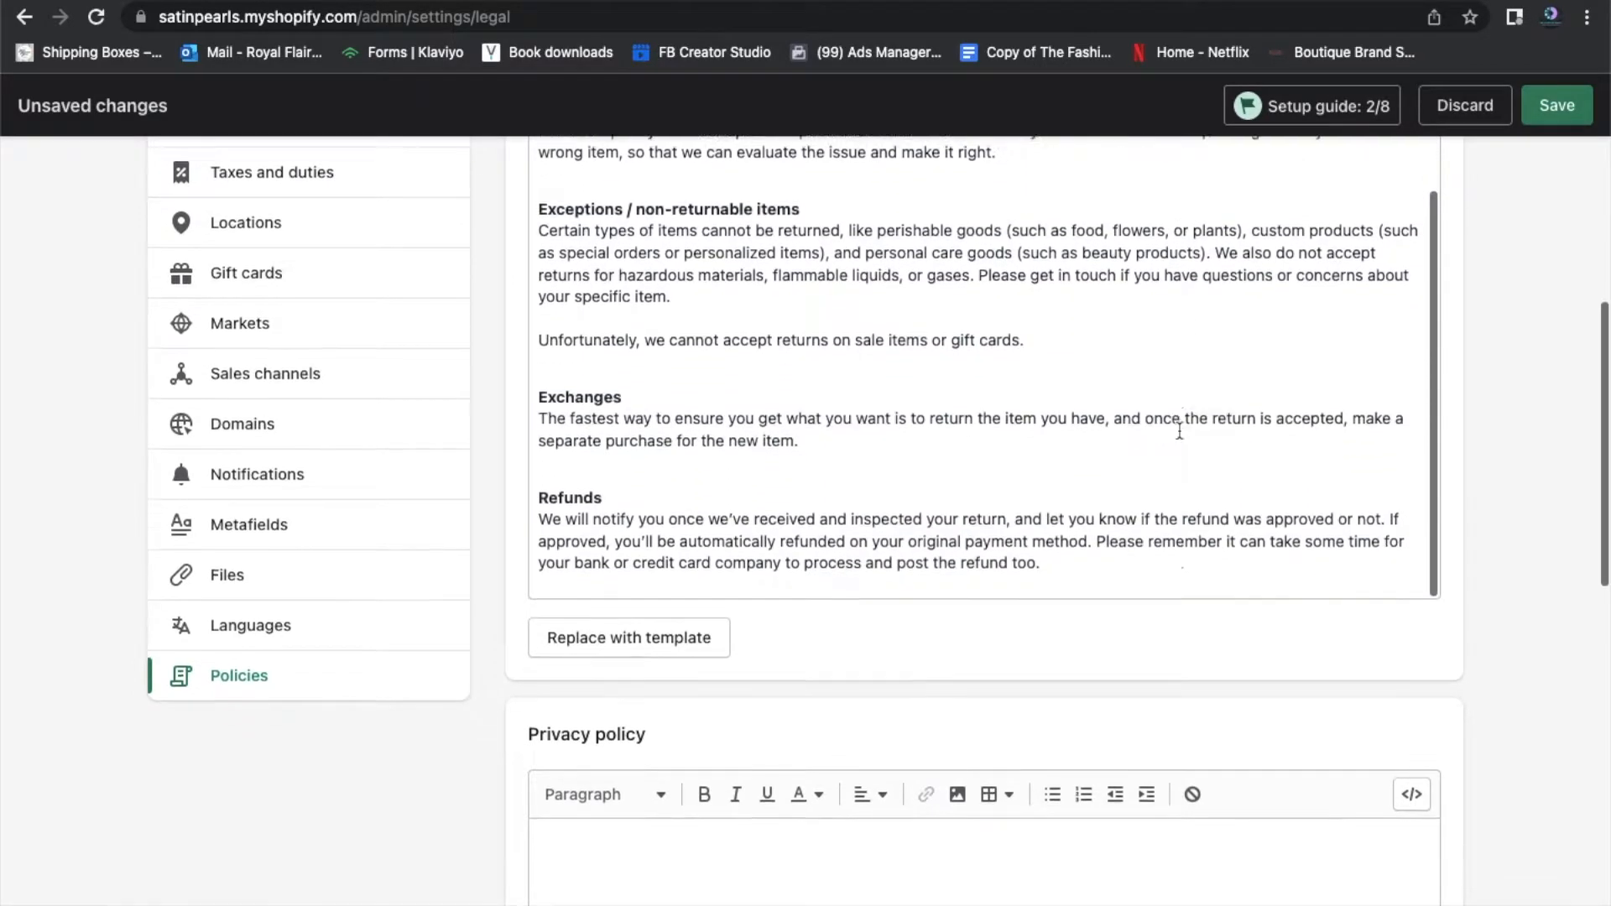
Create the privacy policy from the template and review its sections and placeholders
{"action": "left_click", "coordinate": [596, 539]}
{"action": "scroll", "coordinate": [955, 538], "scroll_direction": "down", "scroll_amount": 3}
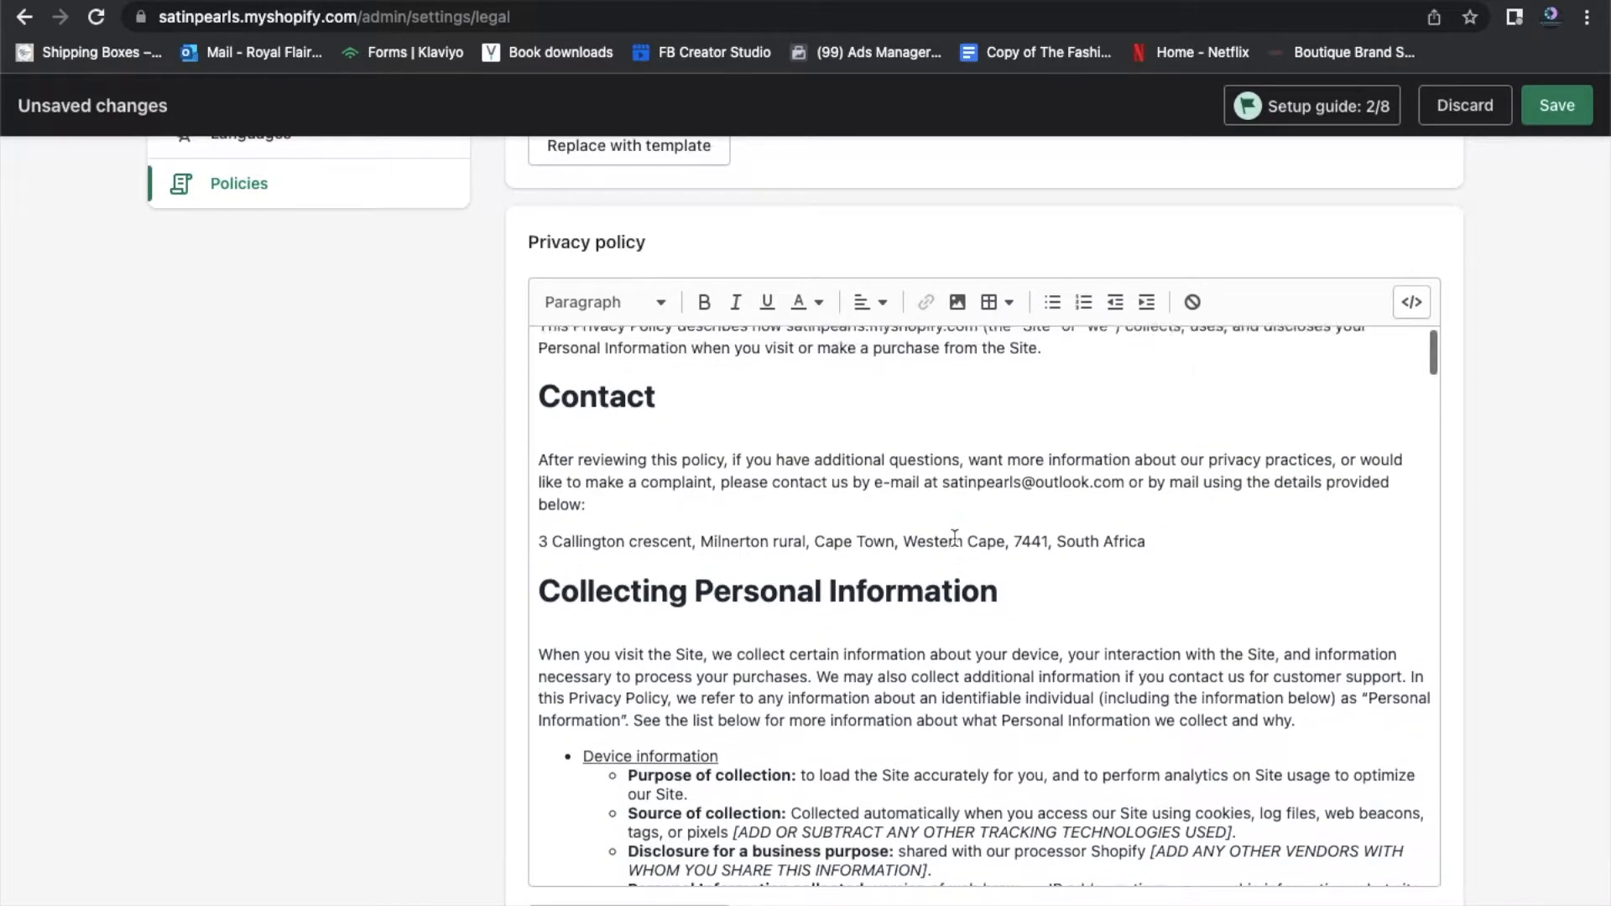
{"action": "scroll", "coordinate": [955, 538], "scroll_direction": "down", "scroll_amount": 3}
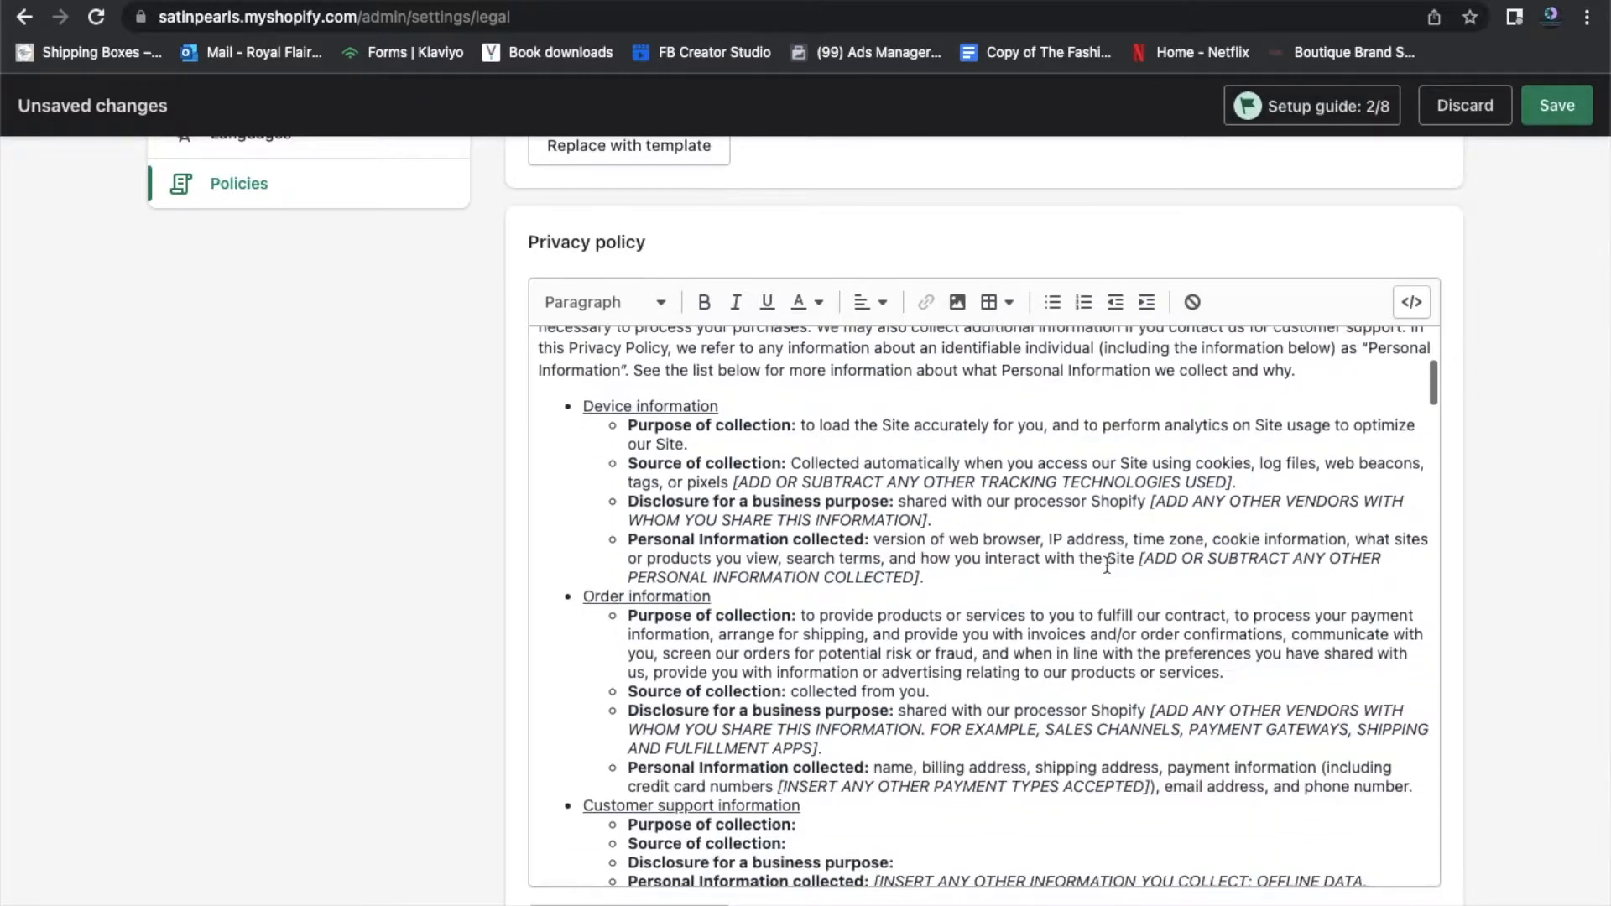
{"action": "scroll", "coordinate": [1110, 558], "scroll_direction": "down", "scroll_amount": 7}
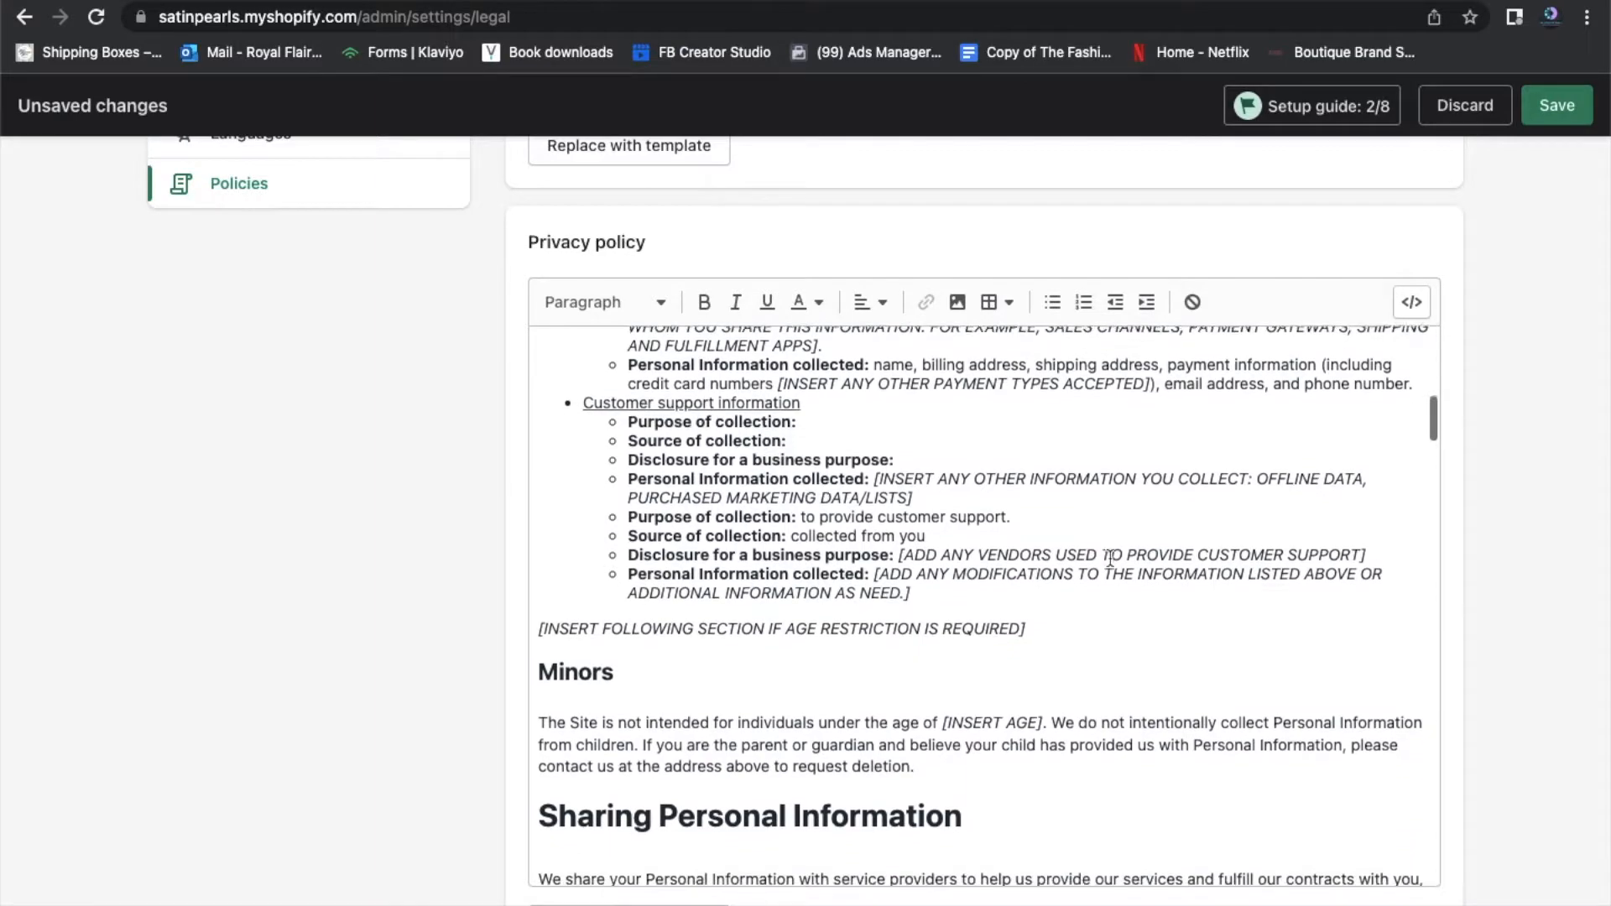
{"action": "scroll", "coordinate": [1110, 558], "scroll_direction": "down", "scroll_amount": 6}
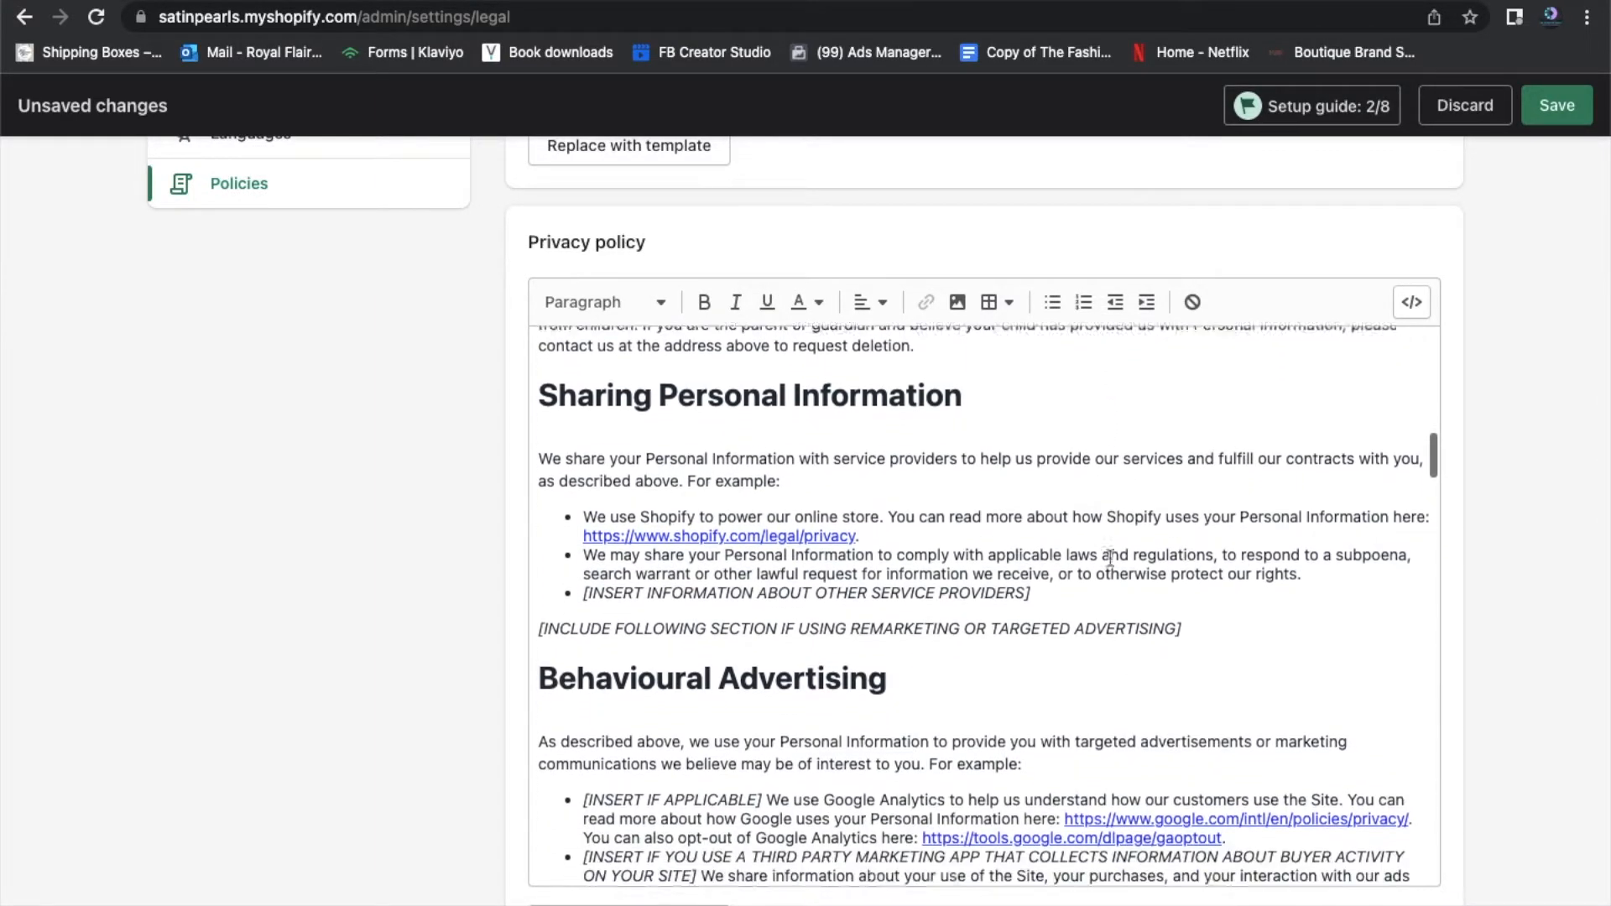
{"action": "scroll", "coordinate": [1110, 558], "scroll_direction": "down", "scroll_amount": 15}
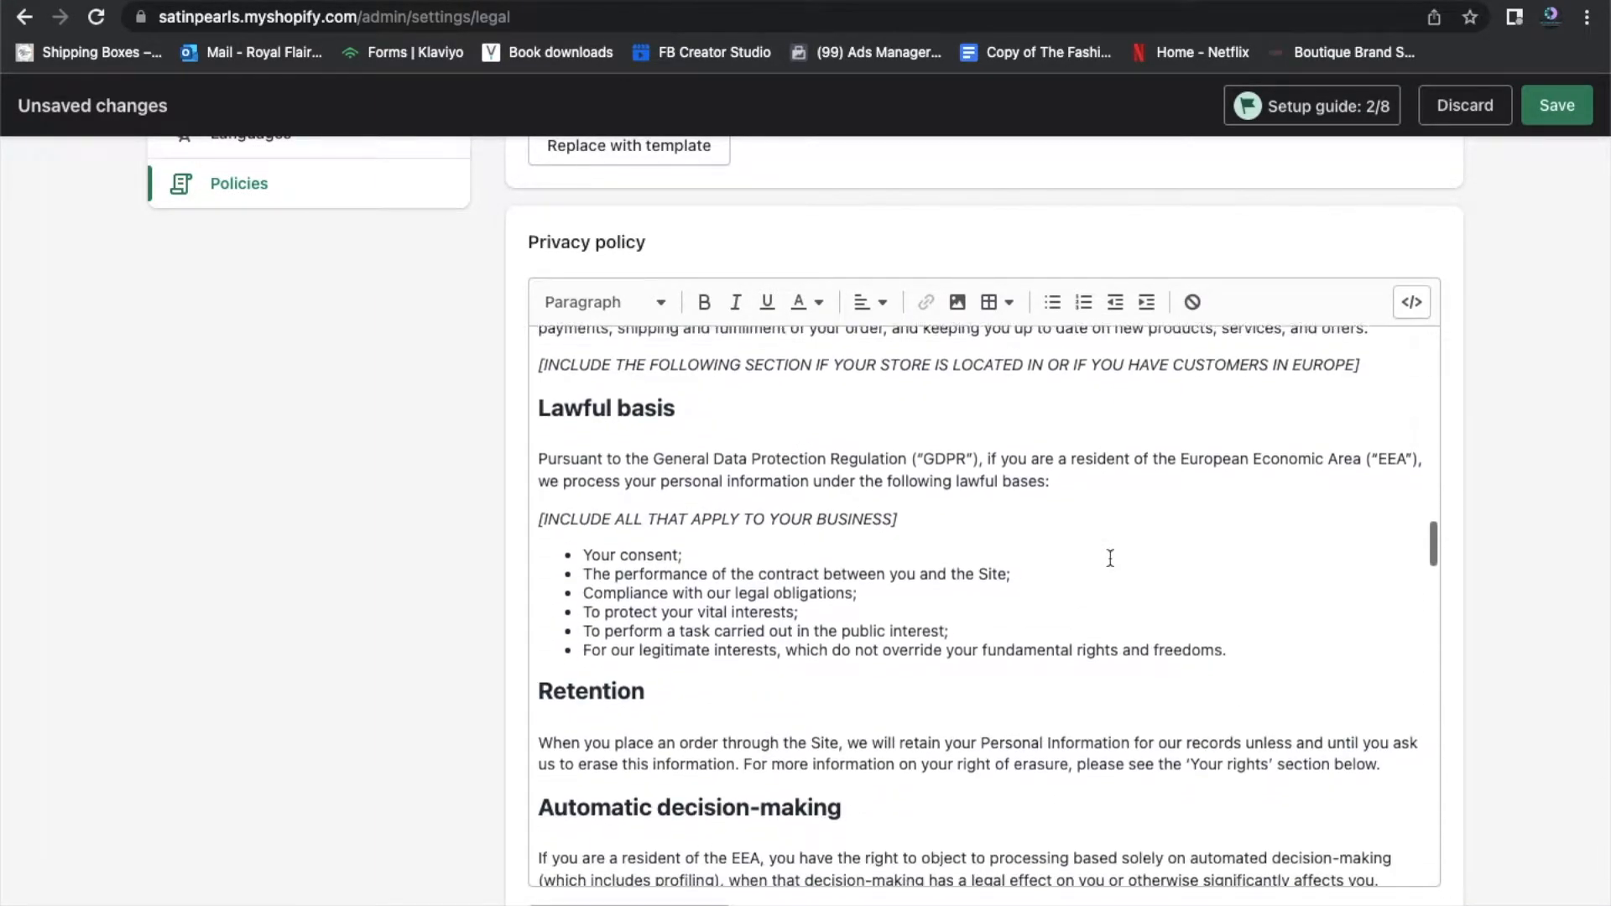
{"action": "scroll", "coordinate": [1132, 678], "scroll_direction": "down", "scroll_amount": 4}
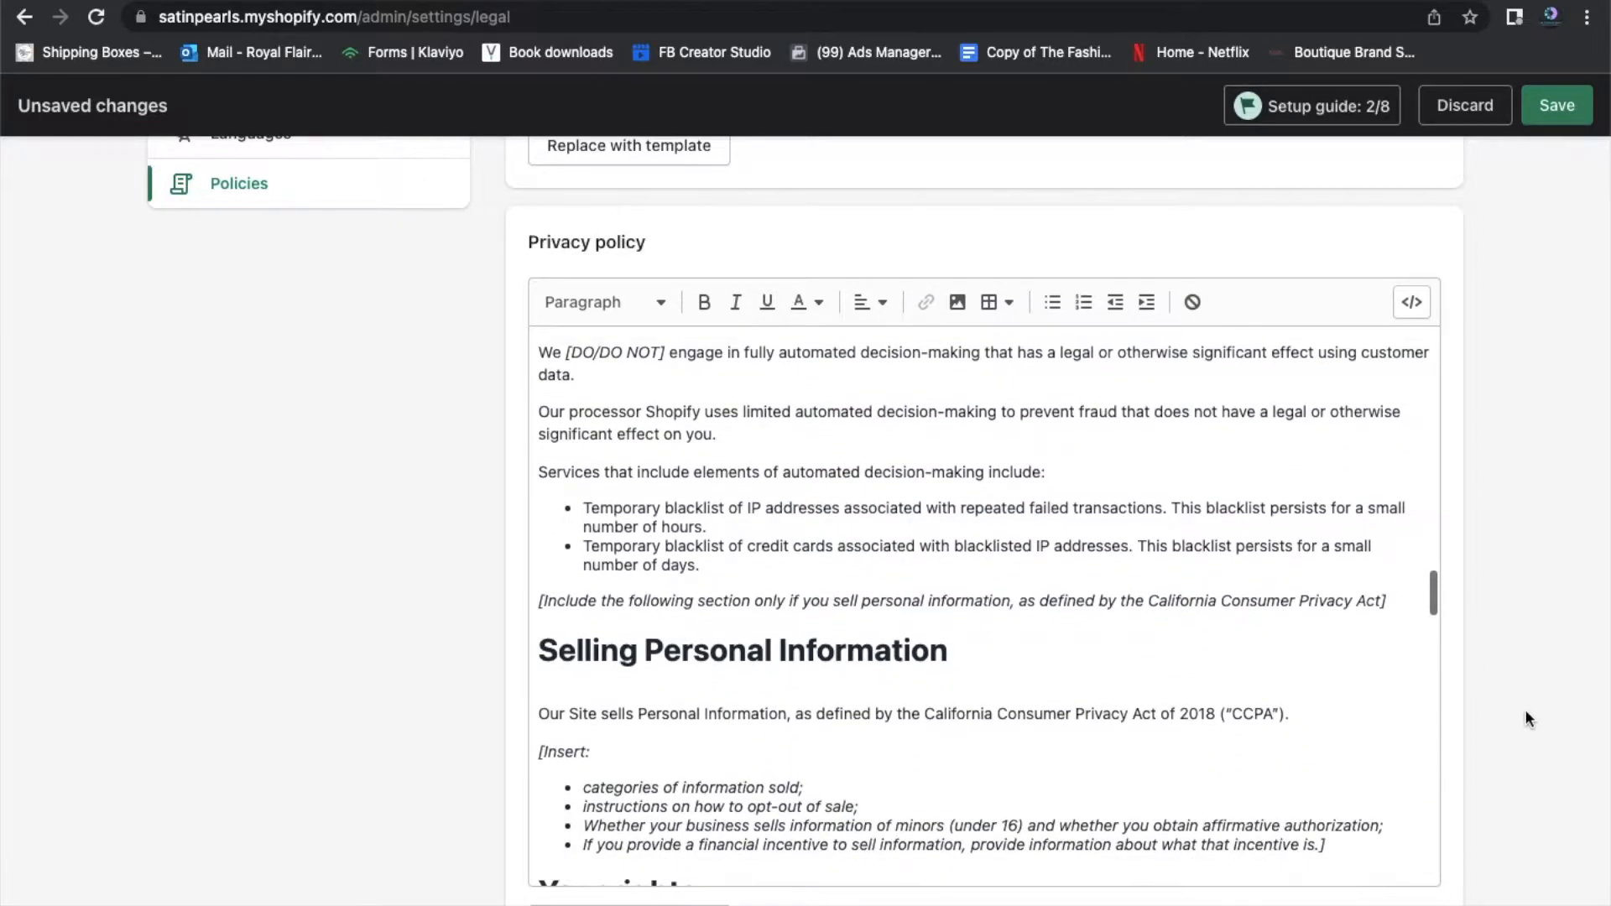
{"action": "scroll", "coordinate": [1524, 709], "scroll_direction": "down", "scroll_amount": 5}
{"action": "scroll", "coordinate": [1523, 708], "scroll_direction": "down", "scroll_amount": 3}
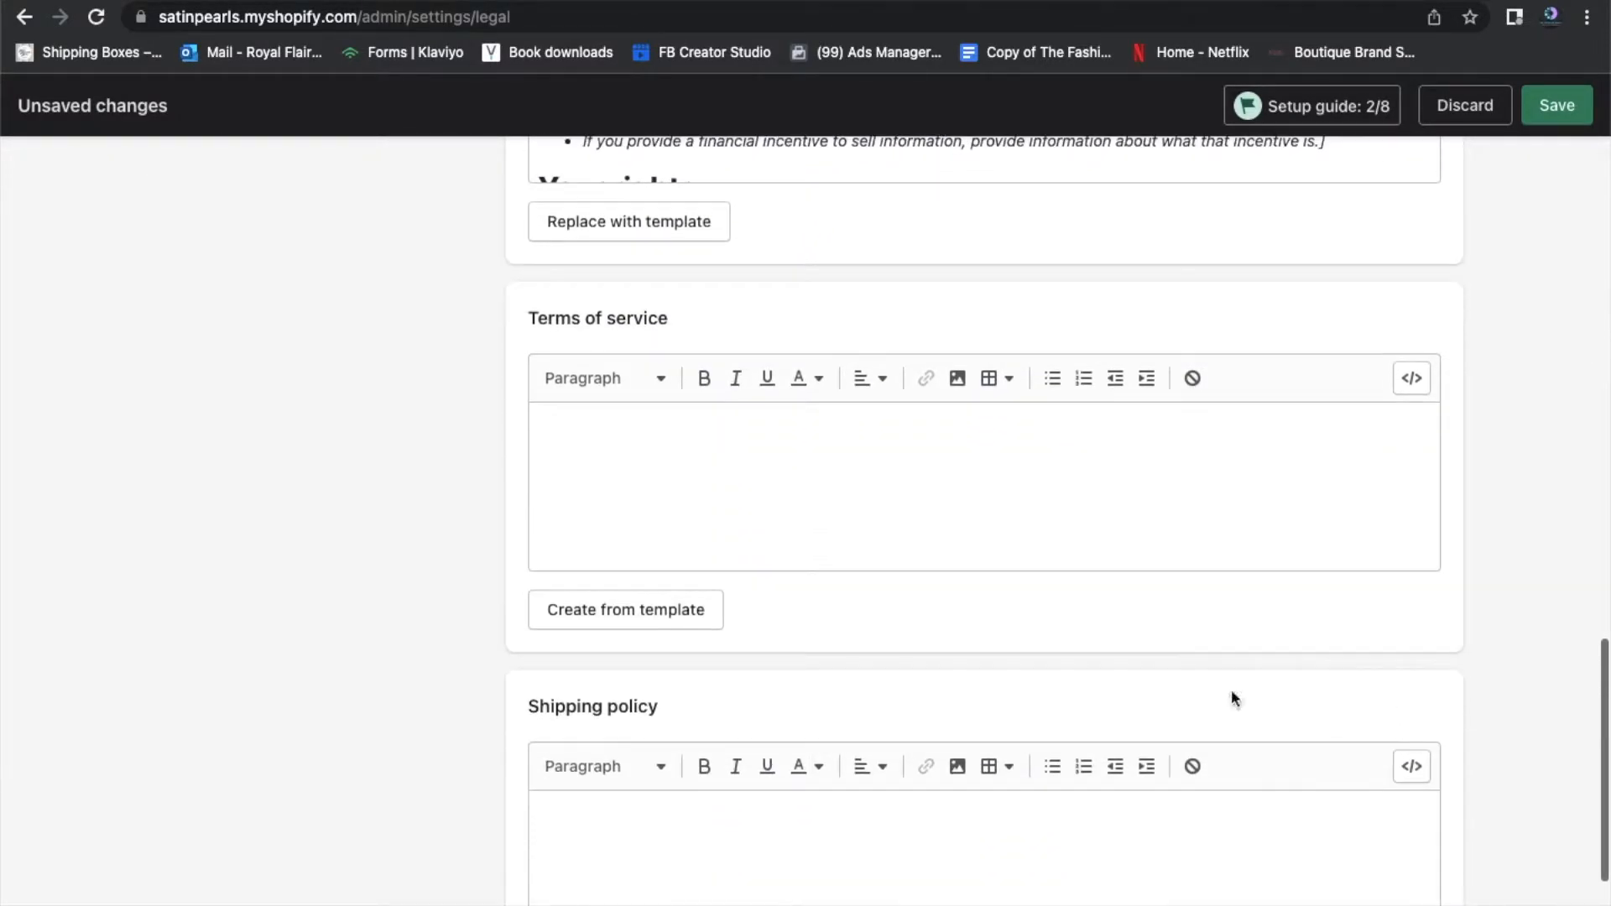
Create the terms of service from the template and review the generated sections
{"action": "left_click", "coordinate": [646, 609]}
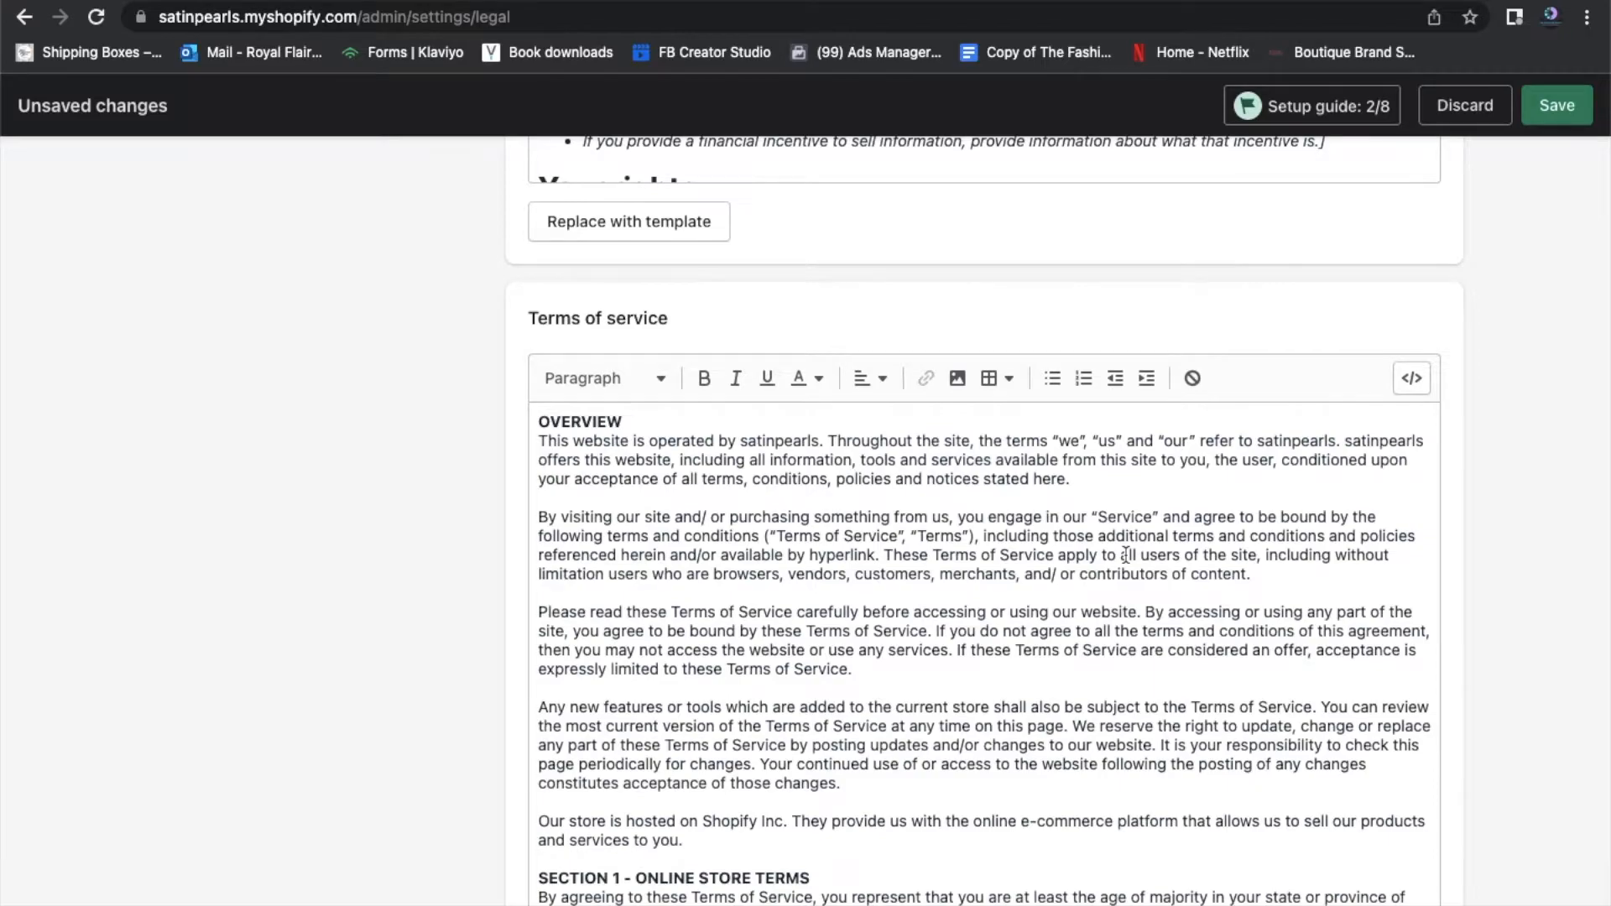
{"action": "scroll", "coordinate": [1125, 555], "scroll_direction": "down", "scroll_amount": 15}
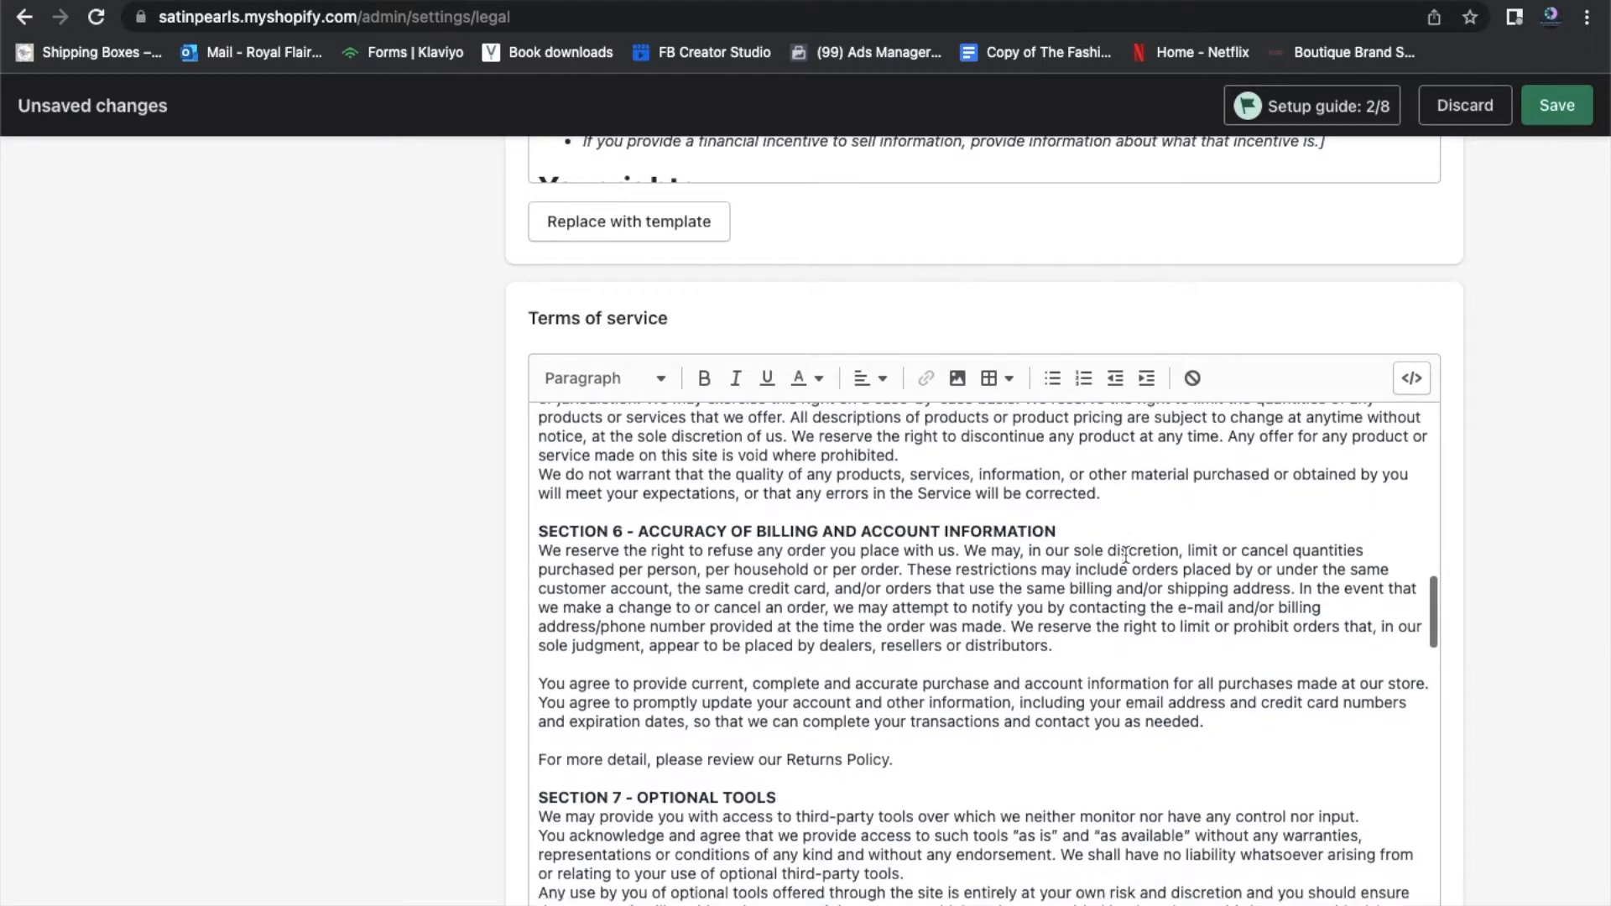
{"action": "scroll", "coordinate": [1126, 555], "scroll_direction": "down", "scroll_amount": 5}
{"action": "scroll", "coordinate": [1488, 673], "scroll_direction": "down", "scroll_amount": 3}
{"action": "scroll", "coordinate": [1490, 681], "scroll_direction": "down", "scroll_amount": 6}
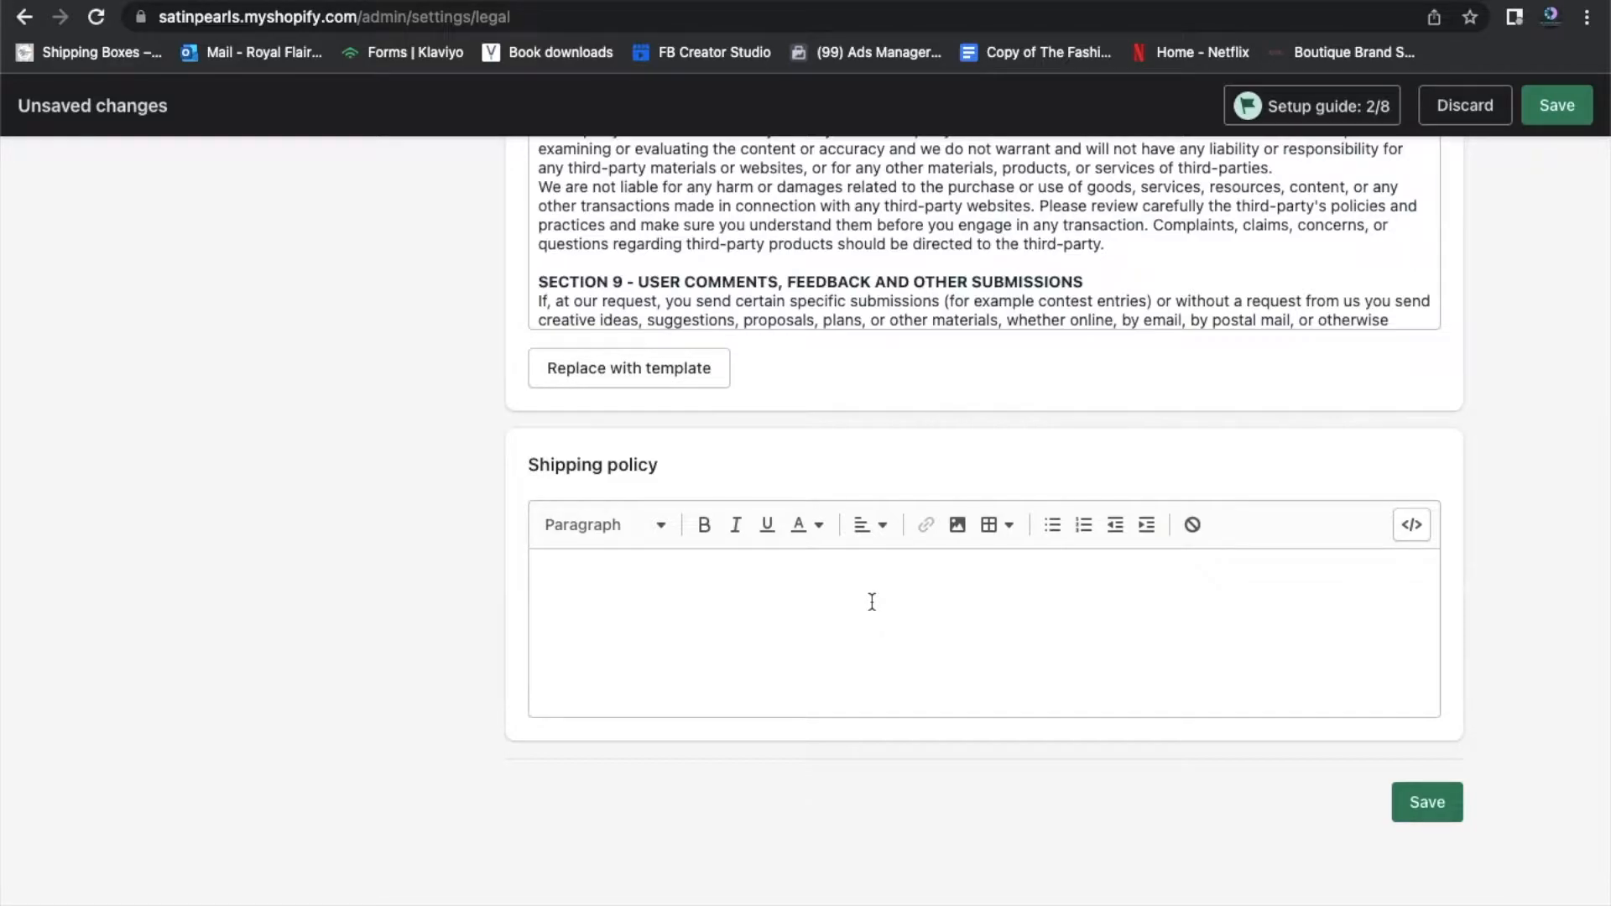
{"action": "type", "text": "Shipping takes 3-4 b"}
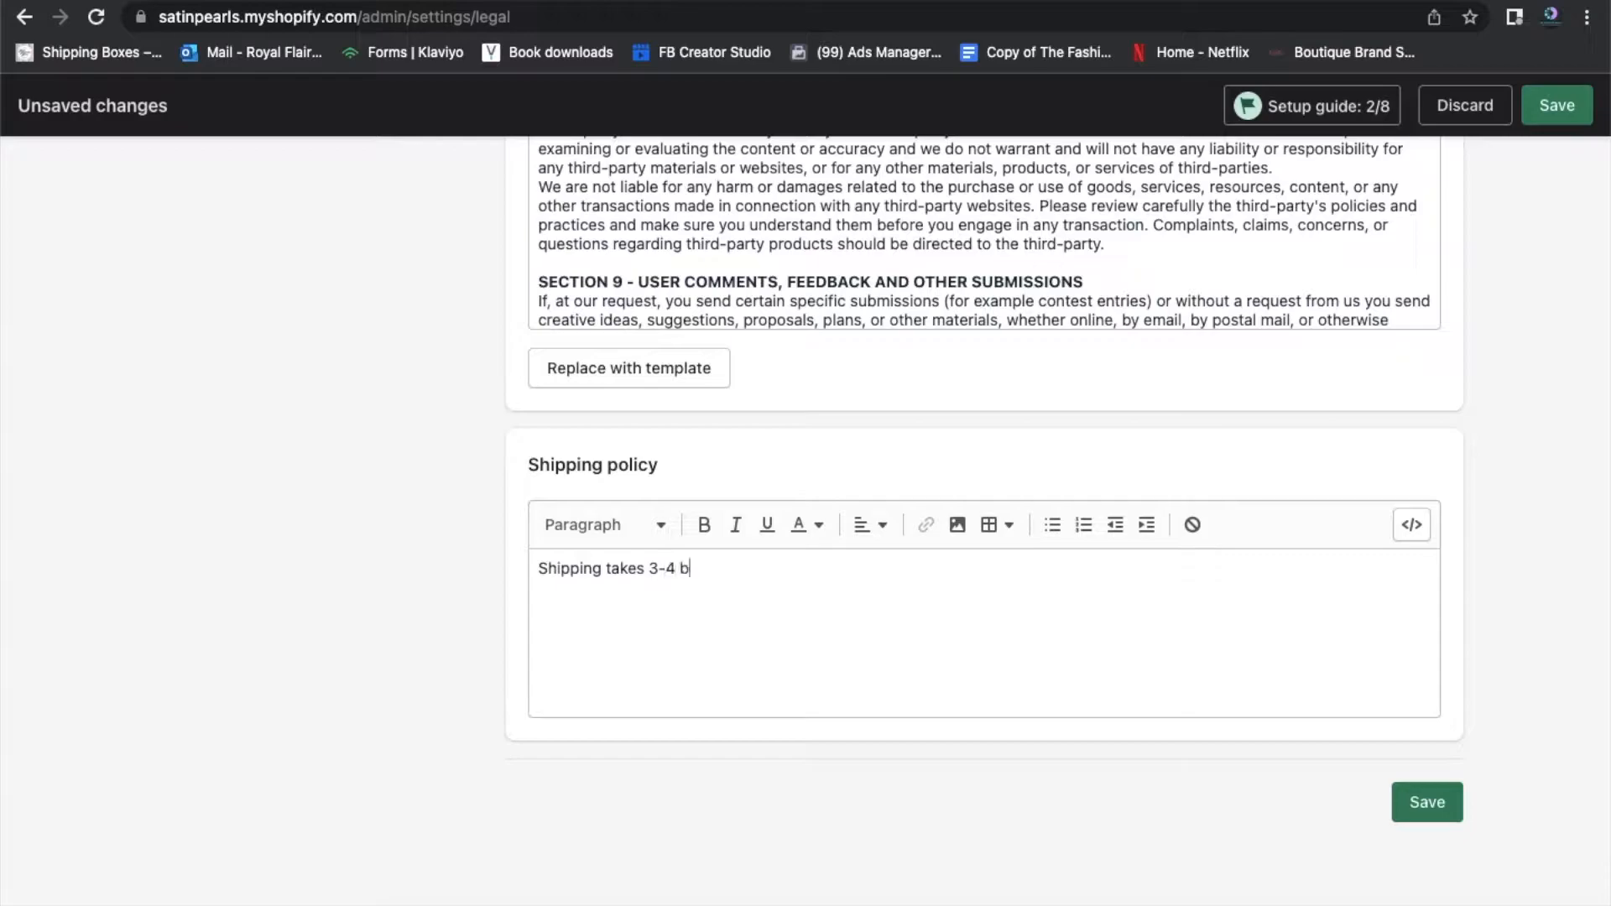
{"action": "type", "text": "usiness days. Wxcbdjc"}
{"action": "key", "text": "BackSpace"}
{"action": "key", "text": "BackSpace"}
{"action": "key", "text": "BackSpace"}
{"action": "key", "text": "BackSpace"}
{"action": "key", "text": "BackSpace"}
{"action": "key", "text": "BackSpace"}
{"action": "key", "text": "BackSpace"}
{"action": "key", "text": "BackSpace"}
{"action": "key", "text": "BackSpace"}
{"action": "key", "text": "BackSpace"}
{"action": "key", "text": "BackSpace"}
{"action": "key", "text": "BackSpace"}
{"action": "key", "text": "BackSpace"}
{"action": "key", "text": "BackSpace"}
{"action": "key", "text": "BackSpace"}
{"action": "key", "text": "BackSpace"}
{"action": "key", "text": "BackSpace"}
{"action": "key", "text": "BackSpace"}
{"action": "key", "text": "BackSpace"}
{"action": "key", "text": "BackSpace"}
{"action": "key", "text": "BackSpace"}
{"action": "key", "text": "BackSpace"}
{"action": "key", "text": "BackSpace"}
{"action": "key", "text": "BackSpace"}
{"action": "key", "text": "BackSpace"}
{"action": "key", "text": "BackSpace"}
{"action": "key", "text": "BackSpace"}
{"action": "key", "text": "BackSpace"}
{"action": "key", "text": "BackSpace"}
{"action": "key", "text": "BackSpace"}
{"action": "key", "text": "BackSpace"}
{"action": "key", "text": "BackSpace"}
{"action": "key", "text": "BackSpace"}
{"action": "key", "text": "BackSpace"}
{"action": "key", "text": "BackSpace"}
{"action": "key", "text": "BackSpace"}
{"action": "key", "text": "BackSpace"}
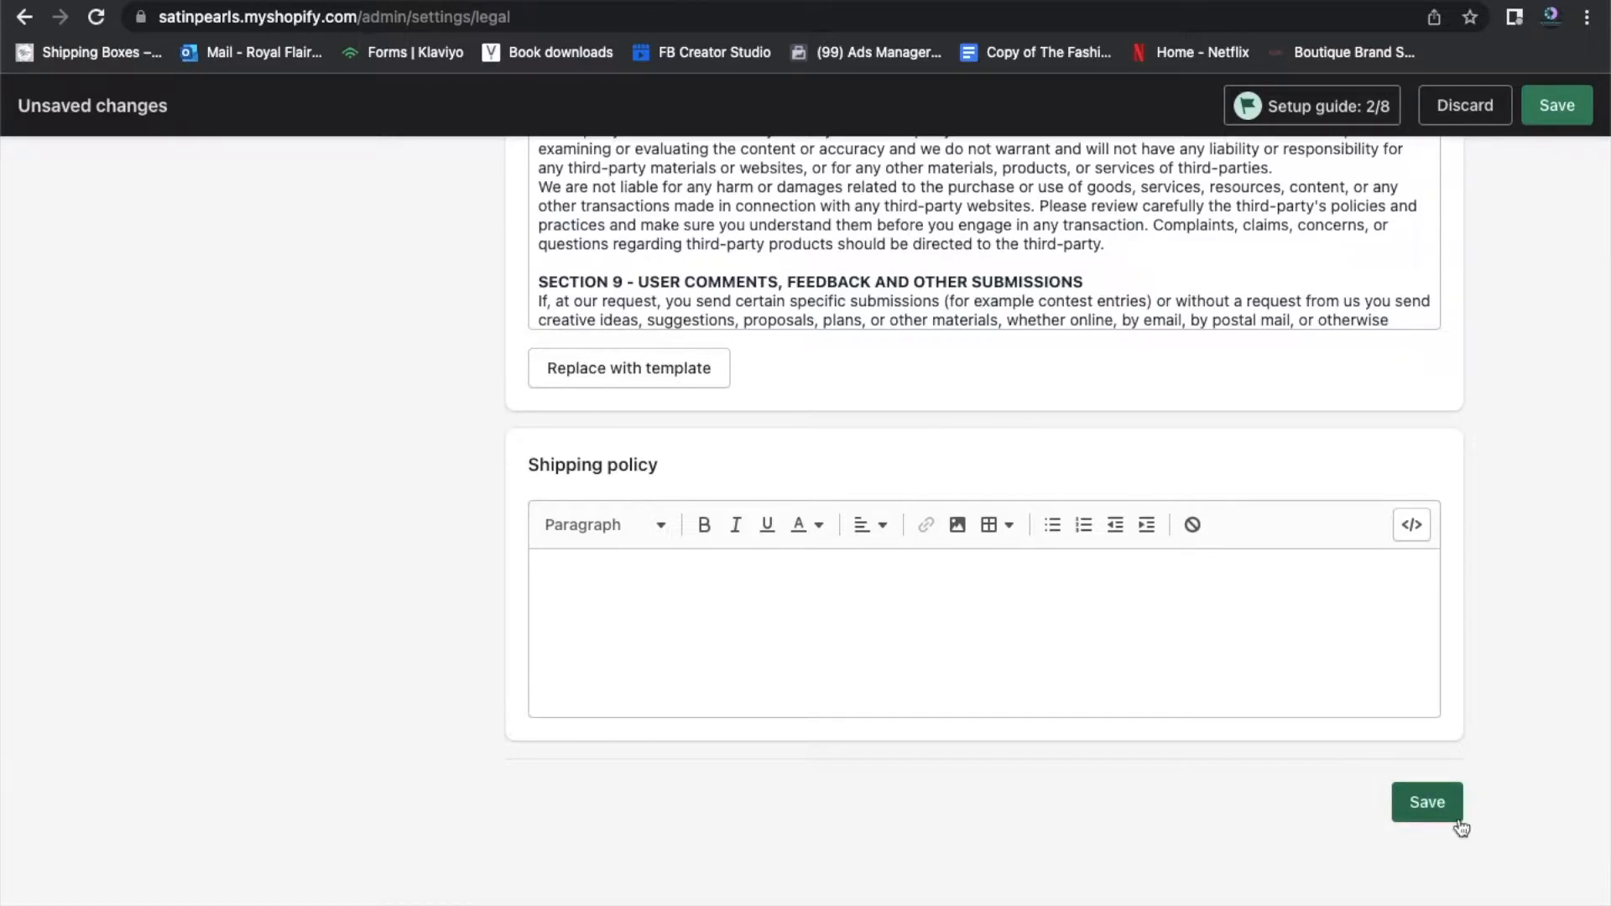
Enter "Shipping takes 3-4 business days." as the shipping policy and save the store policies
{"action": "scroll", "coordinate": [1507, 583], "scroll_direction": "up", "scroll_amount": 2}
{"action": "scroll", "coordinate": [1507, 576], "scroll_direction": "up", "scroll_amount": 15}
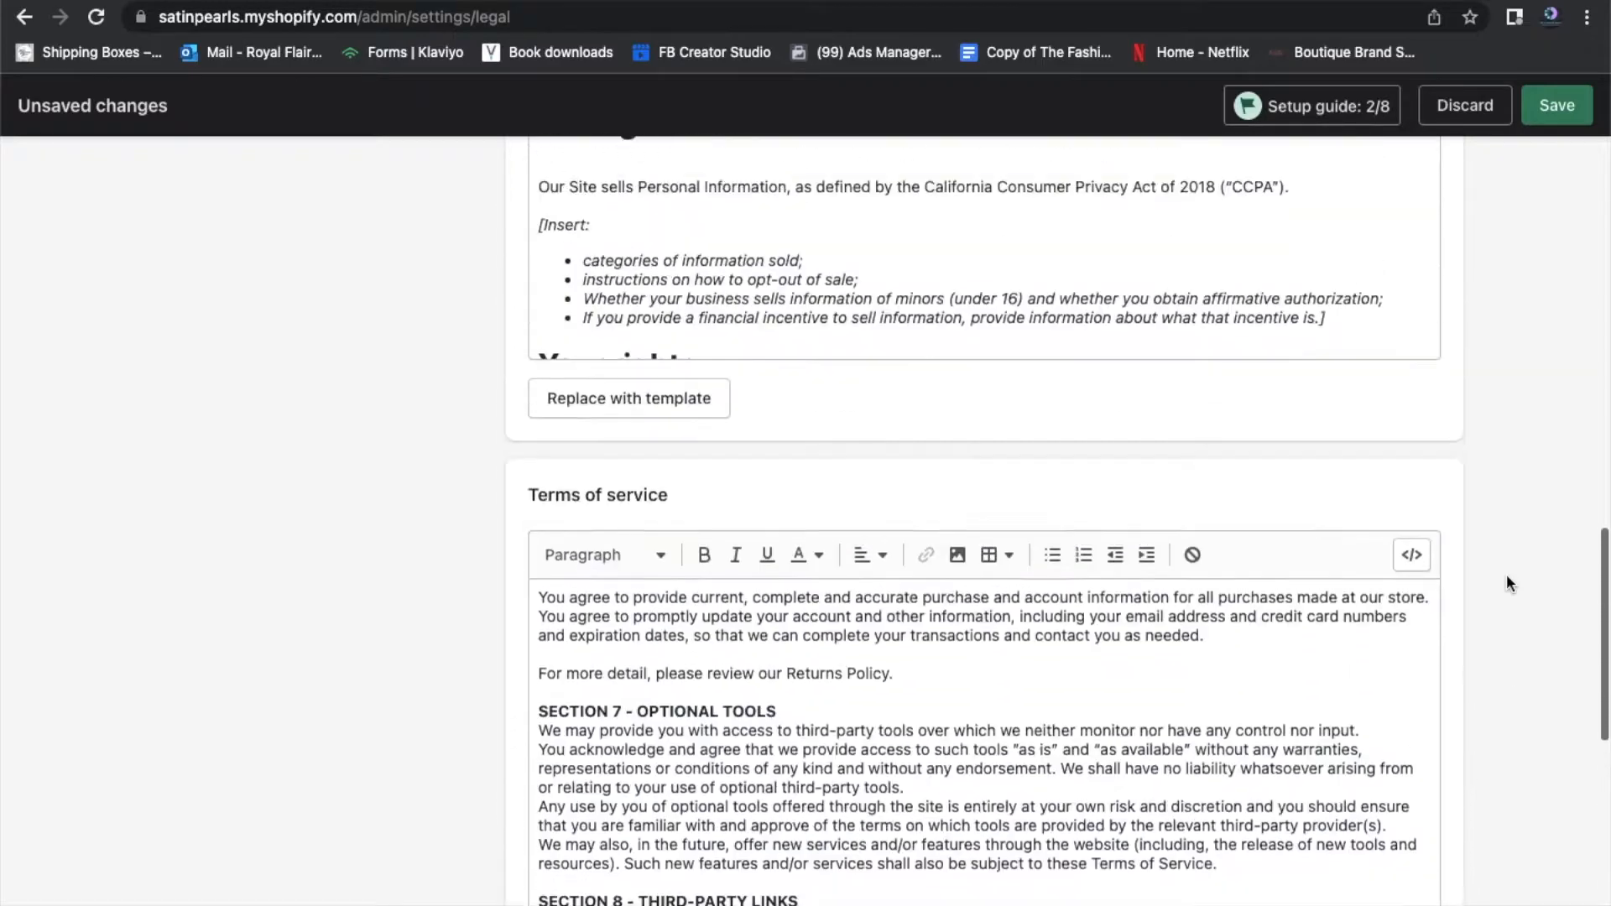
{"action": "scroll", "coordinate": [1460, 666], "scroll_direction": "down", "scroll_amount": 20}
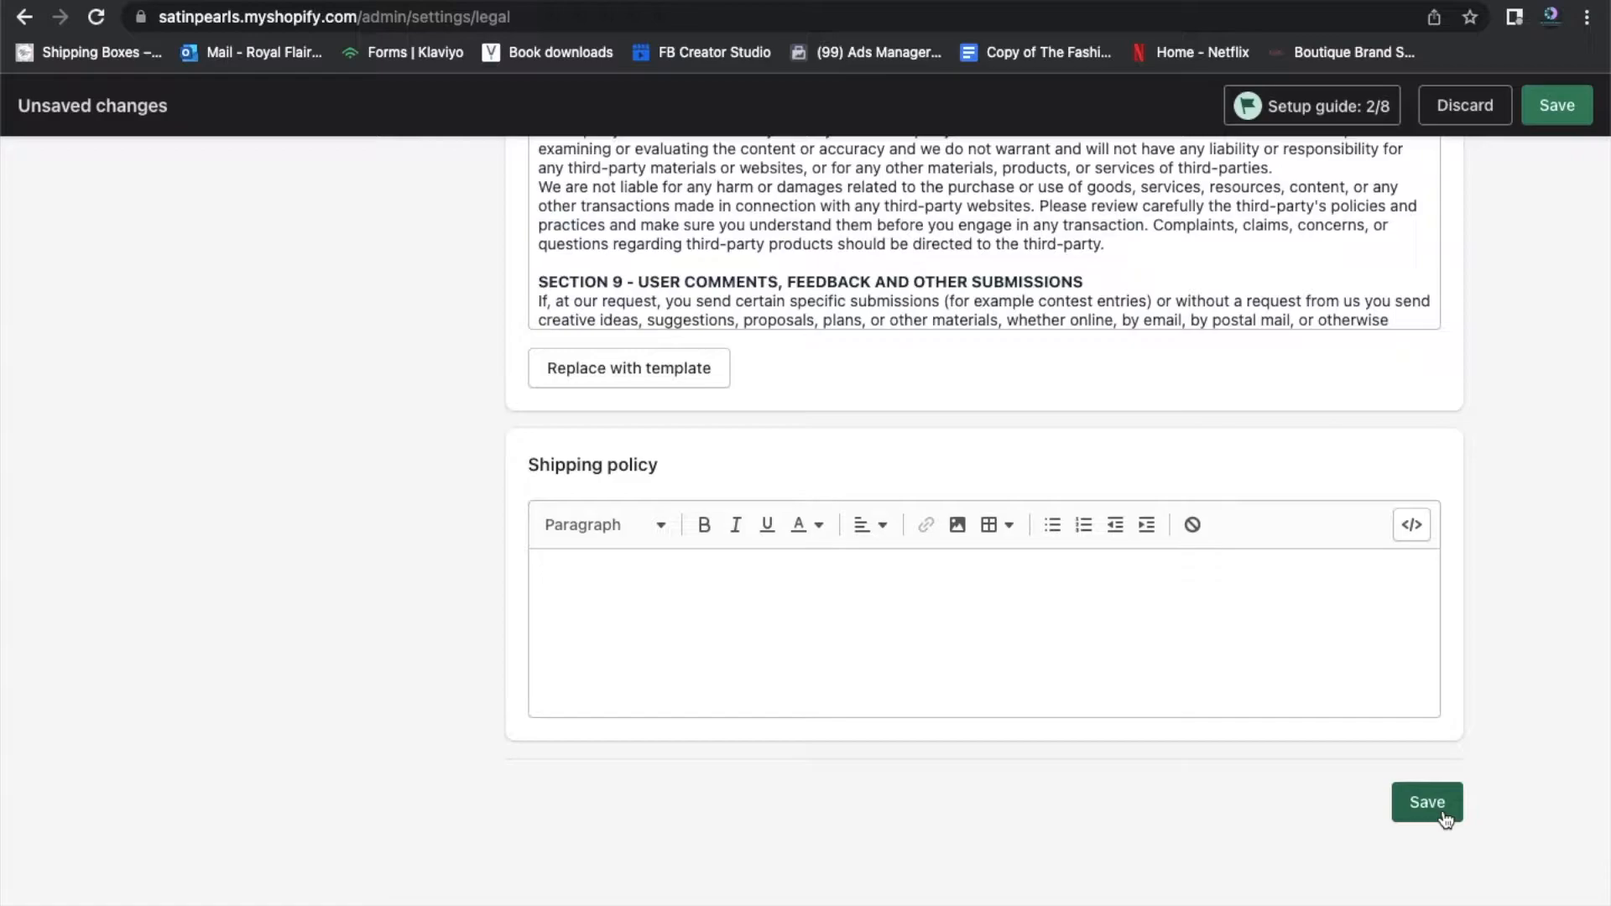
{"action": "type", "text": "Shi"}
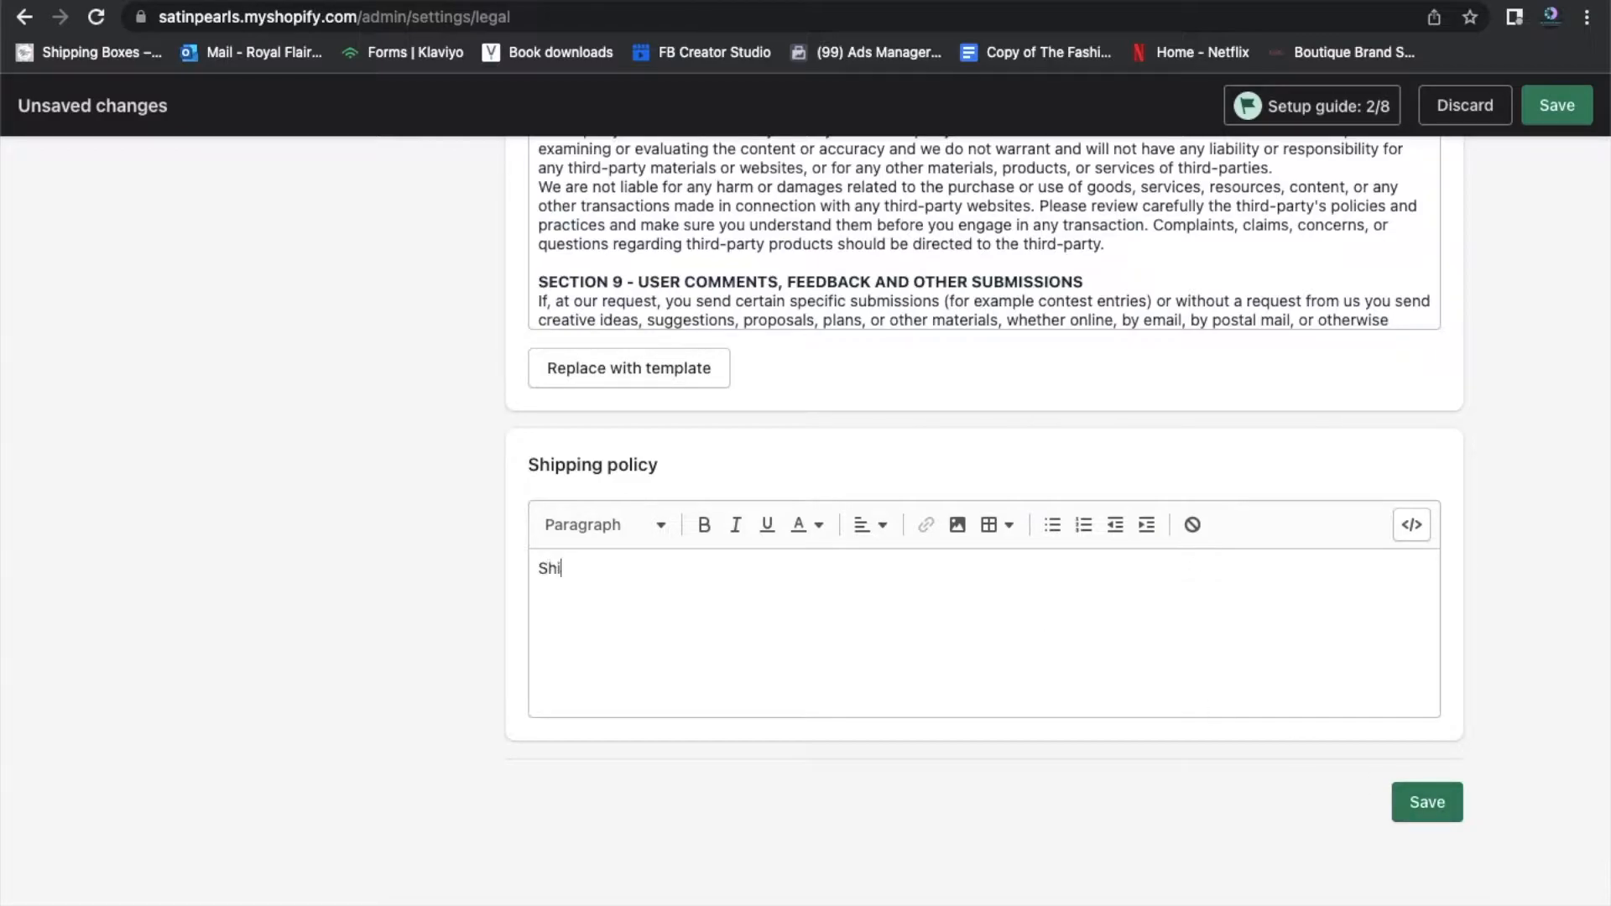
{"action": "type", "text": "pping takes 3"}
{"action": "type", "text": "-5"}
{"action": "key", "text": "BackSpace"}
{"action": "type", "text": "4 BUSINE"}
{"action": "key", "text": "BackSpace"}
{"action": "key", "text": "BackSpace"}
{"action": "key", "text": "BackSpace"}
{"action": "key", "text": "BackSpace"}
{"action": "key", "text": "BackSpace"}
{"action": "key", "text": "BackSpace"}
{"action": "type", "text": "business days."}
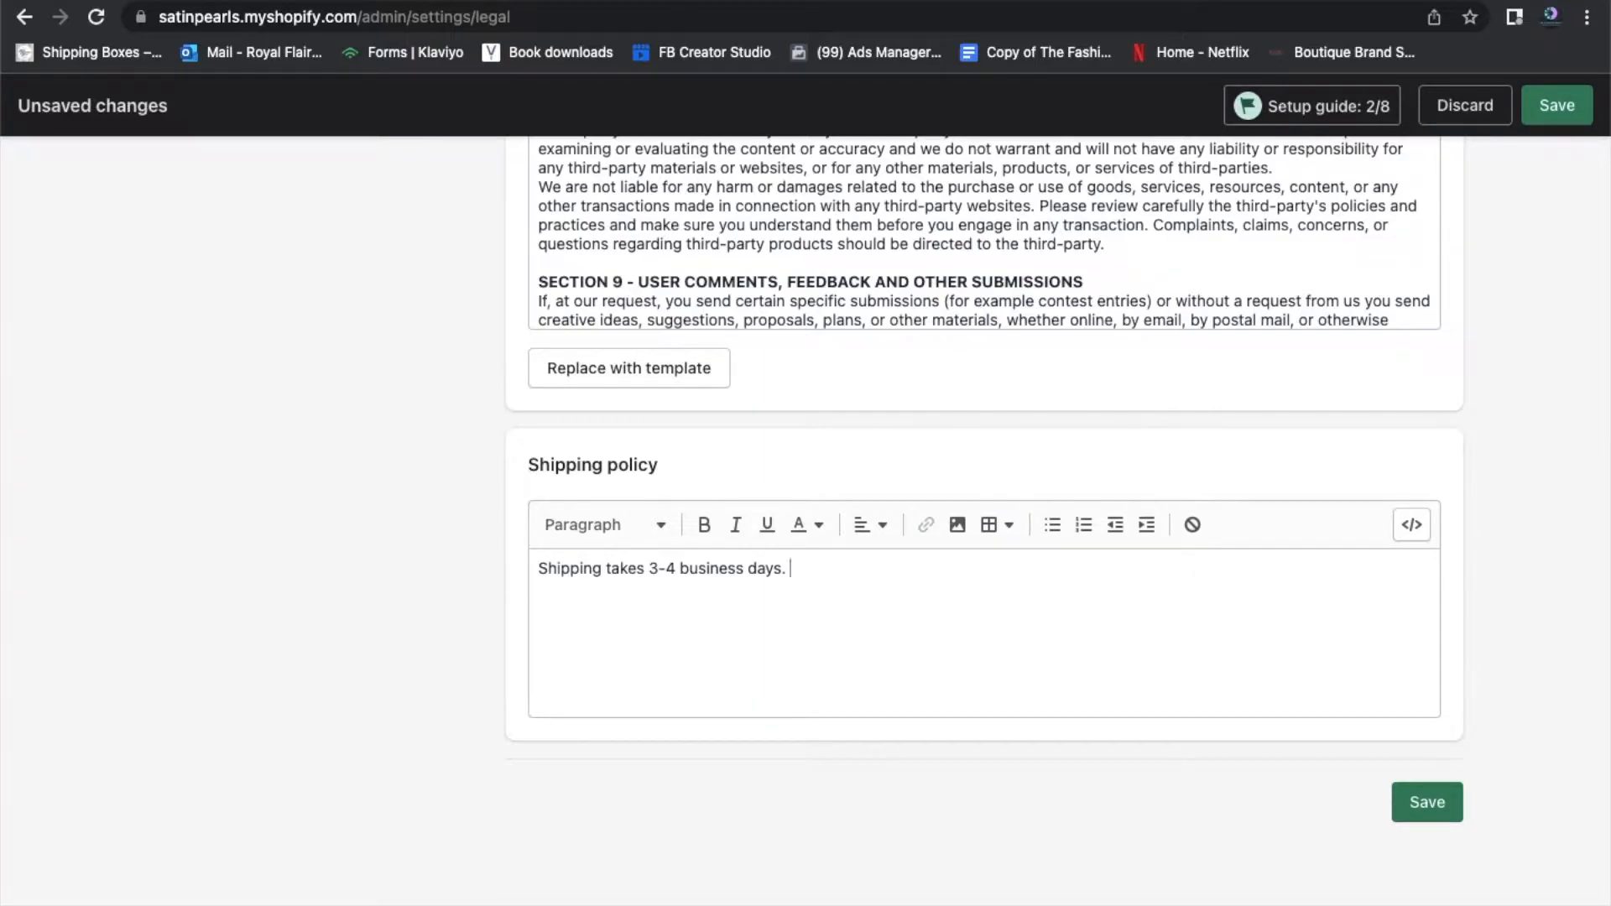
{"action": "left_click", "coordinate": [1455, 810]}
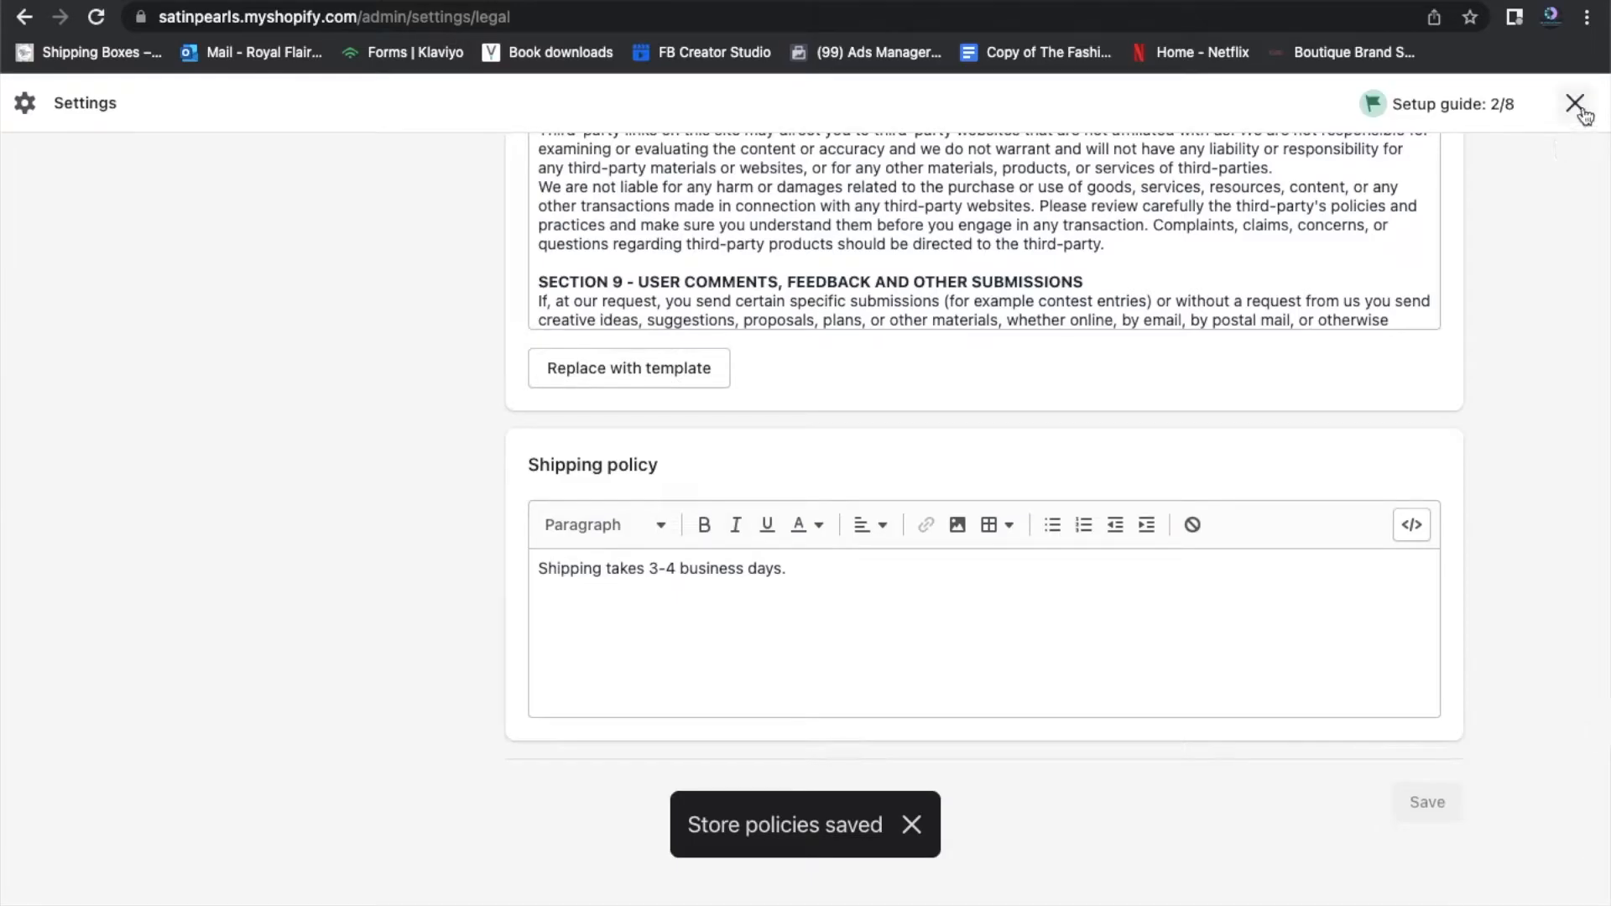
Open the store's Languages settings and review the default, translated and account language options
{"action": "scroll", "coordinate": [1256, 388], "scroll_direction": "up", "scroll_amount": 15}
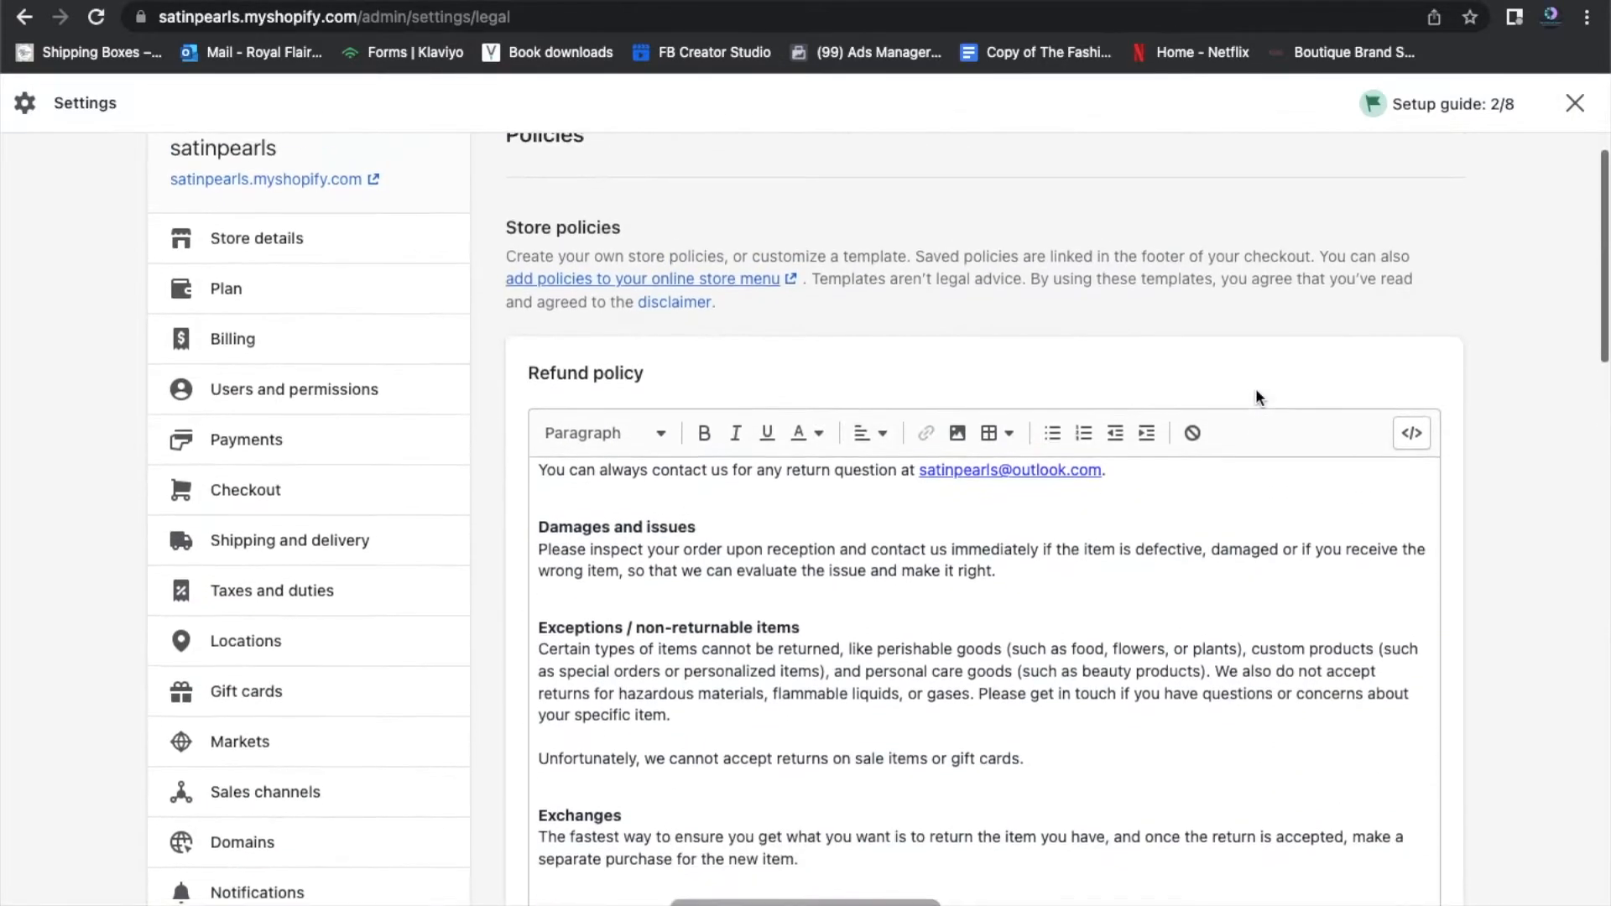
{"action": "scroll", "coordinate": [1256, 390], "scroll_direction": "down", "scroll_amount": 2}
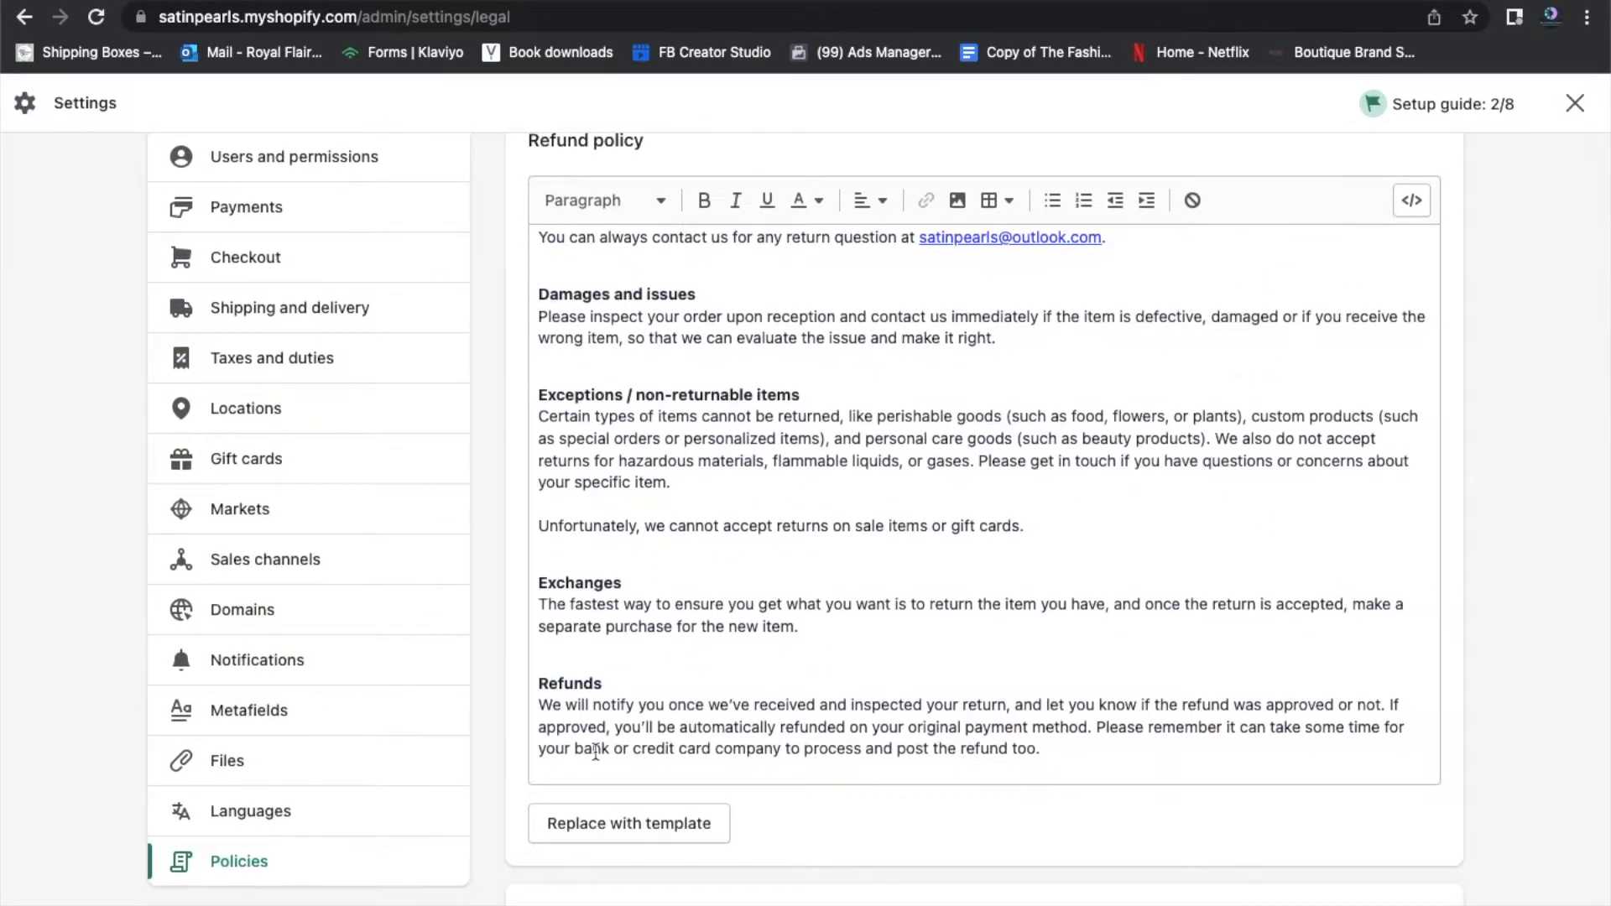
{"action": "left_click", "coordinate": [250, 812]}
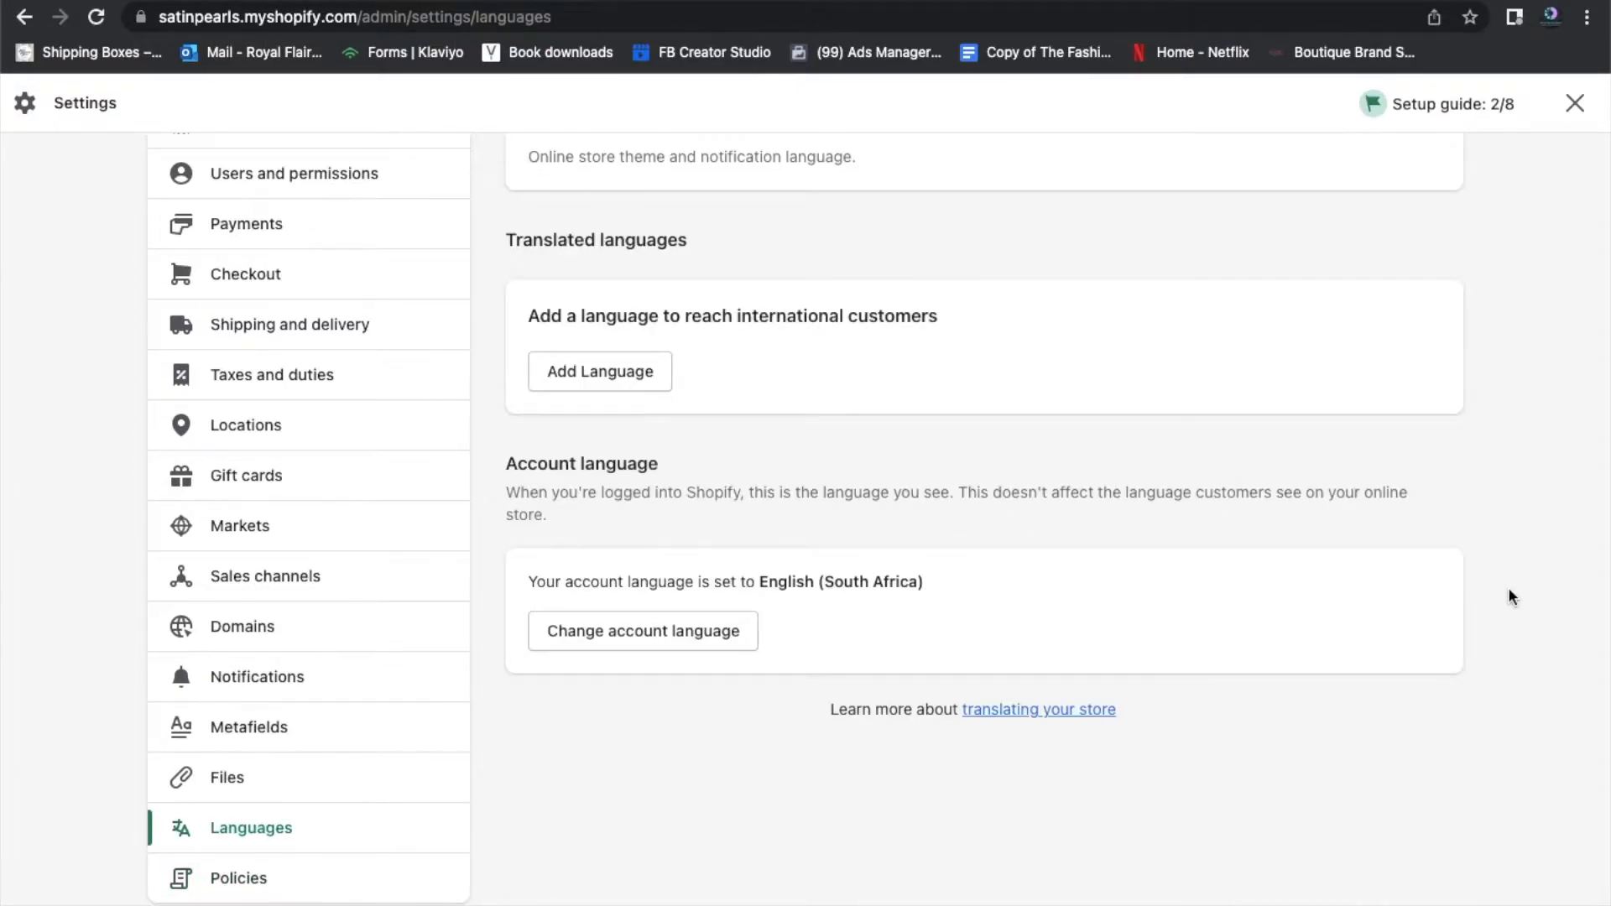
{"action": "scroll", "coordinate": [1509, 589], "scroll_direction": "up", "scroll_amount": 2}
{"action": "scroll", "coordinate": [1508, 586], "scroll_direction": "up", "scroll_amount": 1}
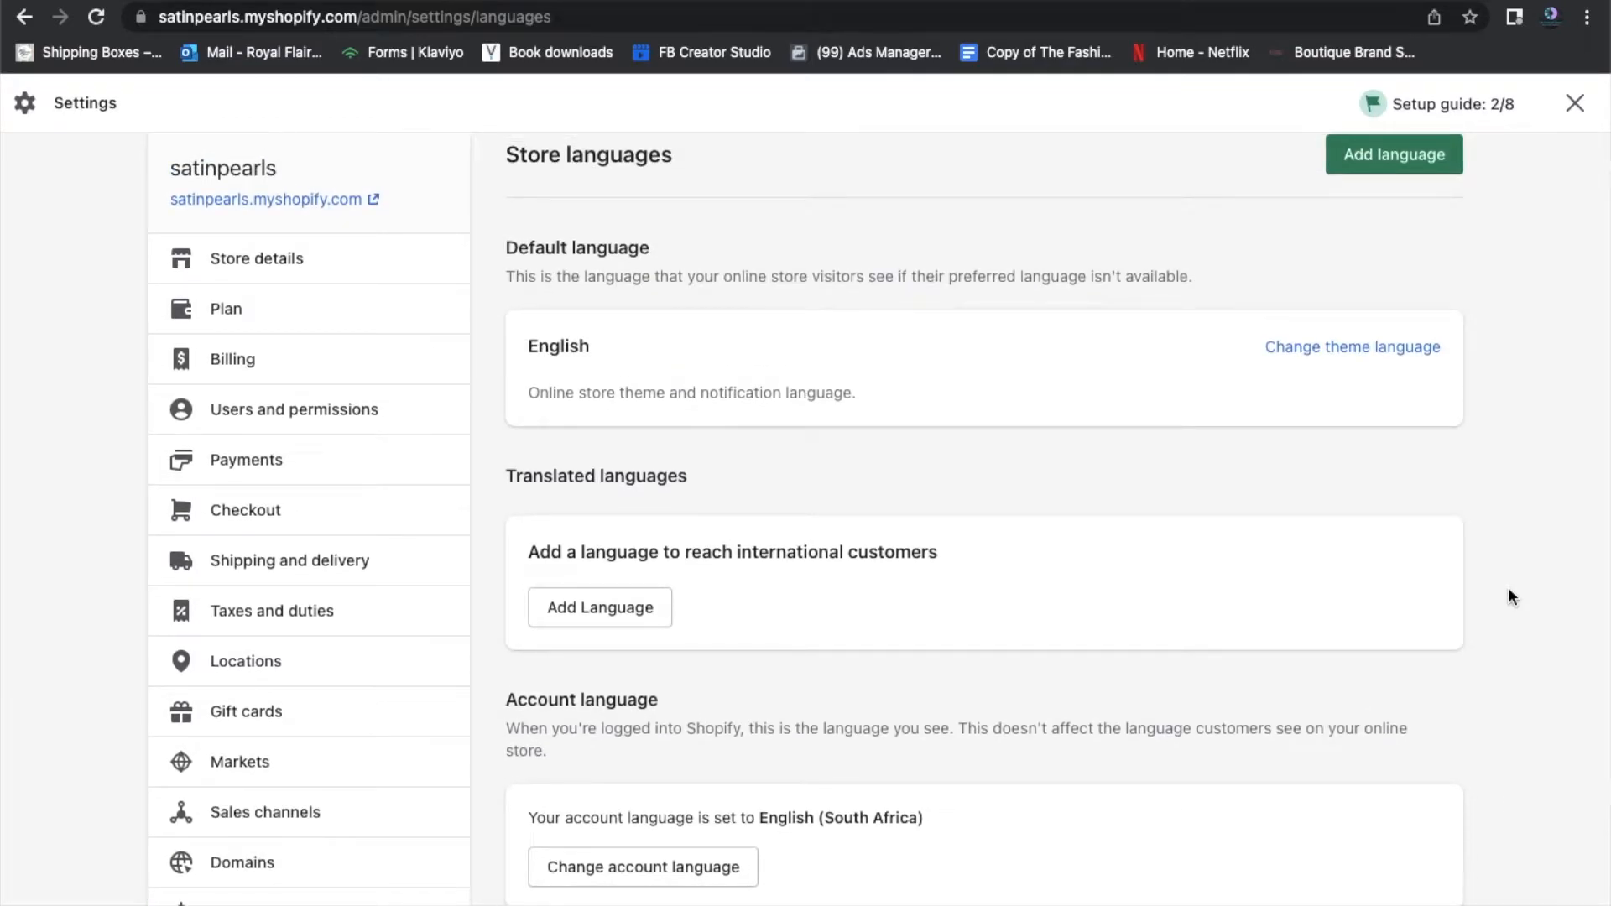
{"action": "scroll", "coordinate": [1508, 586], "scroll_direction": "down", "scroll_amount": 1}
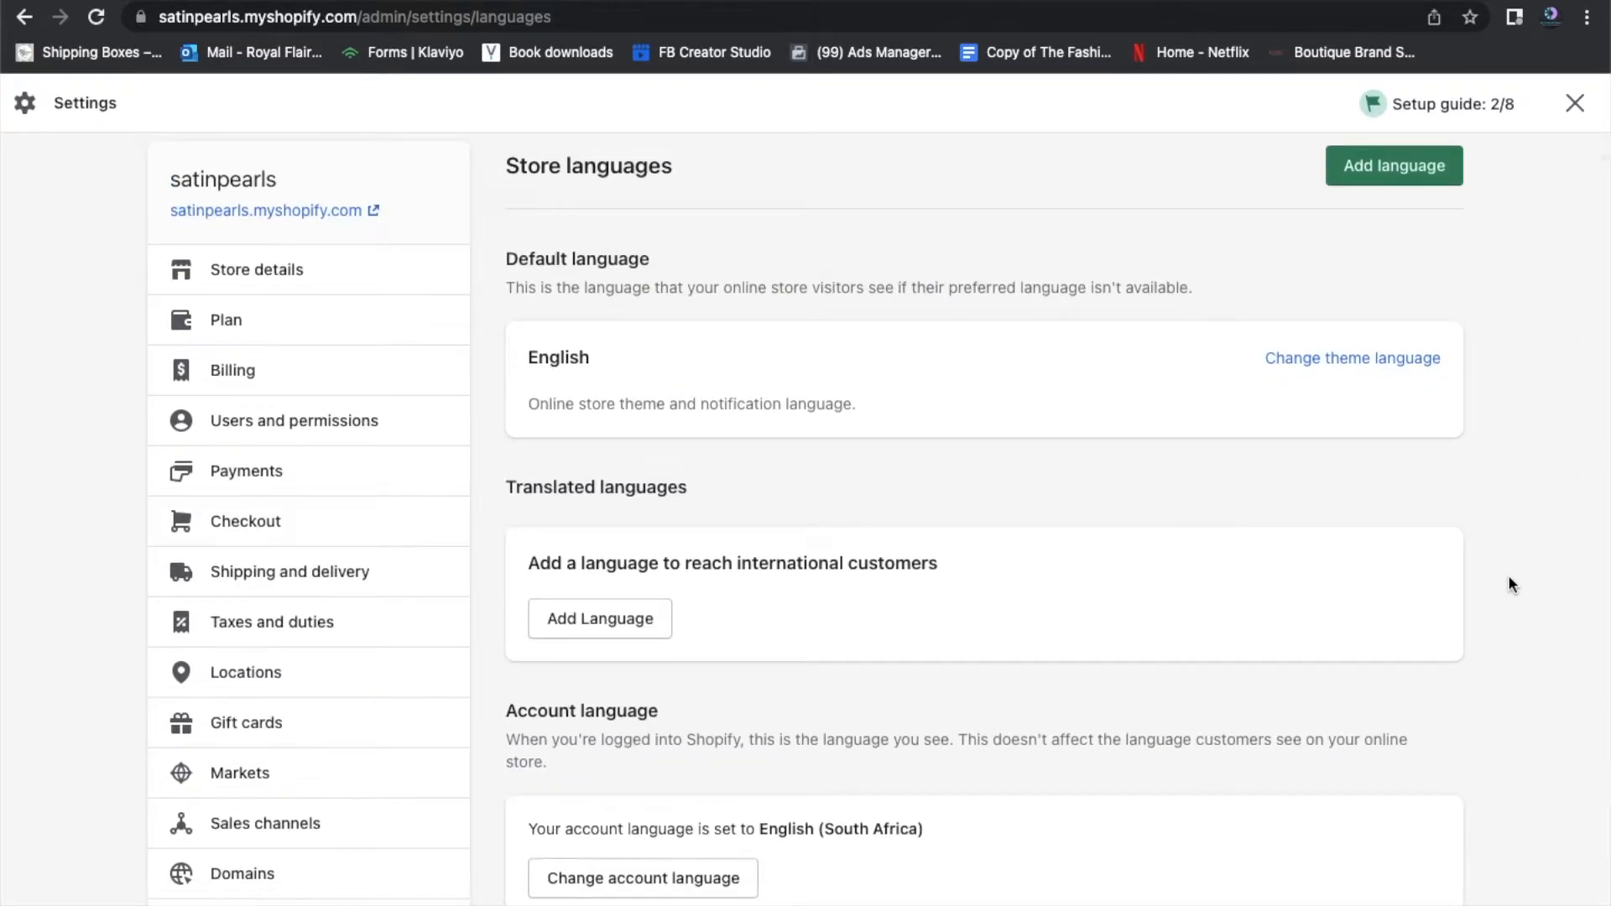
{"action": "scroll", "coordinate": [1508, 576], "scroll_direction": "down", "scroll_amount": 3}
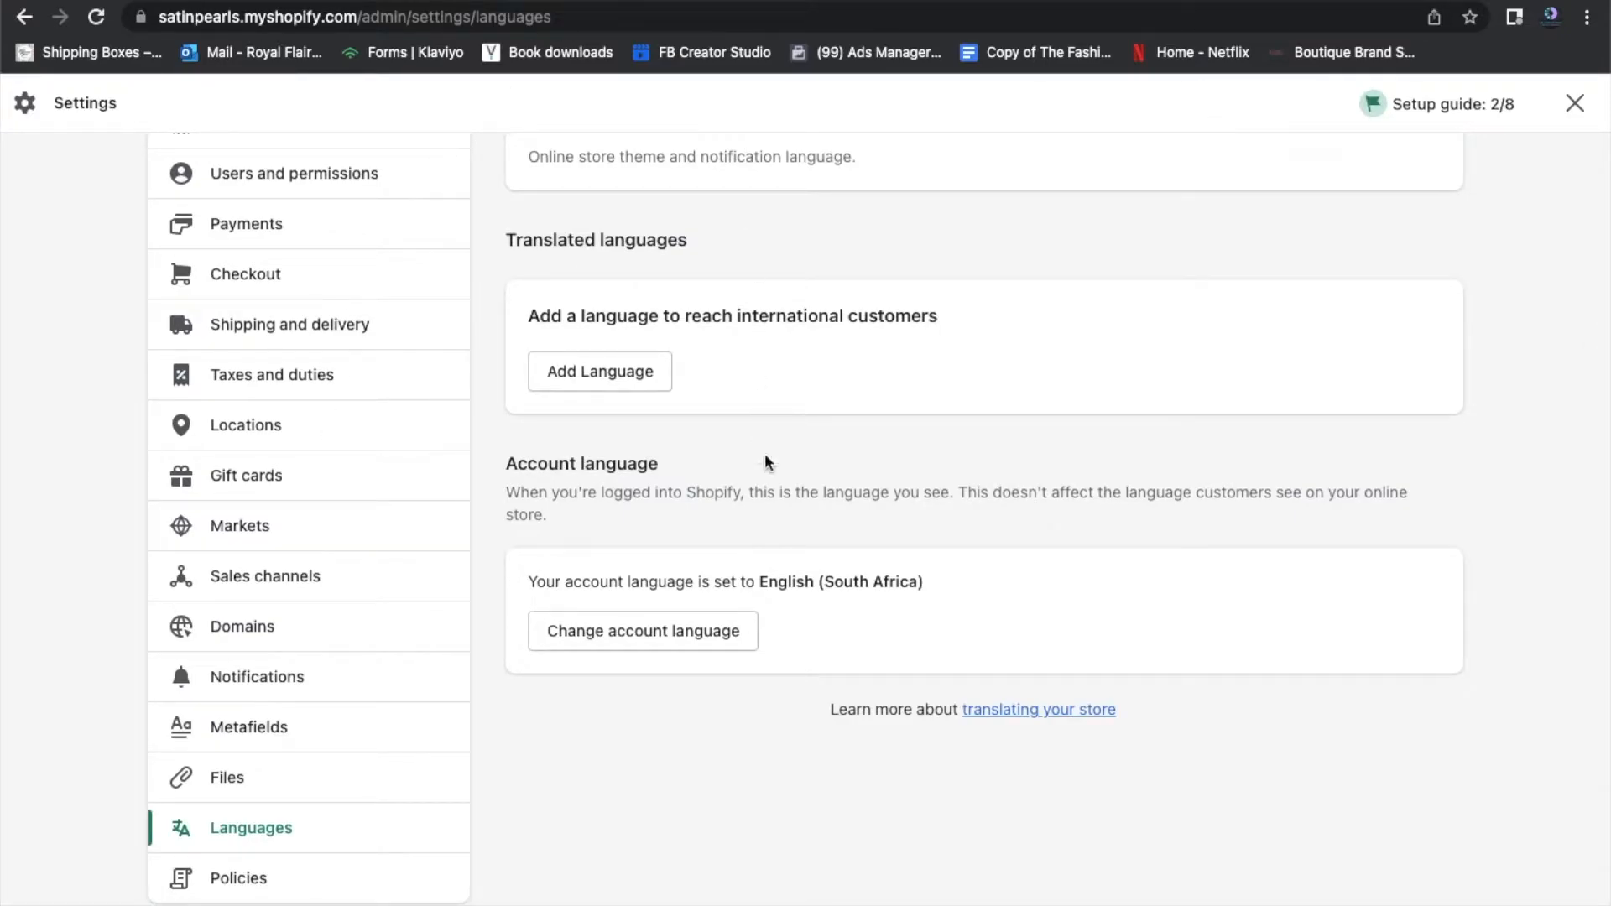
Open the Sales channels settings and examine the channels offered for adding to the store
{"action": "left_click", "coordinate": [291, 579]}
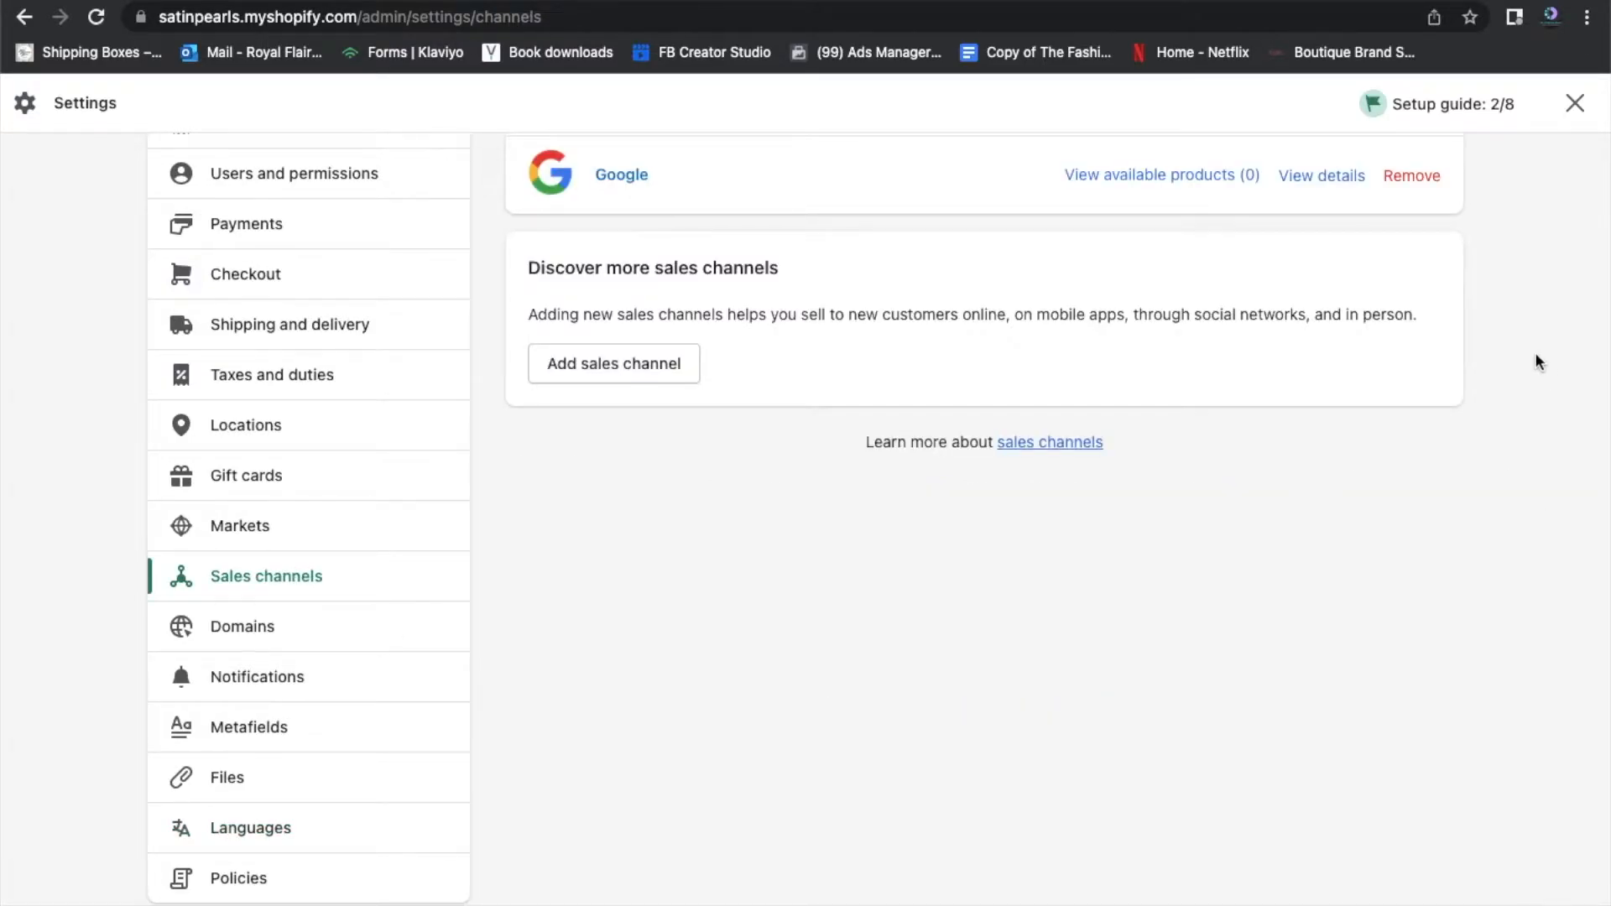
{"action": "scroll", "coordinate": [1496, 278], "scroll_direction": "up", "scroll_amount": 3}
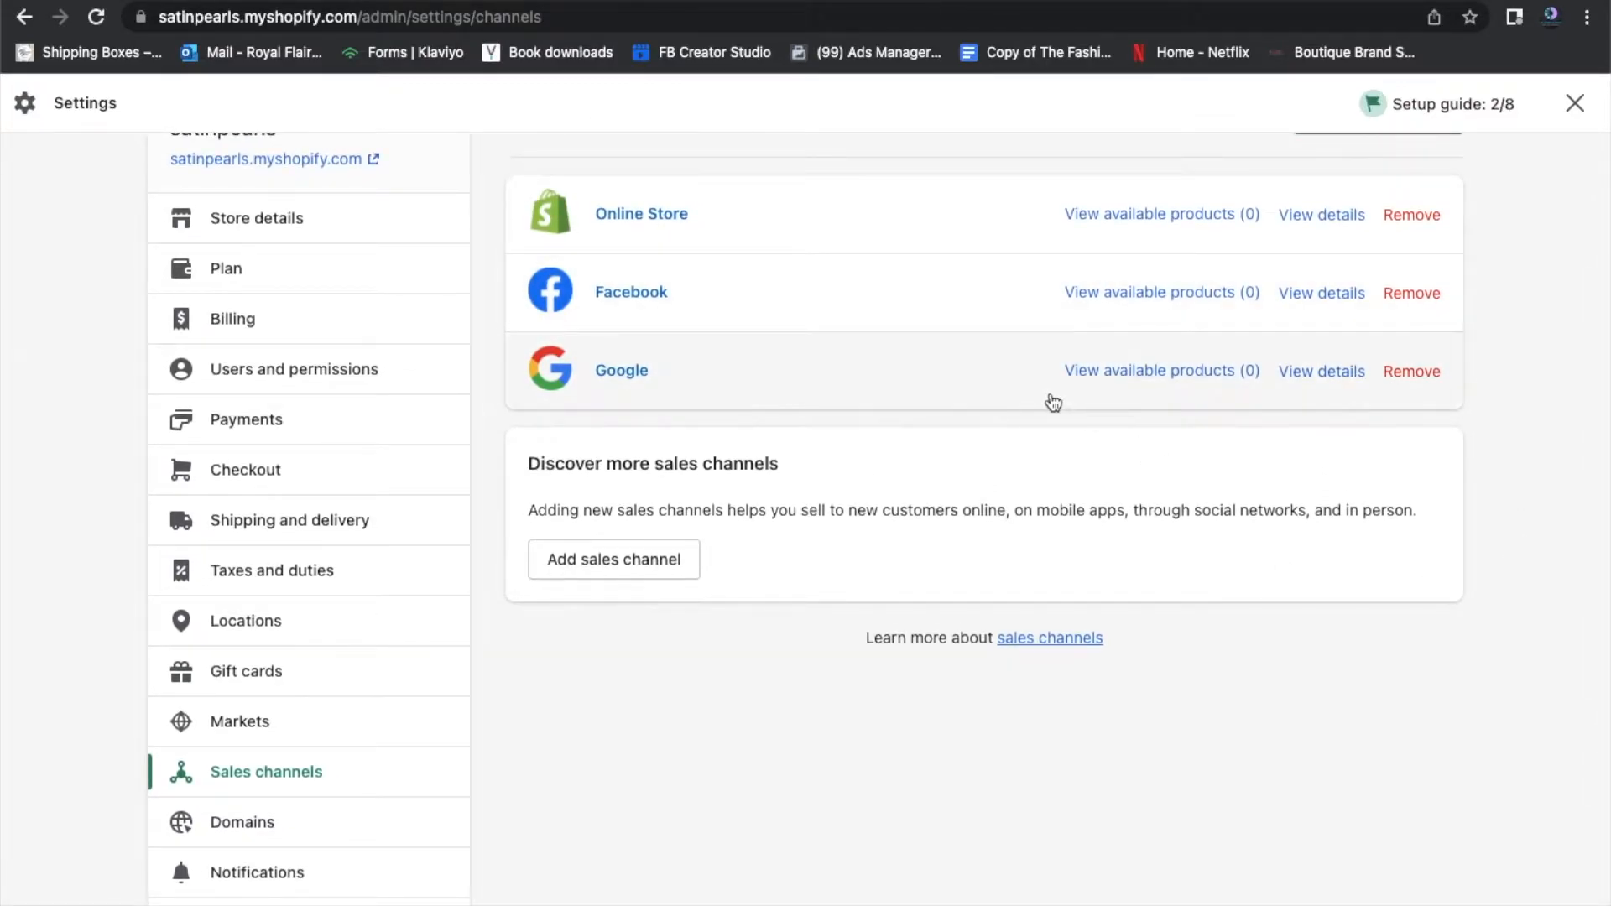
{"action": "left_click", "coordinate": [638, 559]}
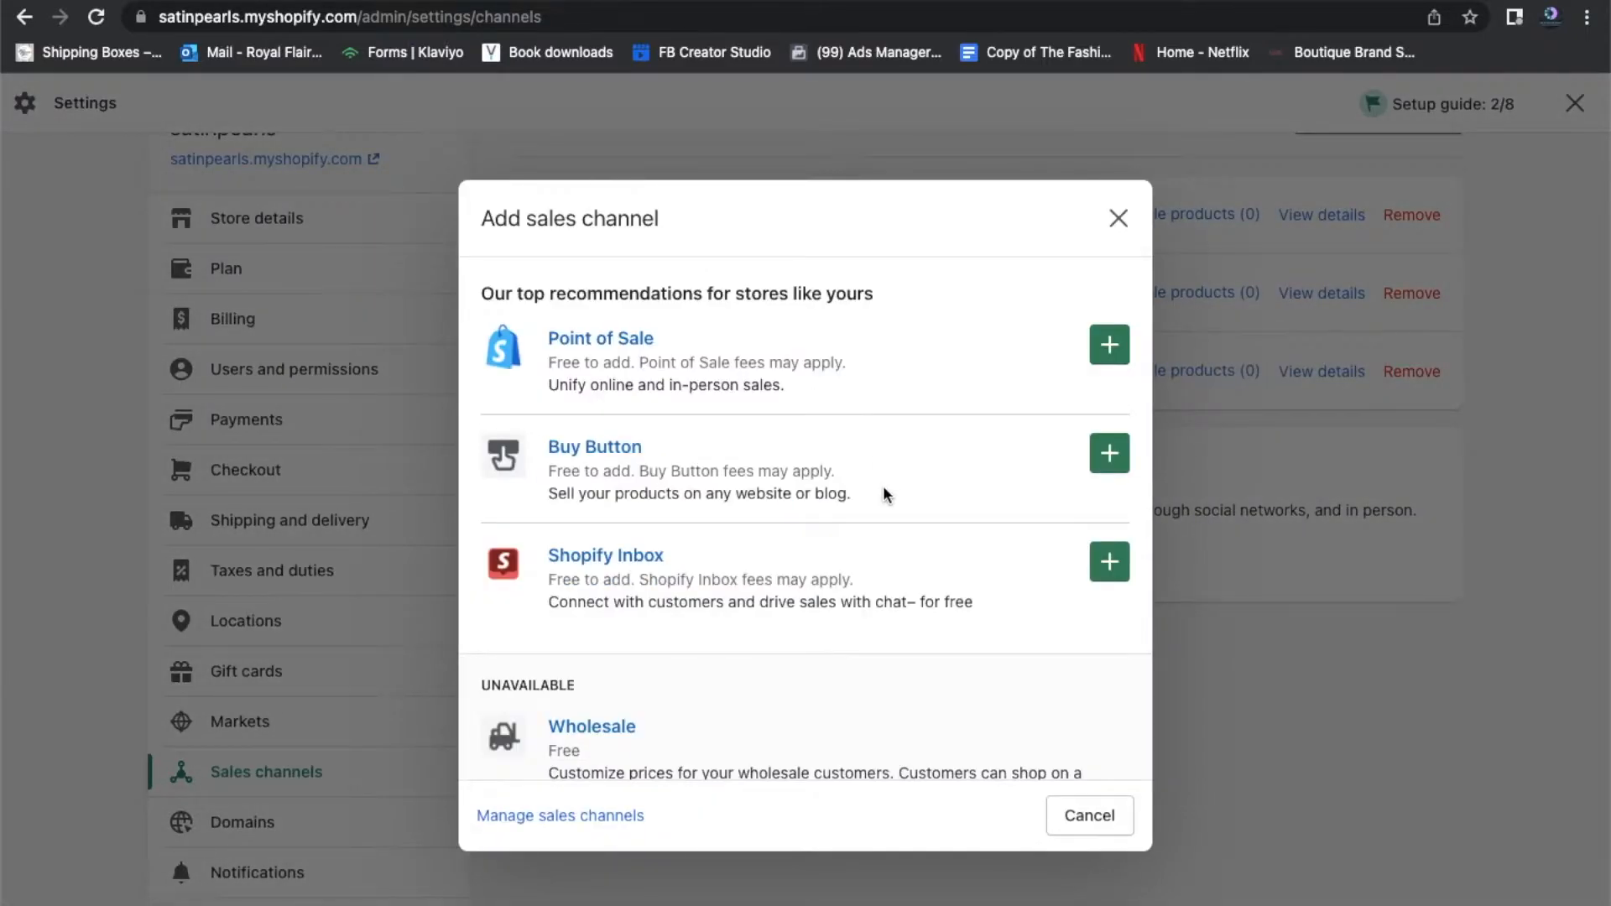
{"action": "scroll", "coordinate": [814, 670], "scroll_direction": "down", "scroll_amount": 3}
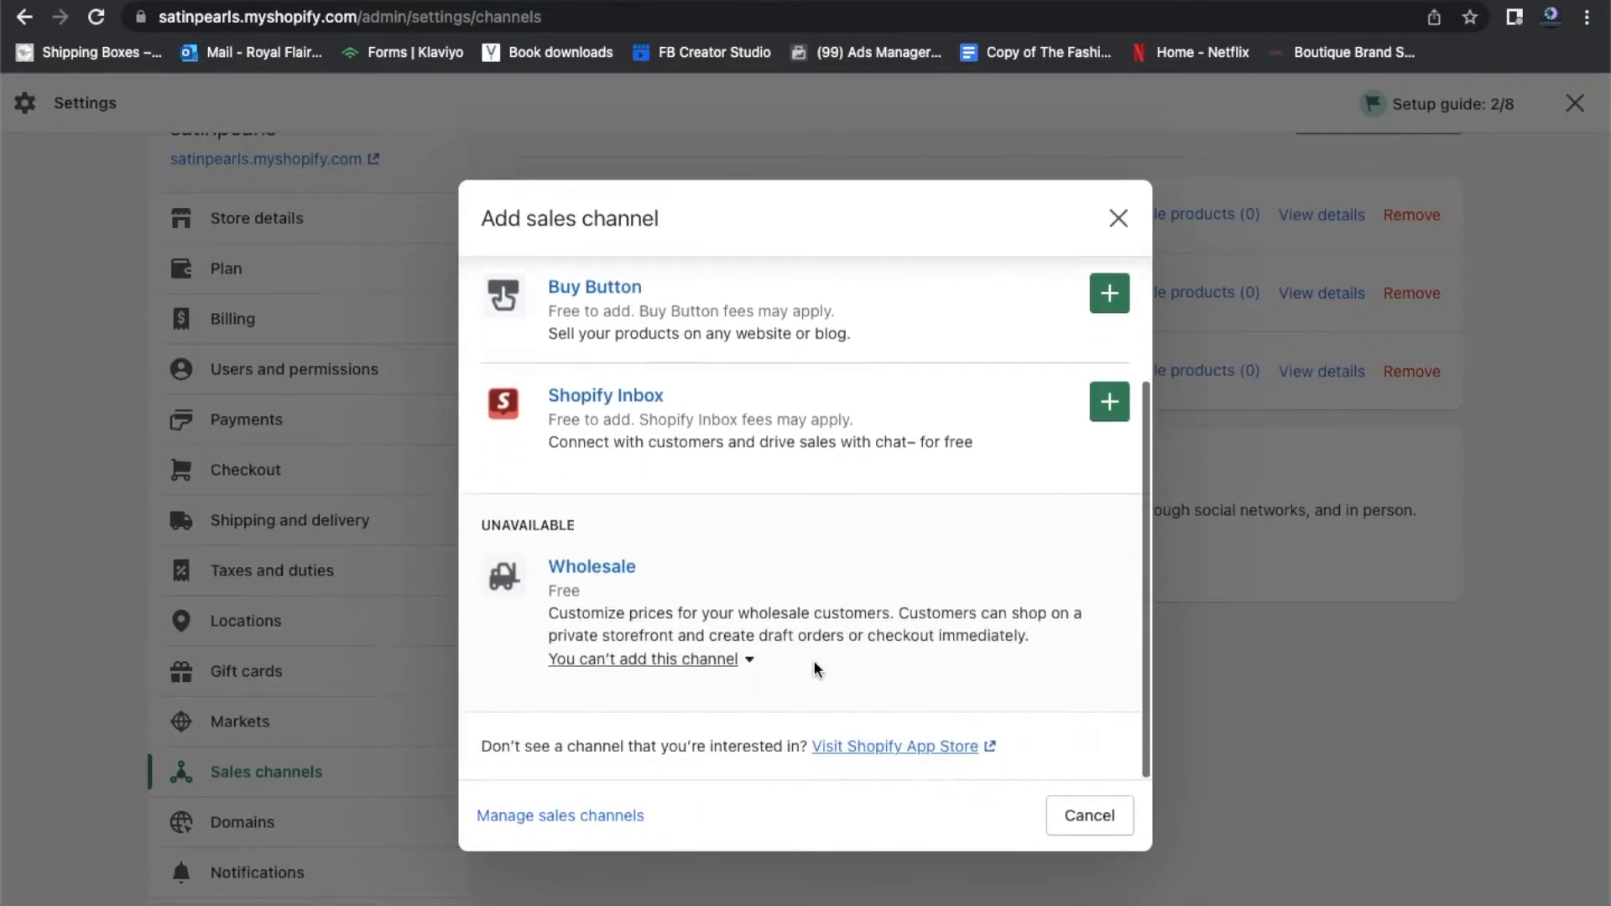
{"action": "scroll", "coordinate": [814, 670], "scroll_direction": "up", "scroll_amount": 3}
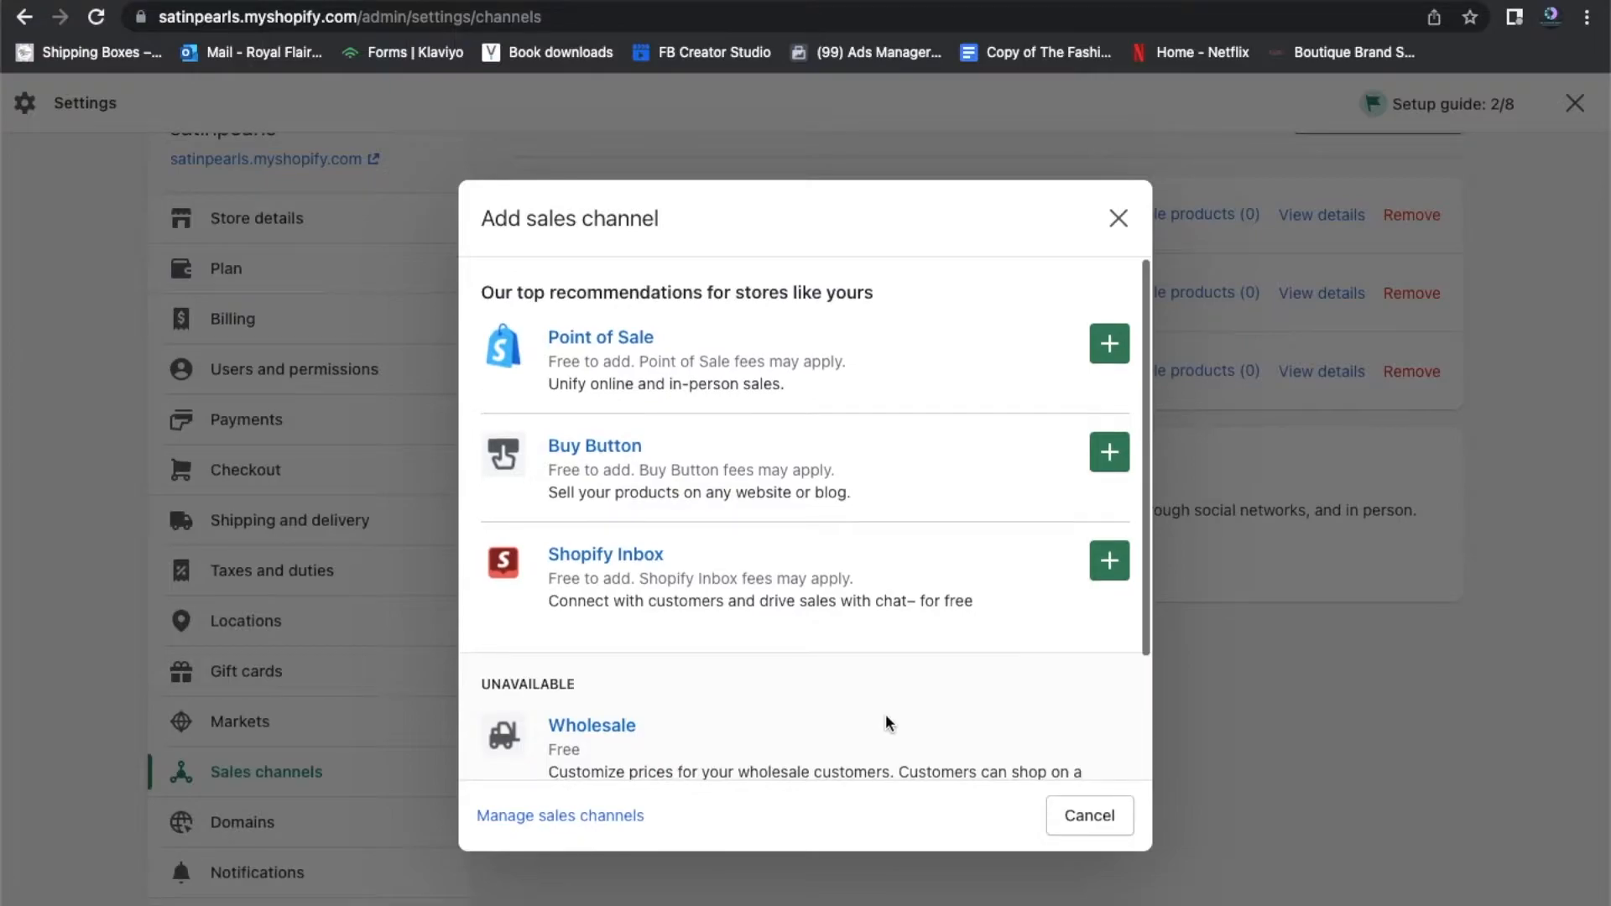
{"action": "scroll", "coordinate": [886, 720], "scroll_direction": "down", "scroll_amount": 3}
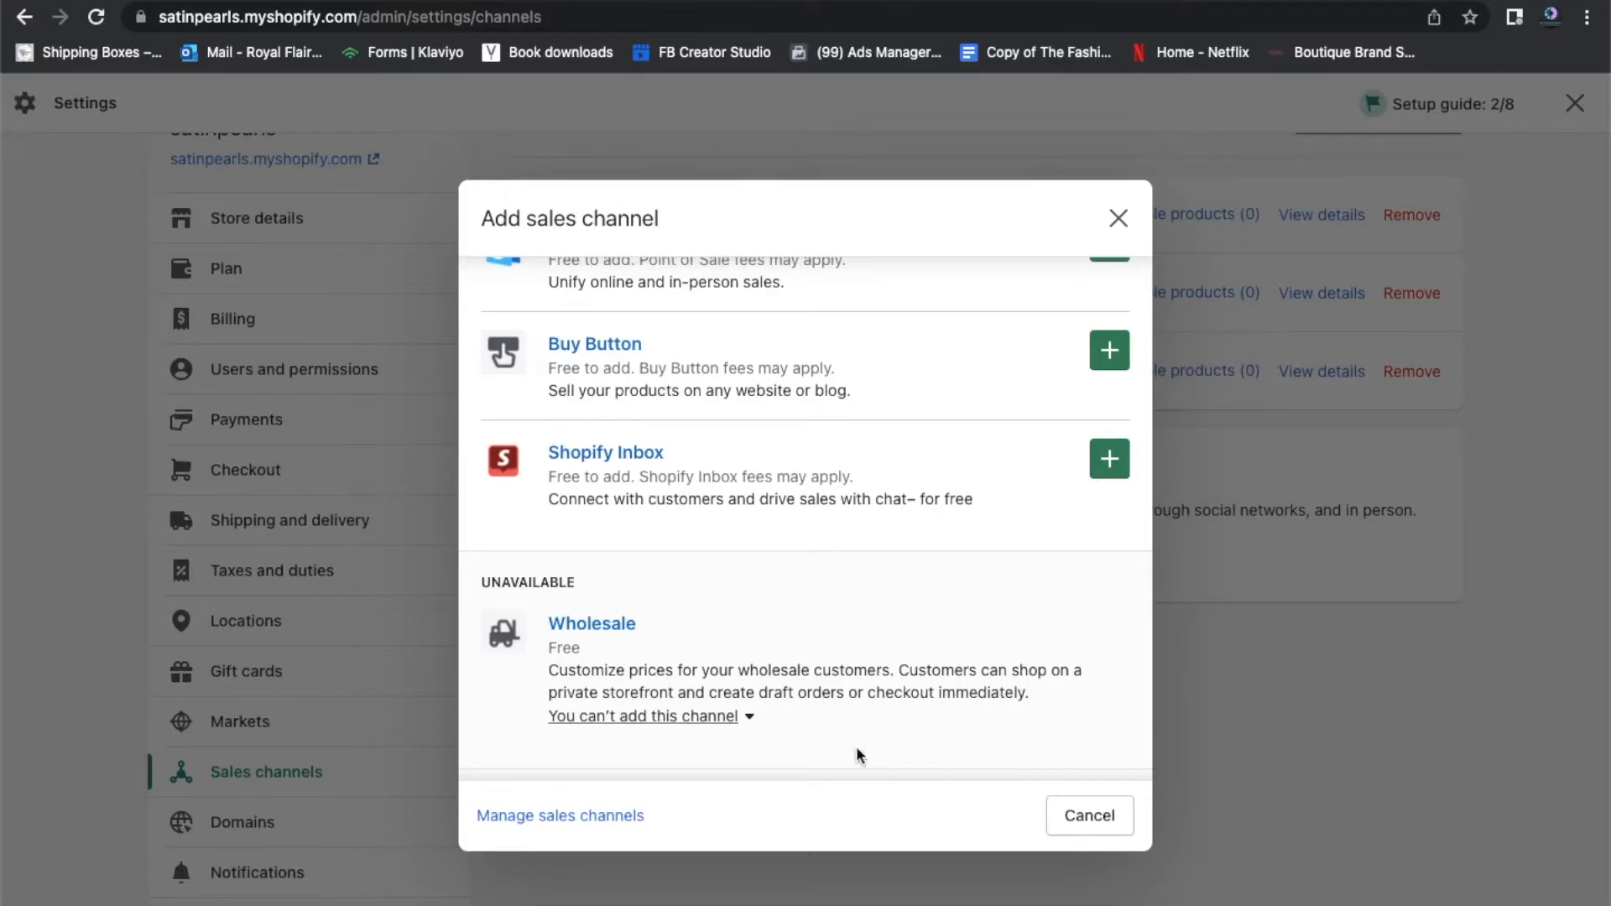
Check why the Wholesale channel is unavailable, look over the rest of the channel list and close it without adding anything
{"action": "left_click", "coordinate": [751, 719]}
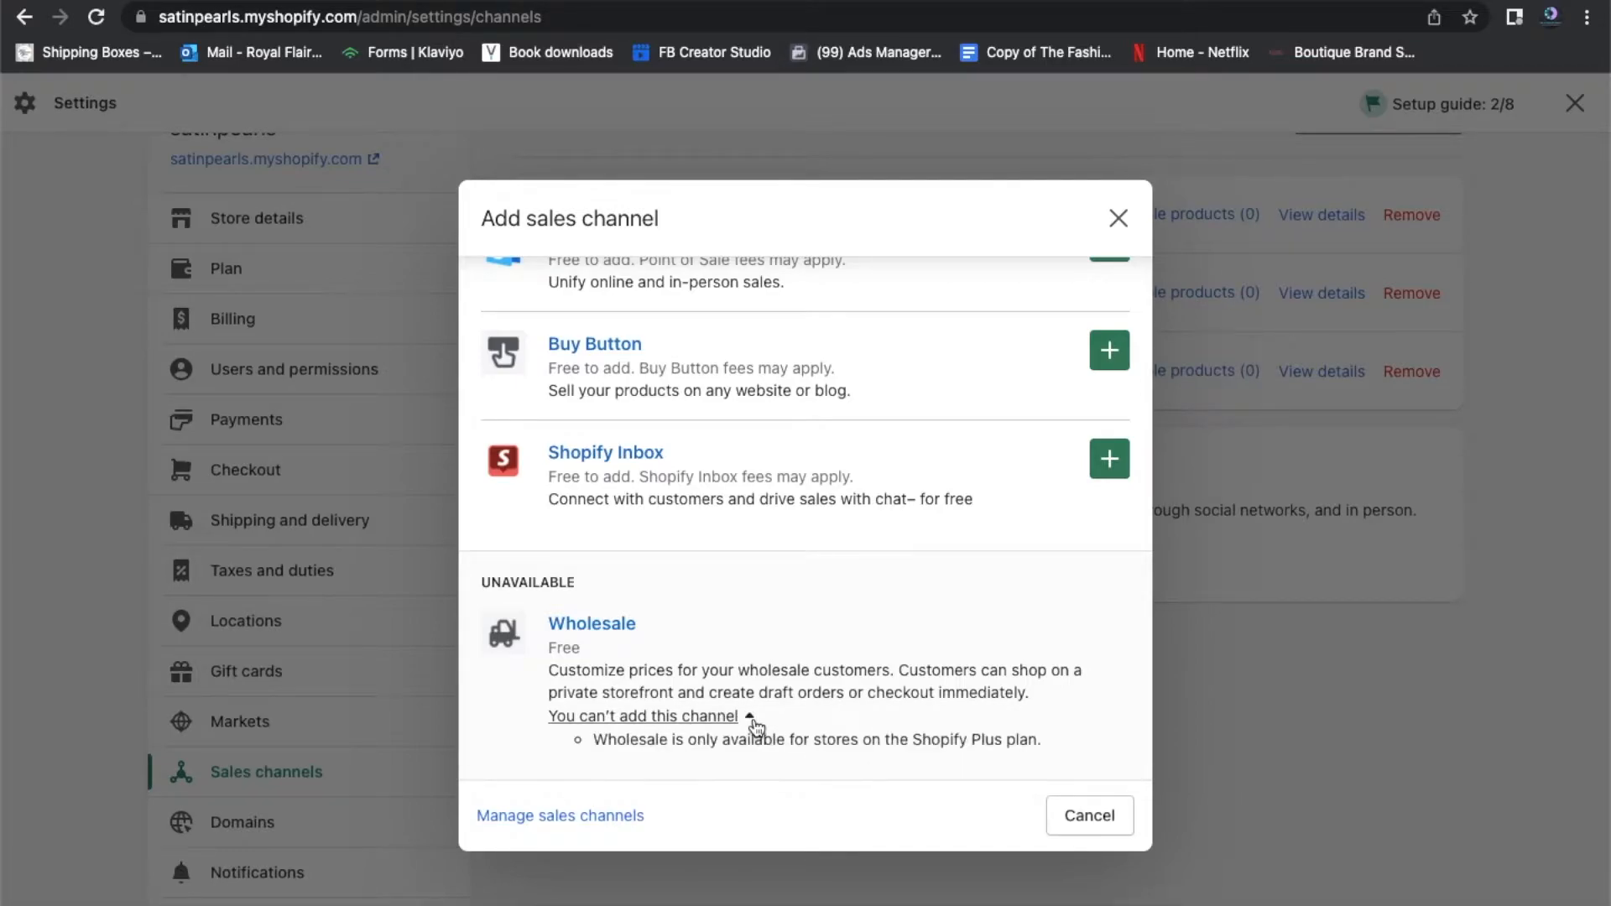
{"action": "scroll", "coordinate": [805, 739], "scroll_direction": "down", "scroll_amount": 2}
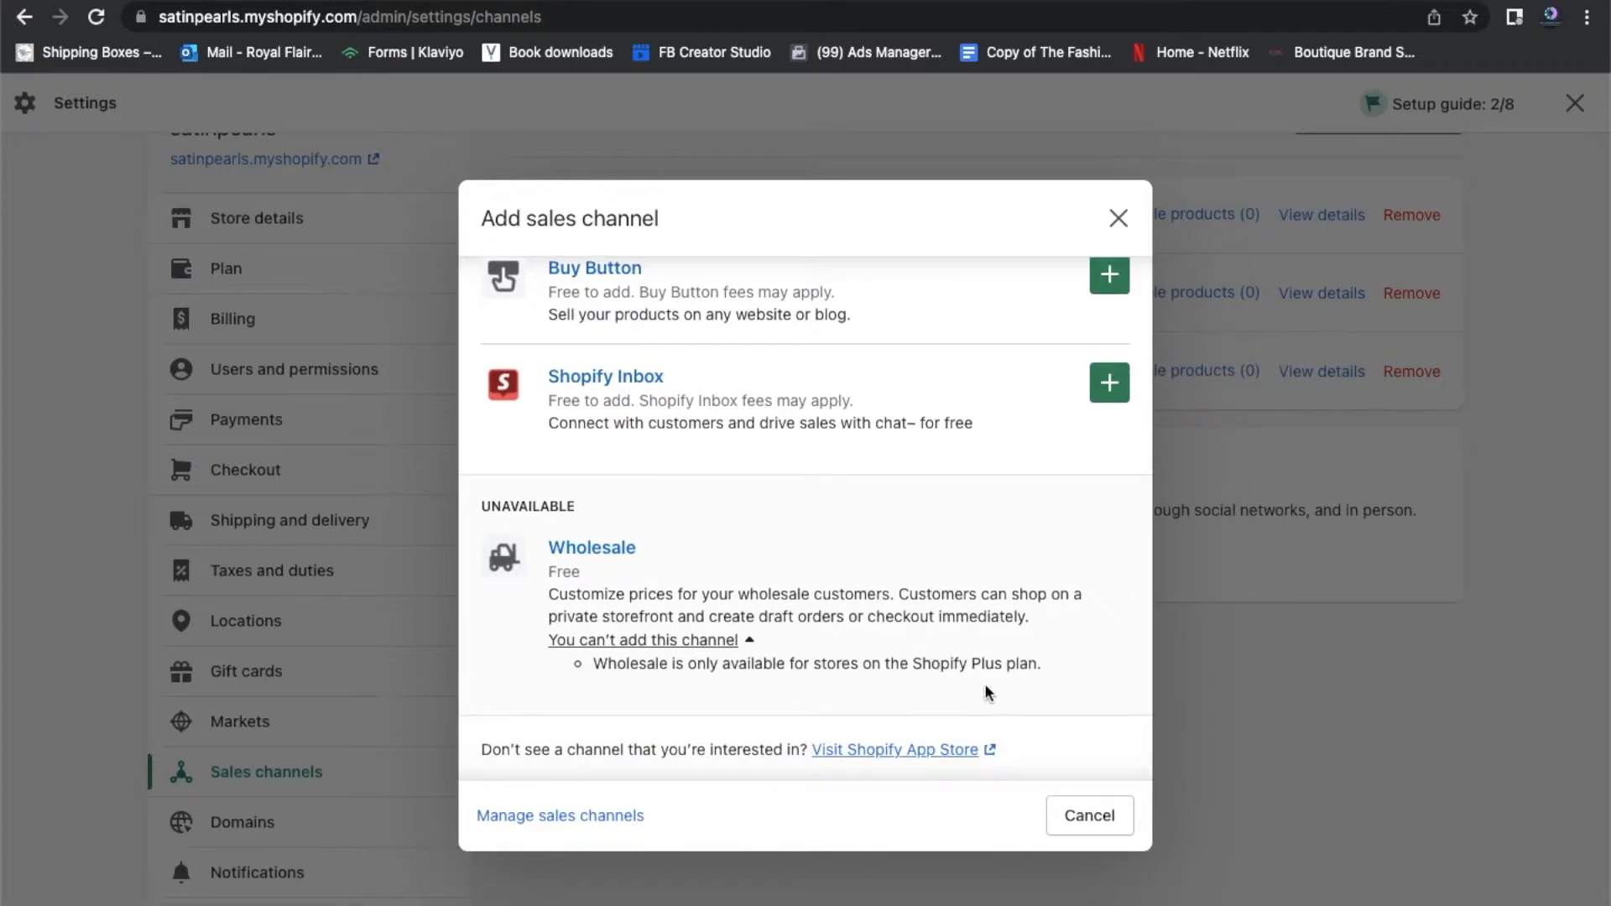
{"action": "left_click", "coordinate": [1090, 817]}
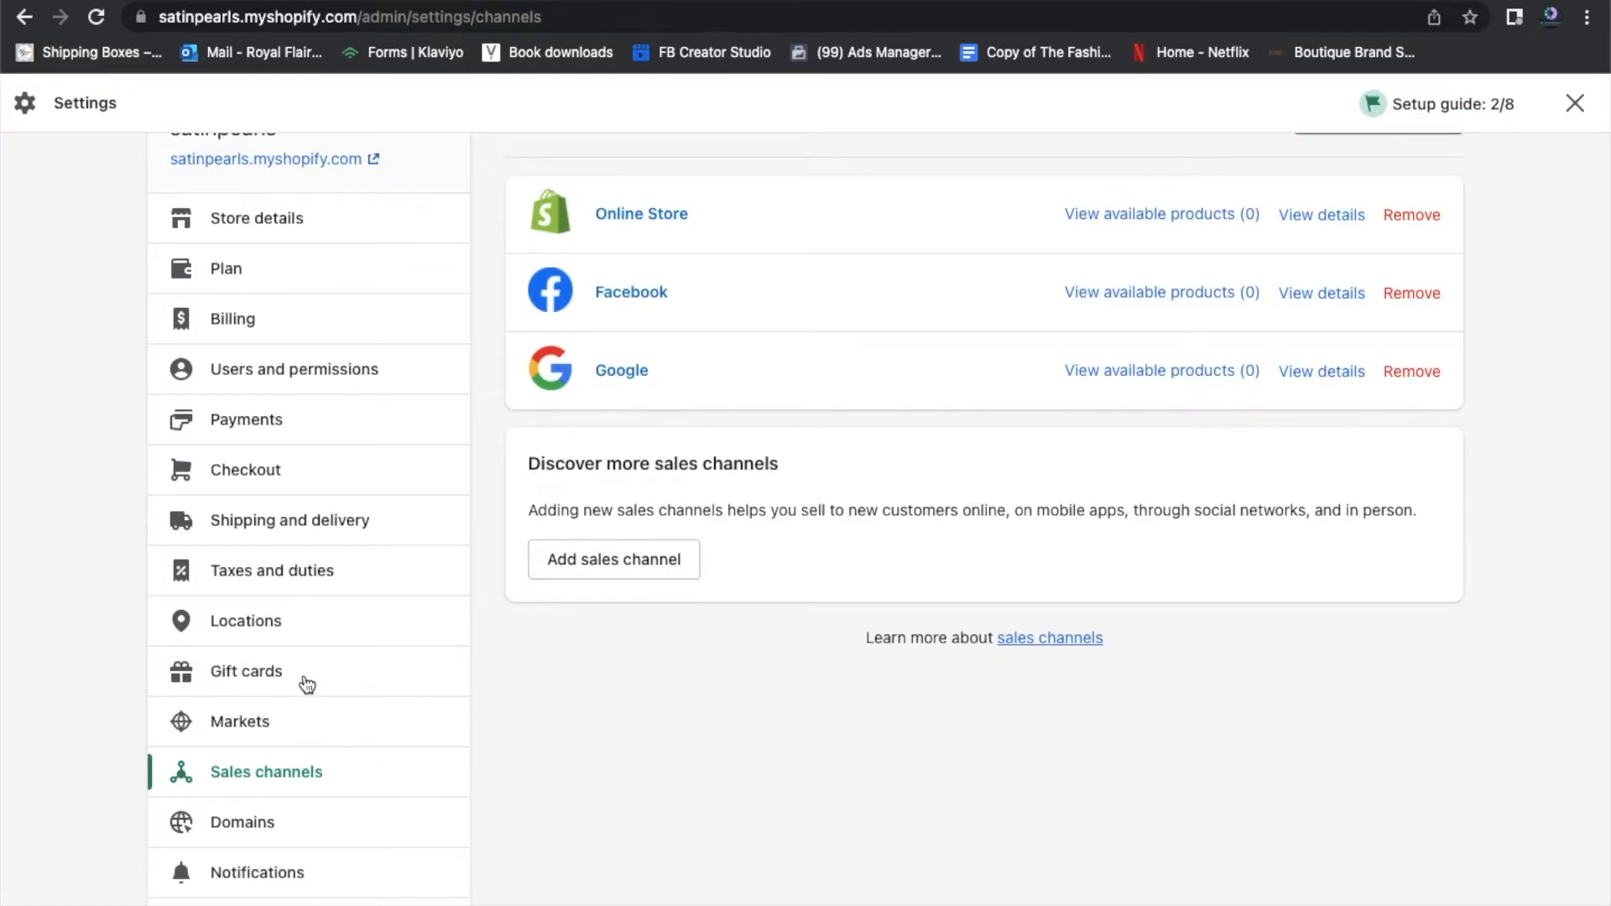
Look at the store's Locations settings, and review the countries, duties and tax calculation options under Taxes and duties
{"action": "left_click", "coordinate": [269, 623]}
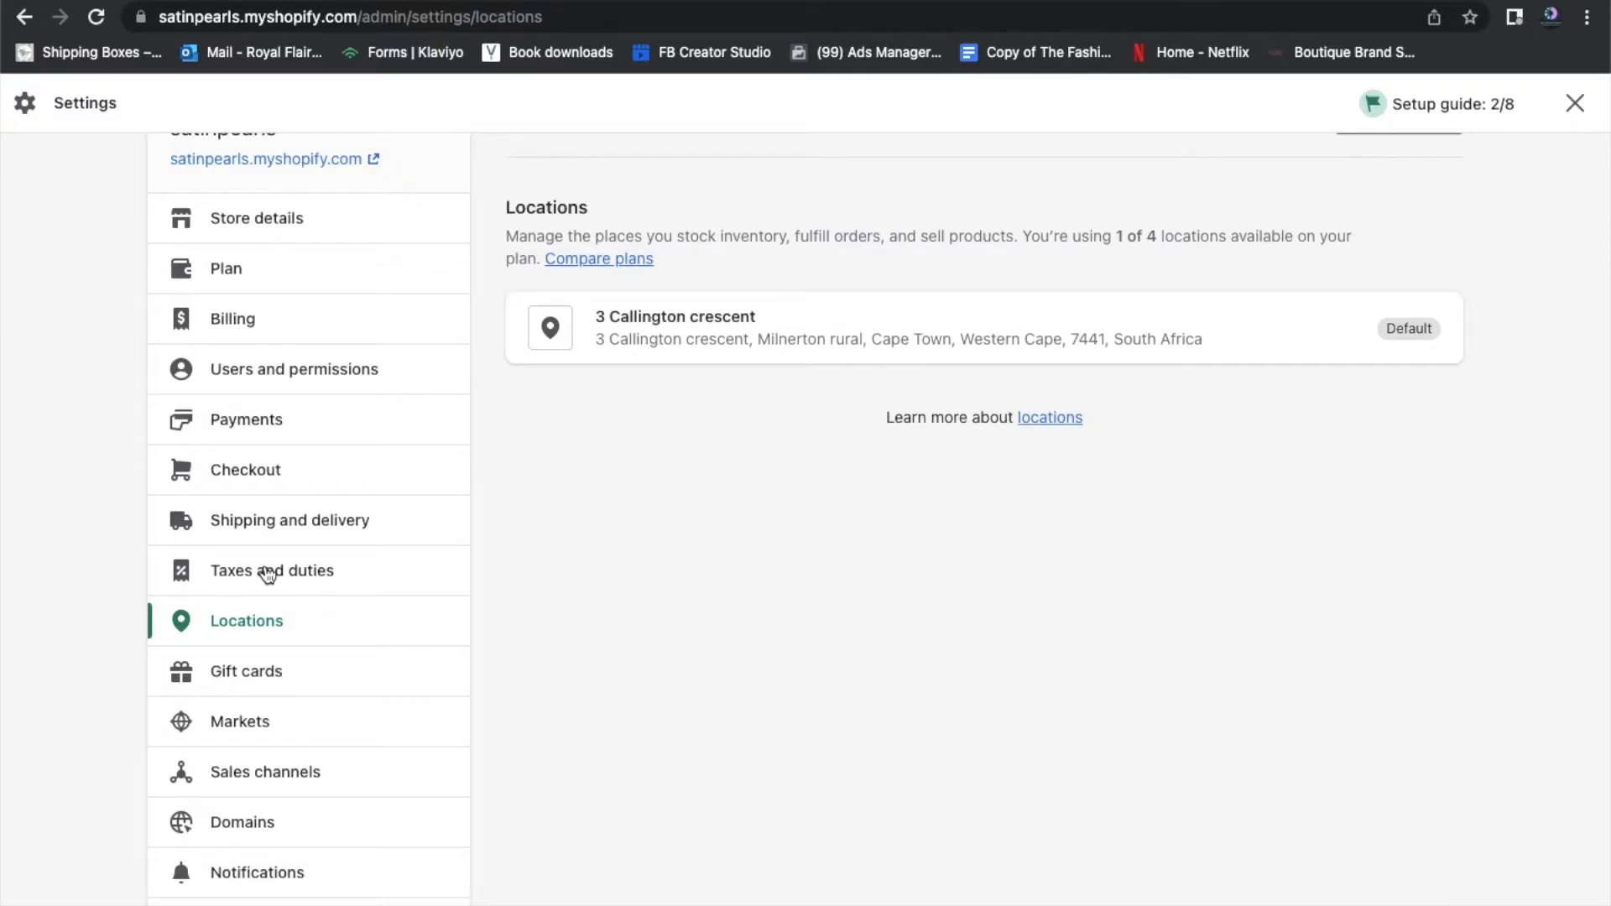
{"action": "left_click", "coordinate": [306, 576]}
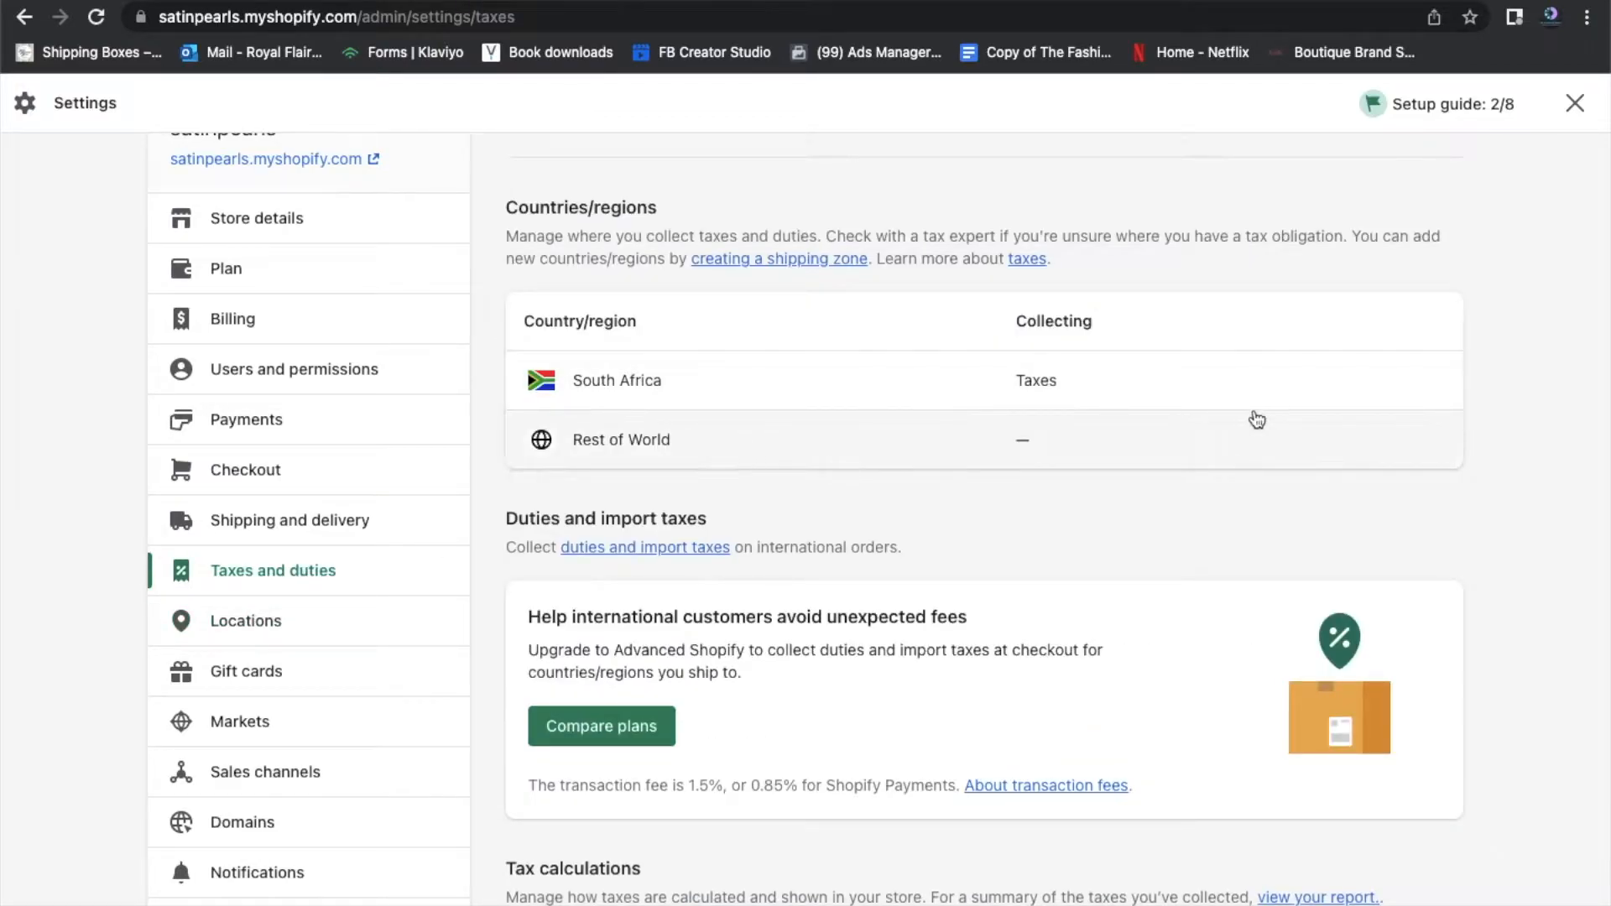
{"action": "scroll", "coordinate": [1125, 602], "scroll_direction": "down", "scroll_amount": 2}
{"action": "scroll", "coordinate": [1122, 596], "scroll_direction": "down", "scroll_amount": 4}
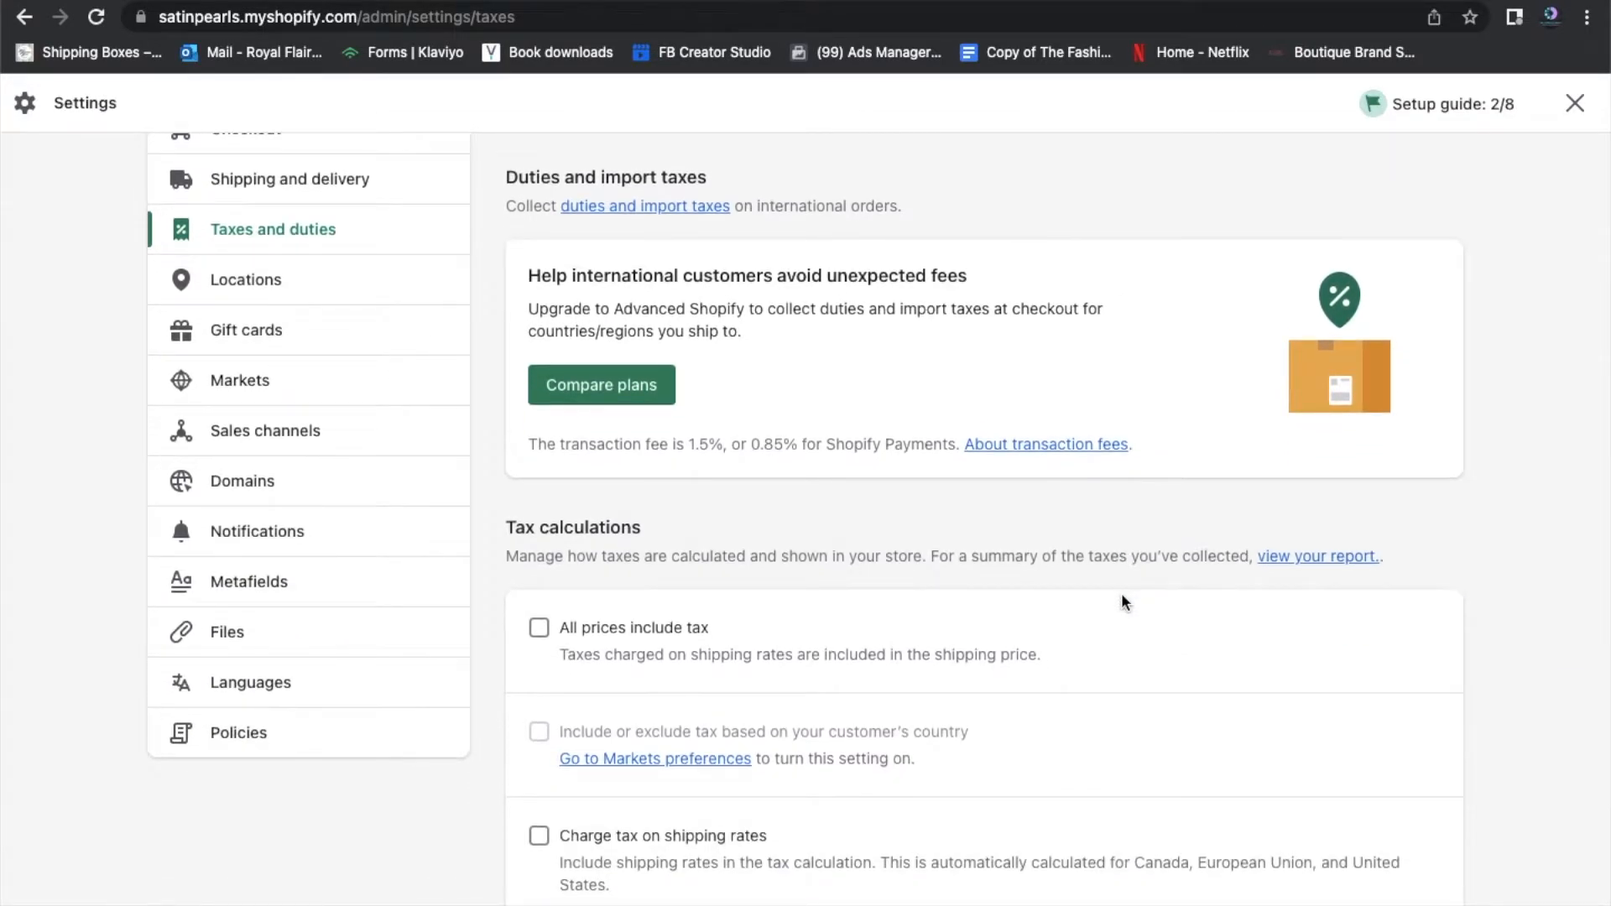
{"action": "scroll", "coordinate": [1123, 596], "scroll_direction": "down", "scroll_amount": 3}
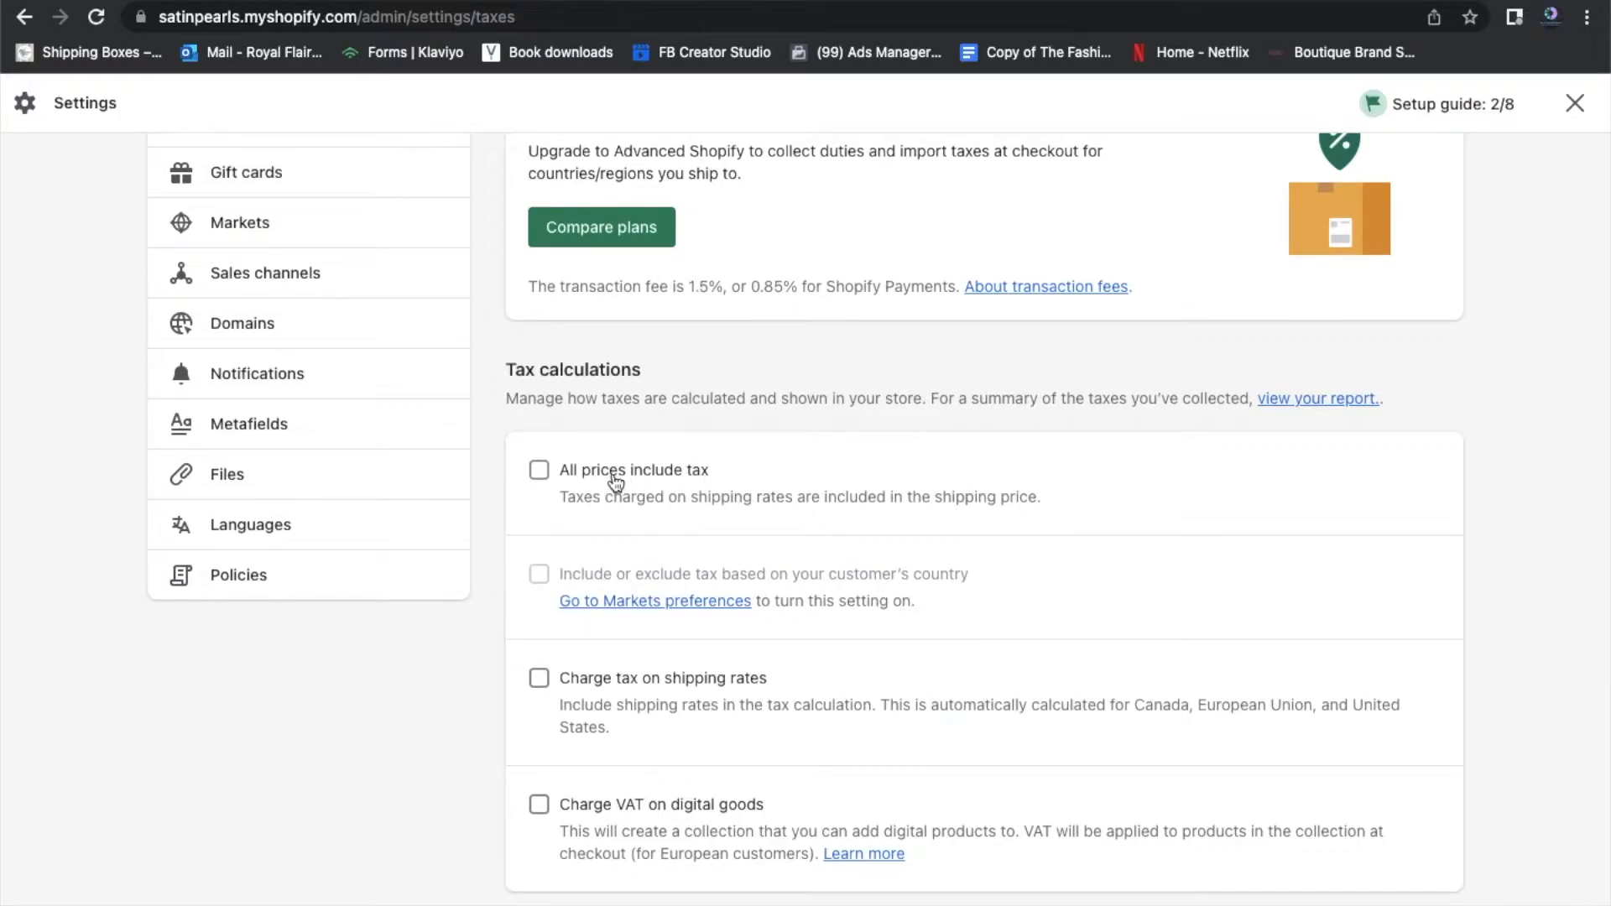
{"action": "scroll", "coordinate": [1359, 619], "scroll_direction": "down", "scroll_amount": 2}
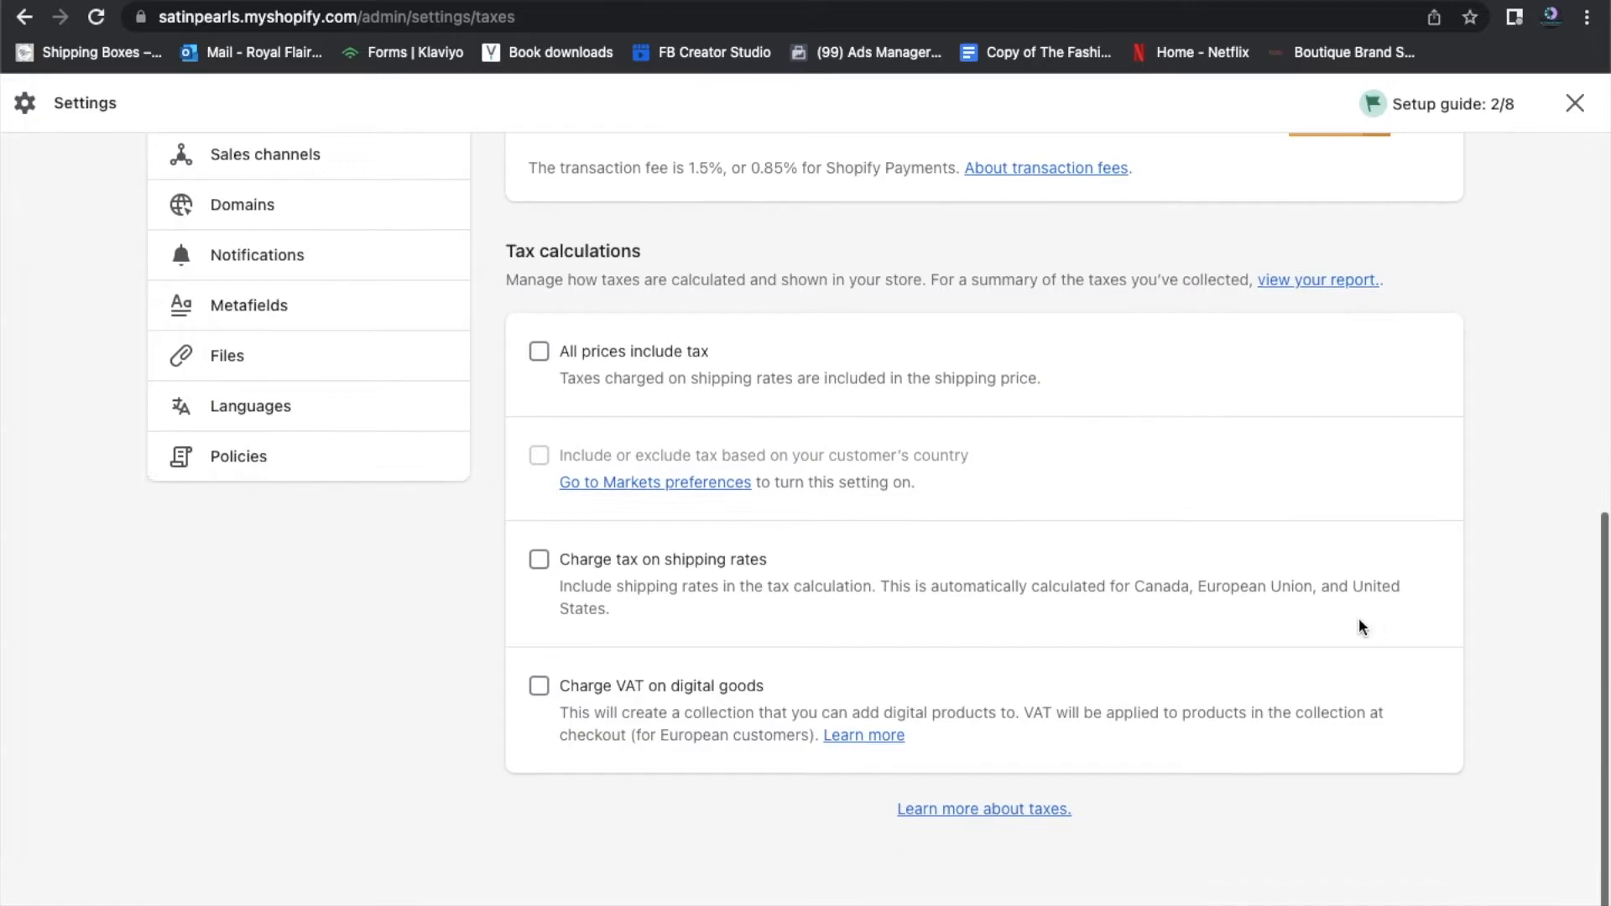
{"action": "scroll", "coordinate": [1096, 687], "scroll_direction": "down", "scroll_amount": 1}
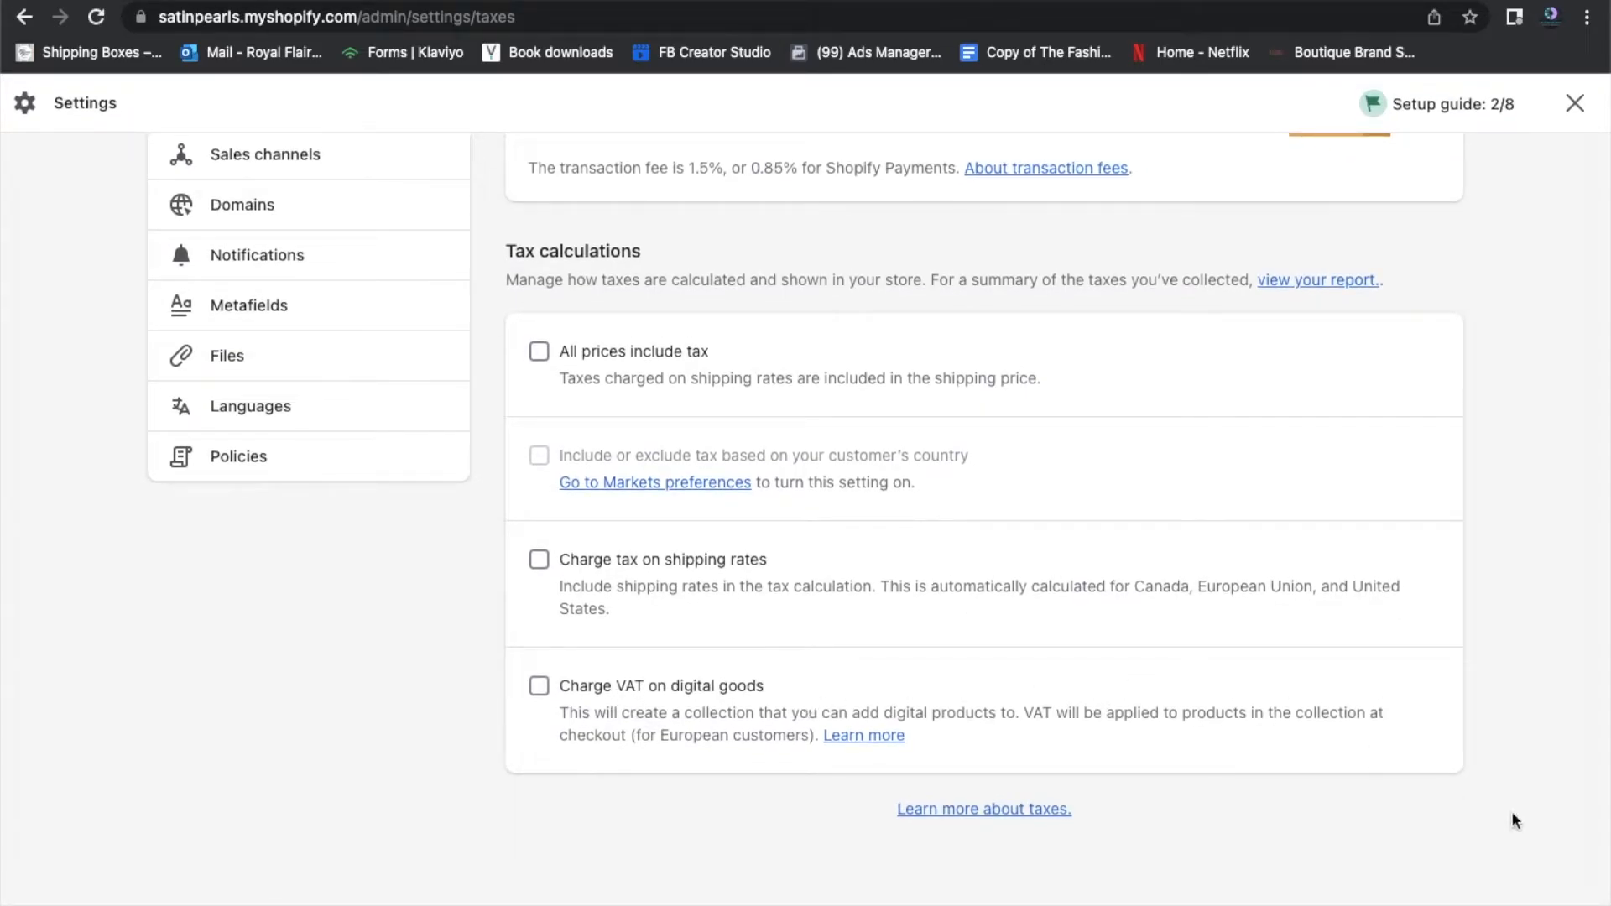
{"action": "scroll", "coordinate": [1514, 820], "scroll_direction": "up", "scroll_amount": 8}
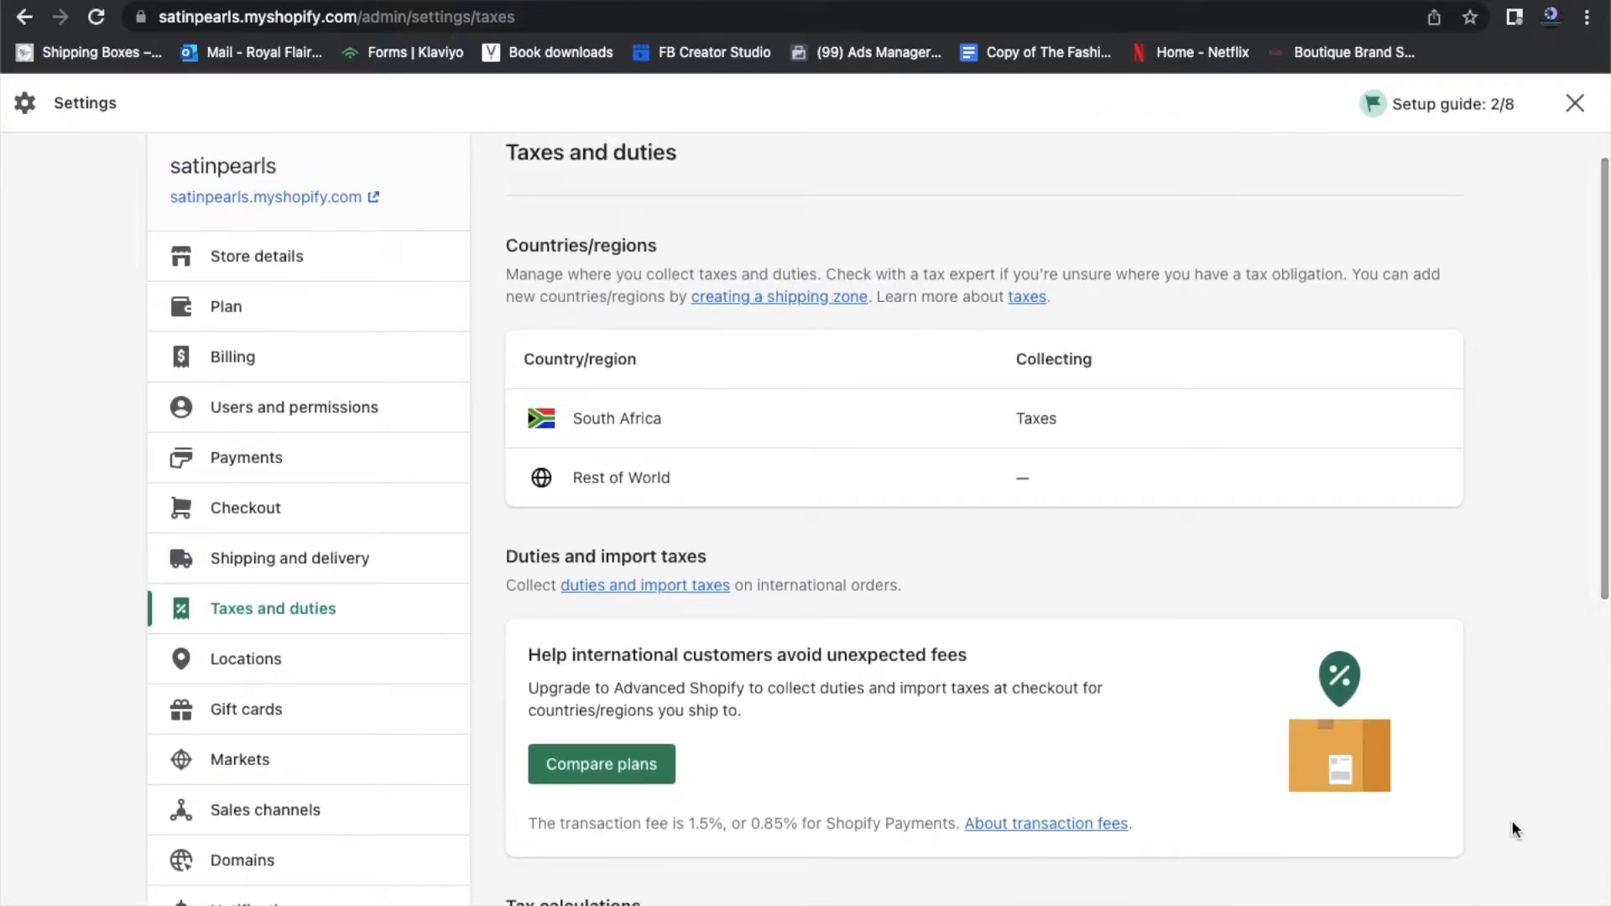
Open South Africa's tax settings and examine the country tax, regional VAT rates and tax overrides
{"action": "left_click", "coordinate": [683, 430]}
{"action": "scroll", "coordinate": [1568, 434], "scroll_direction": "down", "scroll_amount": 2}
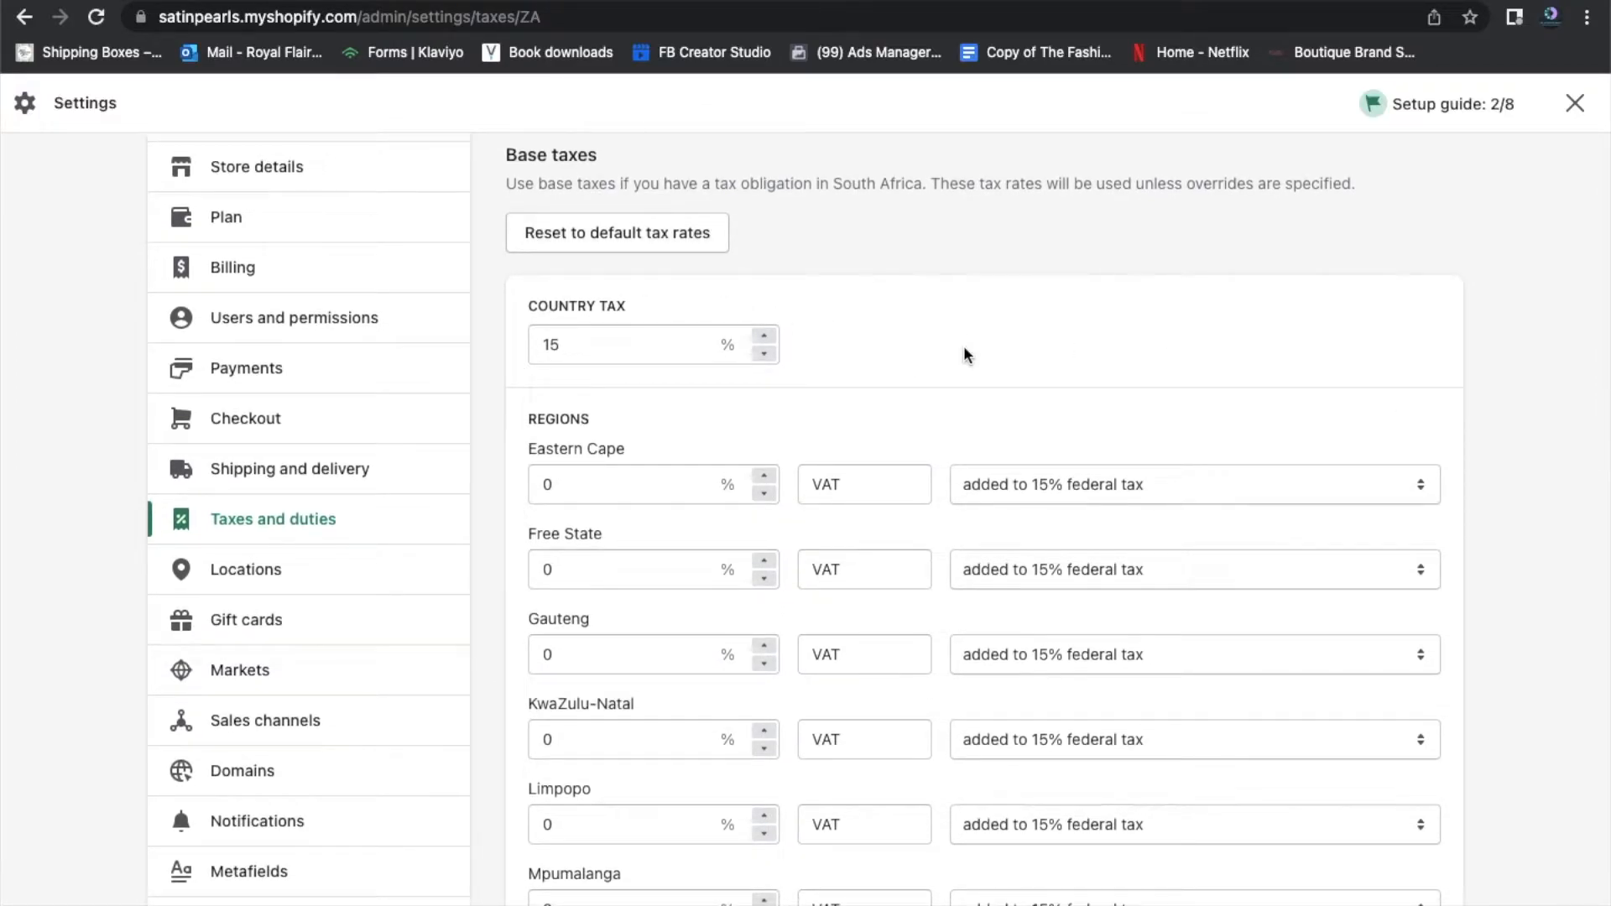
{"action": "scroll", "coordinate": [1544, 594], "scroll_direction": "down", "scroll_amount": 3}
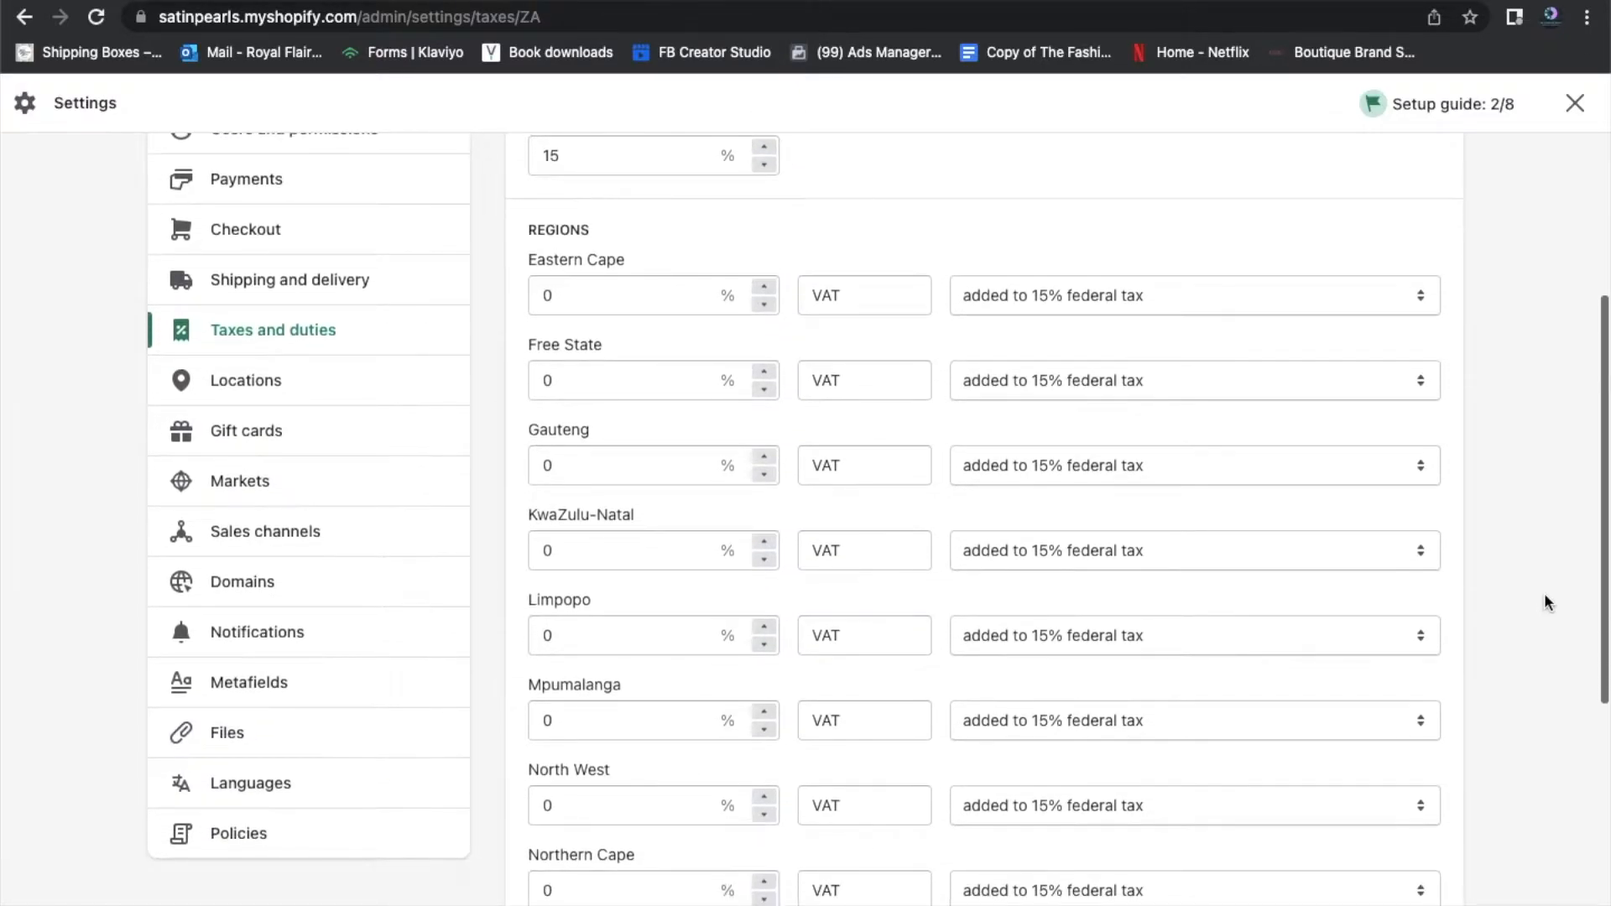
{"action": "scroll", "coordinate": [1548, 603], "scroll_direction": "down", "scroll_amount": 5}
{"action": "scroll", "coordinate": [1548, 602], "scroll_direction": "down", "scroll_amount": 2}
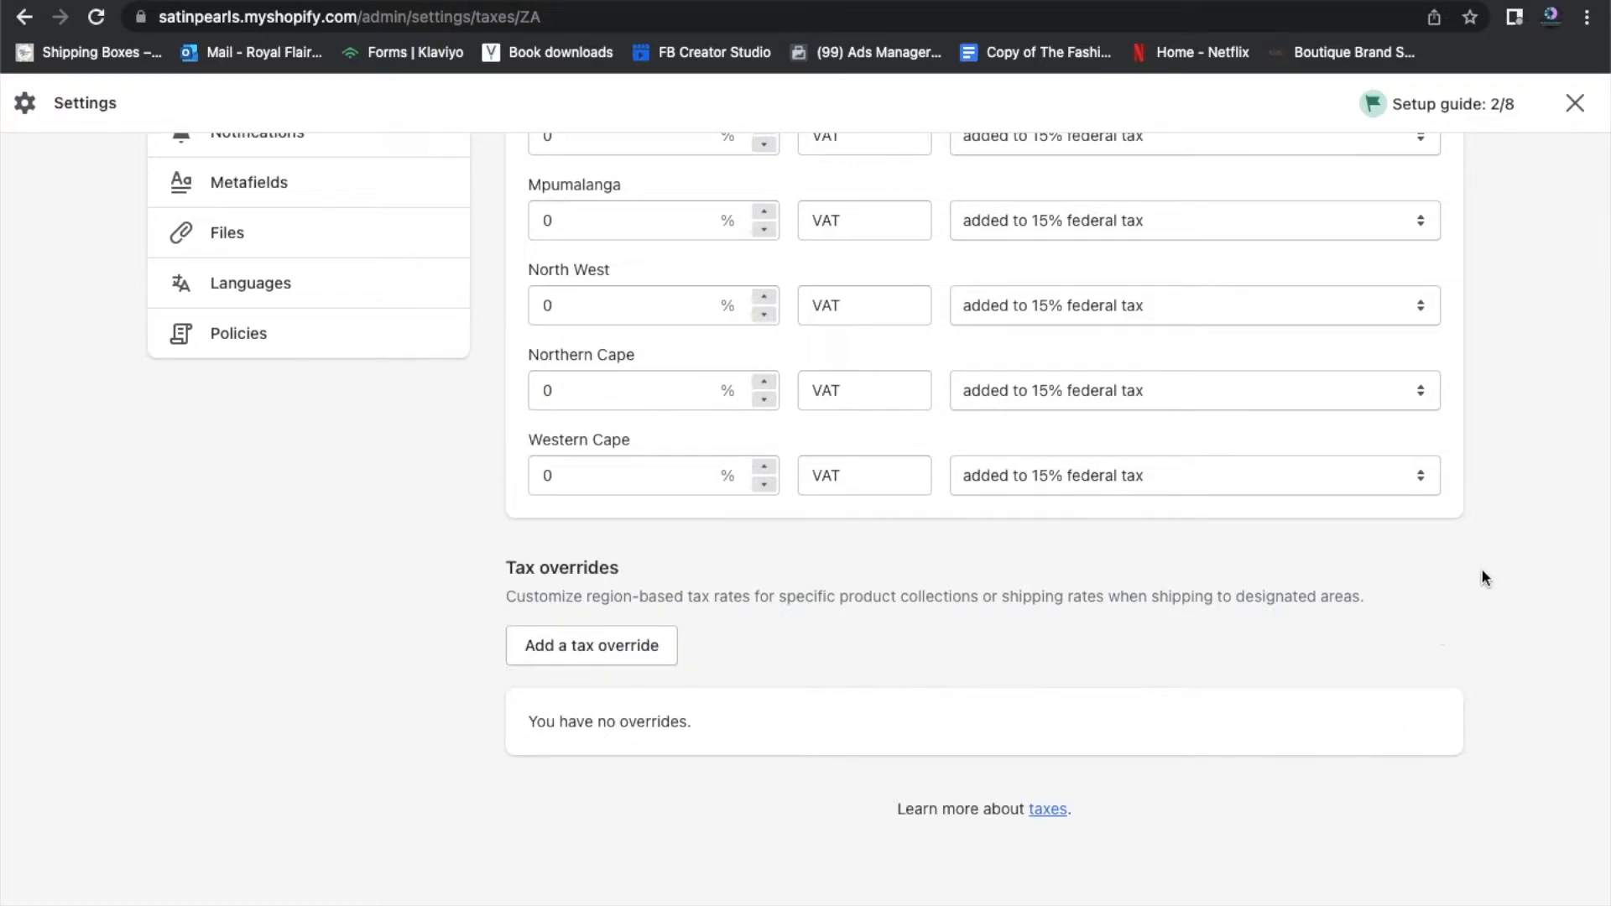
{"action": "scroll", "coordinate": [1482, 575], "scroll_direction": "up", "scroll_amount": 4}
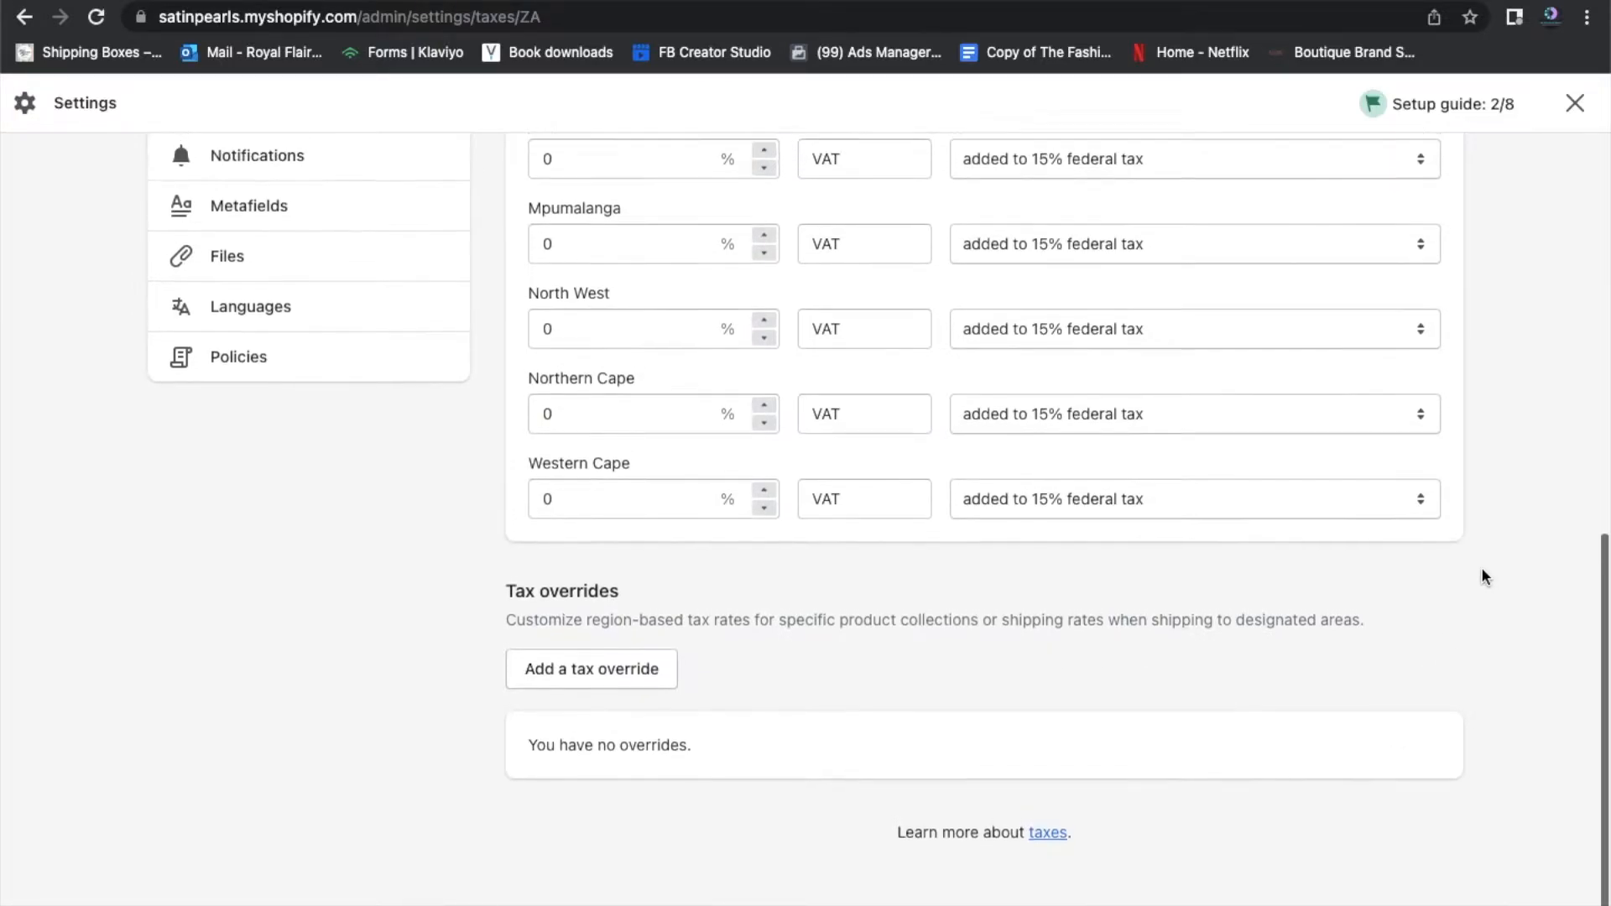
{"action": "scroll", "coordinate": [1482, 575], "scroll_direction": "up", "scroll_amount": 5}
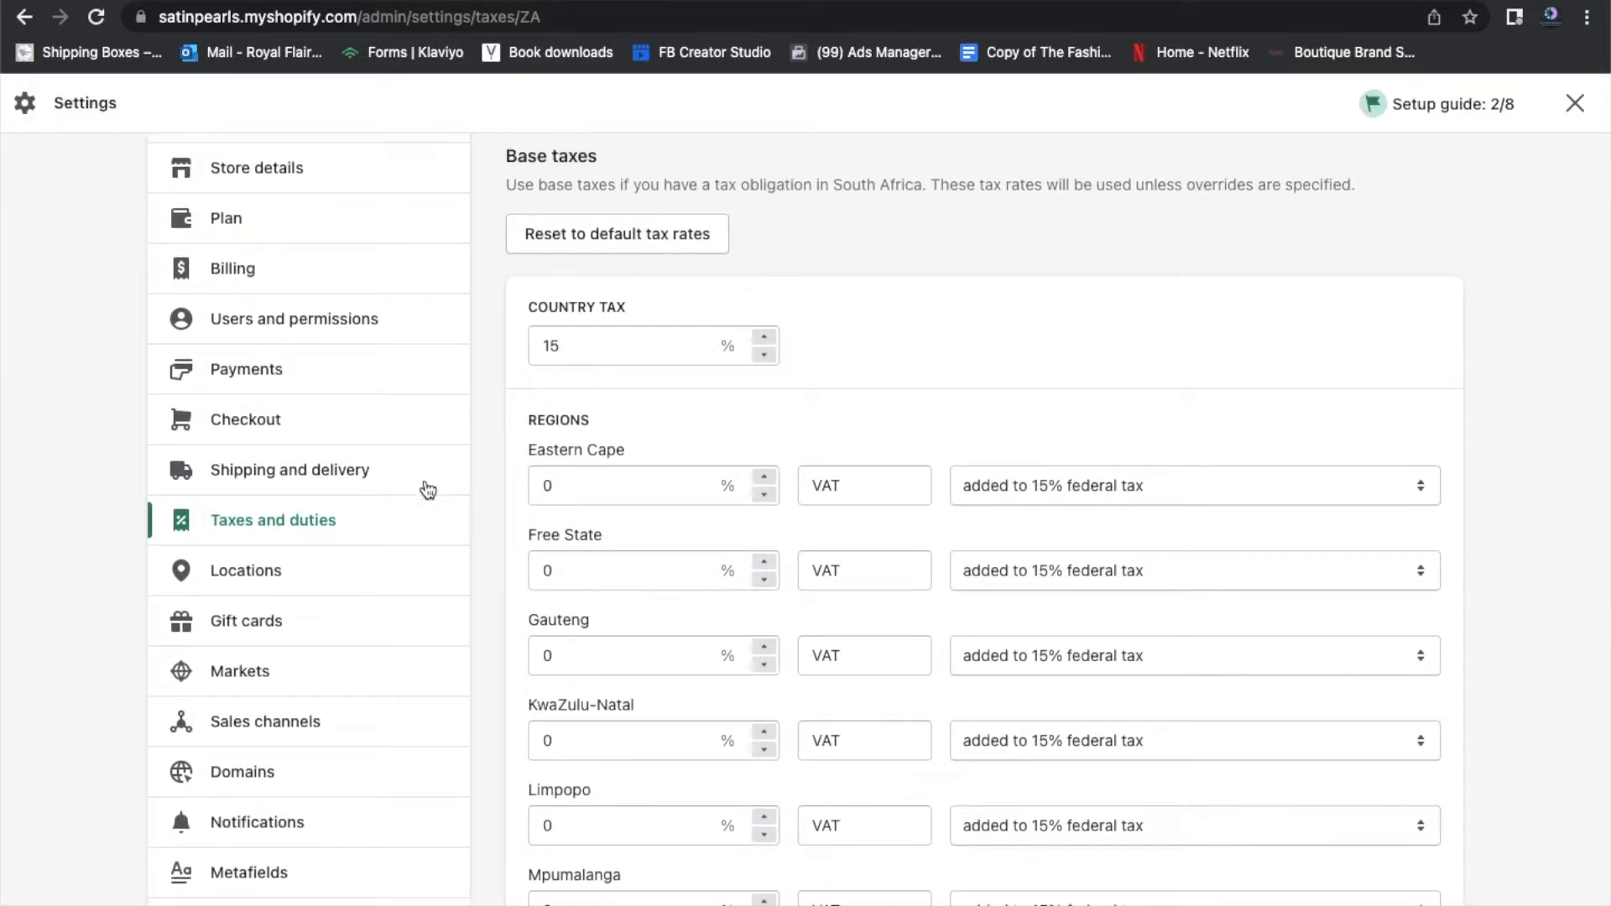
Open the general shipping rates in the Shipping and delivery settings and review the Domestic and Rest of World zones
{"action": "left_click", "coordinate": [332, 474]}
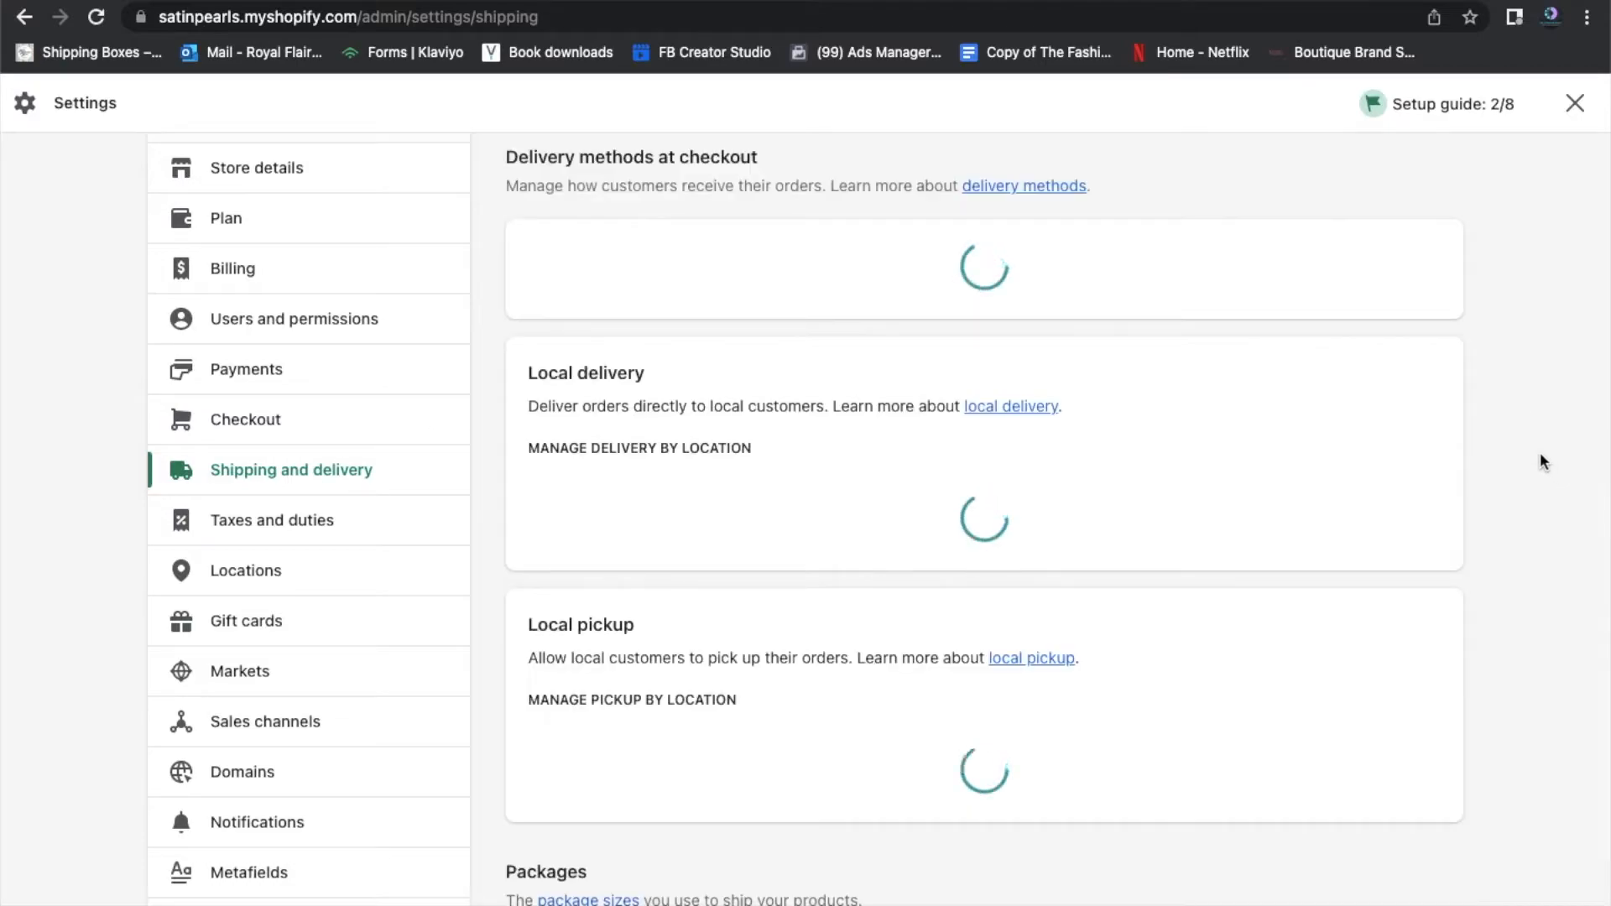
{"action": "scroll", "coordinate": [1541, 458], "scroll_direction": "down", "scroll_amount": 2}
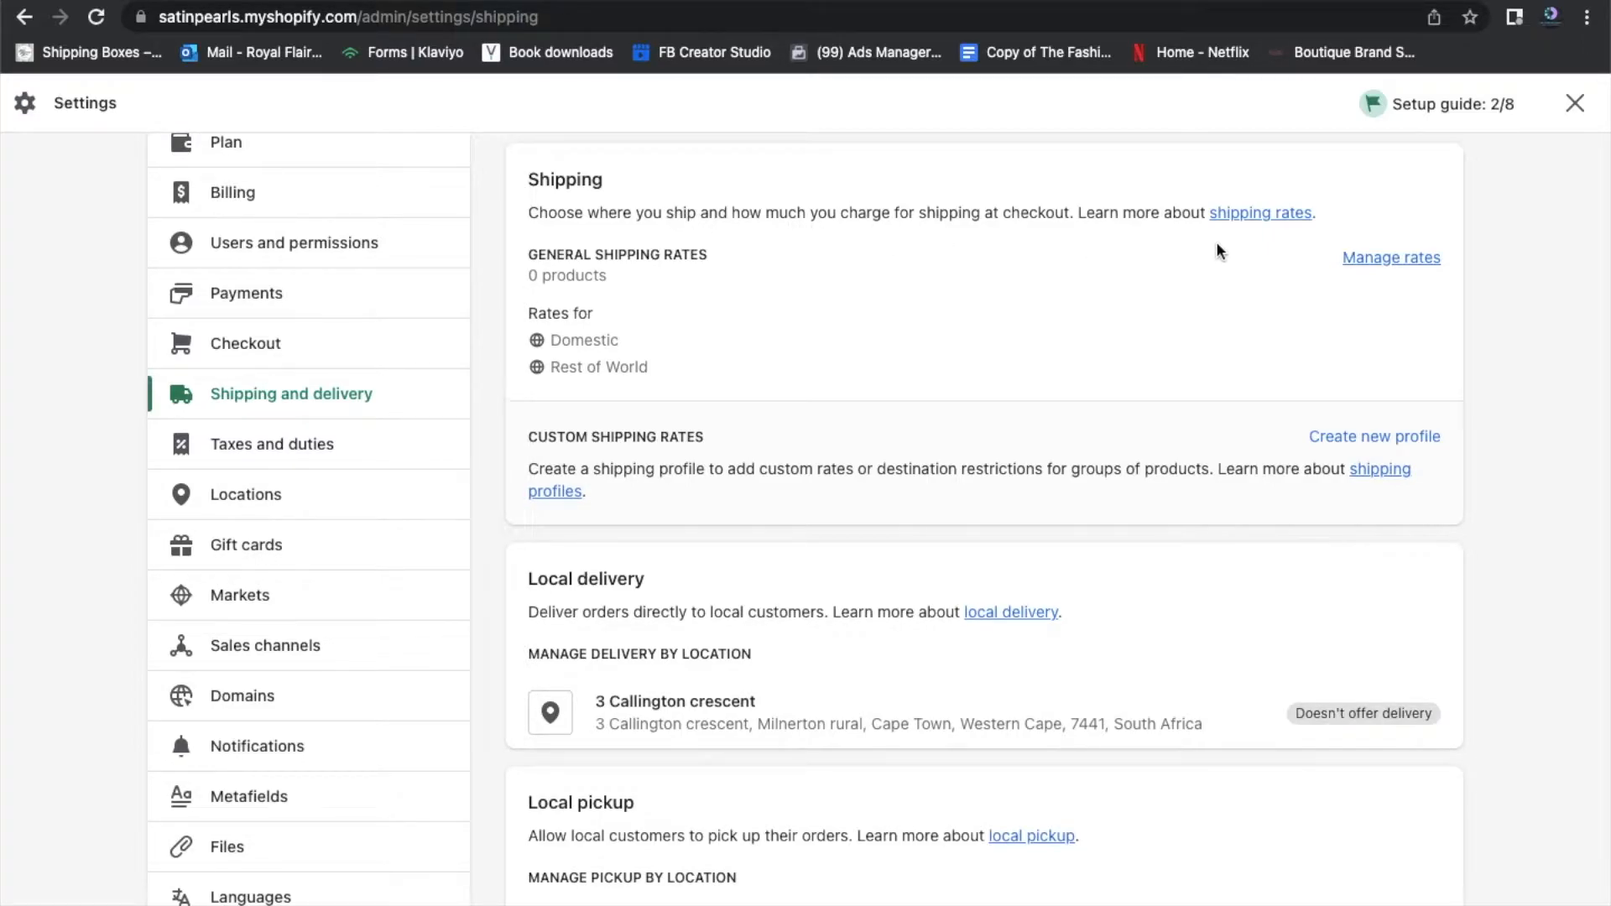
{"action": "left_click", "coordinate": [1407, 260]}
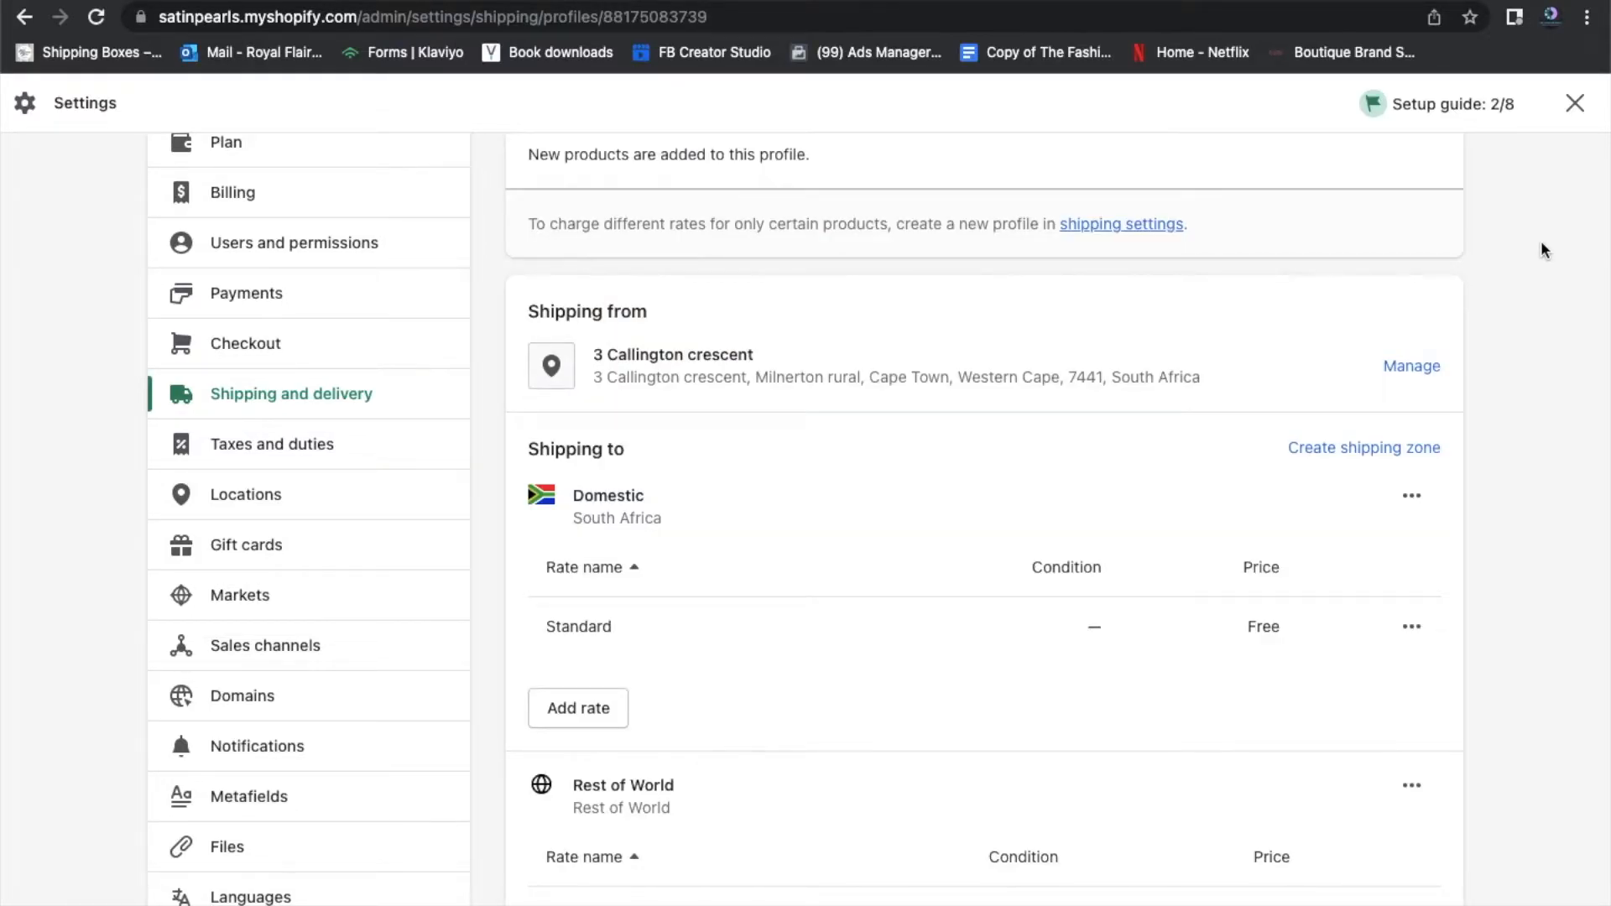
{"action": "scroll", "coordinate": [1540, 245], "scroll_direction": "down", "scroll_amount": 3}
{"action": "scroll", "coordinate": [1541, 250], "scroll_direction": "down", "scroll_amount": 2}
{"action": "scroll", "coordinate": [1540, 249], "scroll_direction": "up", "scroll_amount": 6}
{"action": "scroll", "coordinate": [1541, 240], "scroll_direction": "down", "scroll_amount": 3}
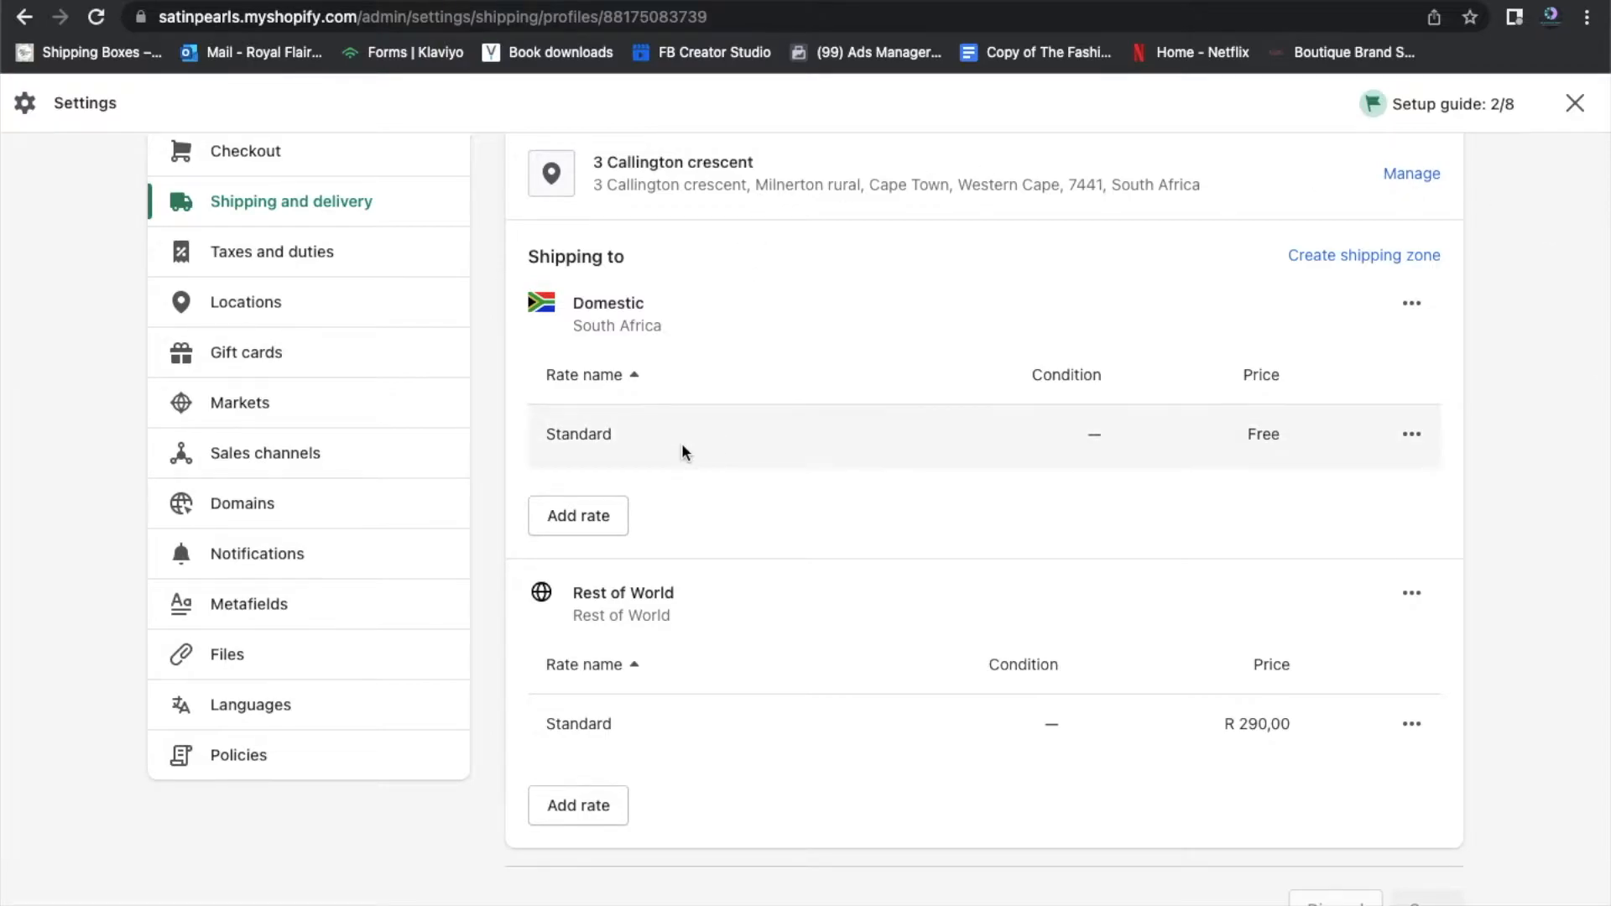
Start a new self-defined shipping rate for the Domestic zone and name it Local
{"action": "left_click", "coordinate": [597, 515]}
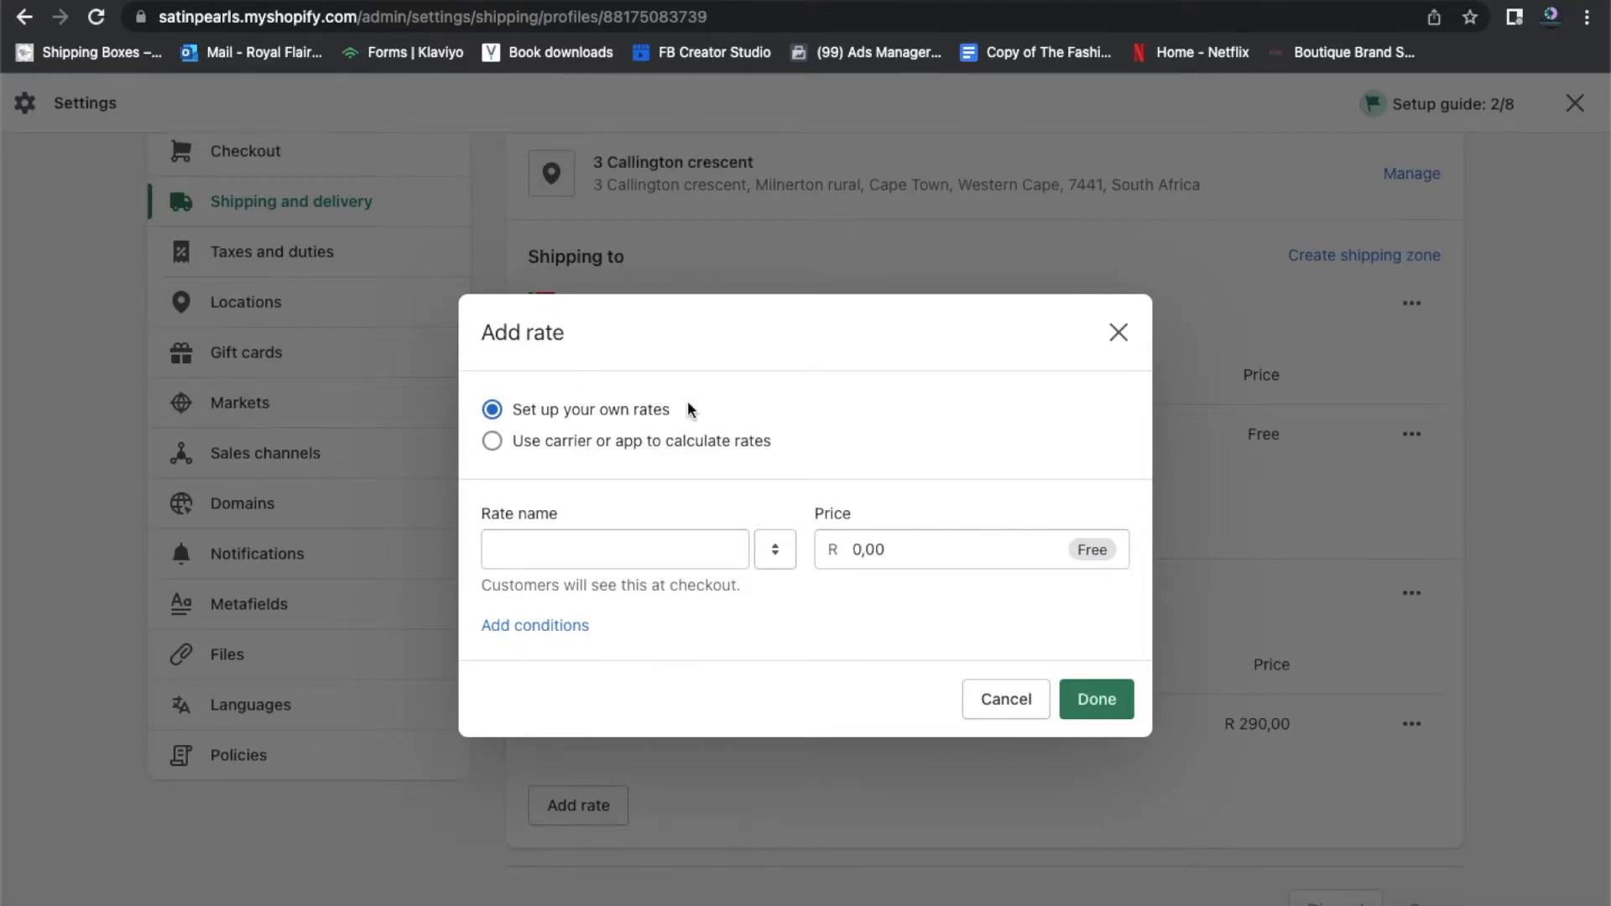
{"action": "left_click", "coordinate": [678, 550]}
{"action": "left_click", "coordinate": [669, 598]}
{"action": "left_click", "coordinate": [633, 558]}
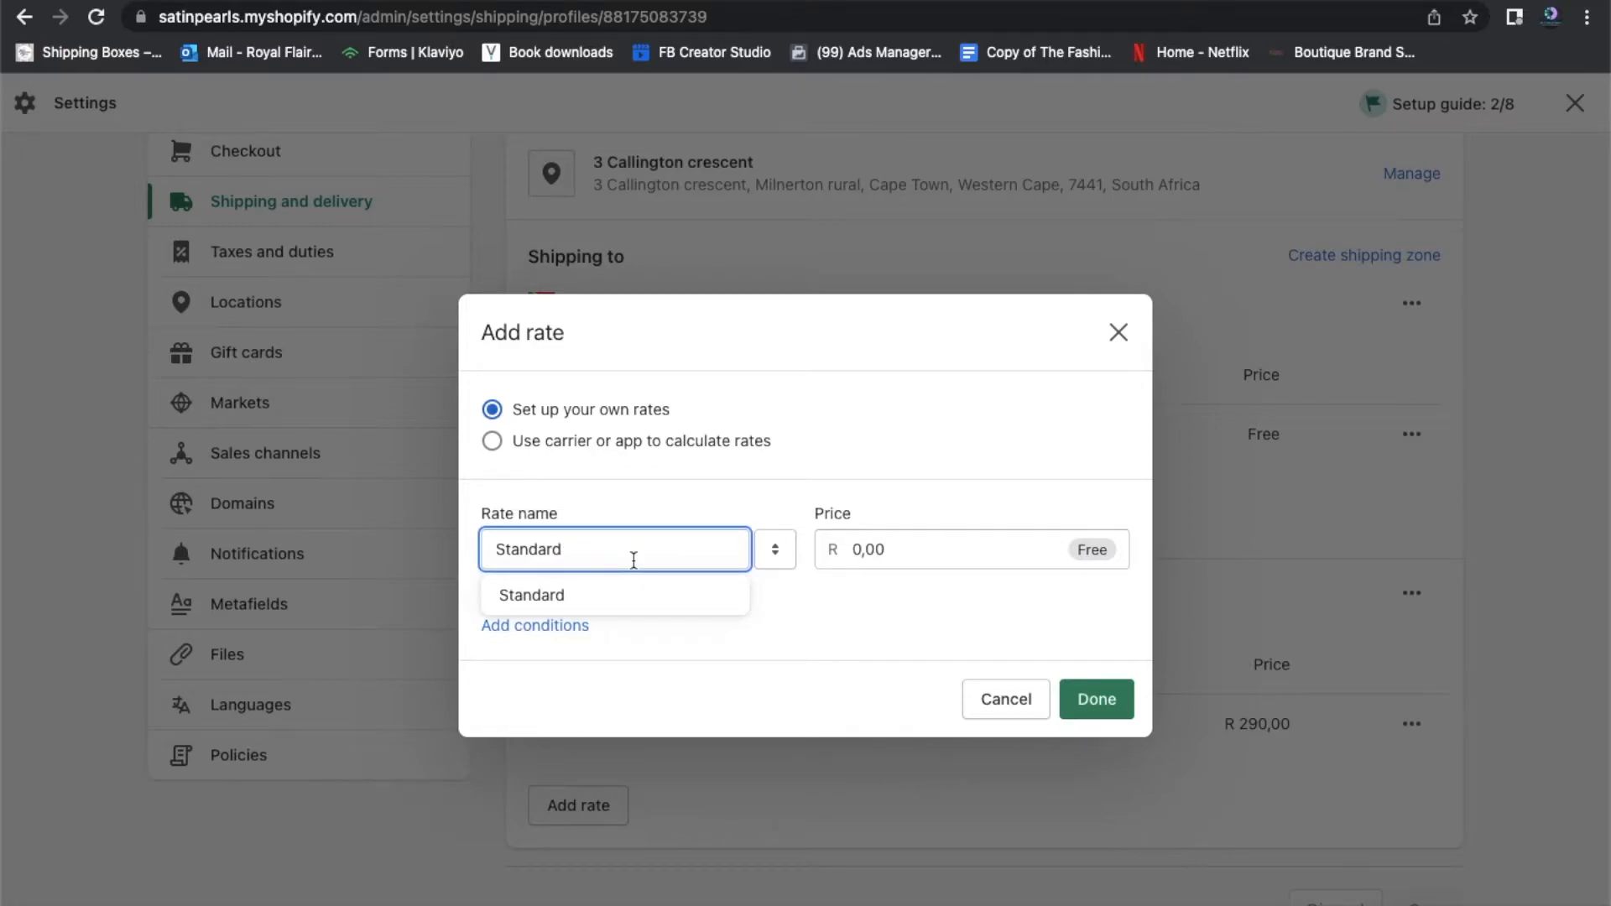
{"action": "key", "text": "BackSpace"}
{"action": "key", "text": "BackSpace"}
{"action": "key", "text": "BackSpace"}
{"action": "key", "text": "BackSpace"}
{"action": "key", "text": "BackSpace"}
{"action": "key", "text": "BackSpace"}
{"action": "key", "text": "BackSpace"}
{"action": "key", "text": "BackSpace"}
{"action": "type", "text": "Local"}
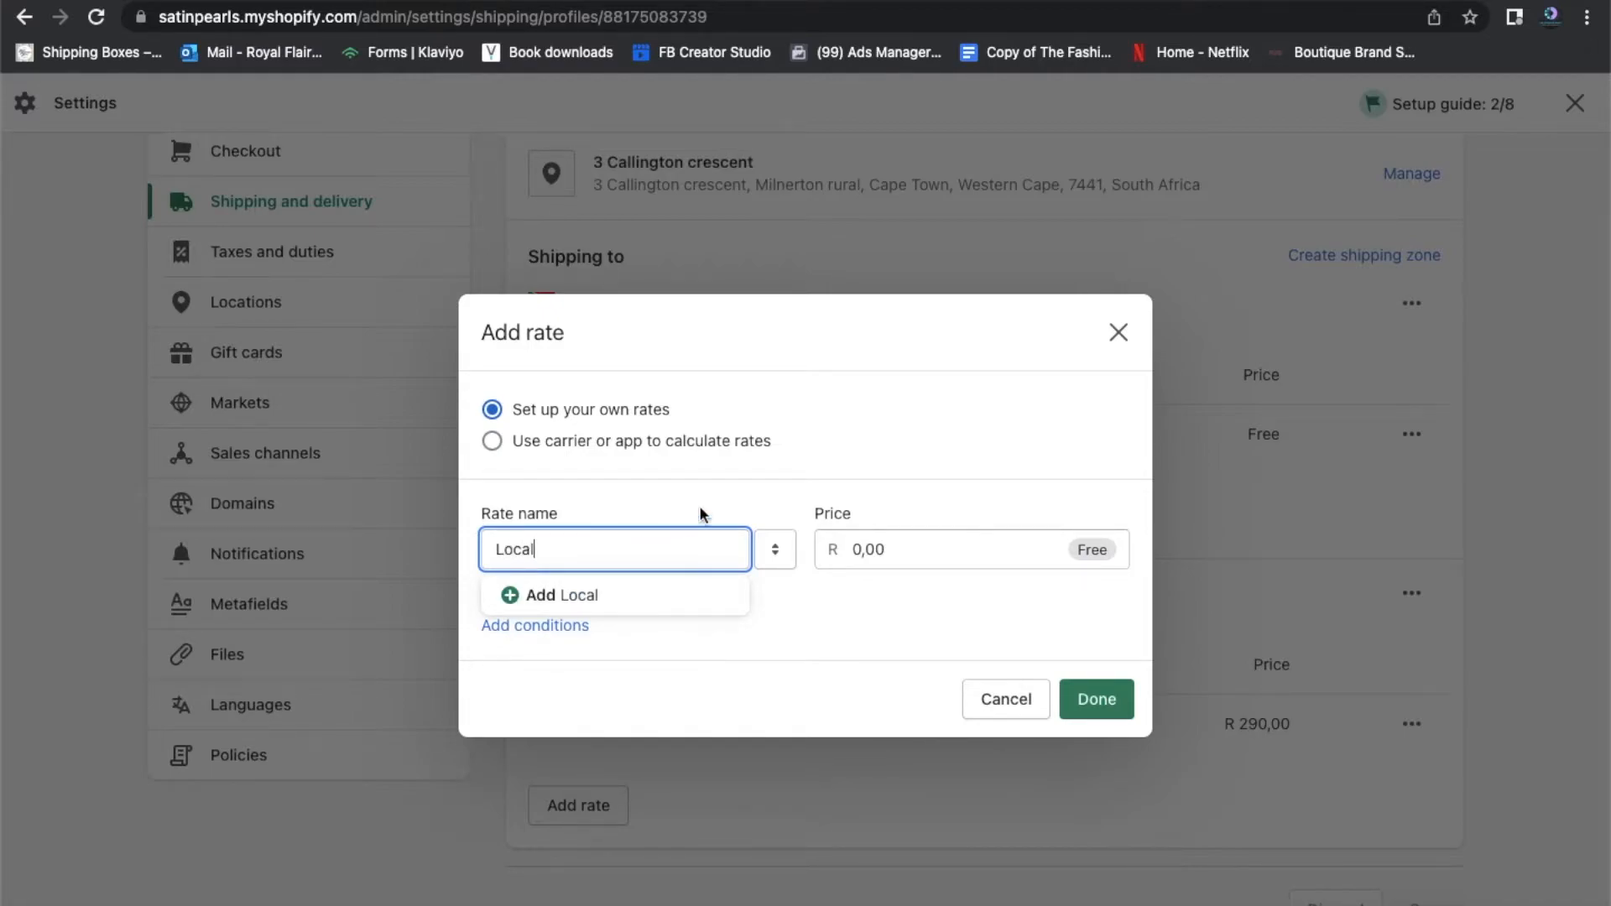
{"action": "left_click", "coordinate": [764, 503]}
Set the Local rate's price to R 100,00 and add conditions based on item weight
{"action": "left_click", "coordinate": [878, 558]}
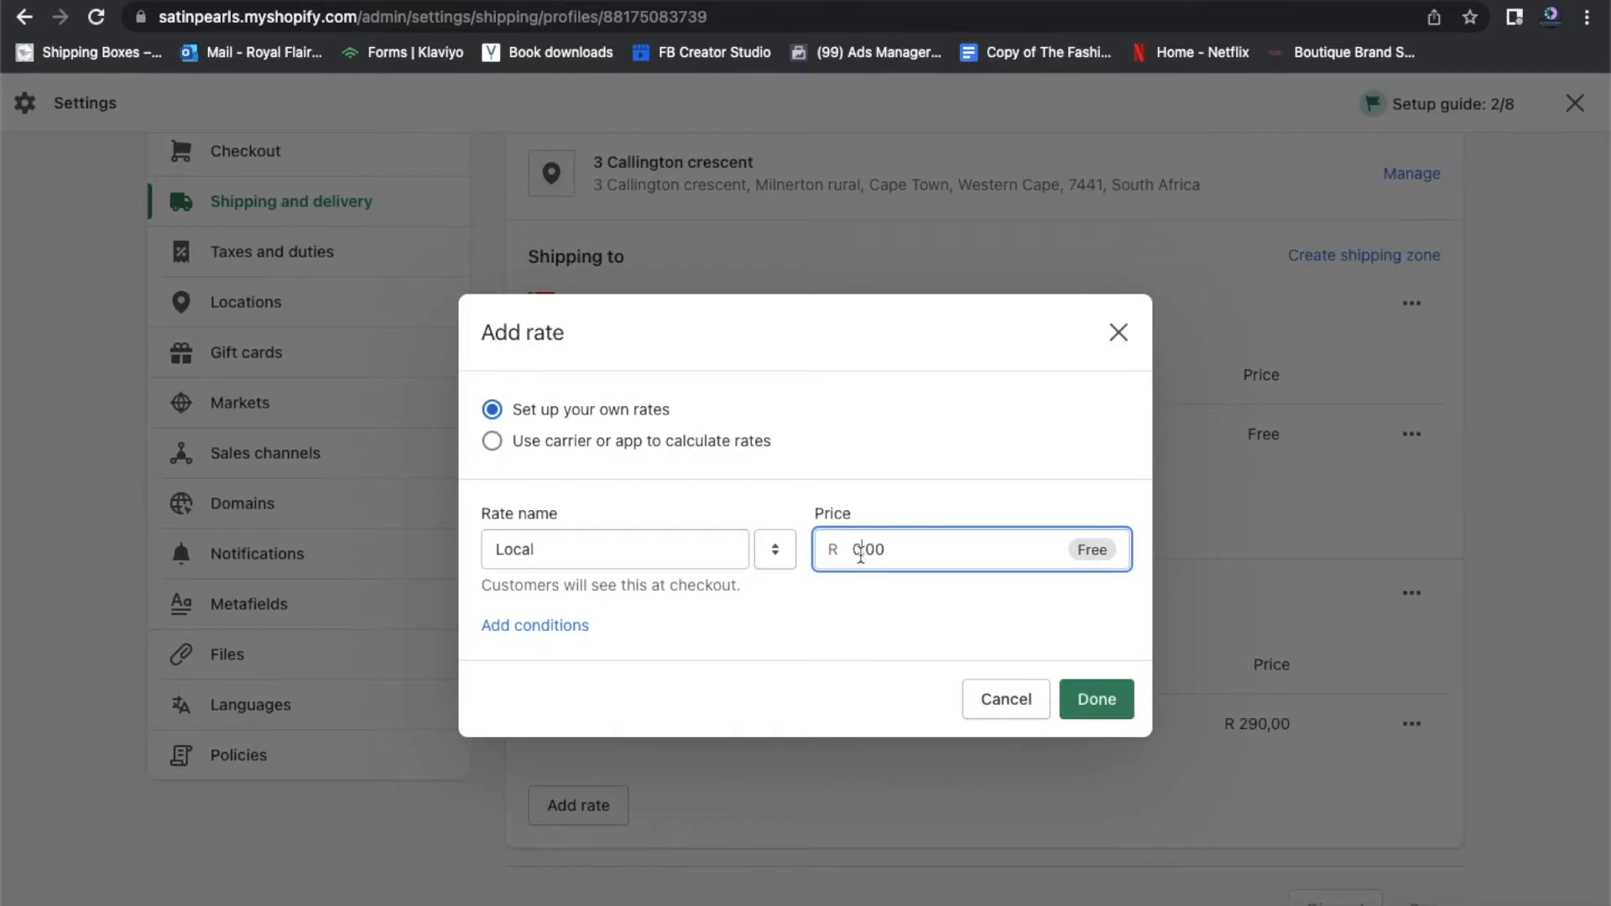
{"action": "key", "text": "BackSpace"}
{"action": "type", "text": "1"}
{"action": "key", "text": "BackSpace"}
{"action": "type", "text": "1"}
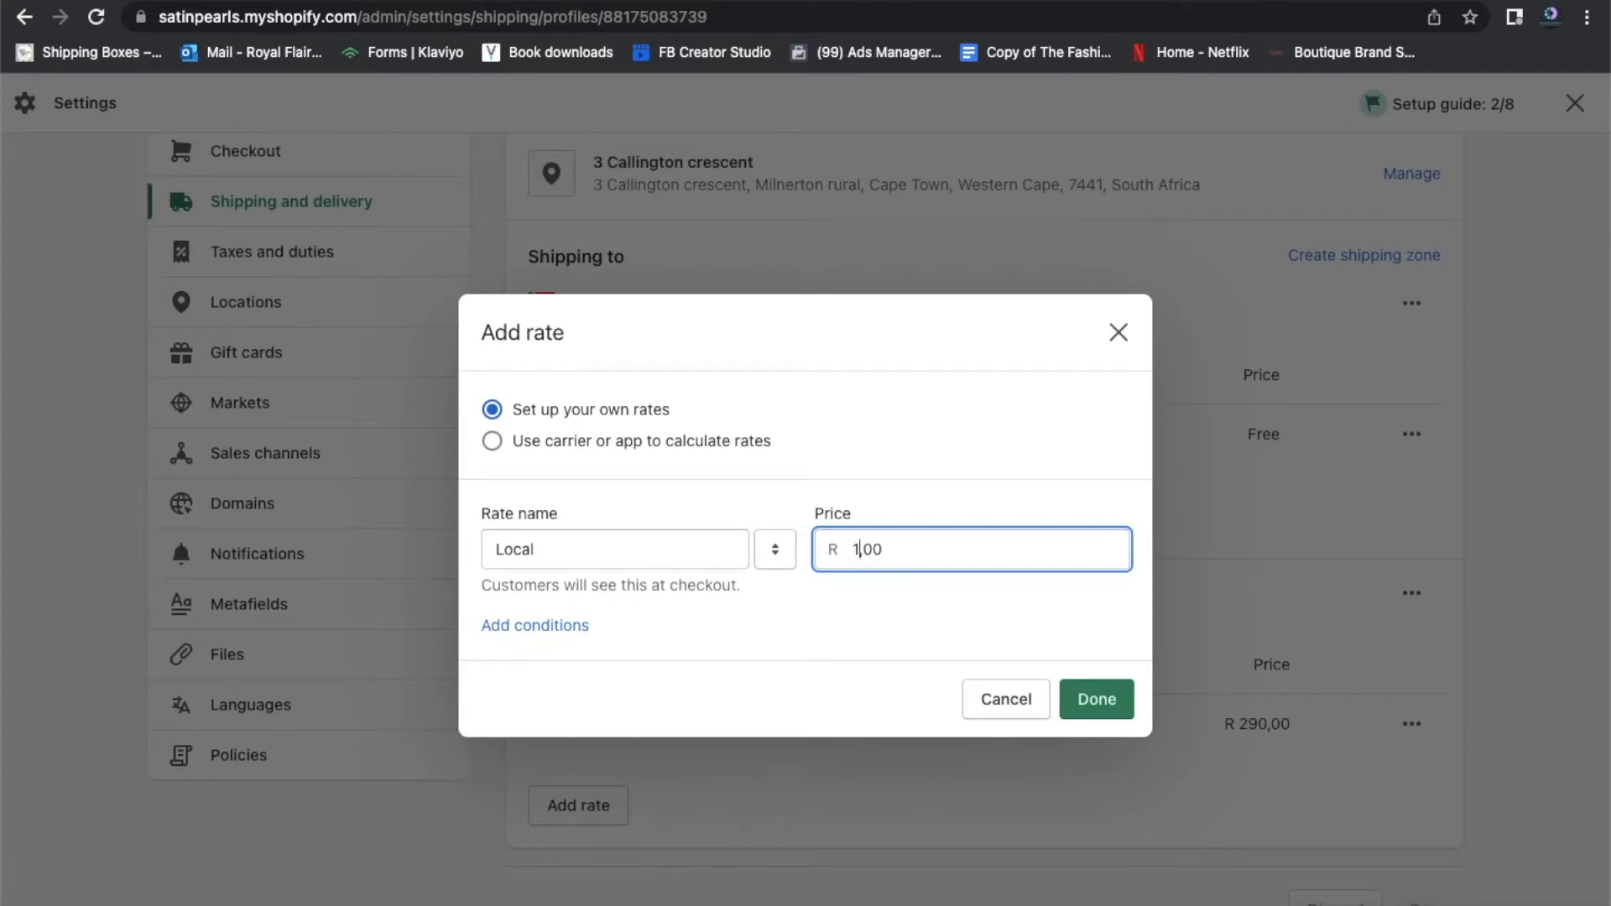
{"action": "type", "text": "00"}
{"action": "left_click", "coordinate": [564, 625]}
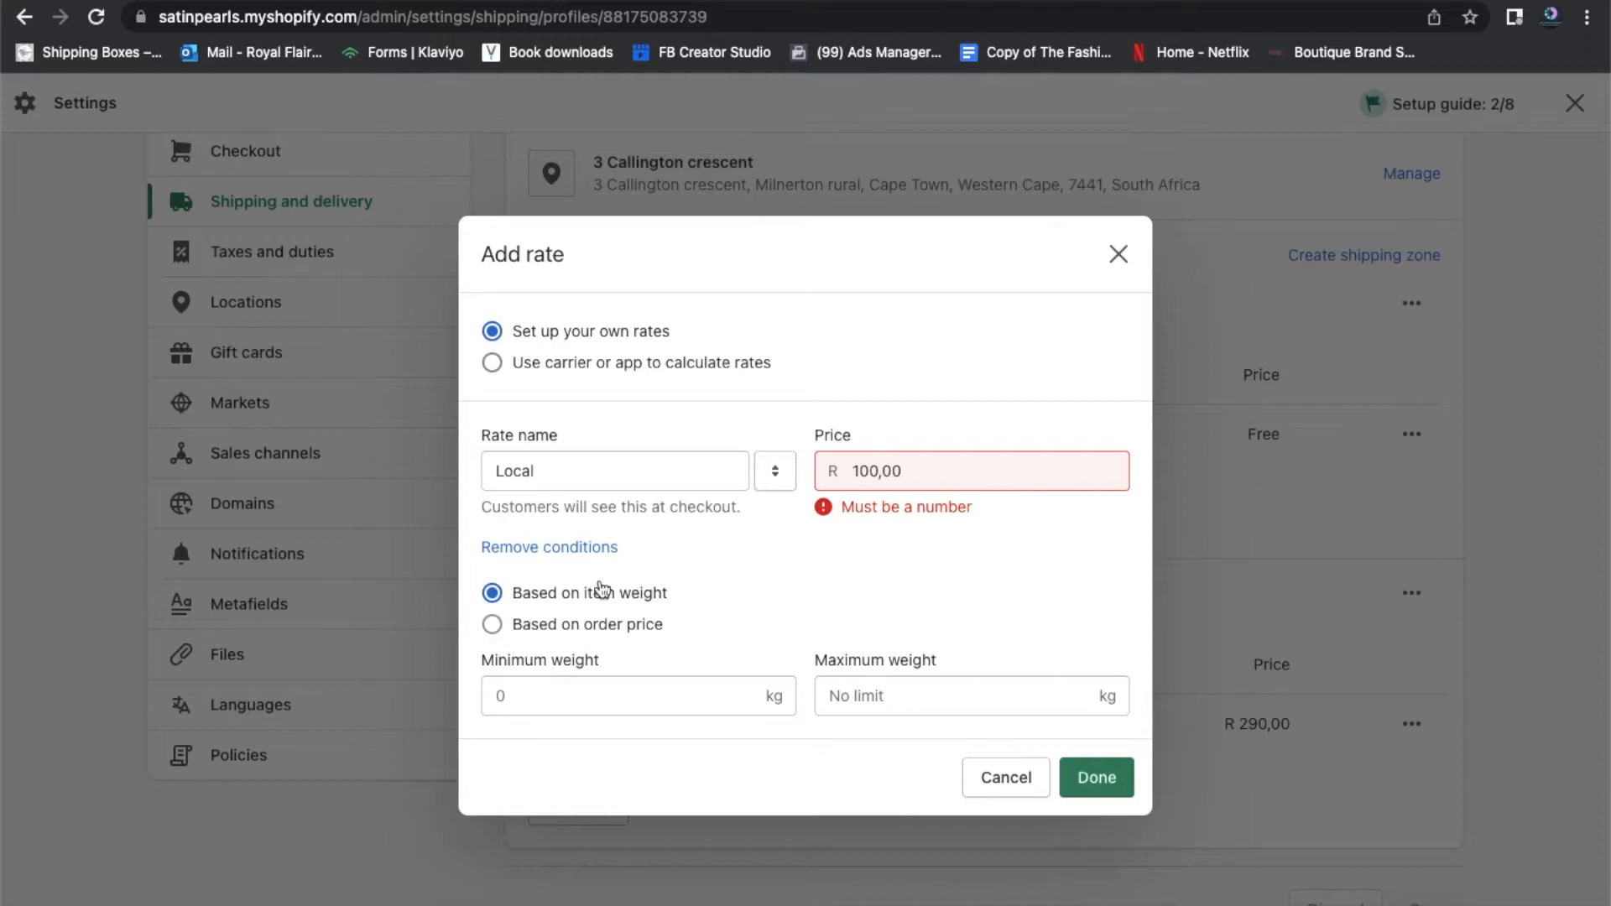
{"action": "left_click", "coordinate": [909, 475]}
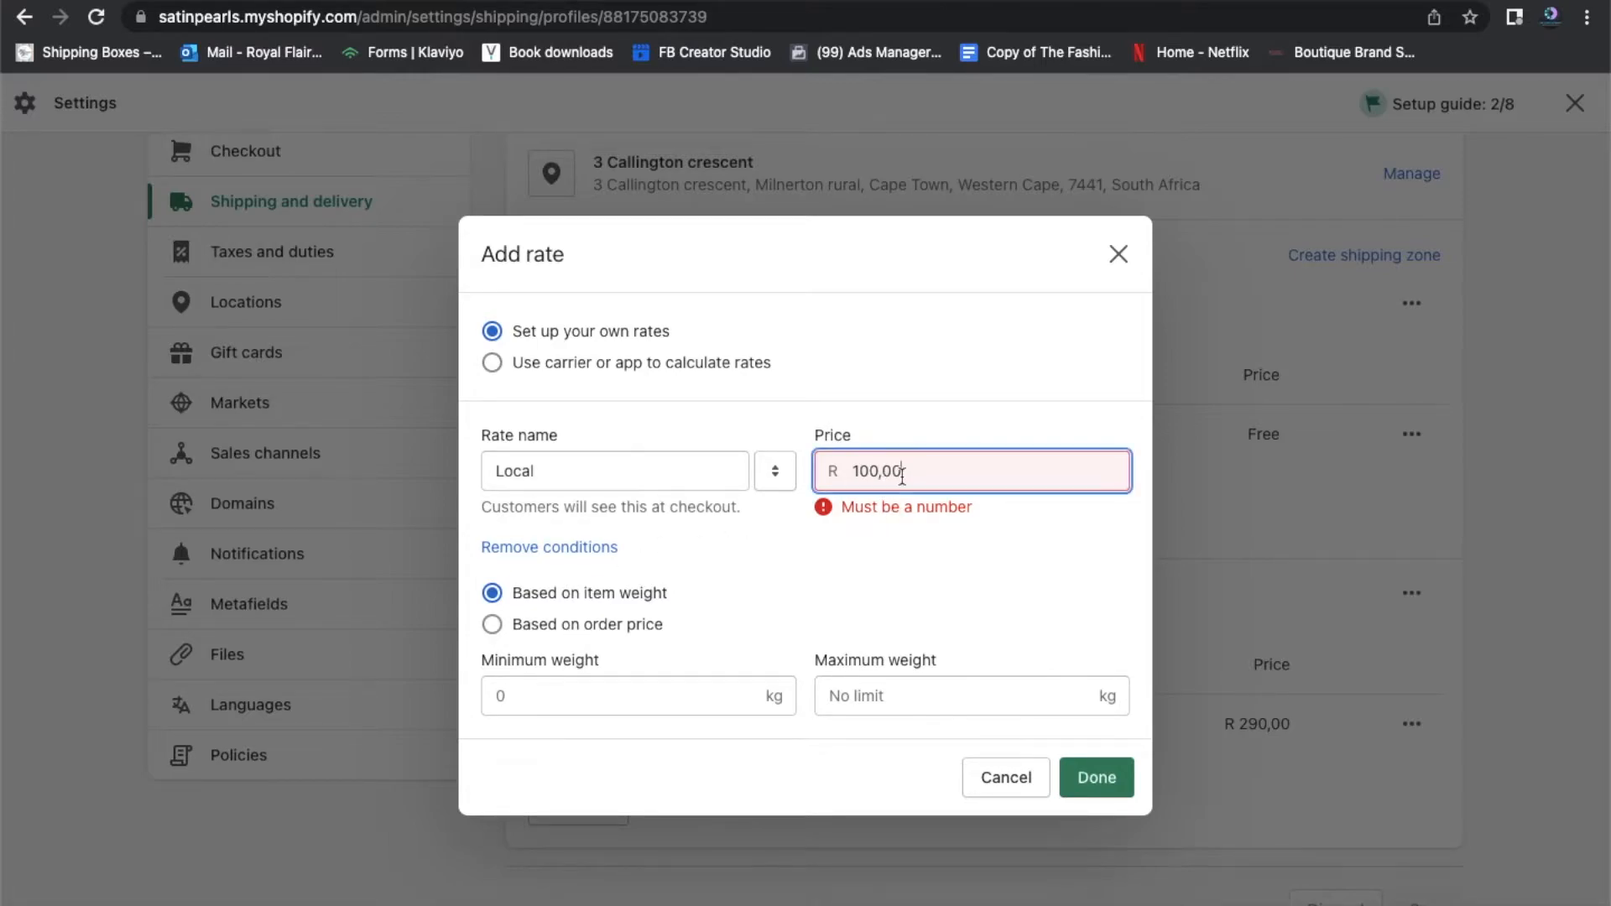
{"action": "key", "text": "BackSpace"}
{"action": "key", "text": "BackSpace"}
{"action": "key", "text": "BackSpace"}
{"action": "left_click", "coordinate": [691, 597]}
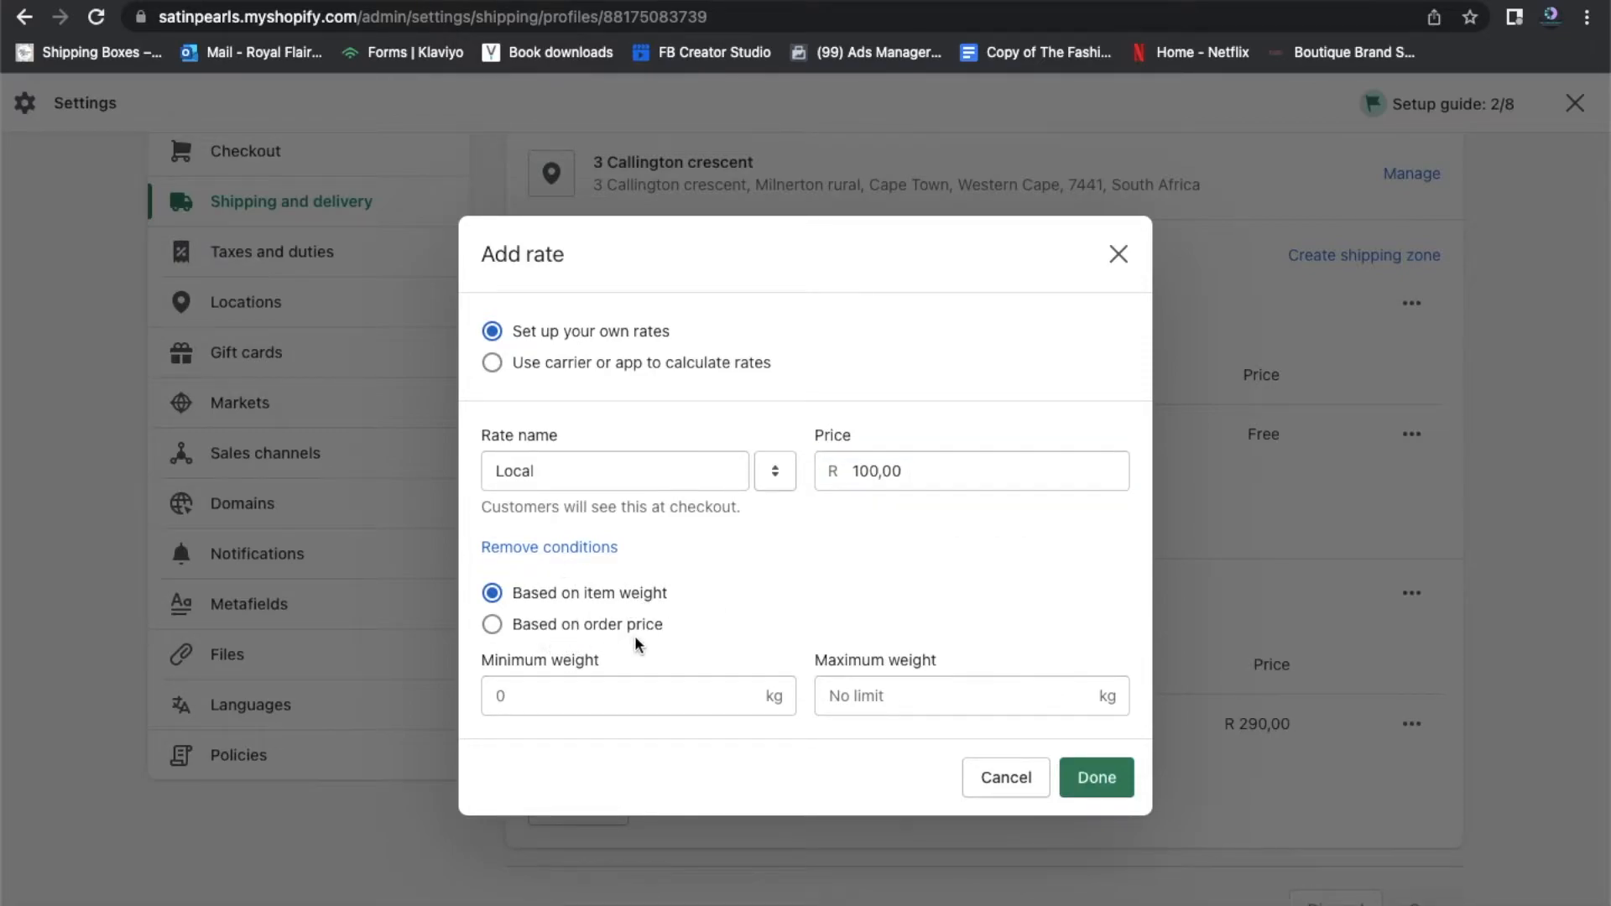
Limit the Local rate to items from 1 kg to 2 kg and add it to the Domestic zone
{"action": "left_click", "coordinate": [709, 702]}
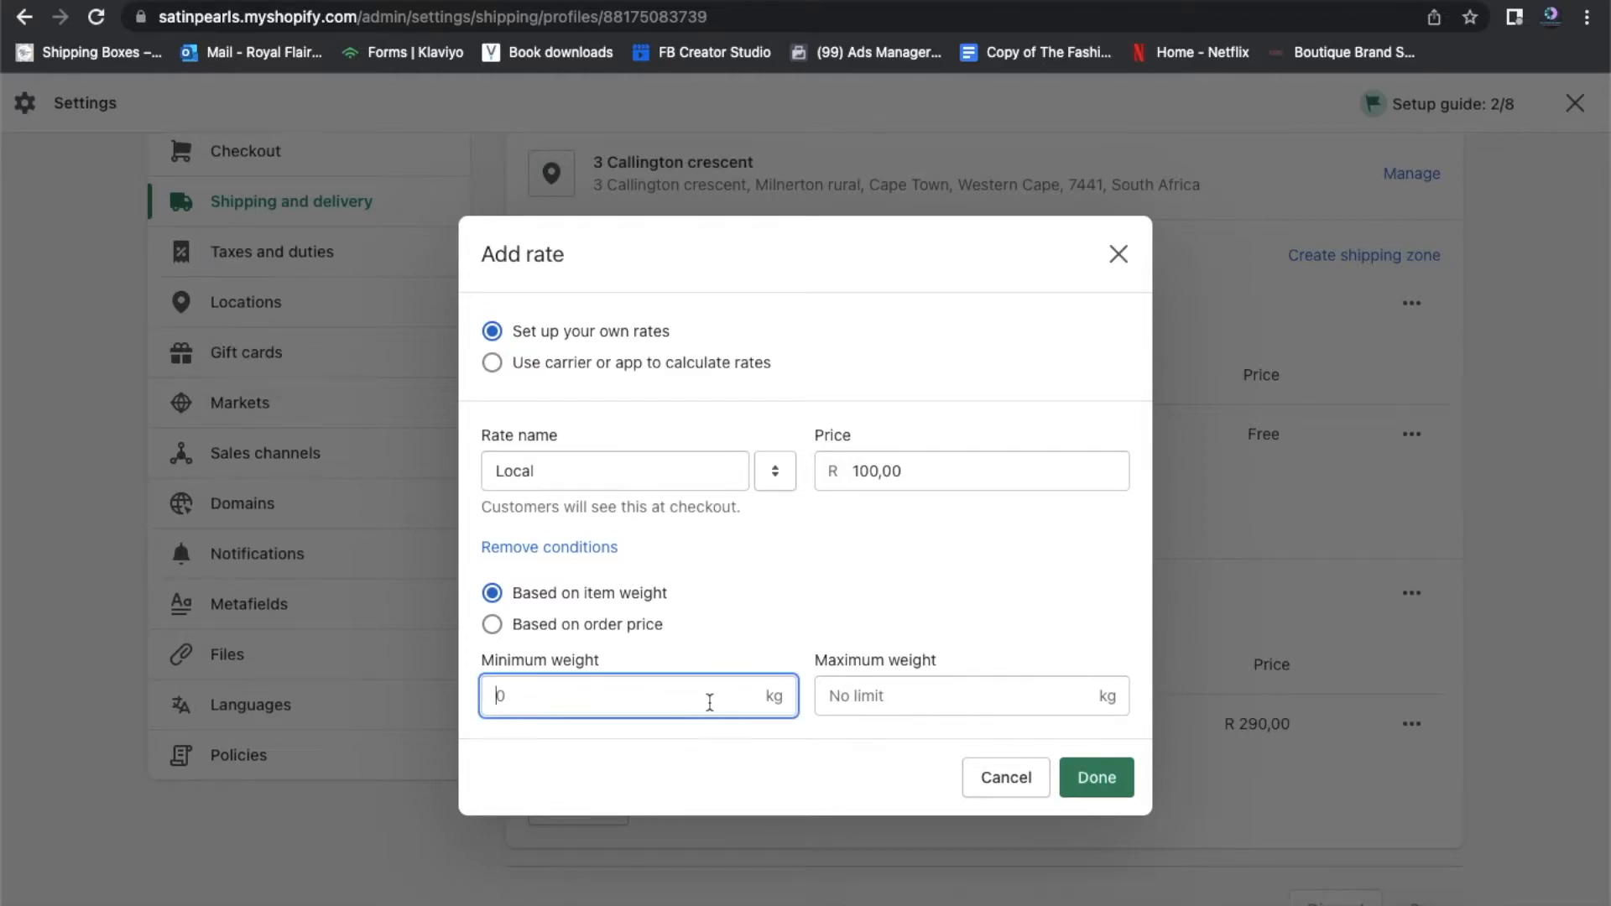
{"action": "type", "text": "1"}
{"action": "left_click", "coordinate": [778, 694]}
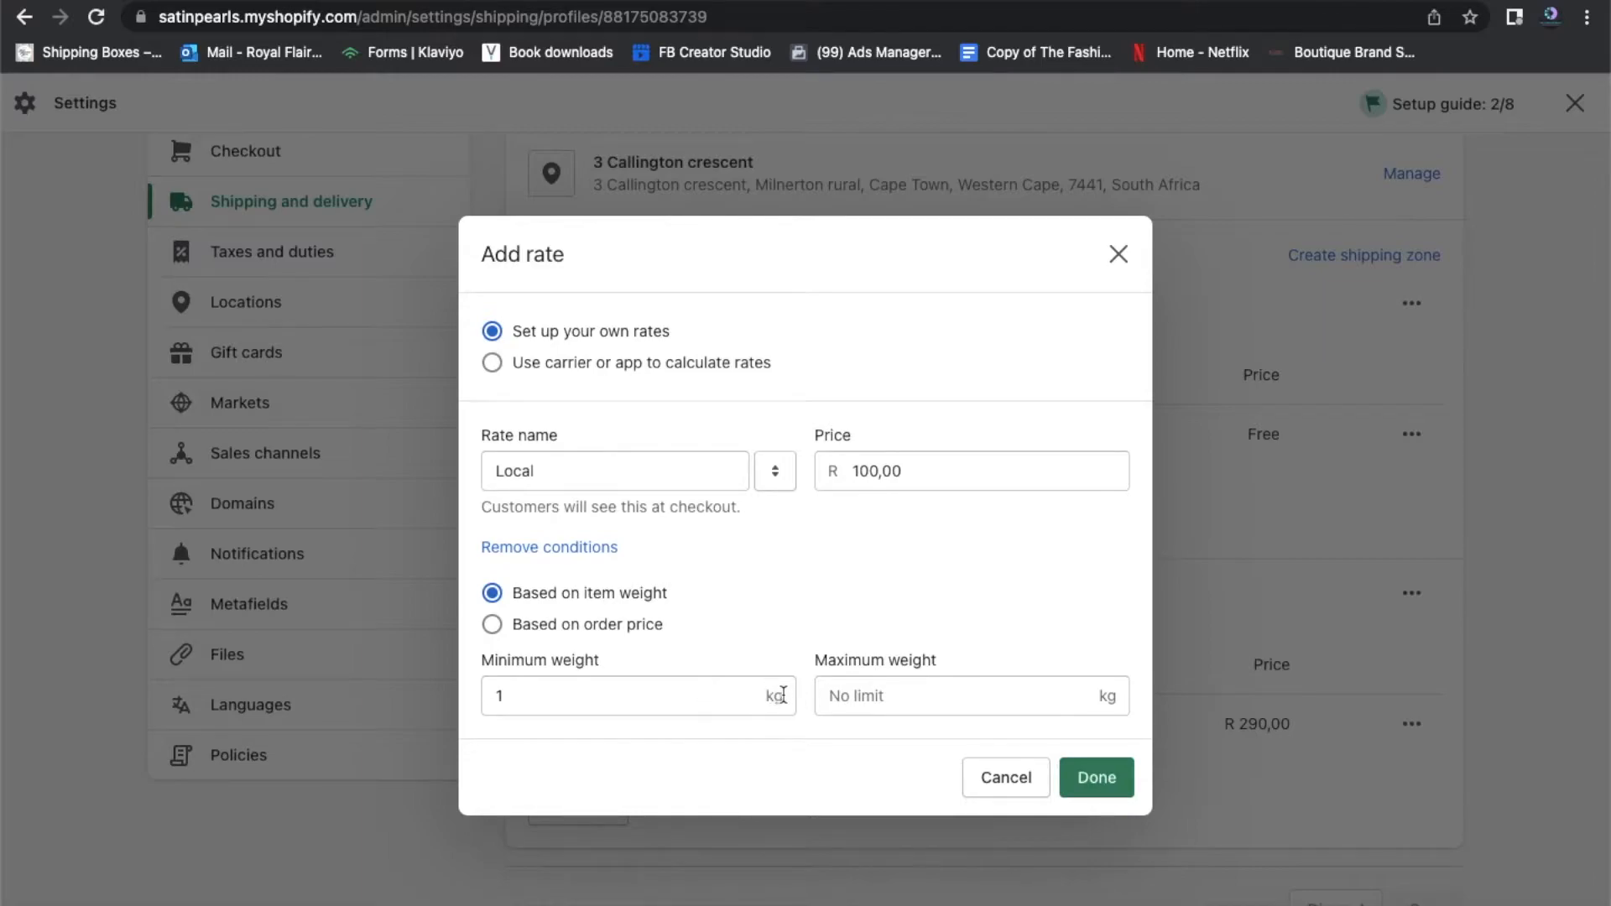
{"action": "left_click", "coordinate": [631, 706]}
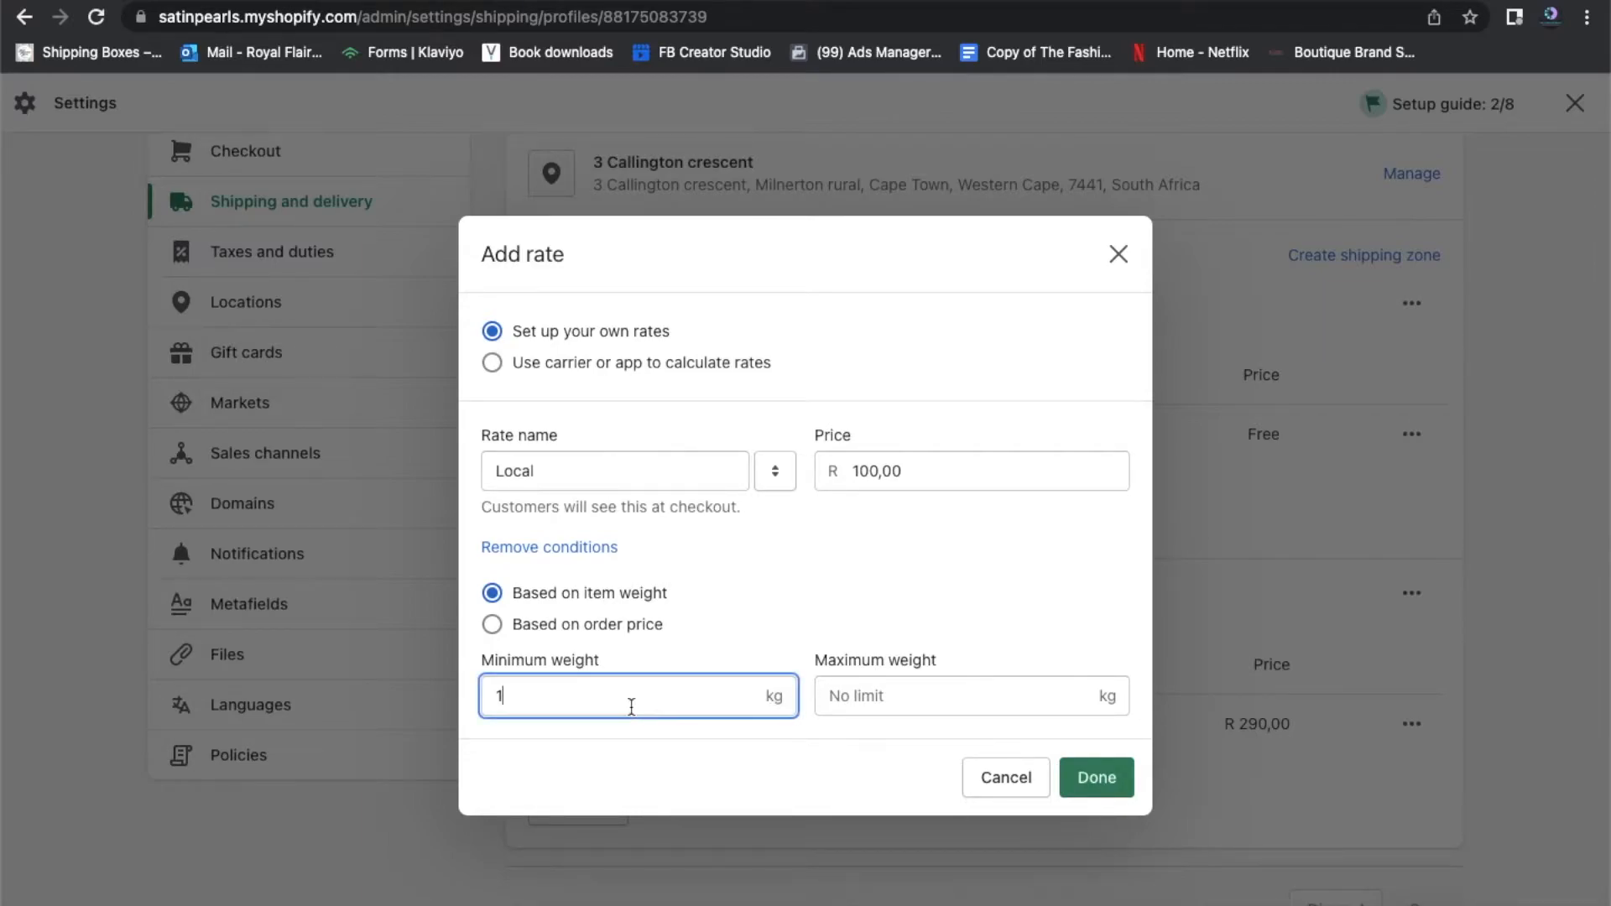
{"action": "left_click", "coordinate": [906, 687]}
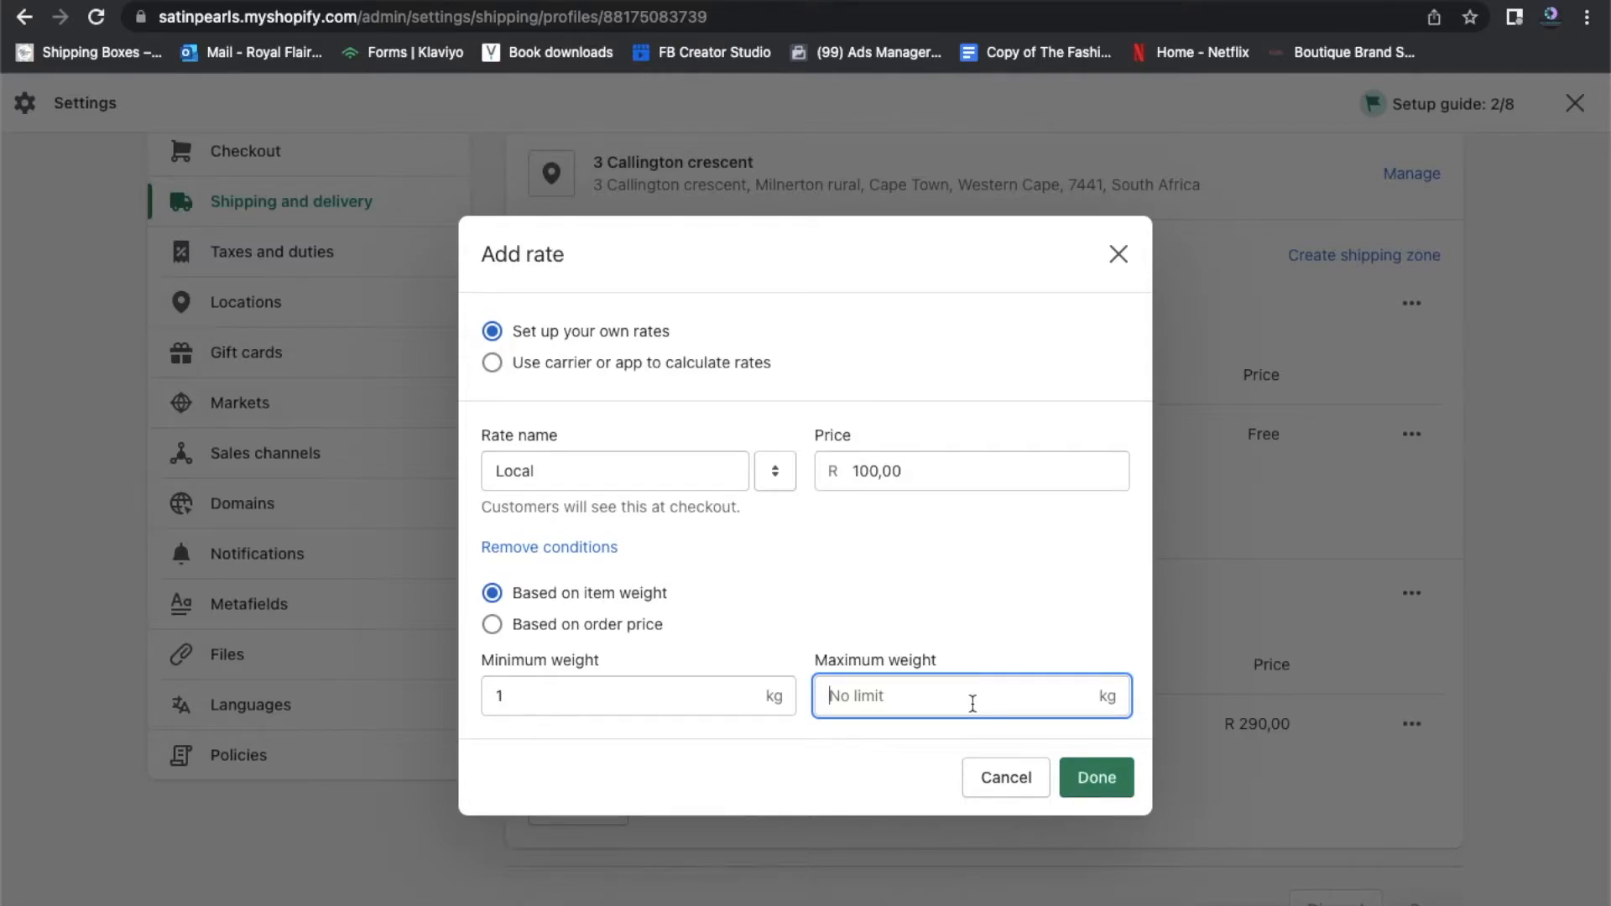
{"action": "type", "text": "2"}
{"action": "left_click", "coordinate": [1096, 792]}
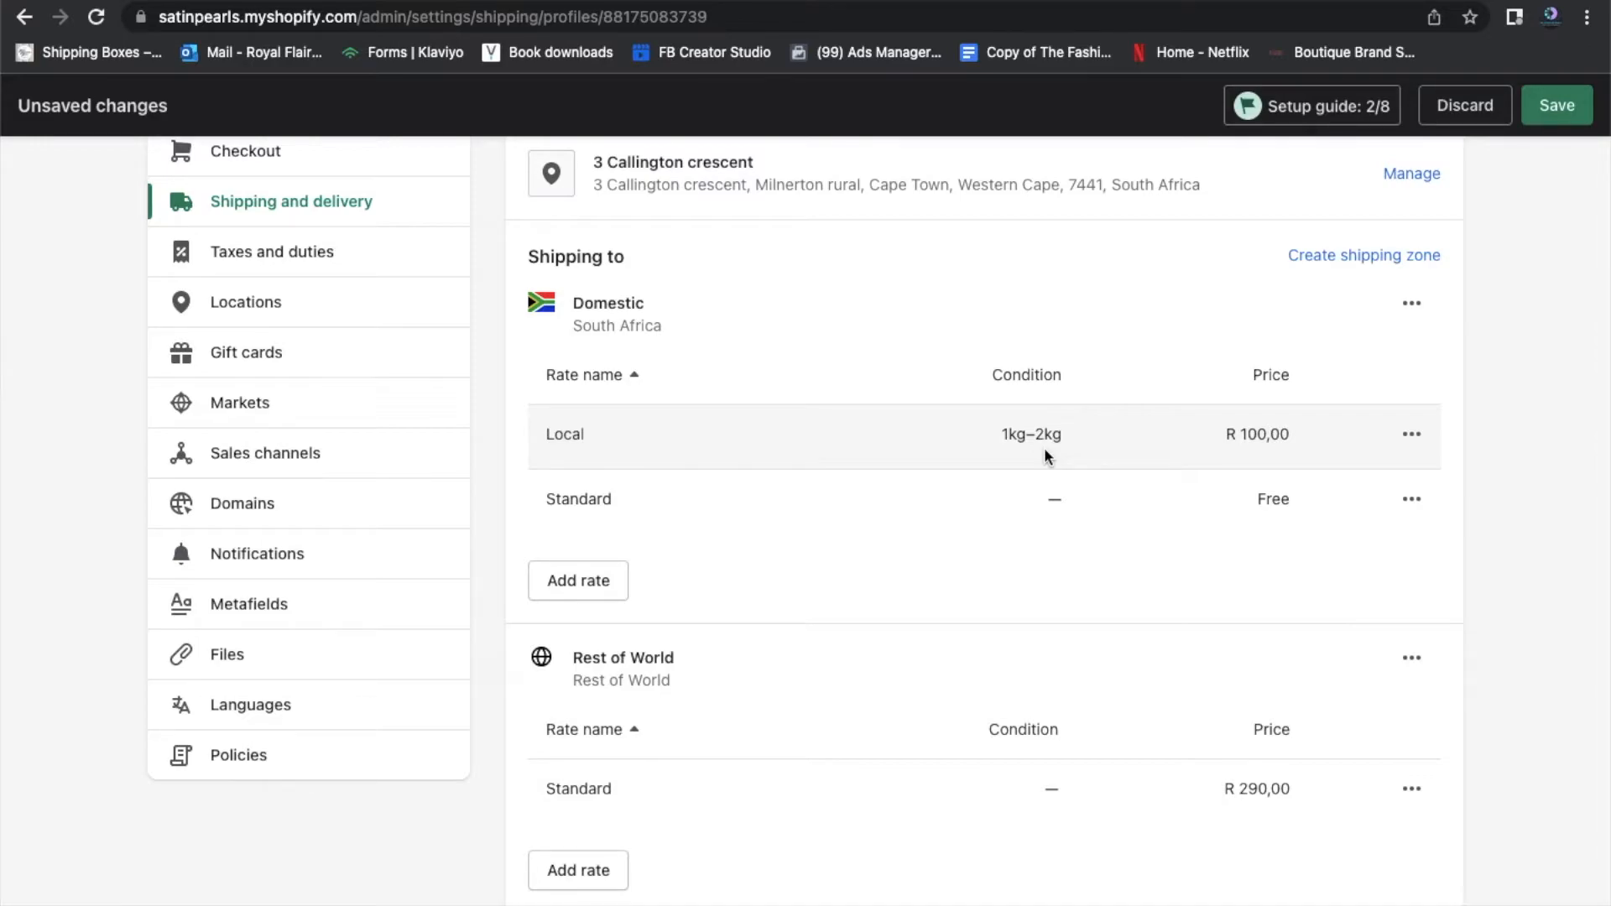
Start another shipping rate for the Domestic zone and name it National
{"action": "left_click", "coordinate": [598, 578]}
{"action": "left_click", "coordinate": [611, 557]}
{"action": "type", "text": "Natio"}
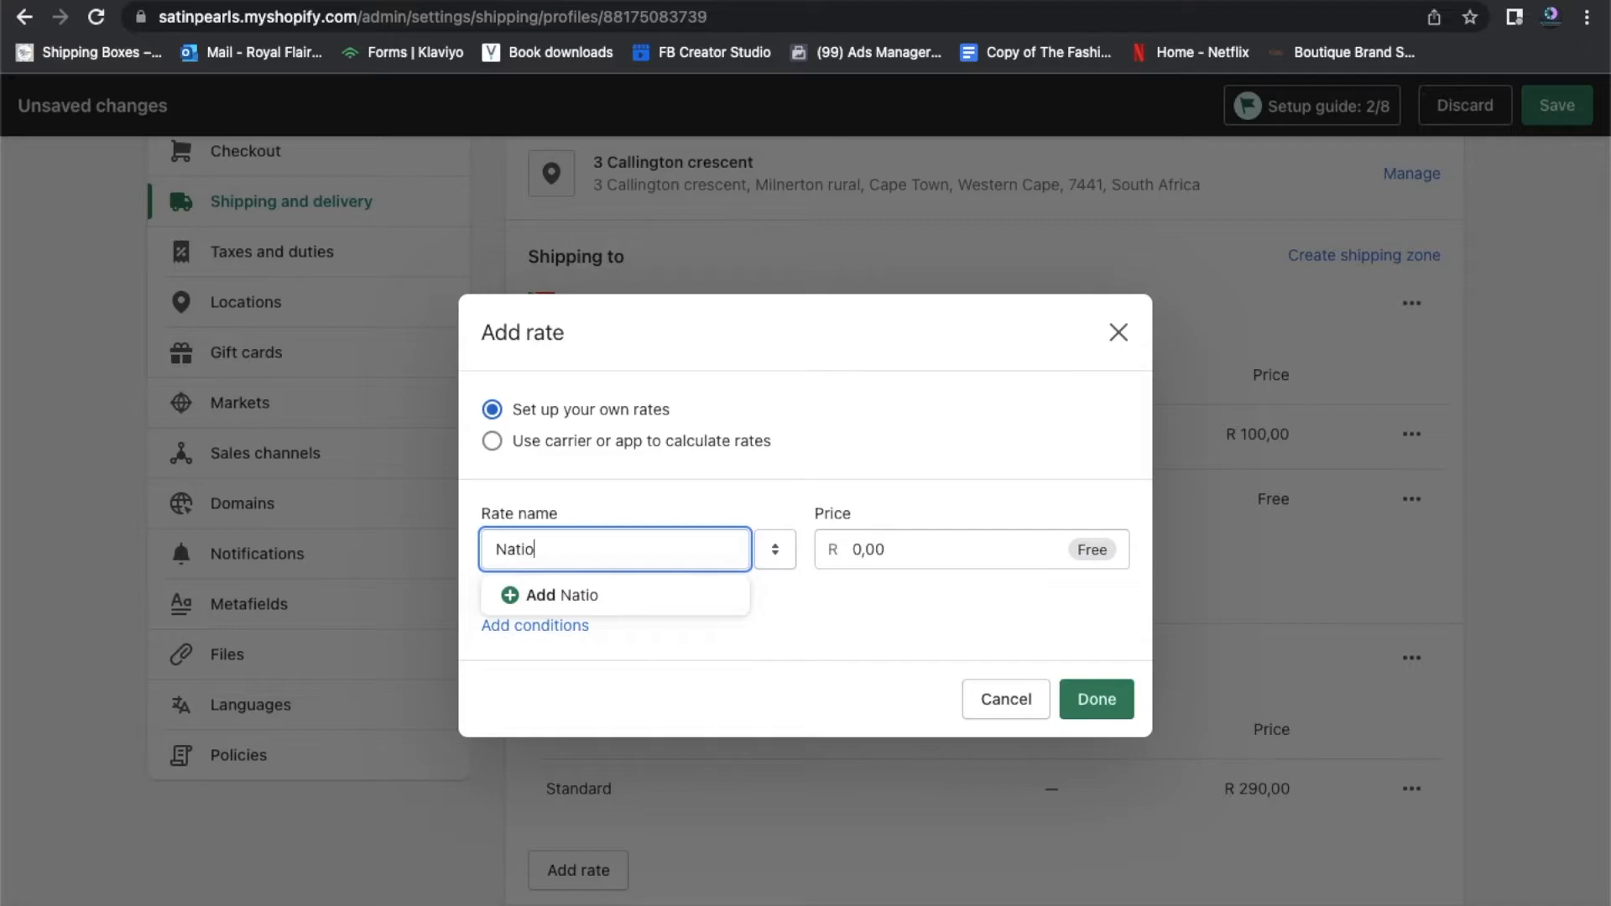
{"action": "type", "text": "nal"}
Set the National rate's price to R 150,00 and open its conditions, based on item weight
{"action": "left_click", "coordinate": [860, 547]}
{"action": "key", "text": "BackSpace"}
{"action": "key", "text": "BackSpace"}
{"action": "key", "text": "BackSpace"}
{"action": "key", "text": "BackSpace"}
{"action": "type", "text": "150"}
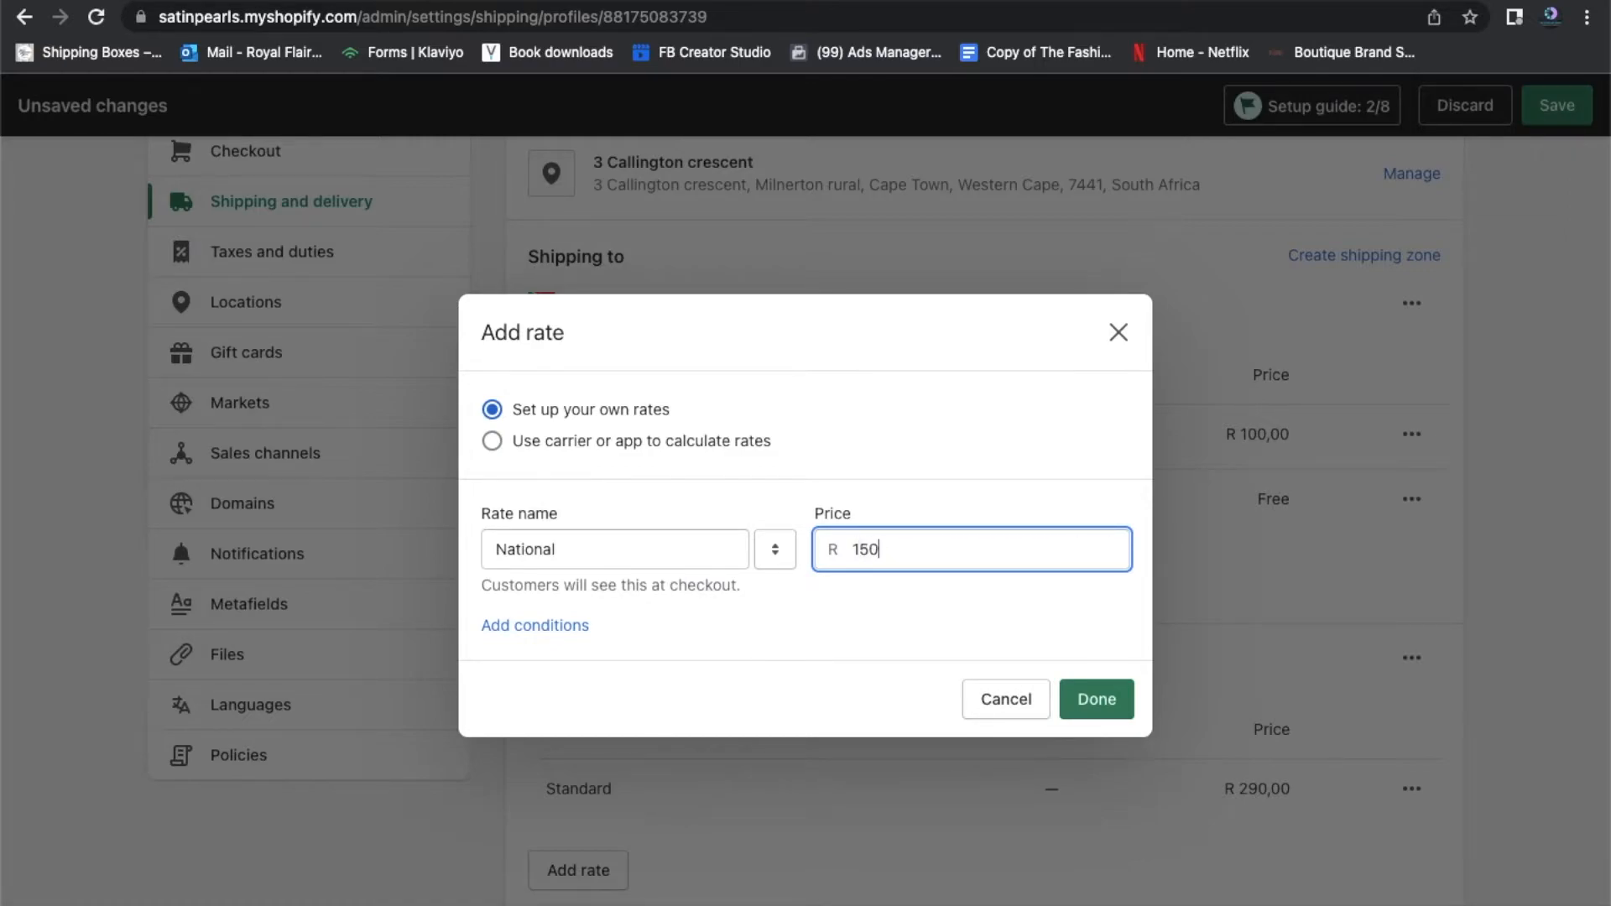
{"action": "left_click", "coordinate": [575, 631]}
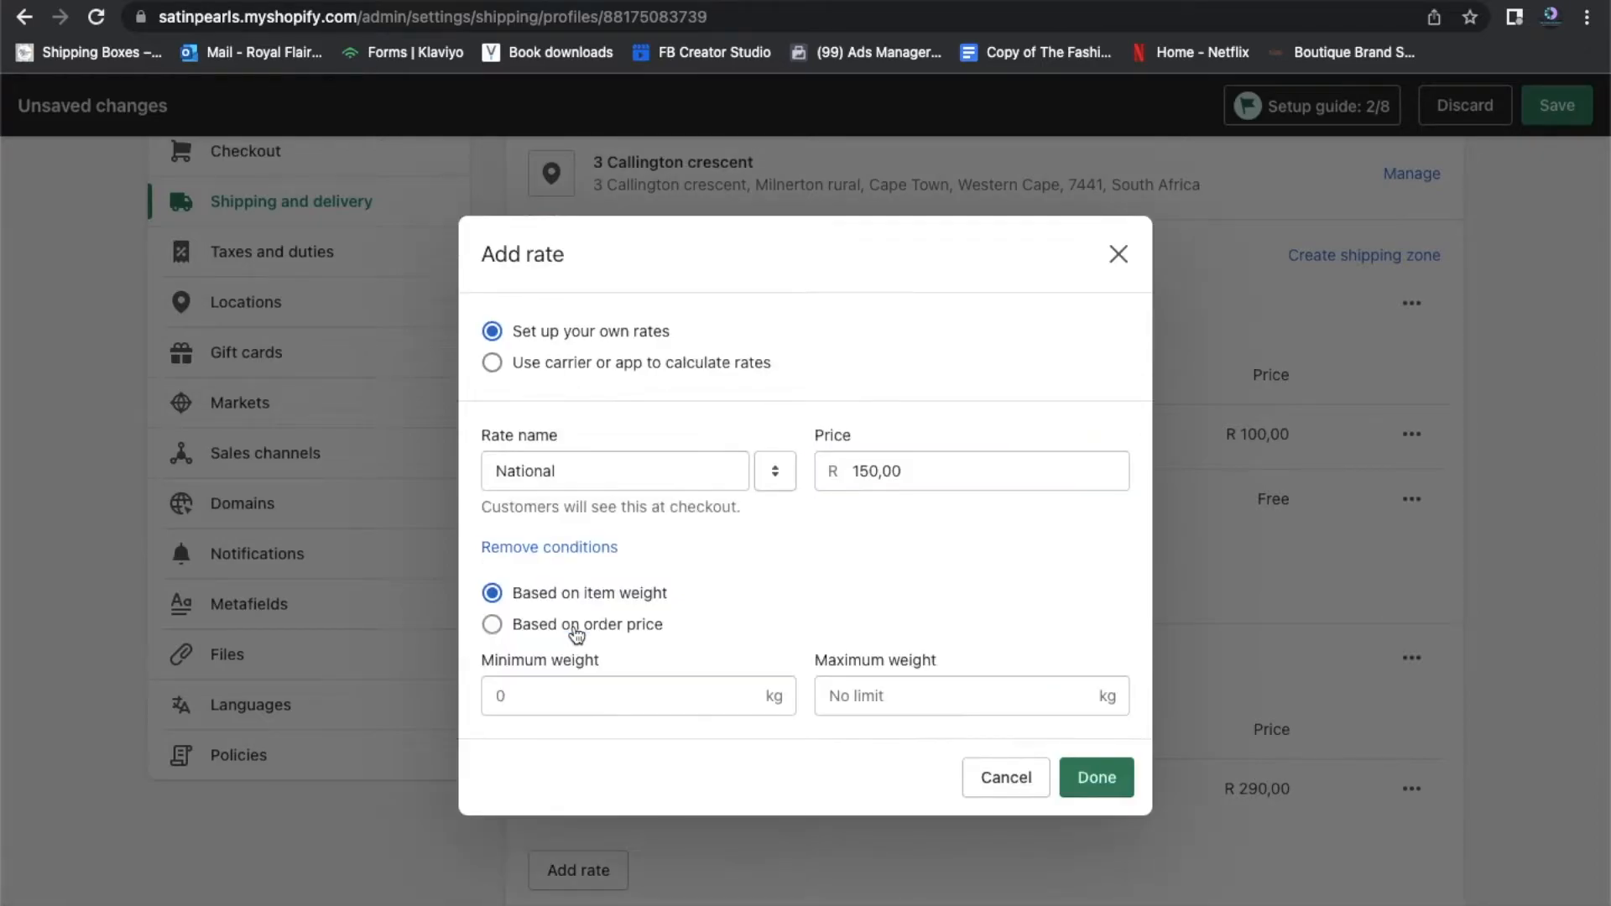
Limit the National rate to items from 1 kg to 2 kg and add it to the Domestic zone
{"action": "left_click", "coordinate": [615, 700]}
{"action": "type", "text": "1"}
{"action": "left_click", "coordinate": [887, 703]}
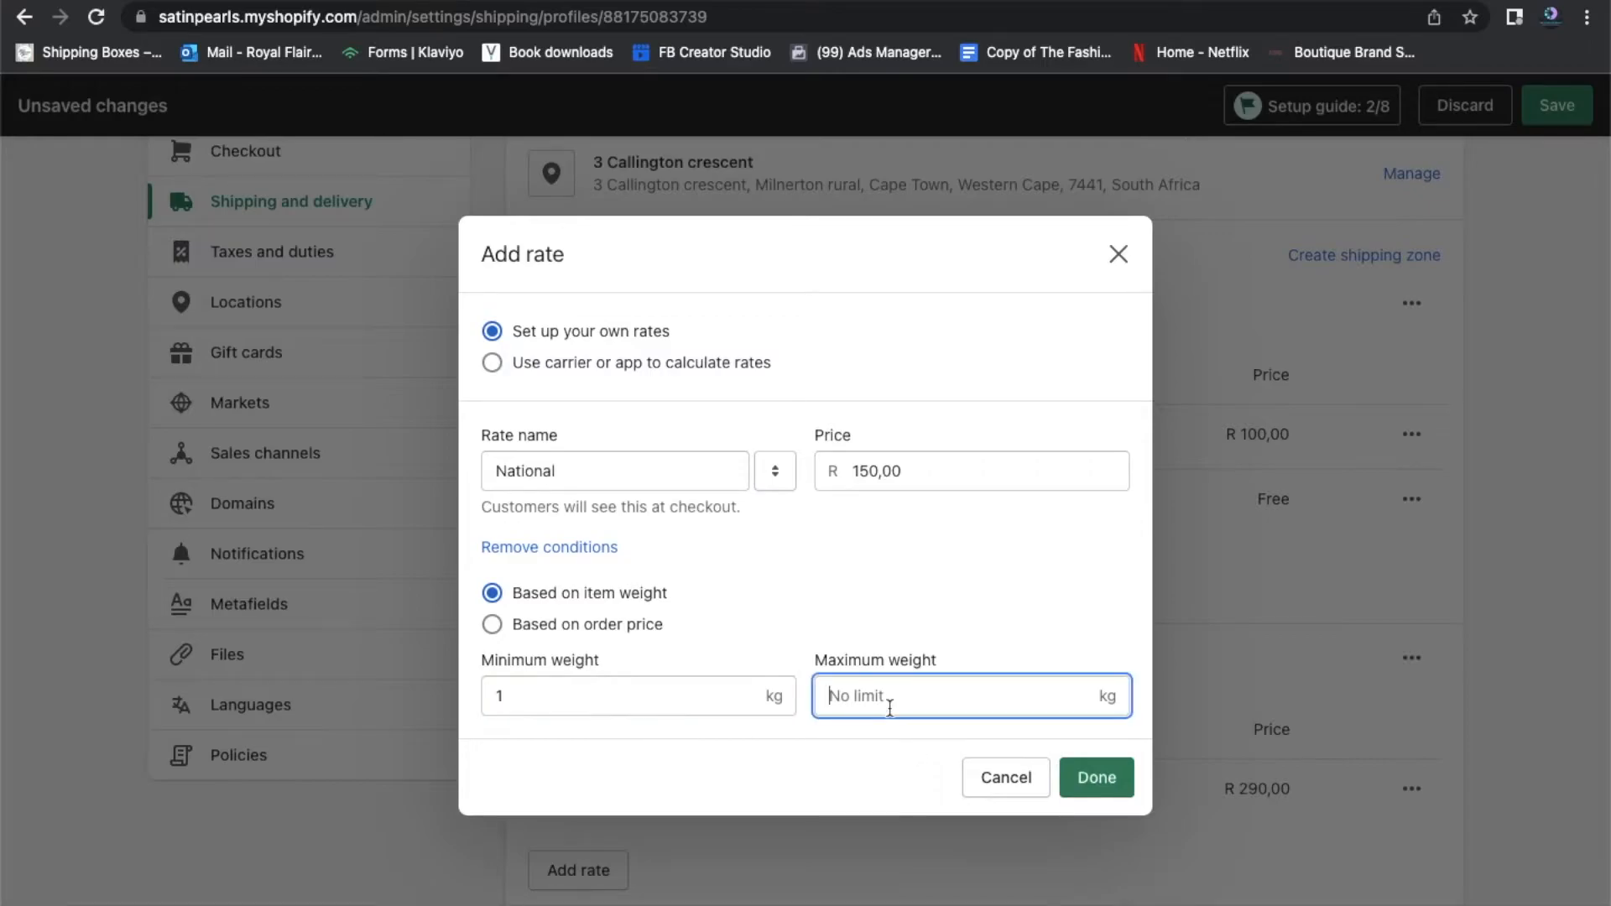
{"action": "type", "text": "2"}
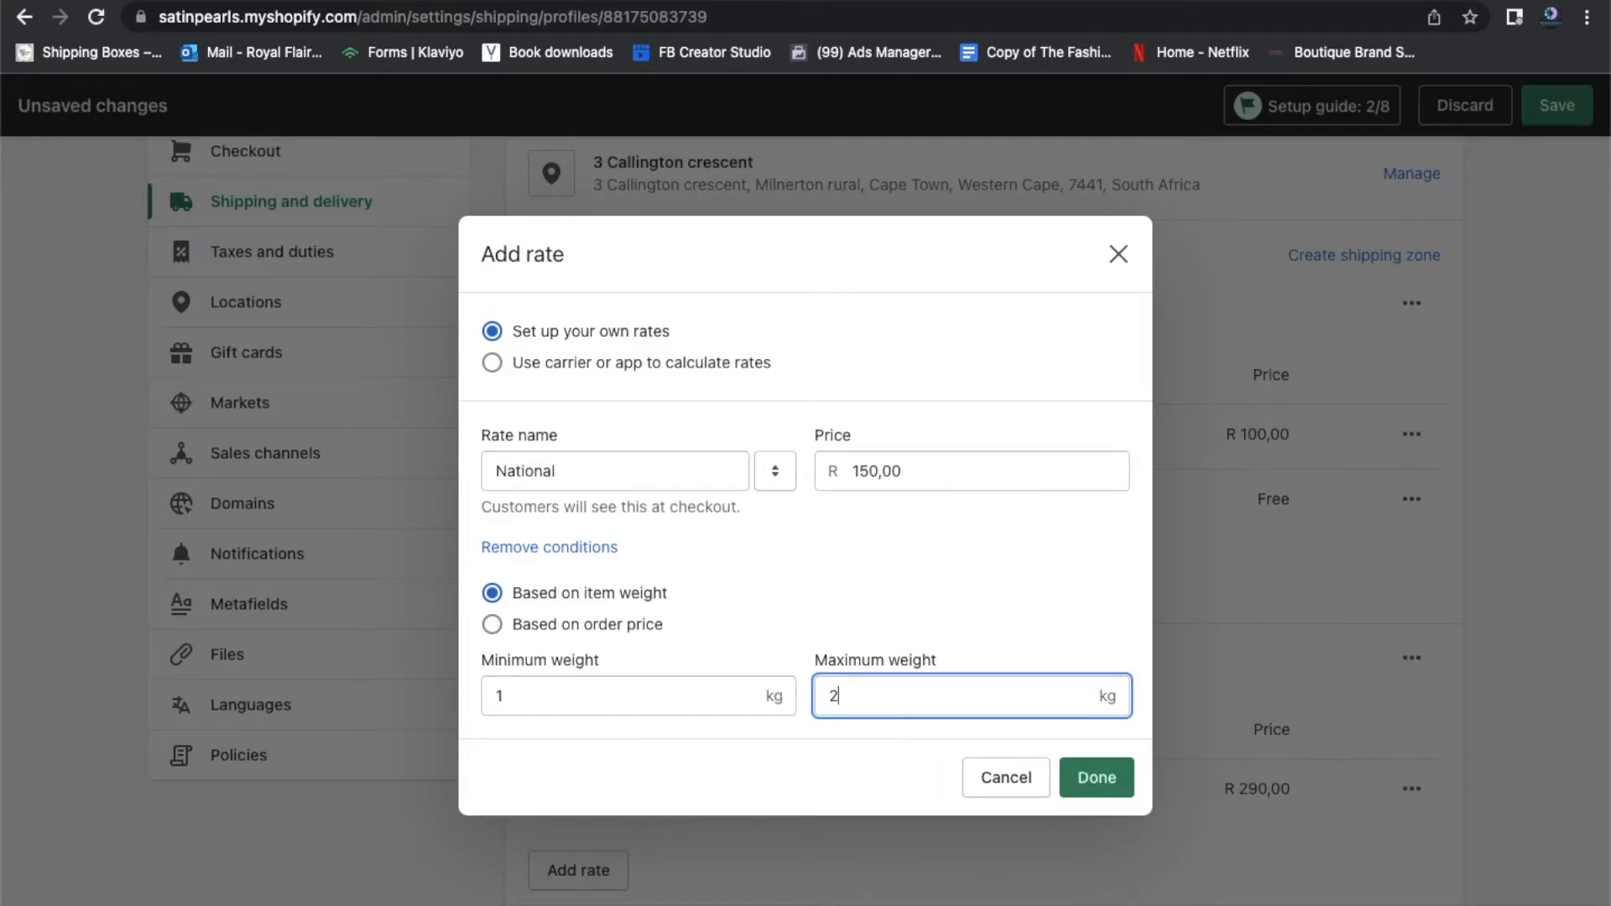
{"action": "left_click", "coordinate": [1100, 783]}
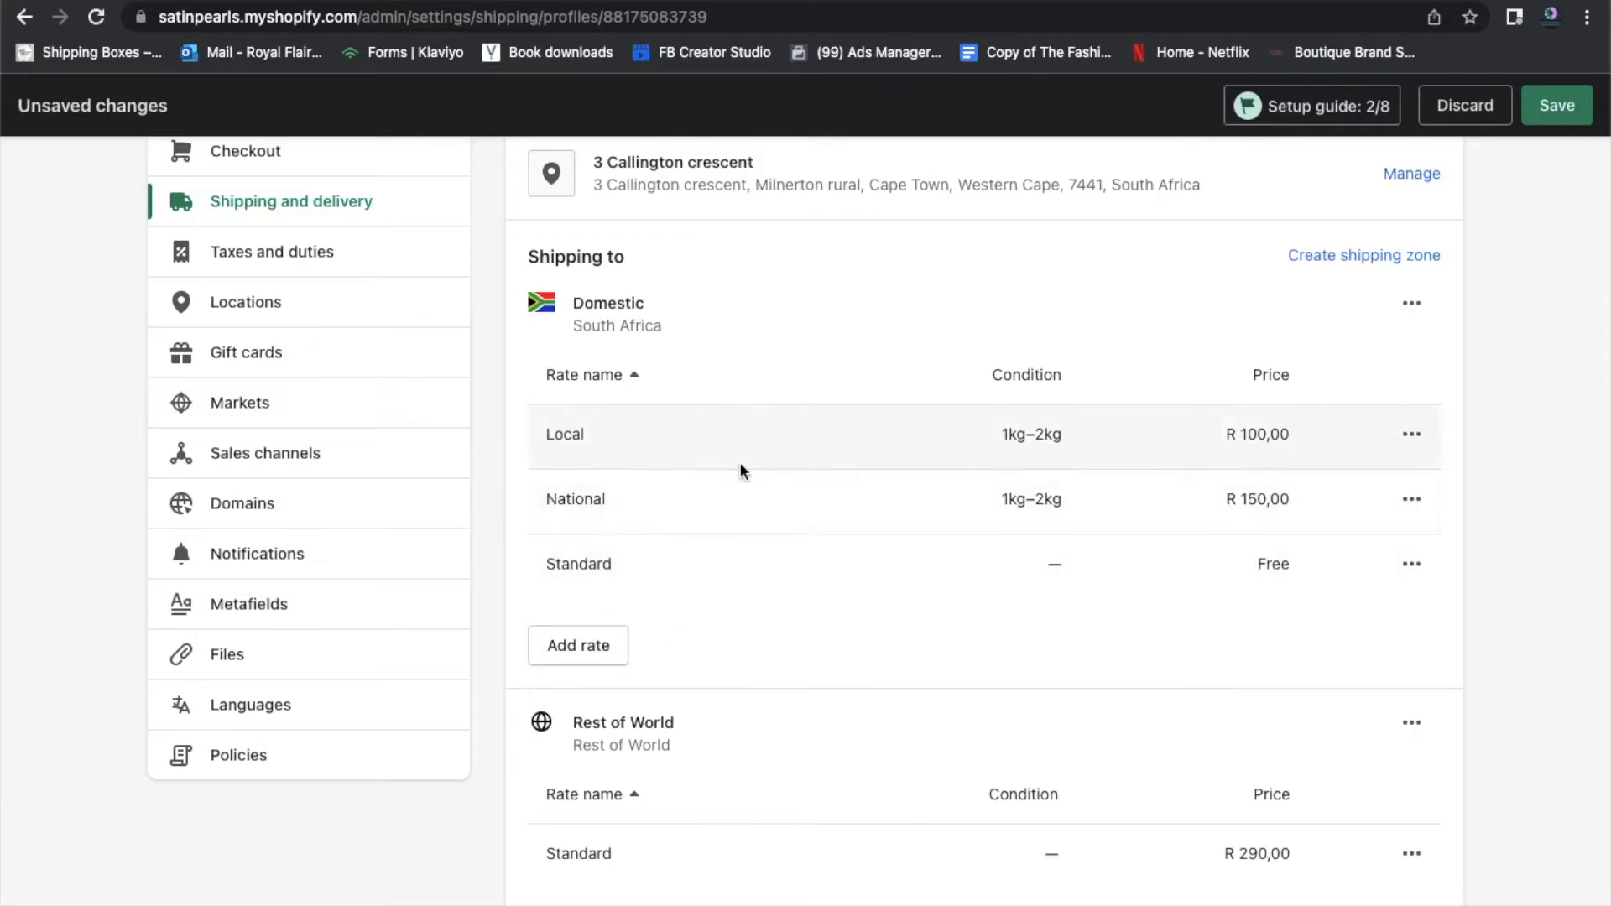
Delete the National rate from the Domestic zone
{"action": "scroll", "coordinate": [740, 469], "scroll_direction": "up", "scroll_amount": 3}
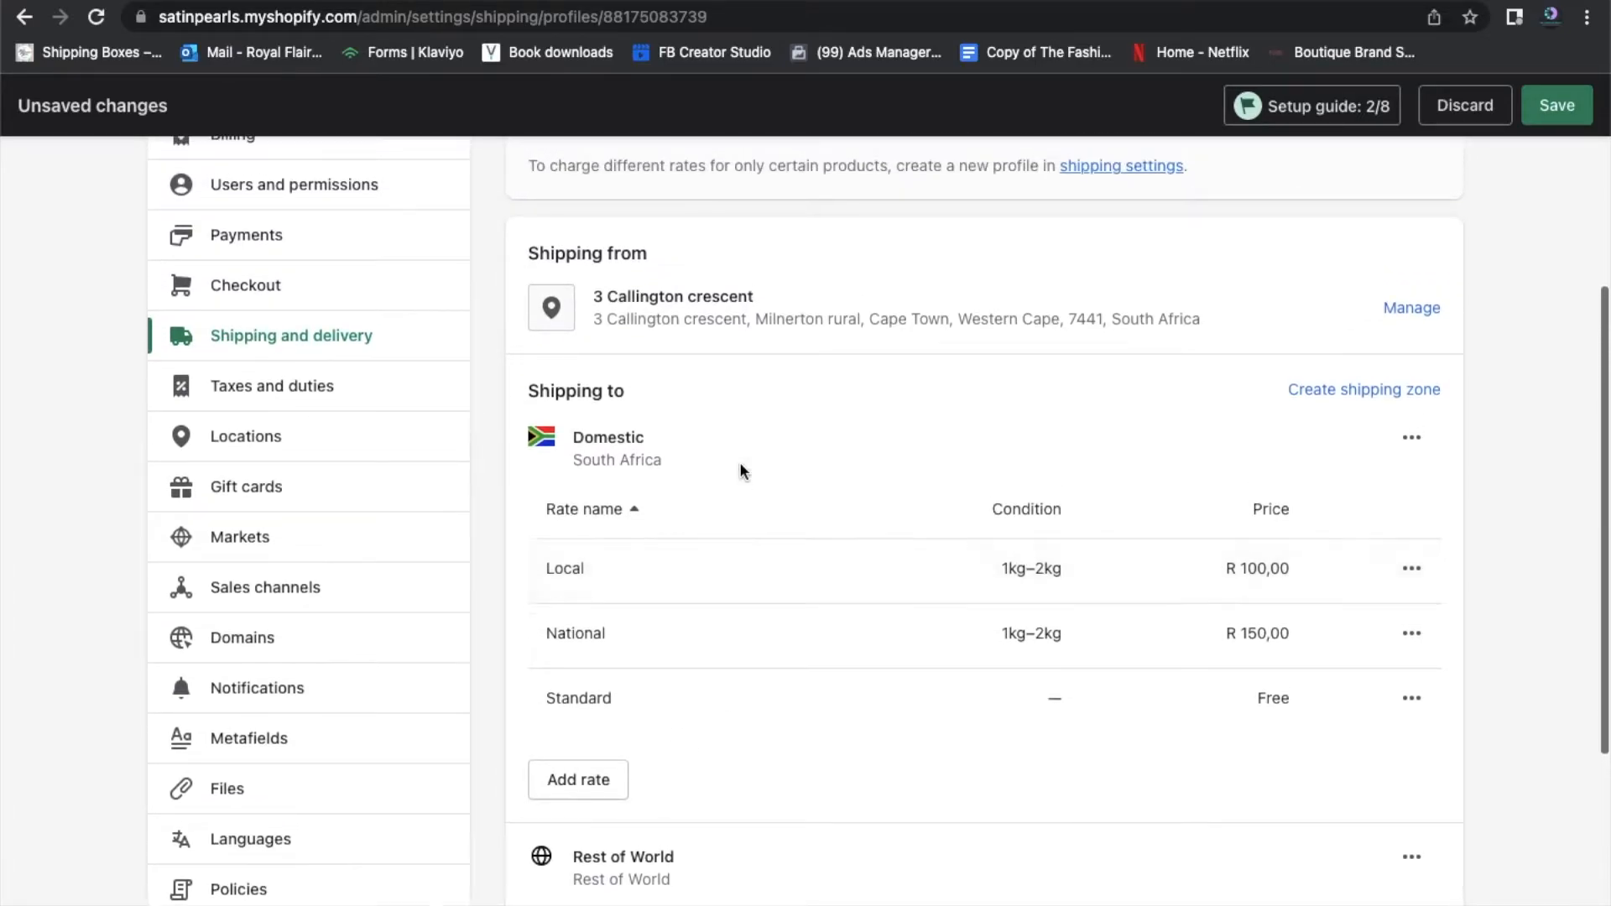
{"action": "scroll", "coordinate": [740, 467], "scroll_direction": "up", "scroll_amount": 2}
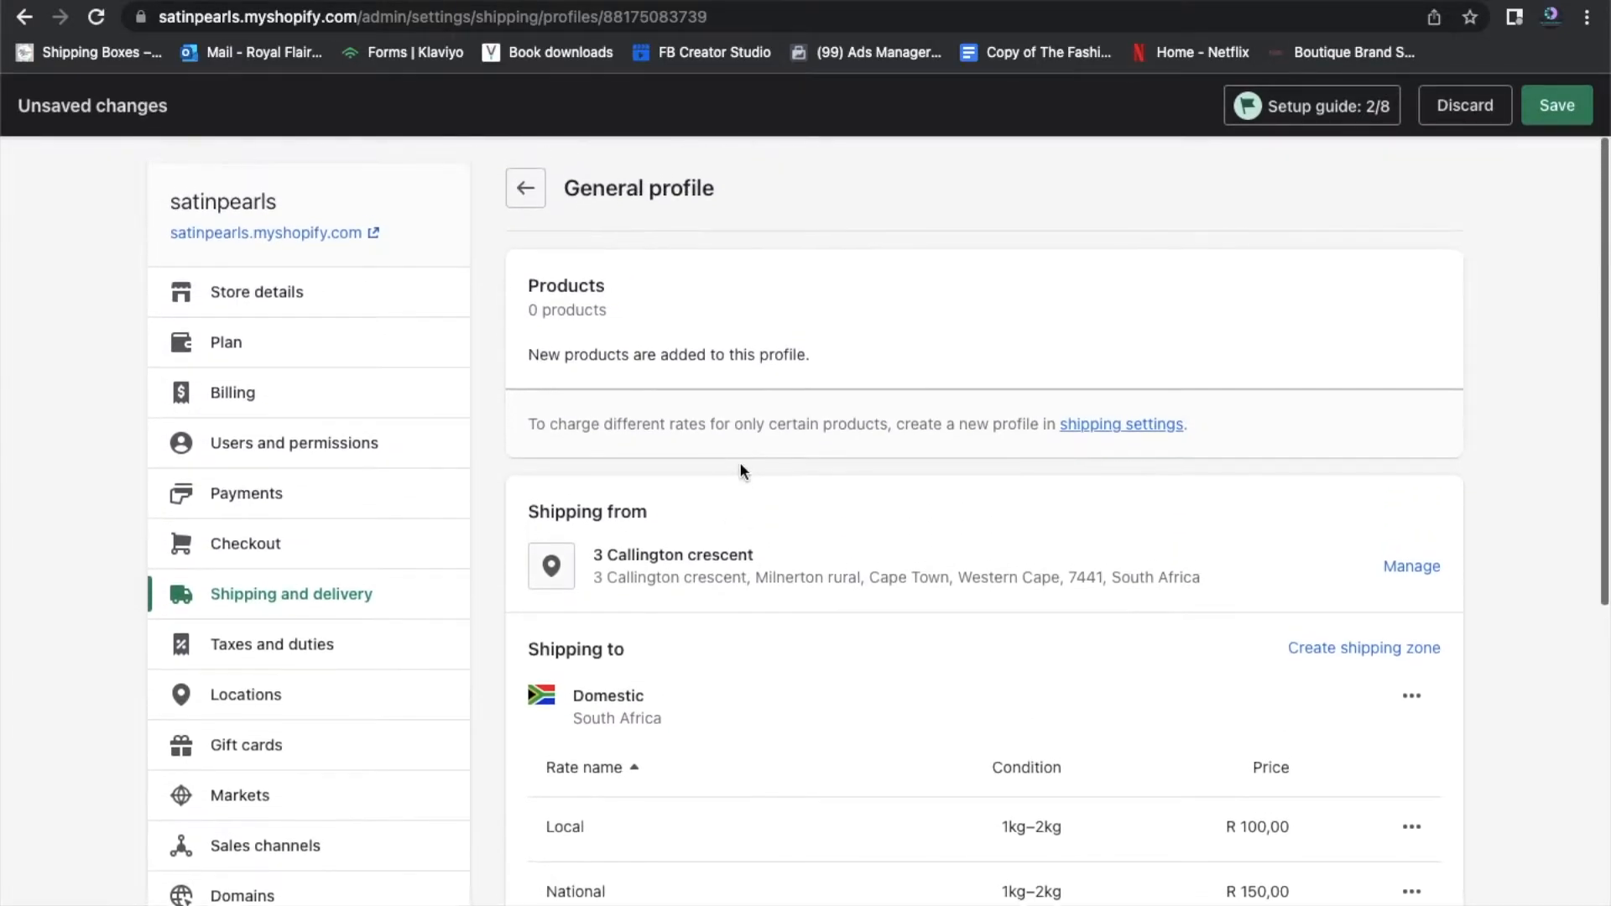
{"action": "scroll", "coordinate": [741, 470], "scroll_direction": "down", "scroll_amount": 4}
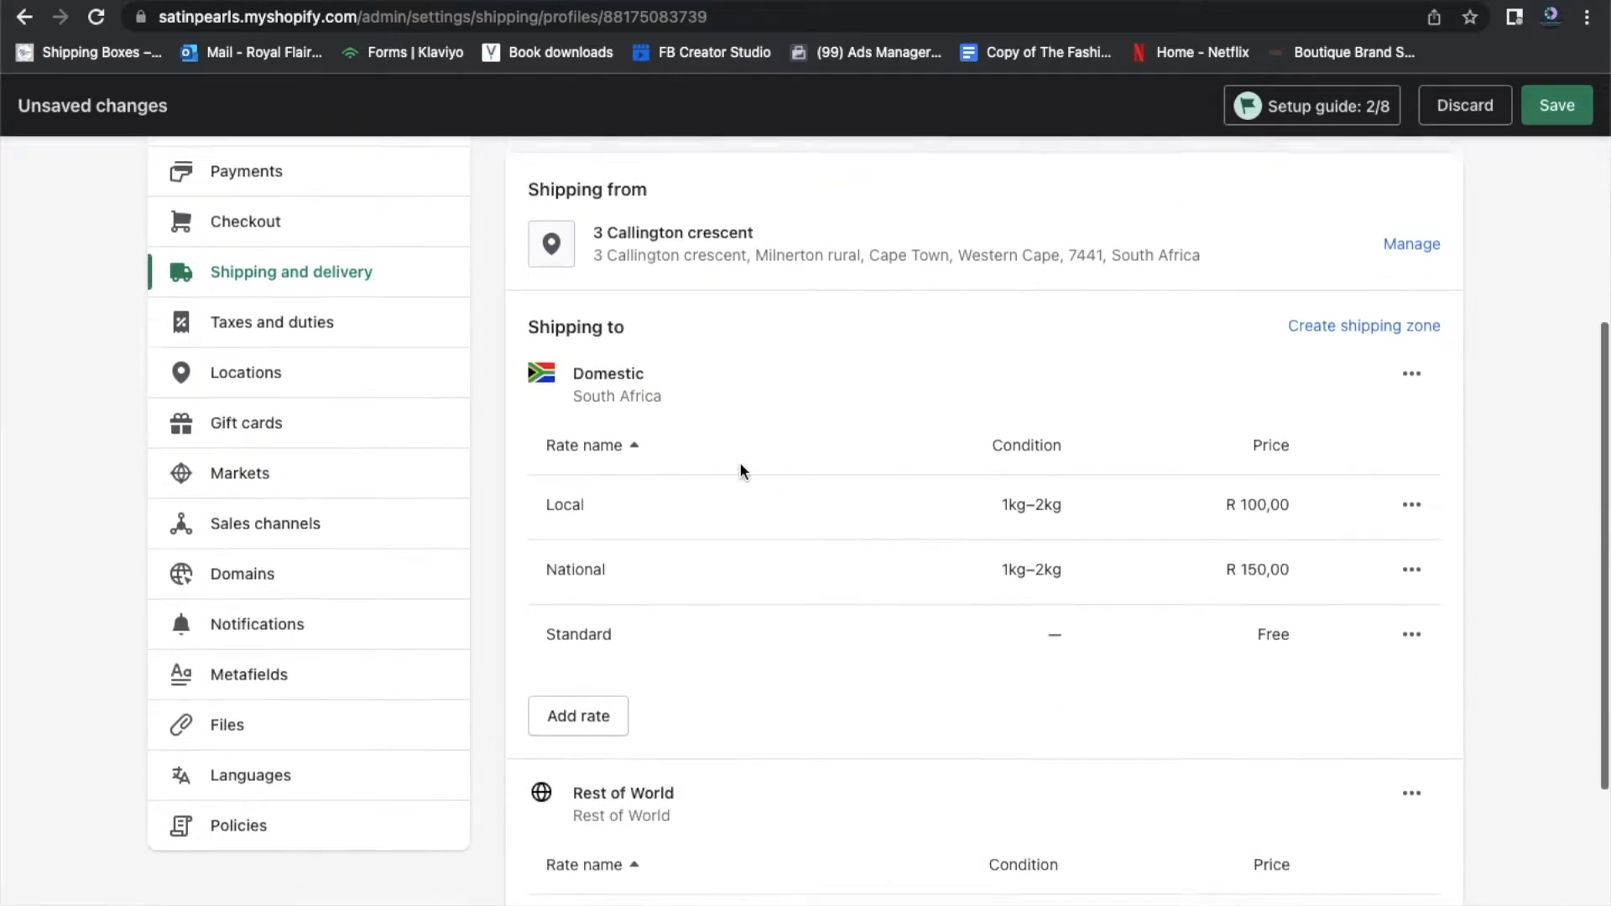
{"action": "left_click", "coordinate": [1412, 530]}
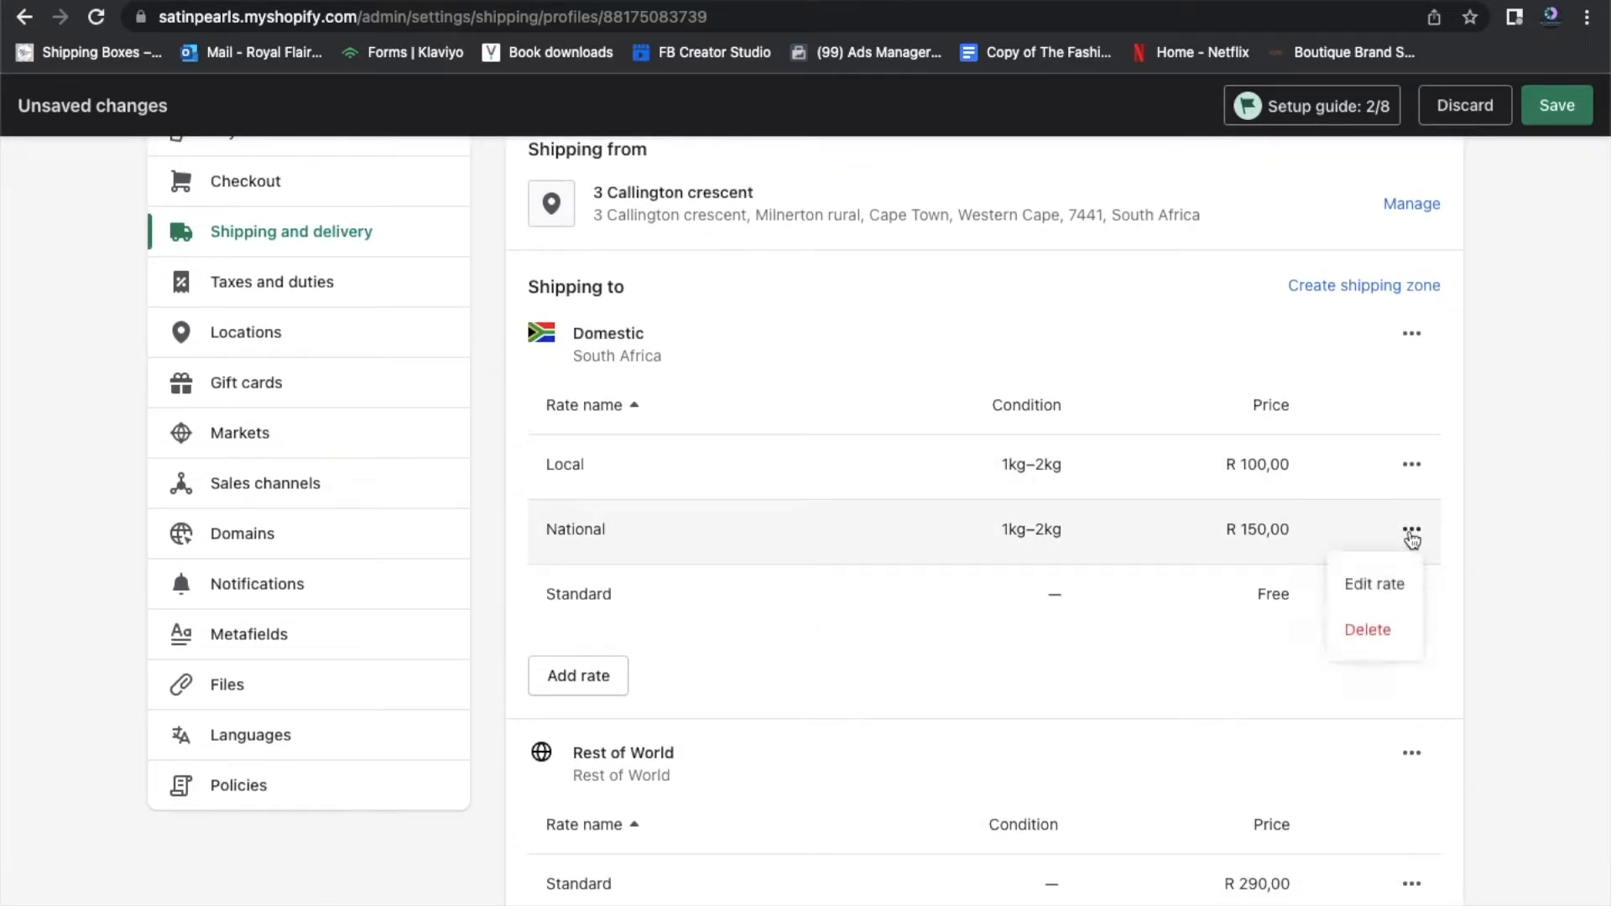
{"action": "left_click", "coordinate": [1376, 628]}
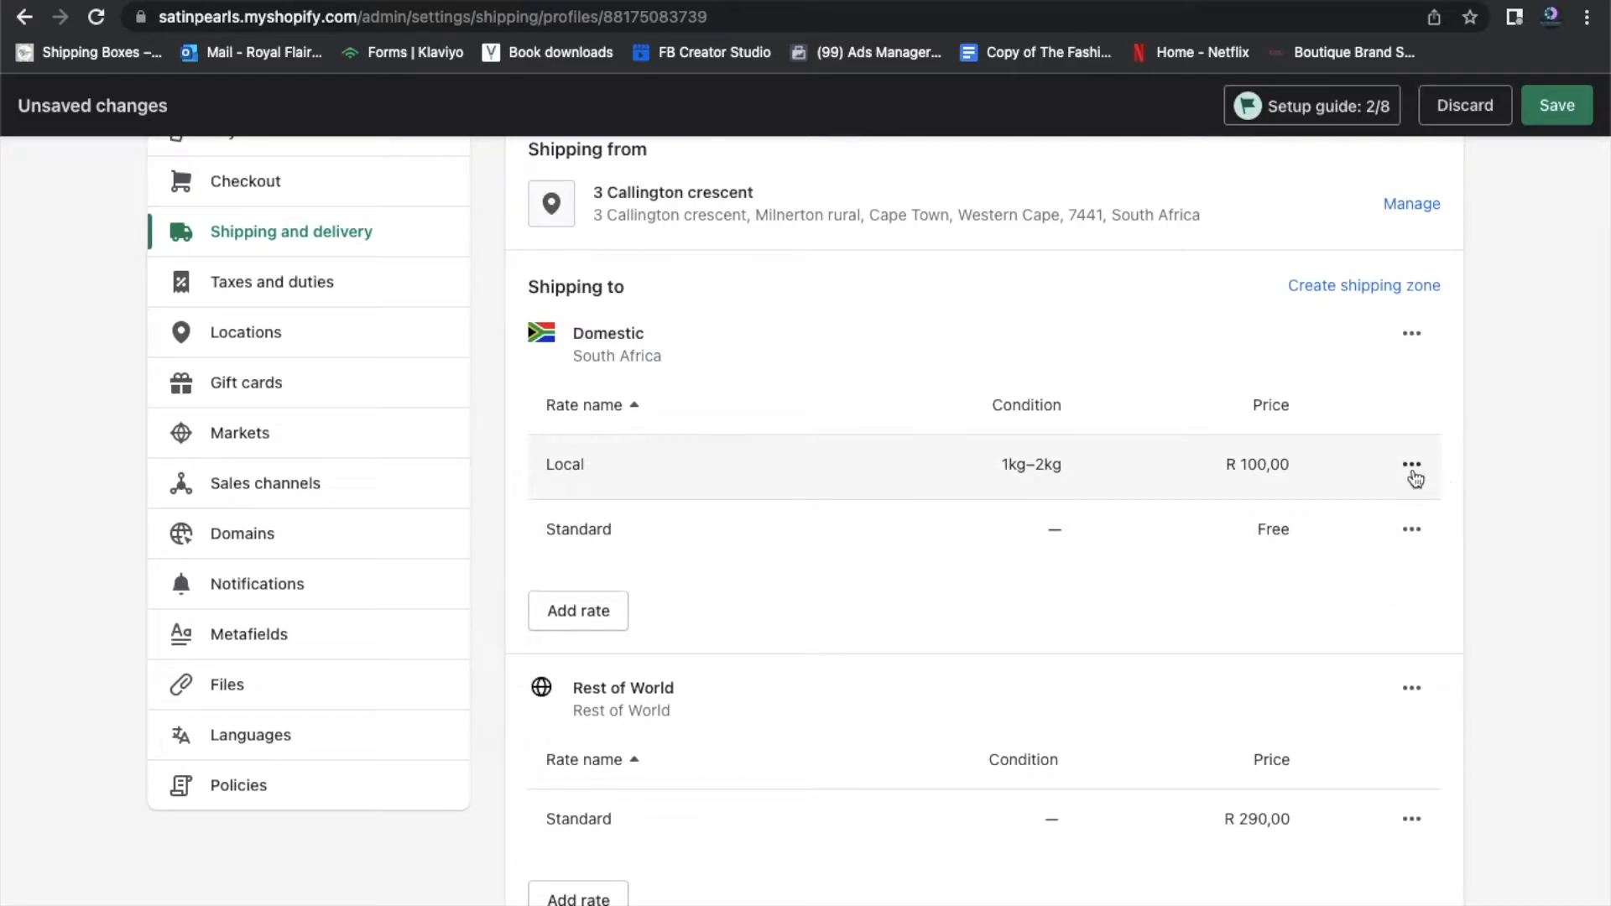
Open the Domestic zone's Local rate for editing and remove its weight conditions
{"action": "left_click", "coordinate": [1413, 472]}
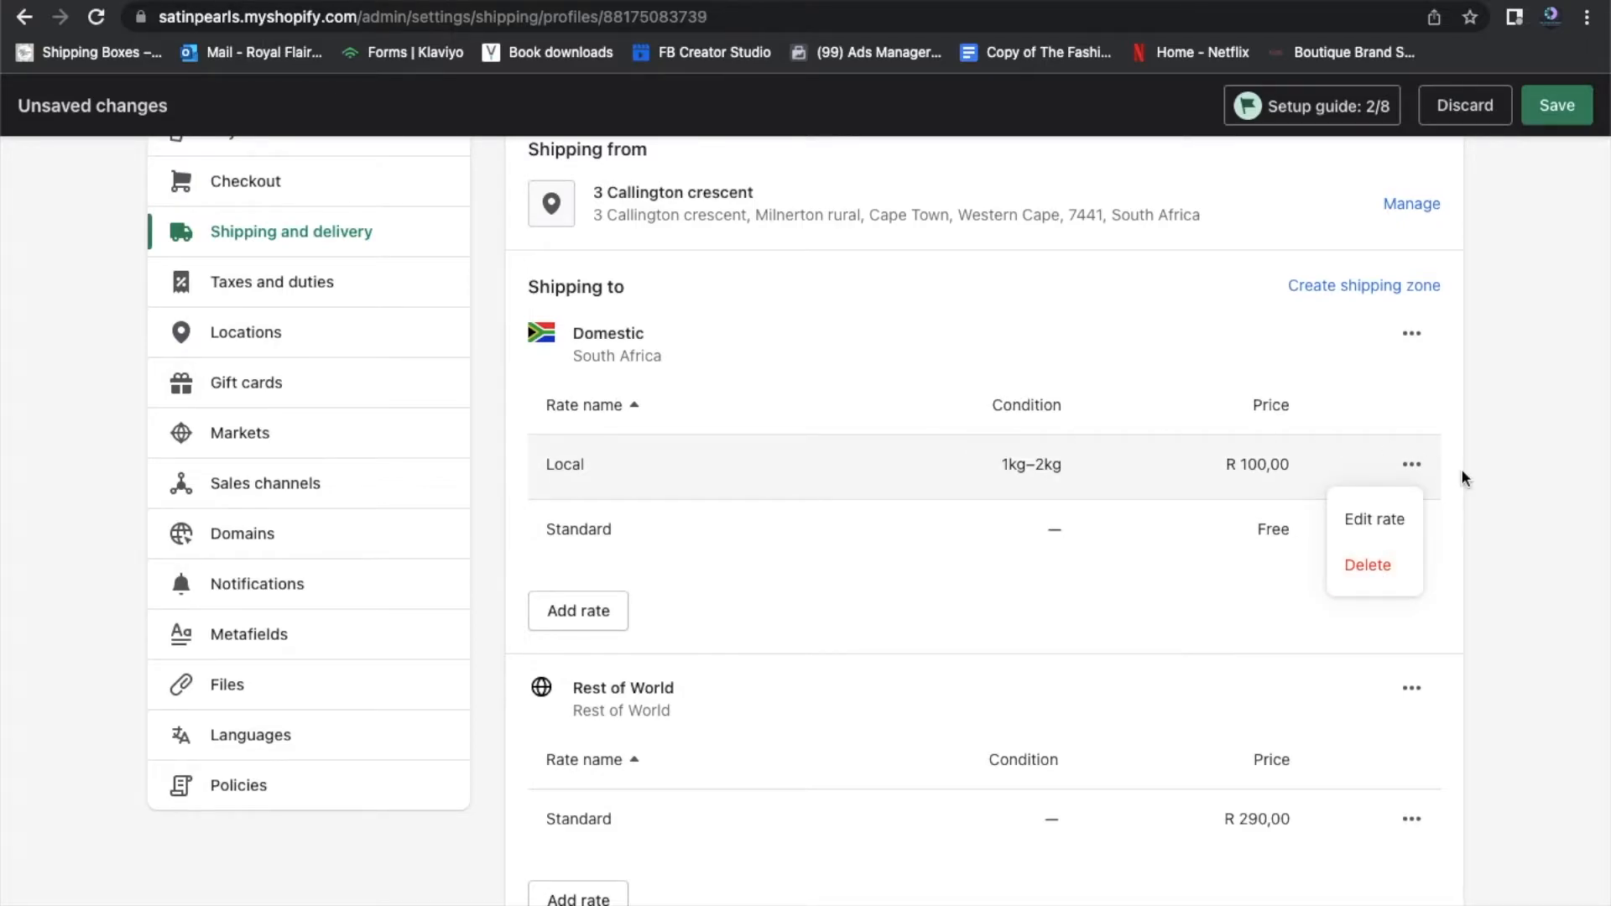
{"action": "left_click", "coordinate": [1383, 518]}
{"action": "left_click", "coordinate": [683, 641]}
{"action": "key", "text": "BackSpace"}
{"action": "left_click", "coordinate": [874, 661]}
{"action": "left_click", "coordinate": [874, 647]}
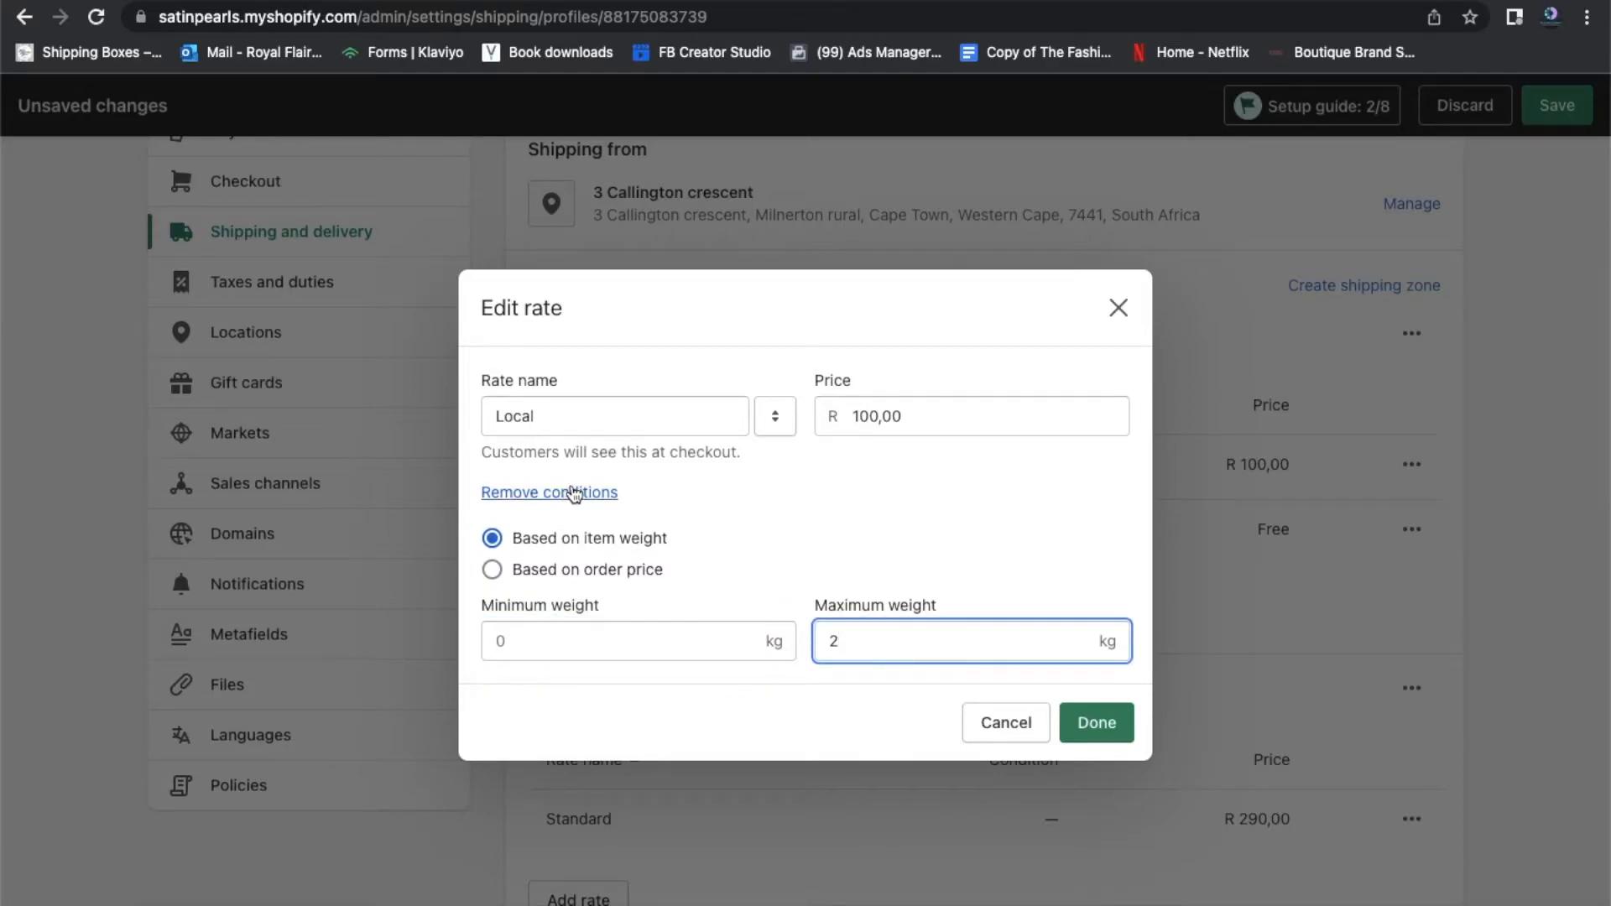
{"action": "left_click", "coordinate": [539, 492]}
Rename the Local rate as Standard and delete the free Standard rate from the Domestic zone
{"action": "left_click", "coordinate": [582, 494]}
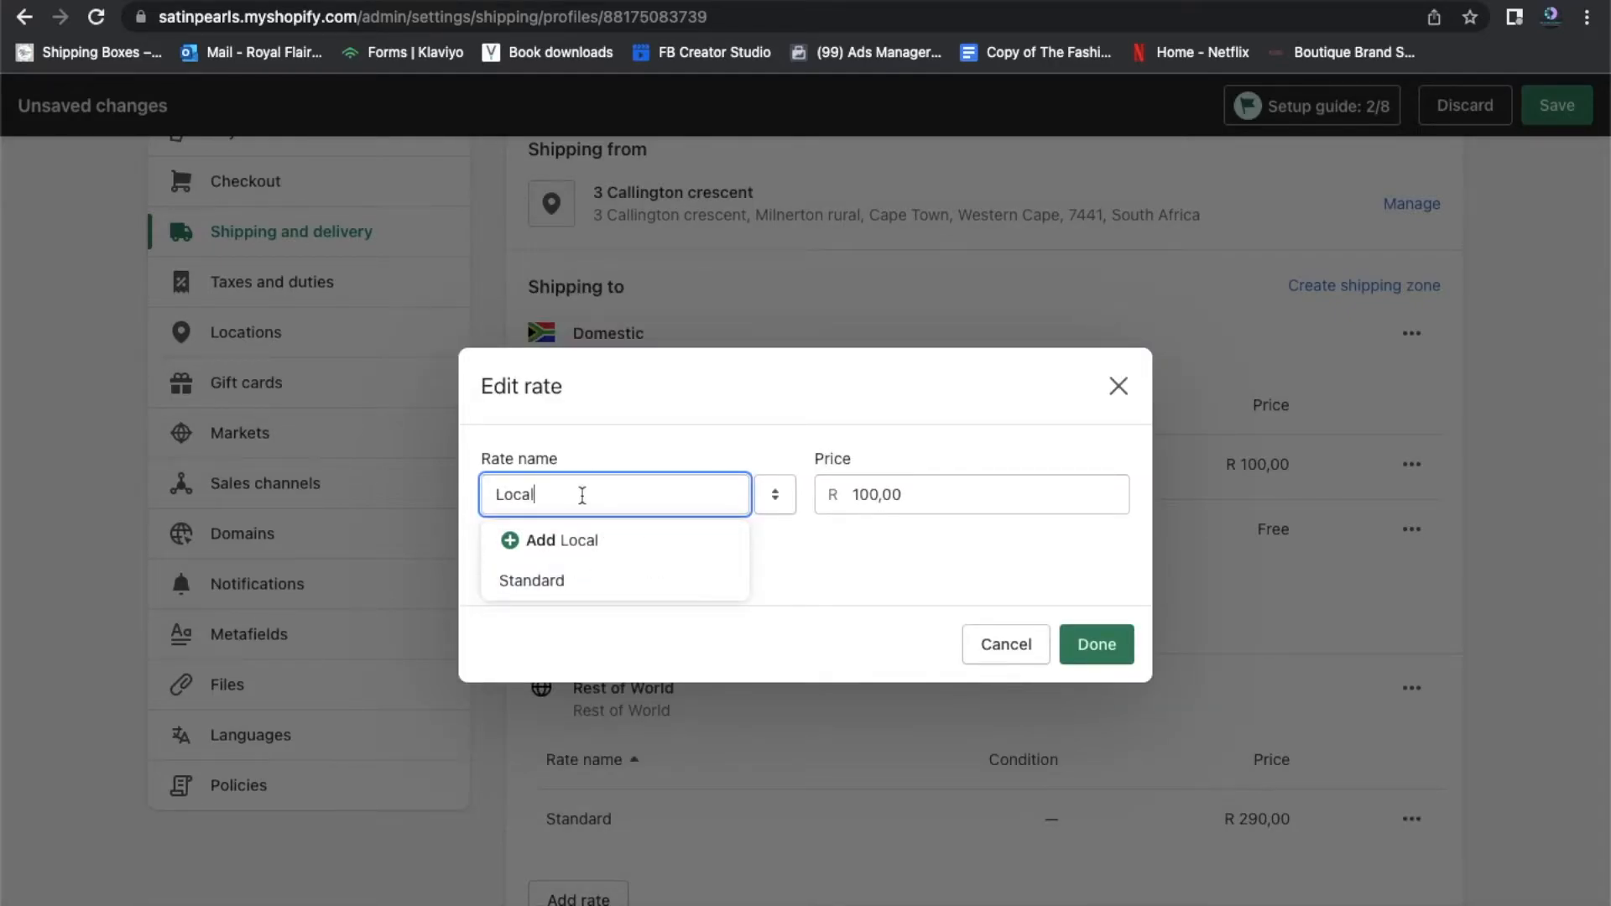
{"action": "left_click", "coordinate": [547, 579]}
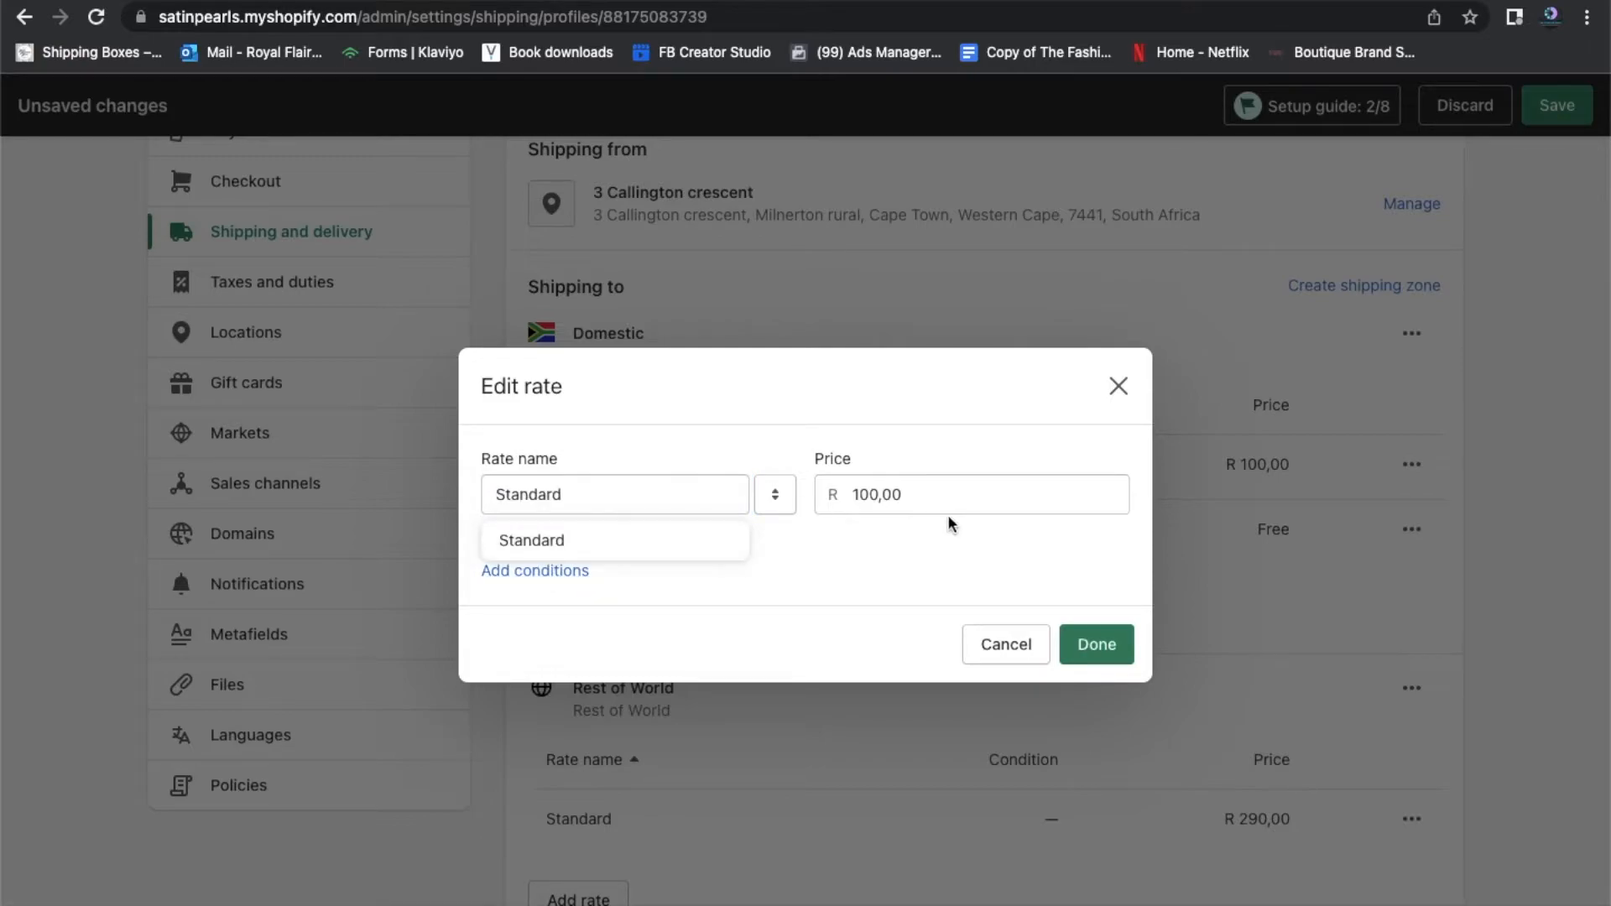
{"action": "left_click", "coordinate": [964, 574]}
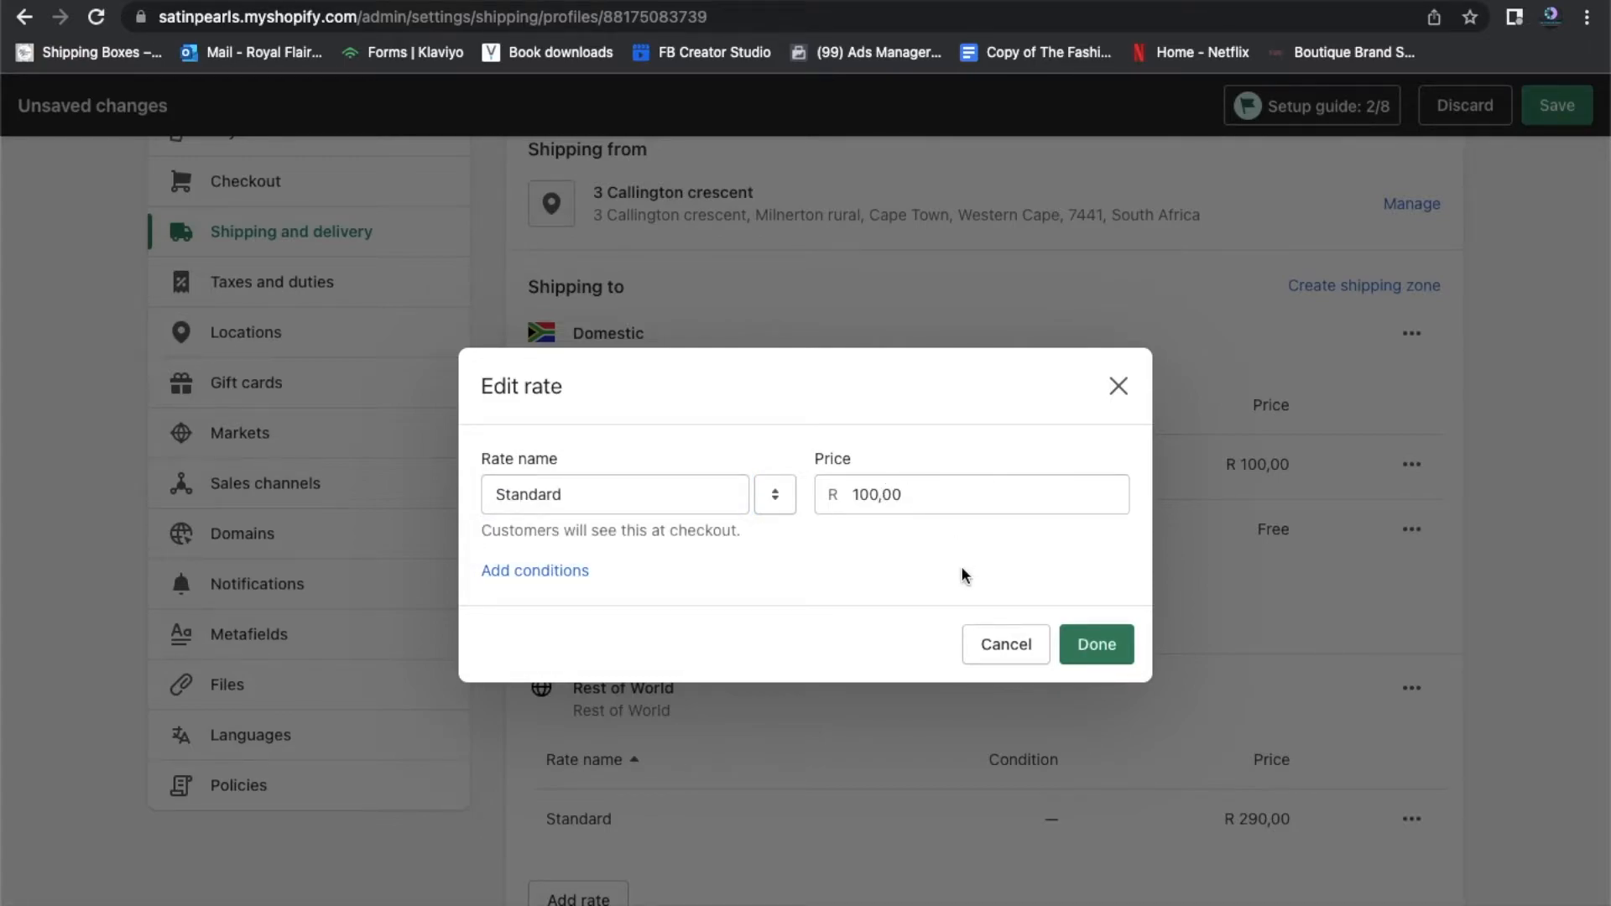
{"action": "left_click", "coordinate": [1096, 644]}
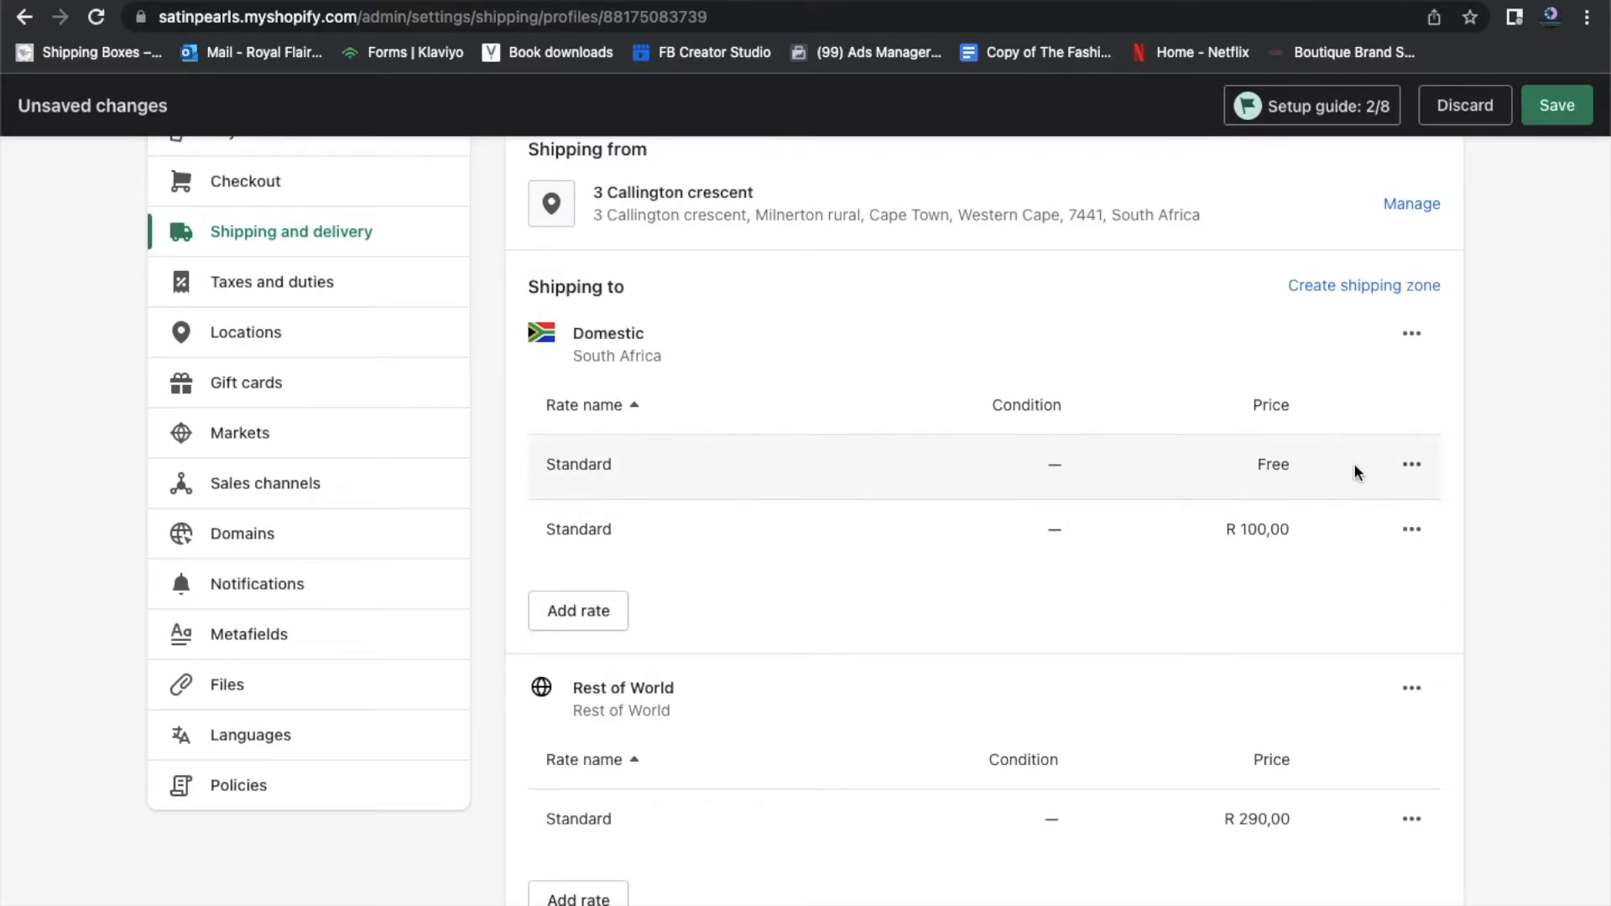
{"action": "left_click", "coordinate": [1413, 473]}
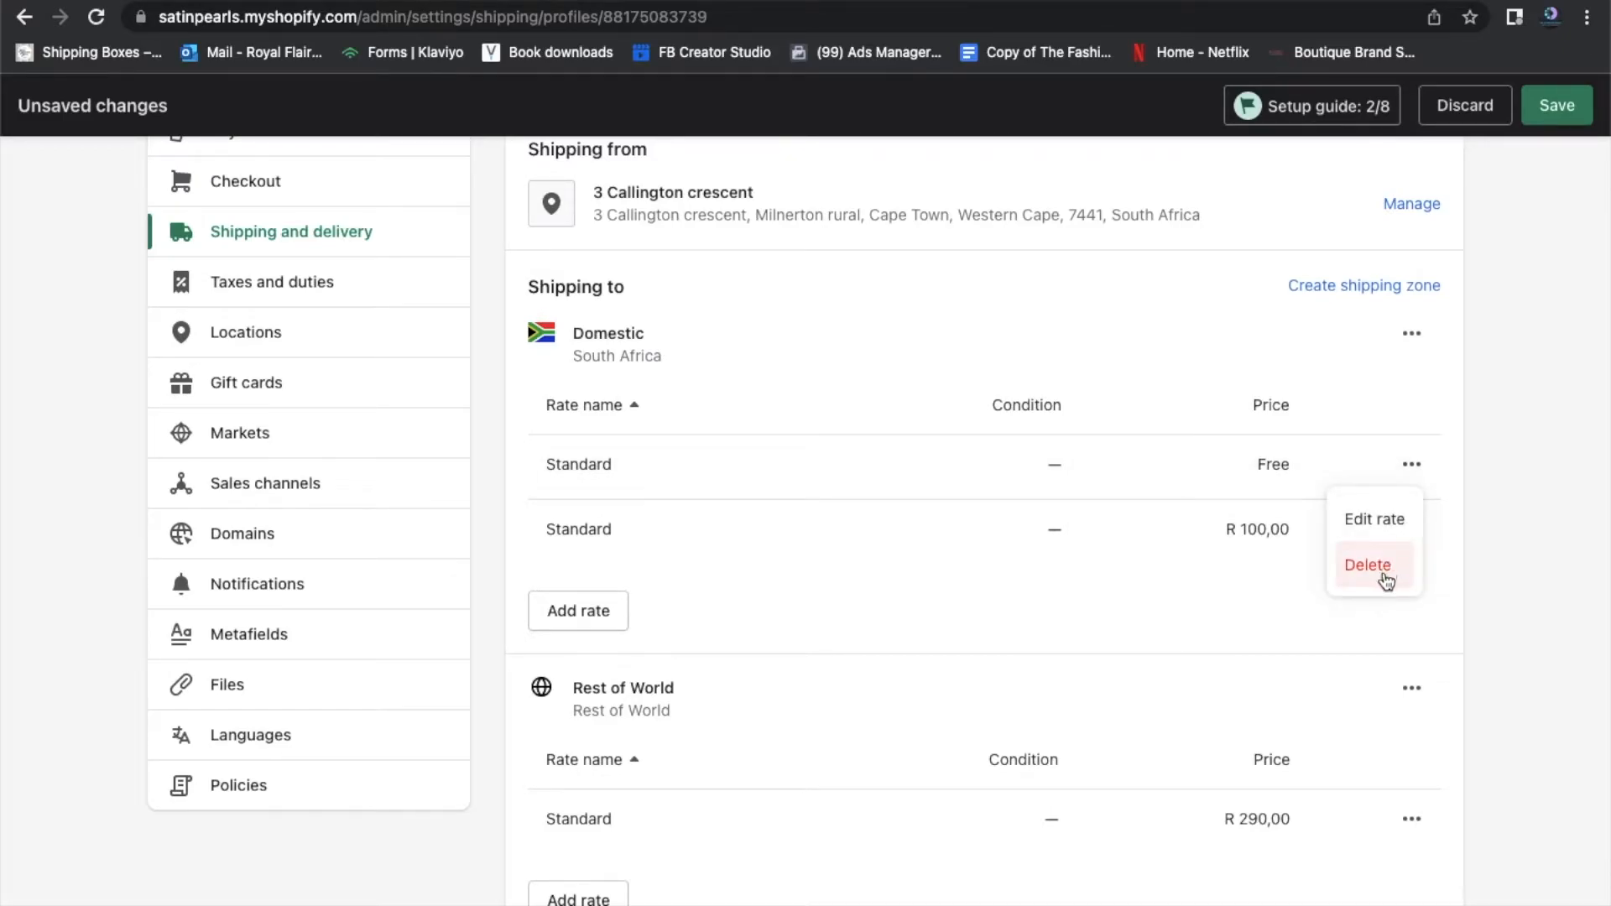
{"action": "left_click", "coordinate": [1368, 566]}
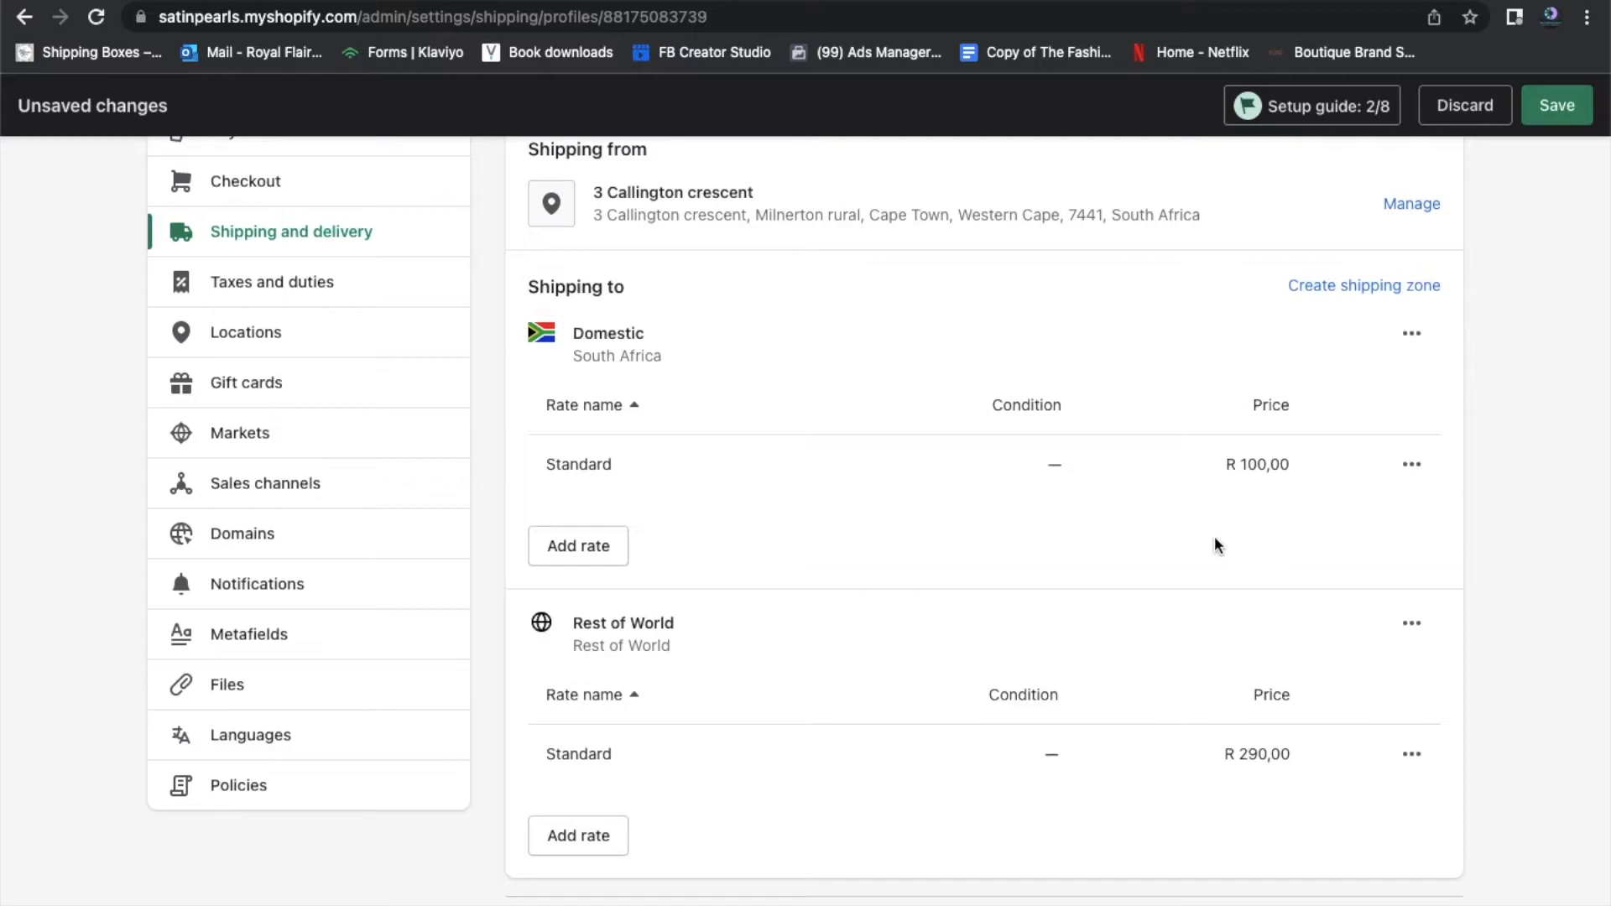
Start another shipping rate for the Domestic zone
{"action": "left_click", "coordinate": [586, 546]}
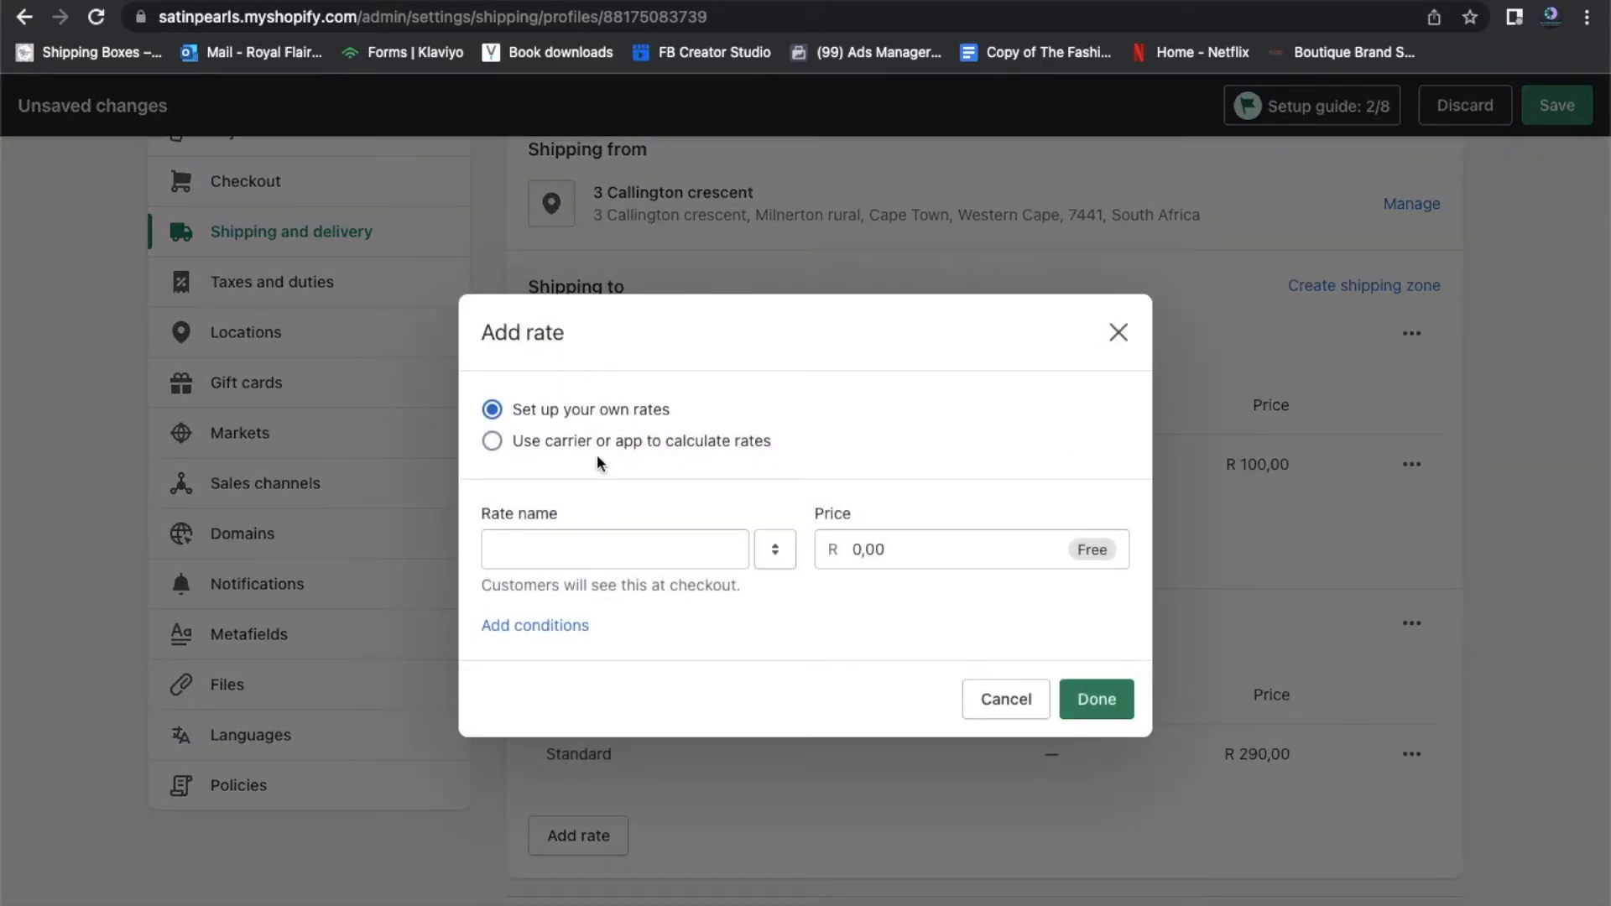
{"action": "left_click", "coordinate": [625, 563]}
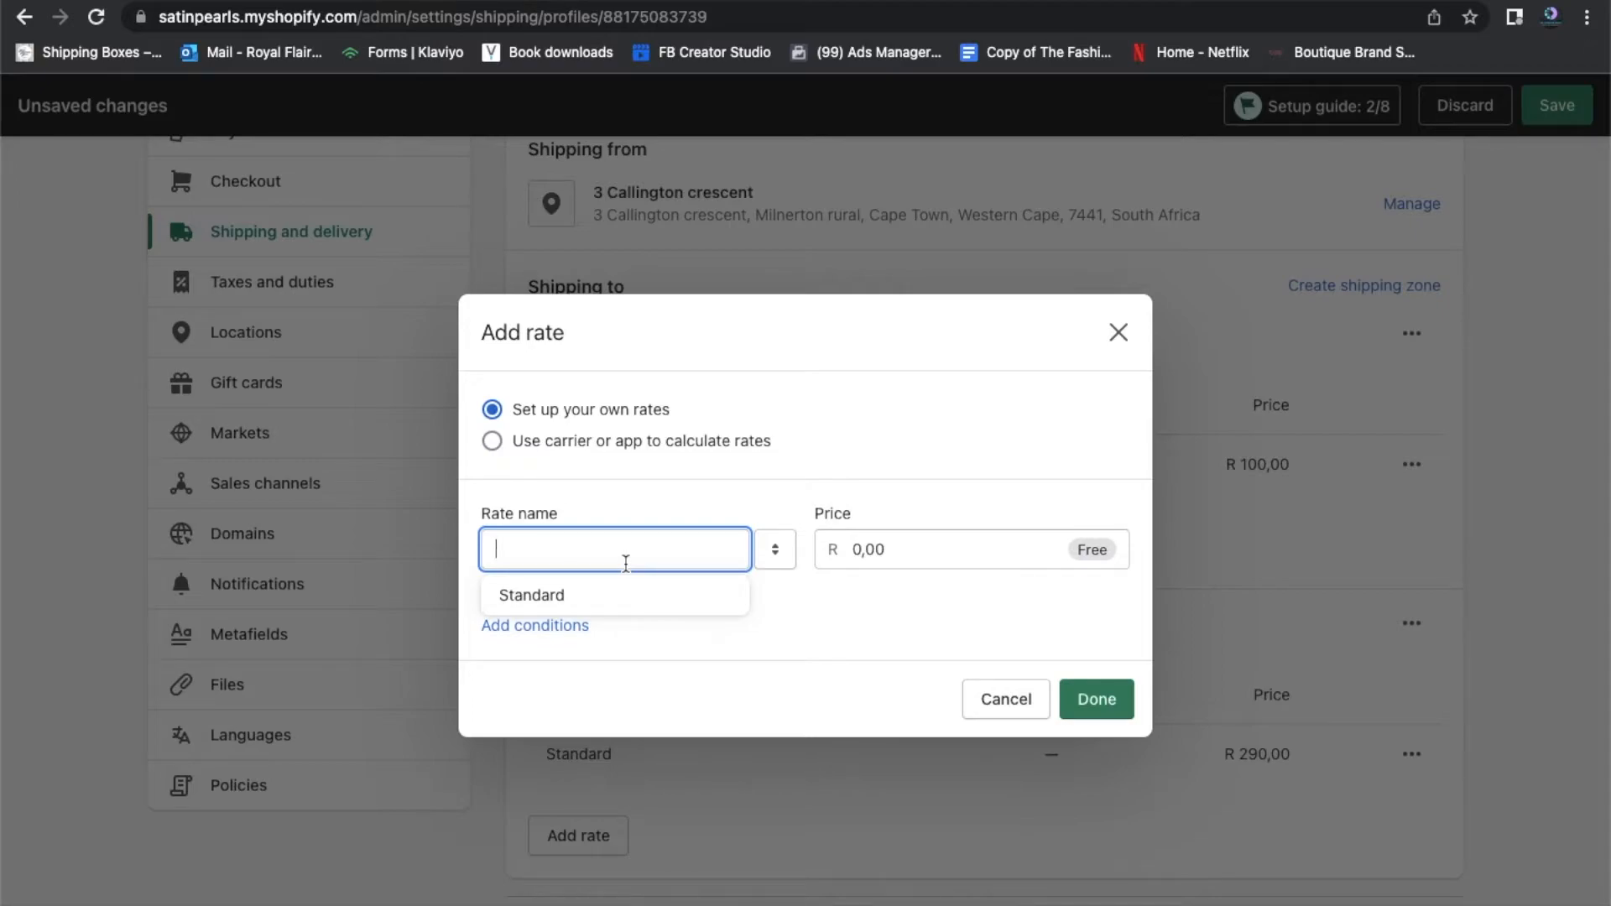
{"action": "type", "text": "Large orders"}
{"action": "key", "text": "BackSpace"}
{"action": "key", "text": "BackSpace"}
{"action": "key", "text": "BackSpace"}
{"action": "key", "text": "BackSpace"}
{"action": "key", "text": "BackSpace"}
{"action": "key", "text": "BackSpace"}
{"action": "key", "text": "BackSpace"}
{"action": "key", "text": "BackSpace"}
{"action": "key", "text": "BackSpace"}
{"action": "key", "text": "BackSpace"}
{"action": "key", "text": "BackSpace"}
{"action": "key", "text": "BackSpace"}
Name the new Domestic shipping rate over R1000
{"action": "type", "text": "over R"}
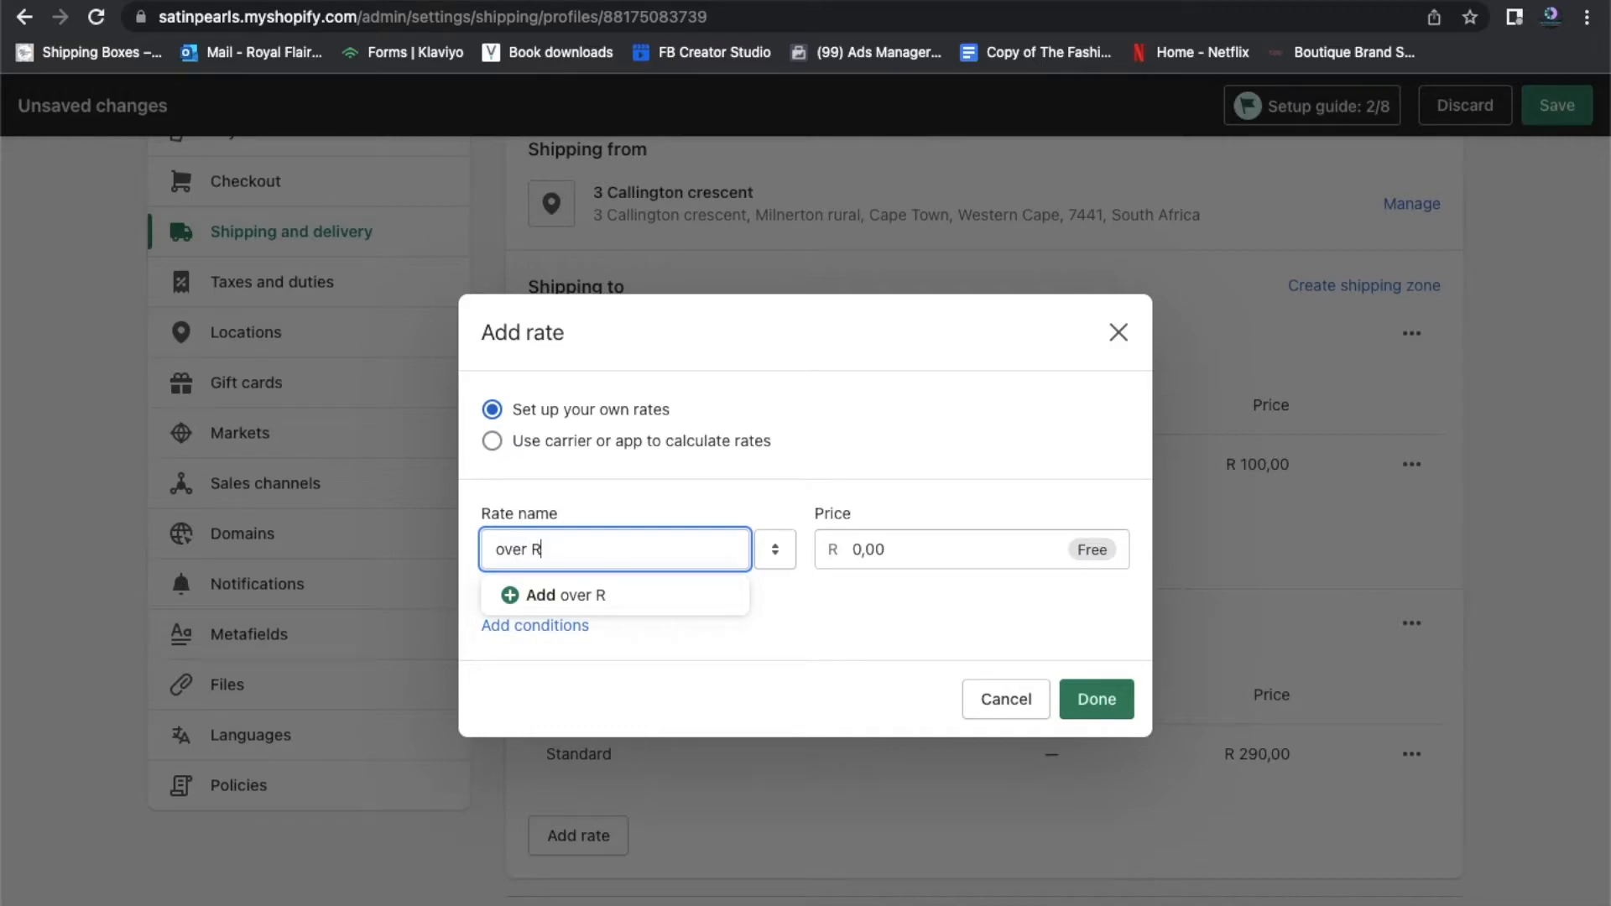
{"action": "type", "text": "1000"}
{"action": "left_click", "coordinate": [672, 598]}
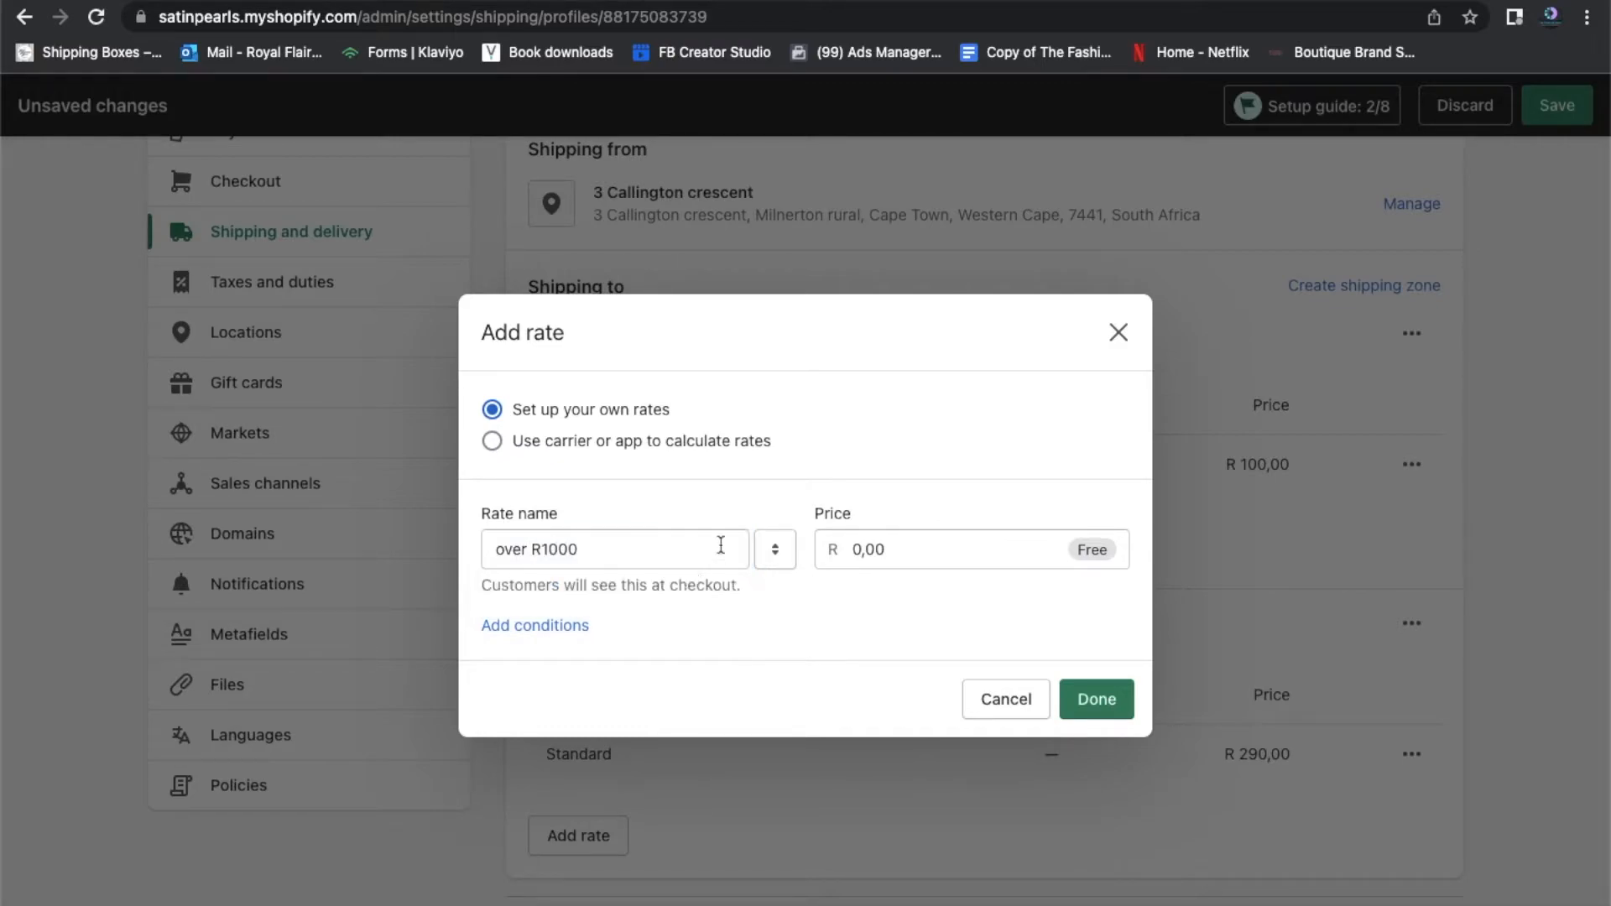
Make the free over R1000 rate depend on order price with a minimum of R 1000, and add it to the Domestic zone
{"action": "left_click", "coordinate": [924, 557]}
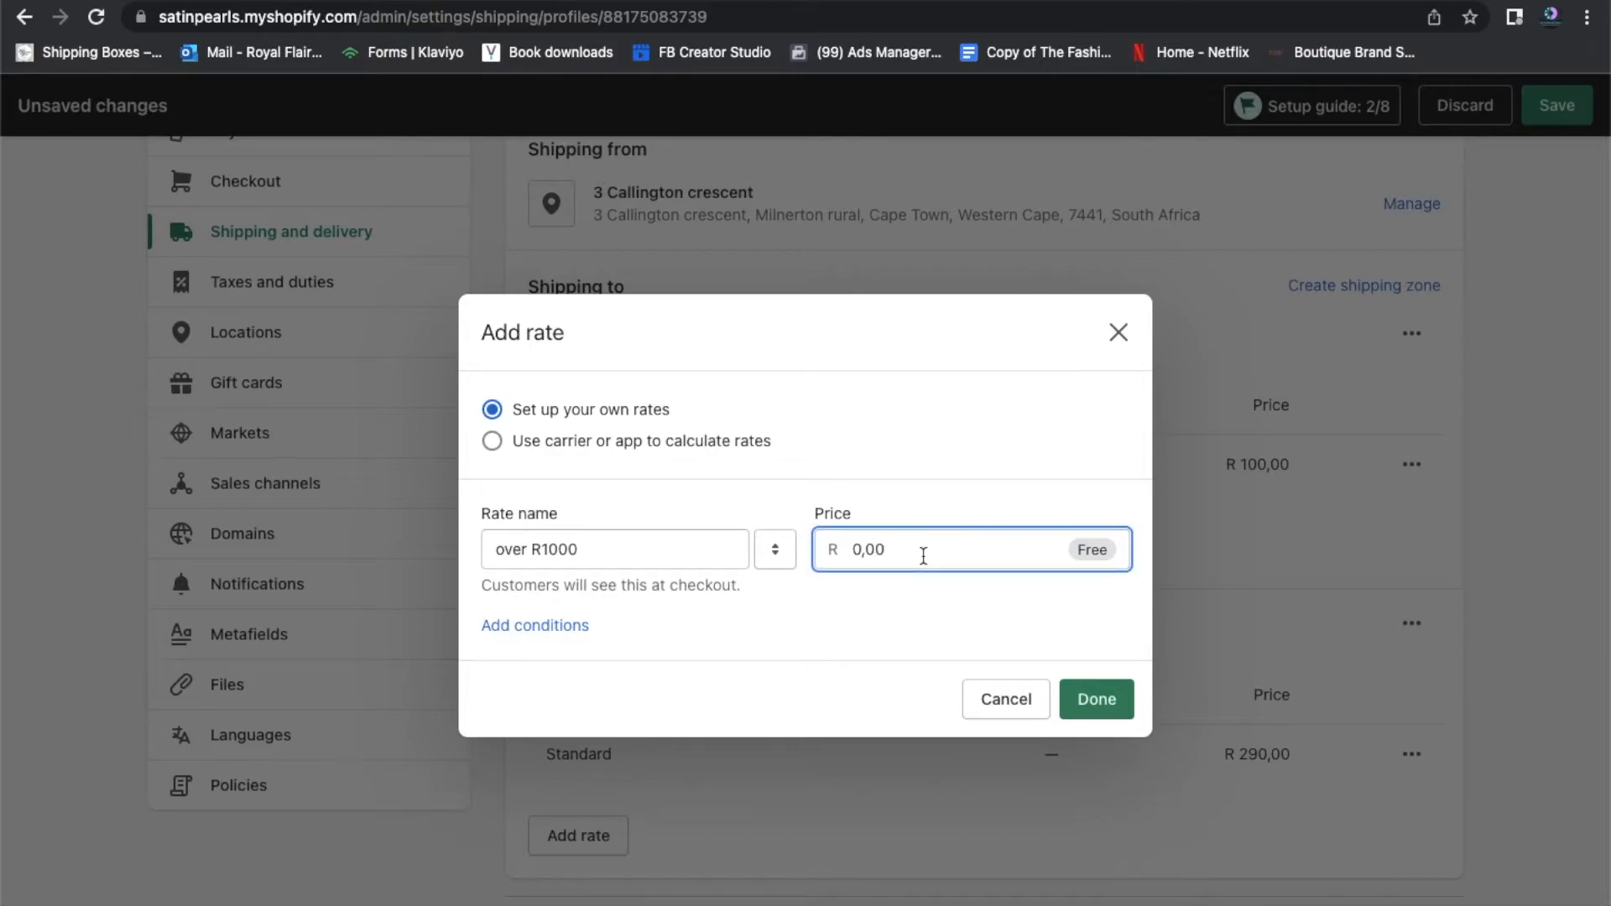
{"action": "left_click", "coordinate": [521, 625]}
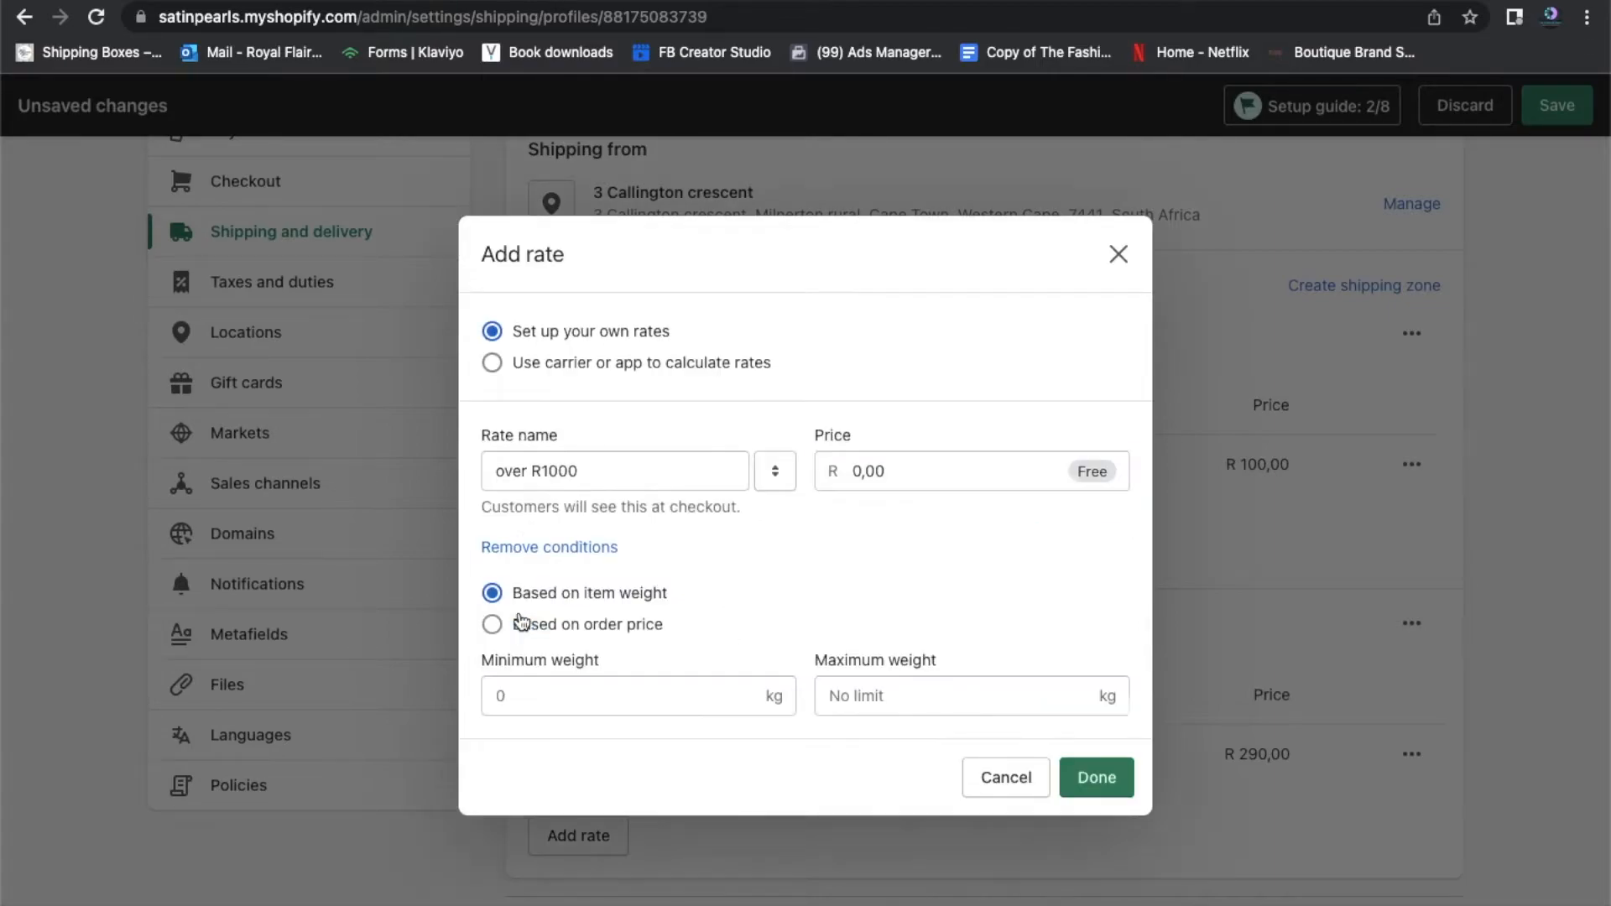
{"action": "left_click", "coordinate": [530, 625]}
{"action": "left_click", "coordinate": [583, 694]}
{"action": "type", "text": "1000"}
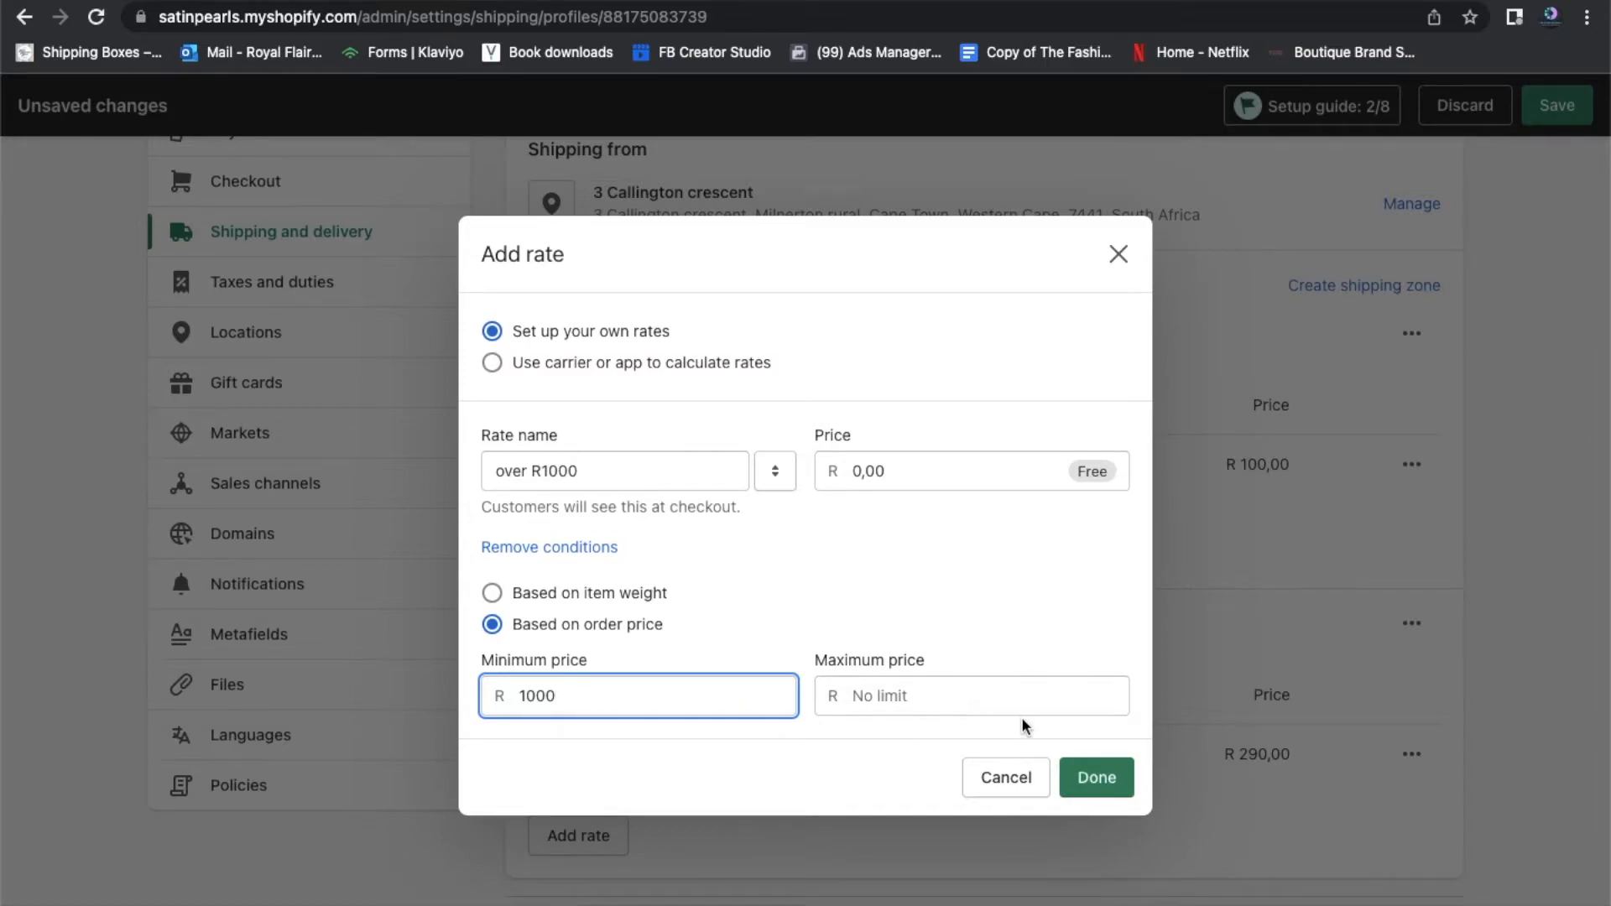
{"action": "left_click", "coordinate": [1096, 779]}
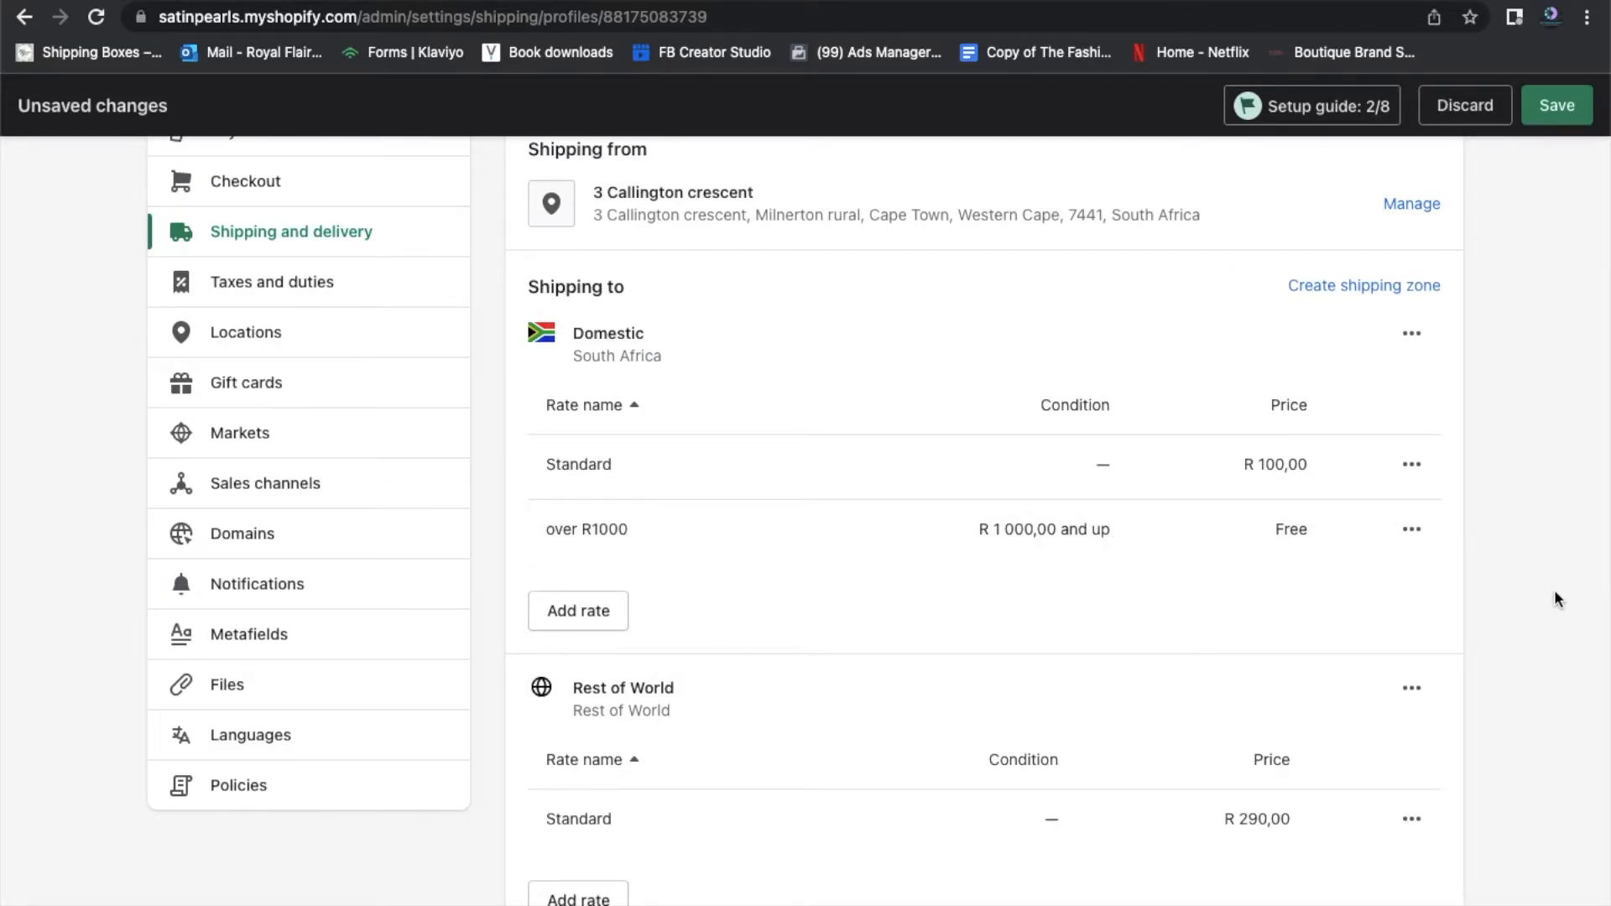
Save the General profile's shipping rate changes, leaving the Rest of World rate as it is
{"action": "scroll", "coordinate": [1518, 666], "scroll_direction": "down", "scroll_amount": 2}
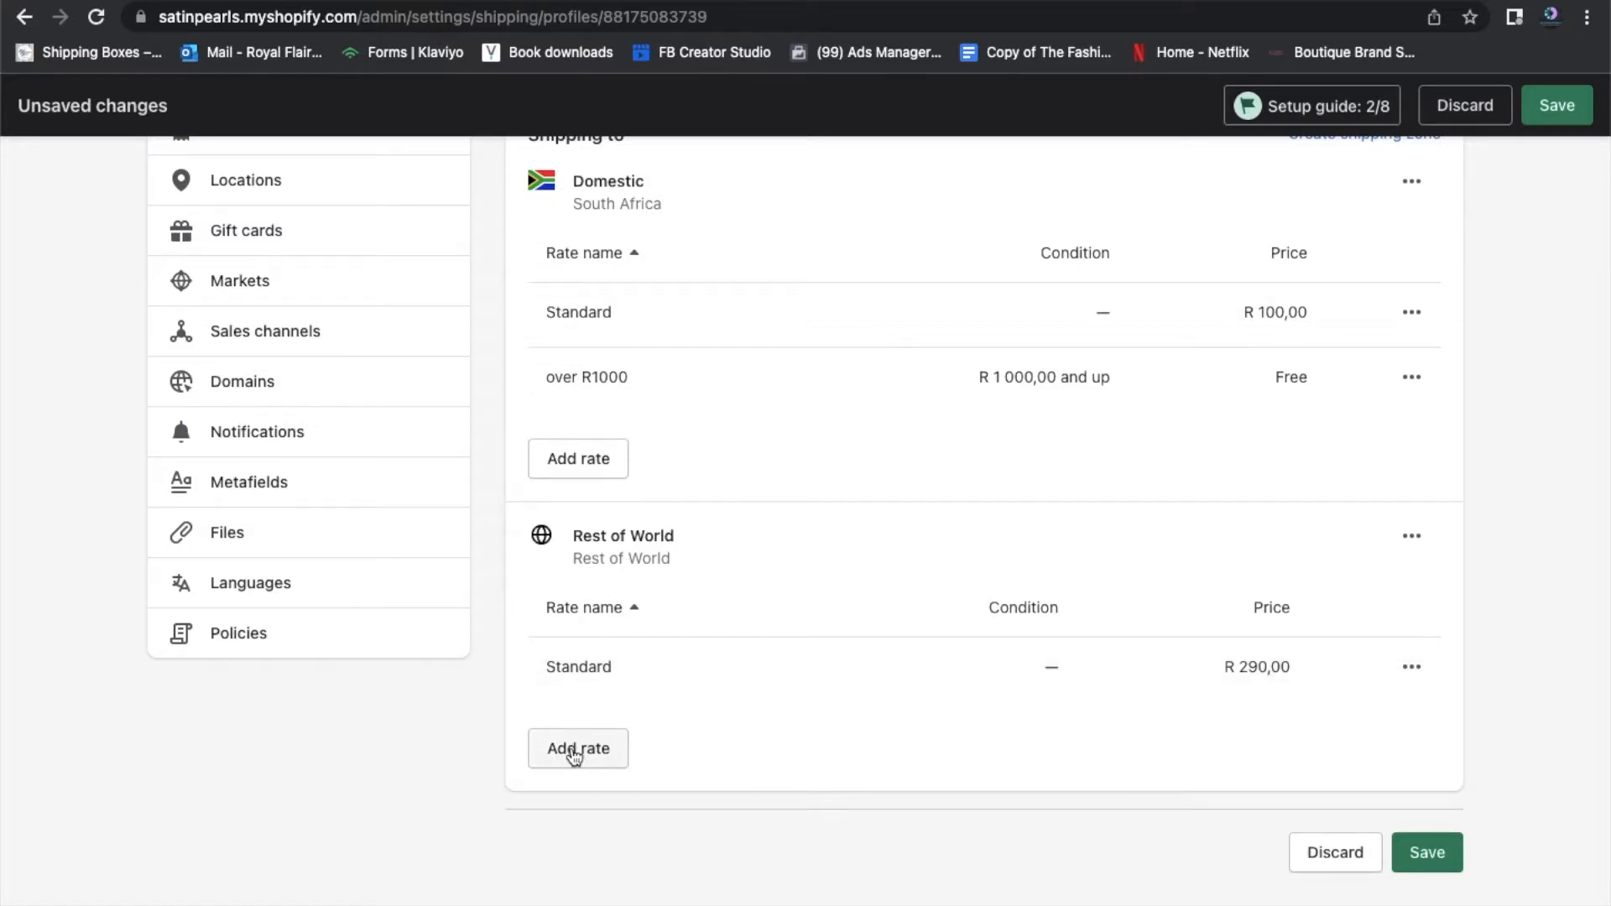
{"action": "left_click", "coordinate": [1413, 666]}
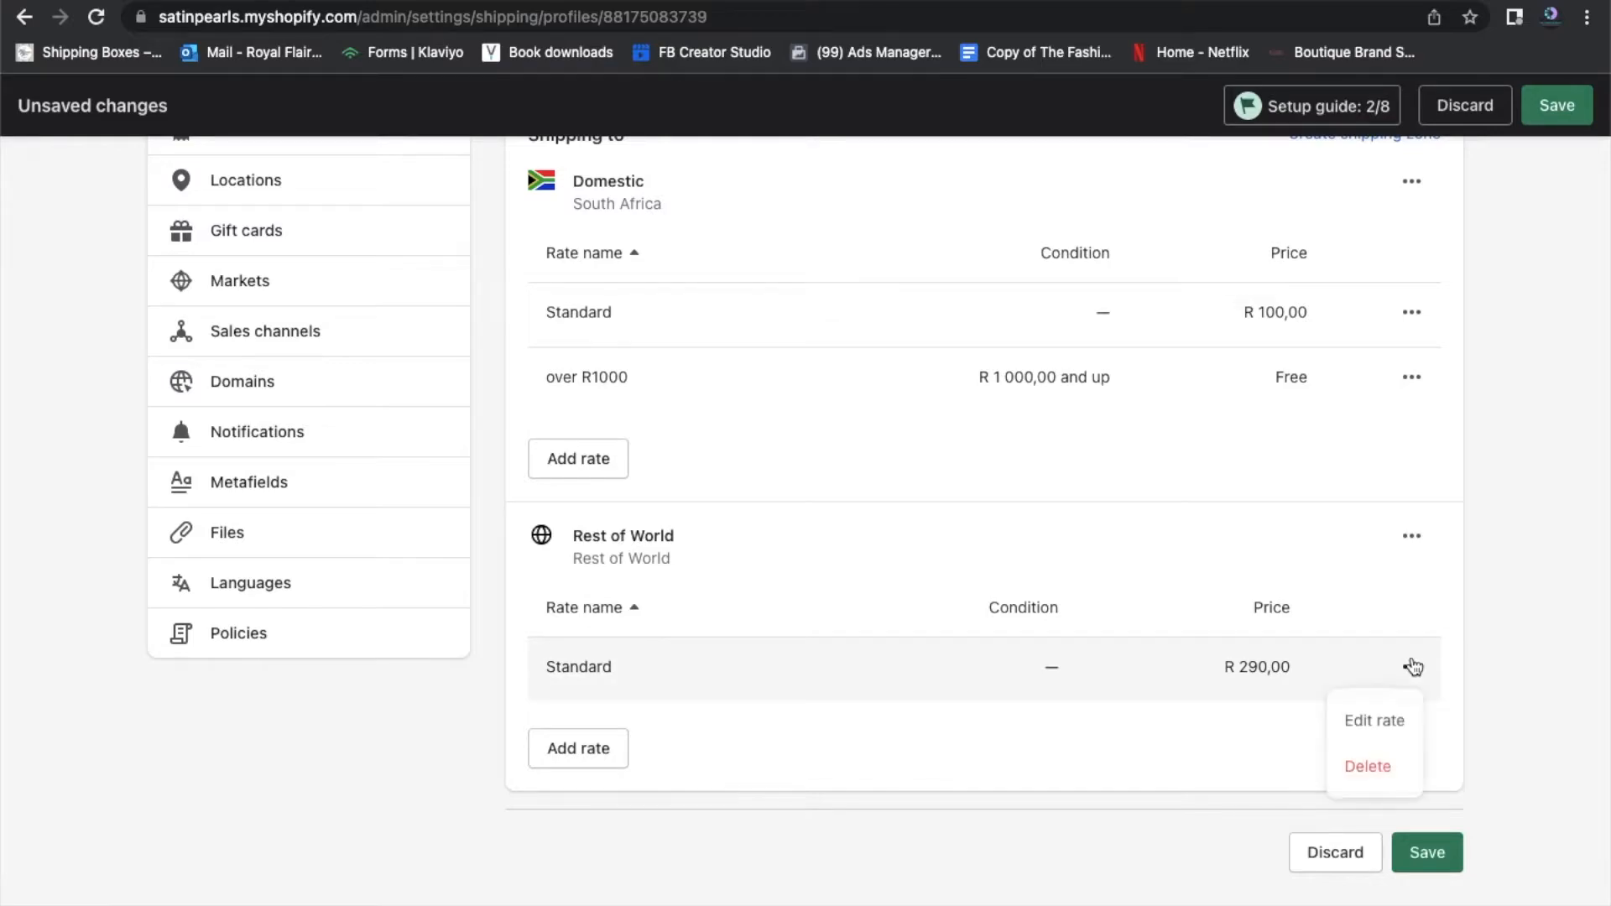
{"action": "left_click", "coordinate": [1514, 680]}
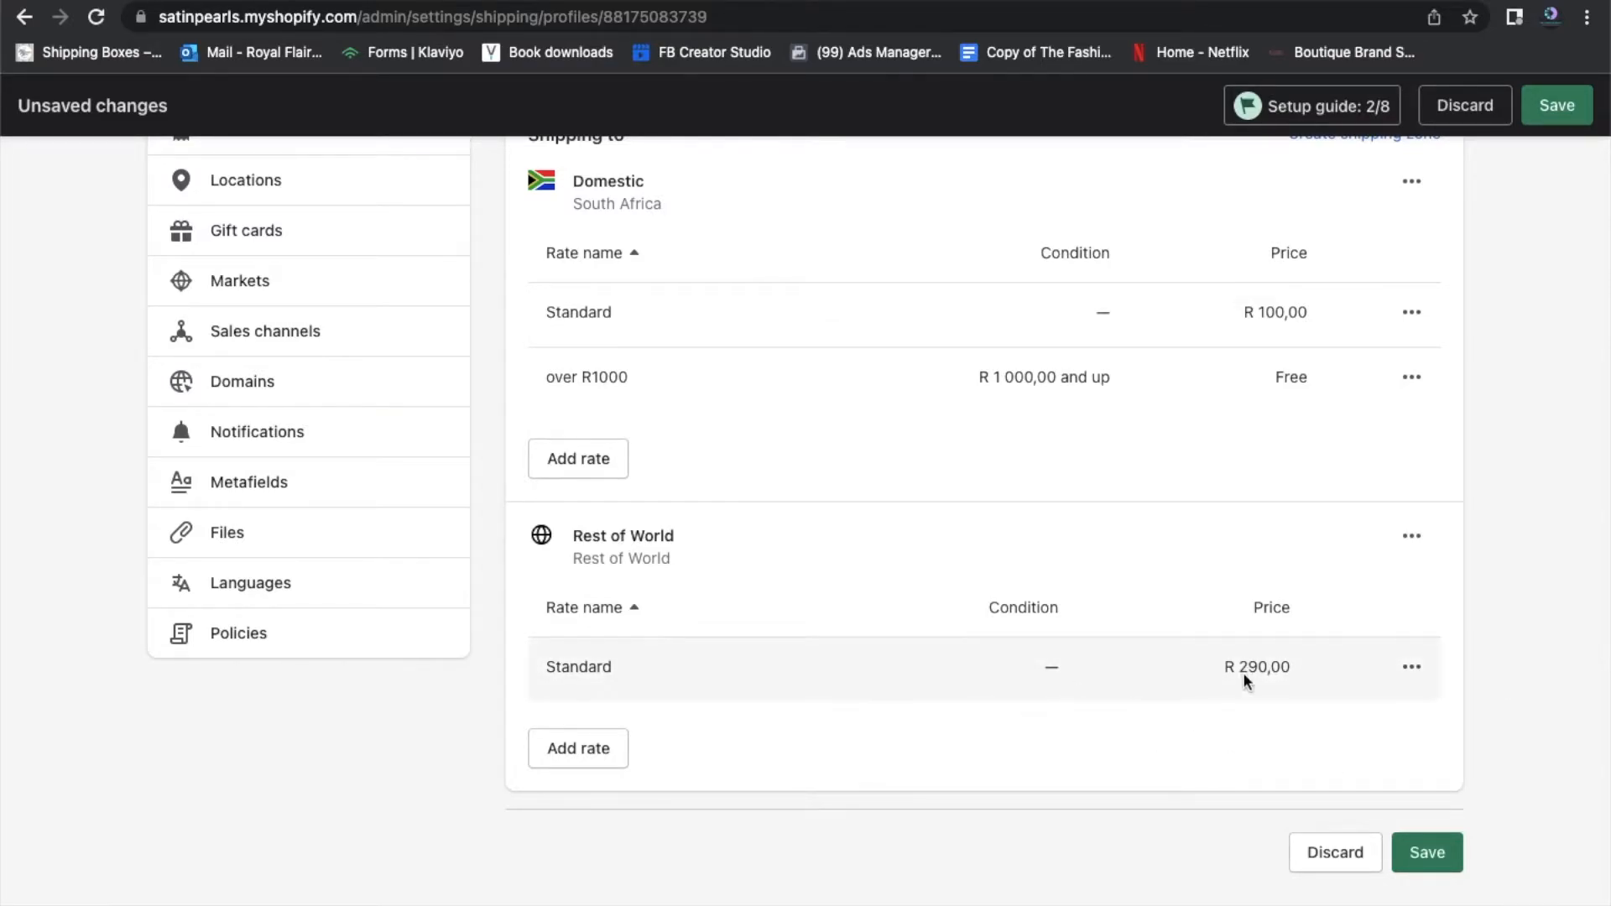
{"action": "left_click", "coordinate": [1419, 852]}
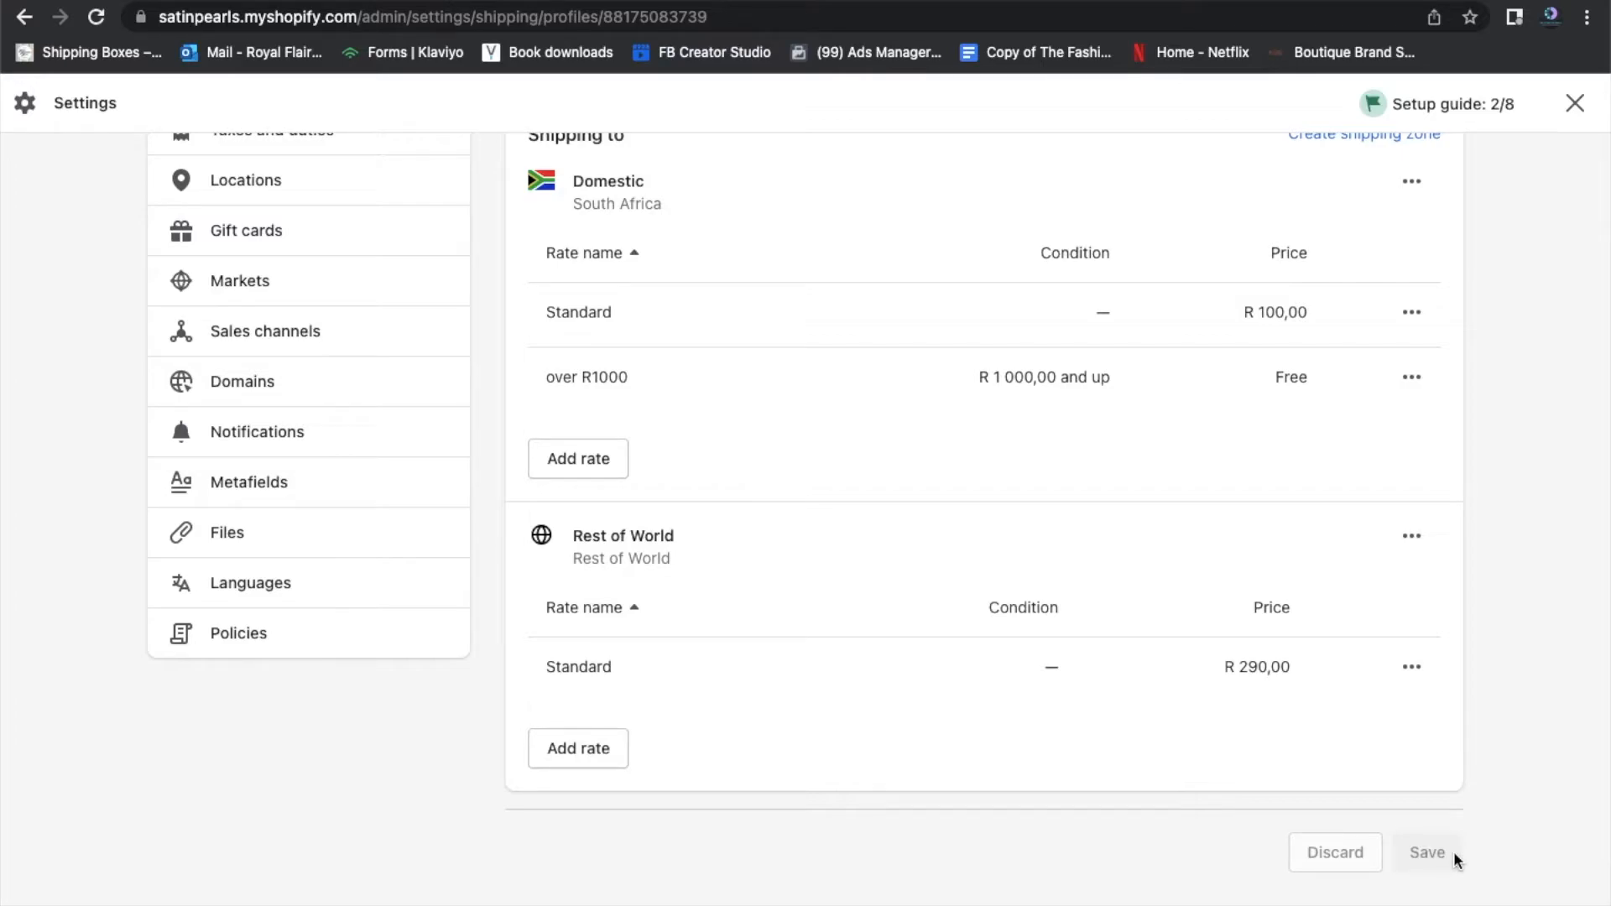
Open the Checkout settings and make customer accounts optional
{"action": "scroll", "coordinate": [1480, 732], "scroll_direction": "up", "scroll_amount": 10}
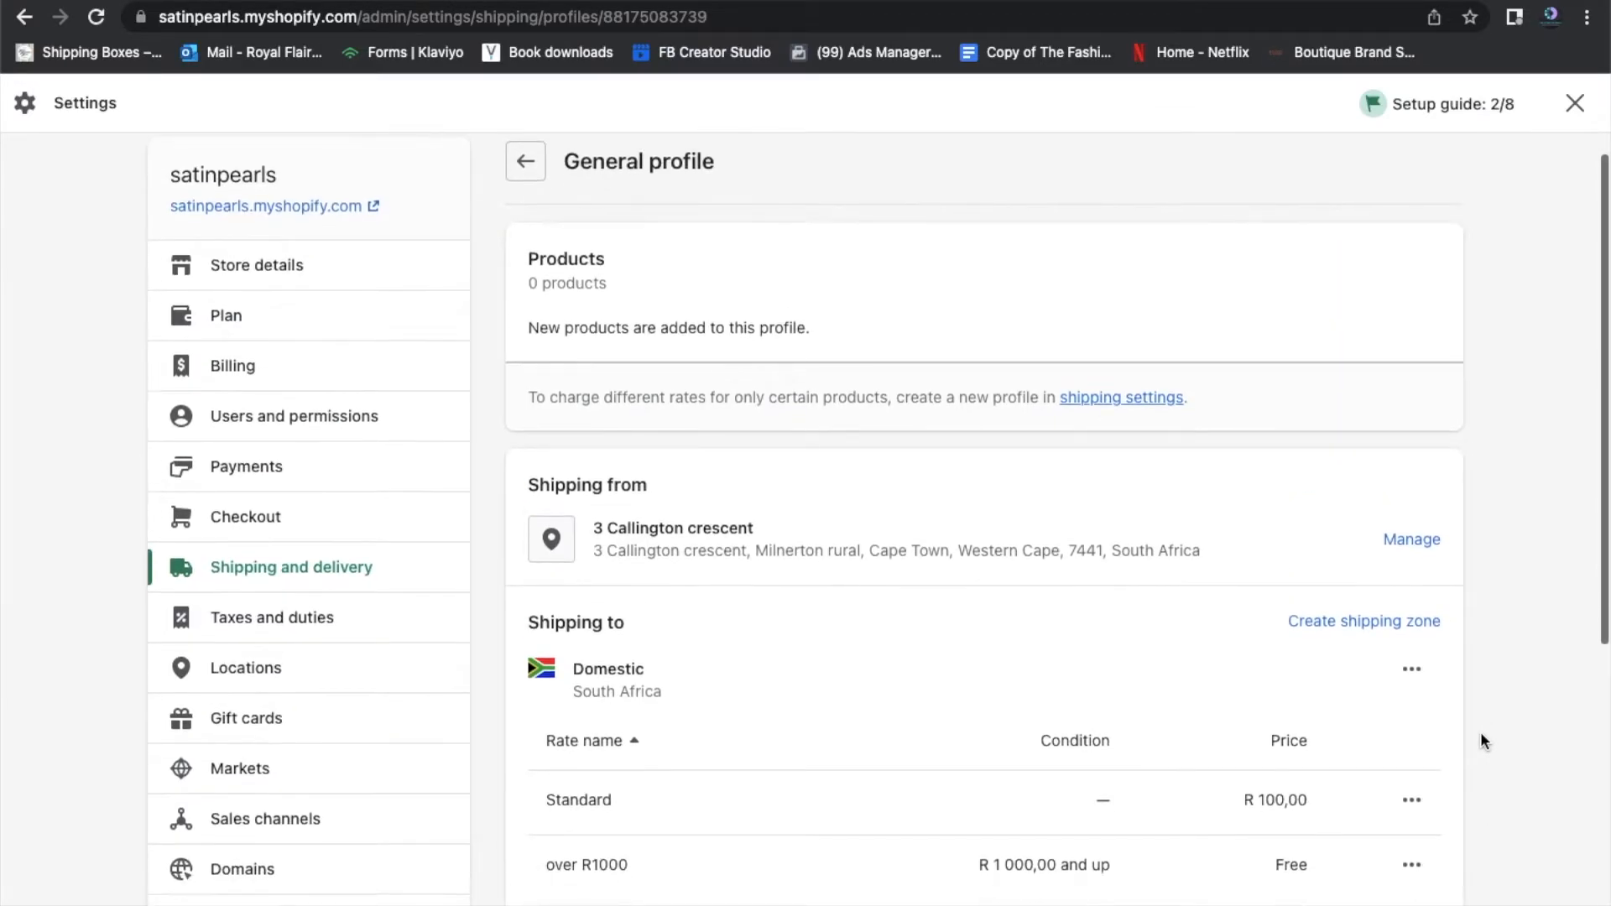
{"action": "left_click", "coordinate": [280, 516]}
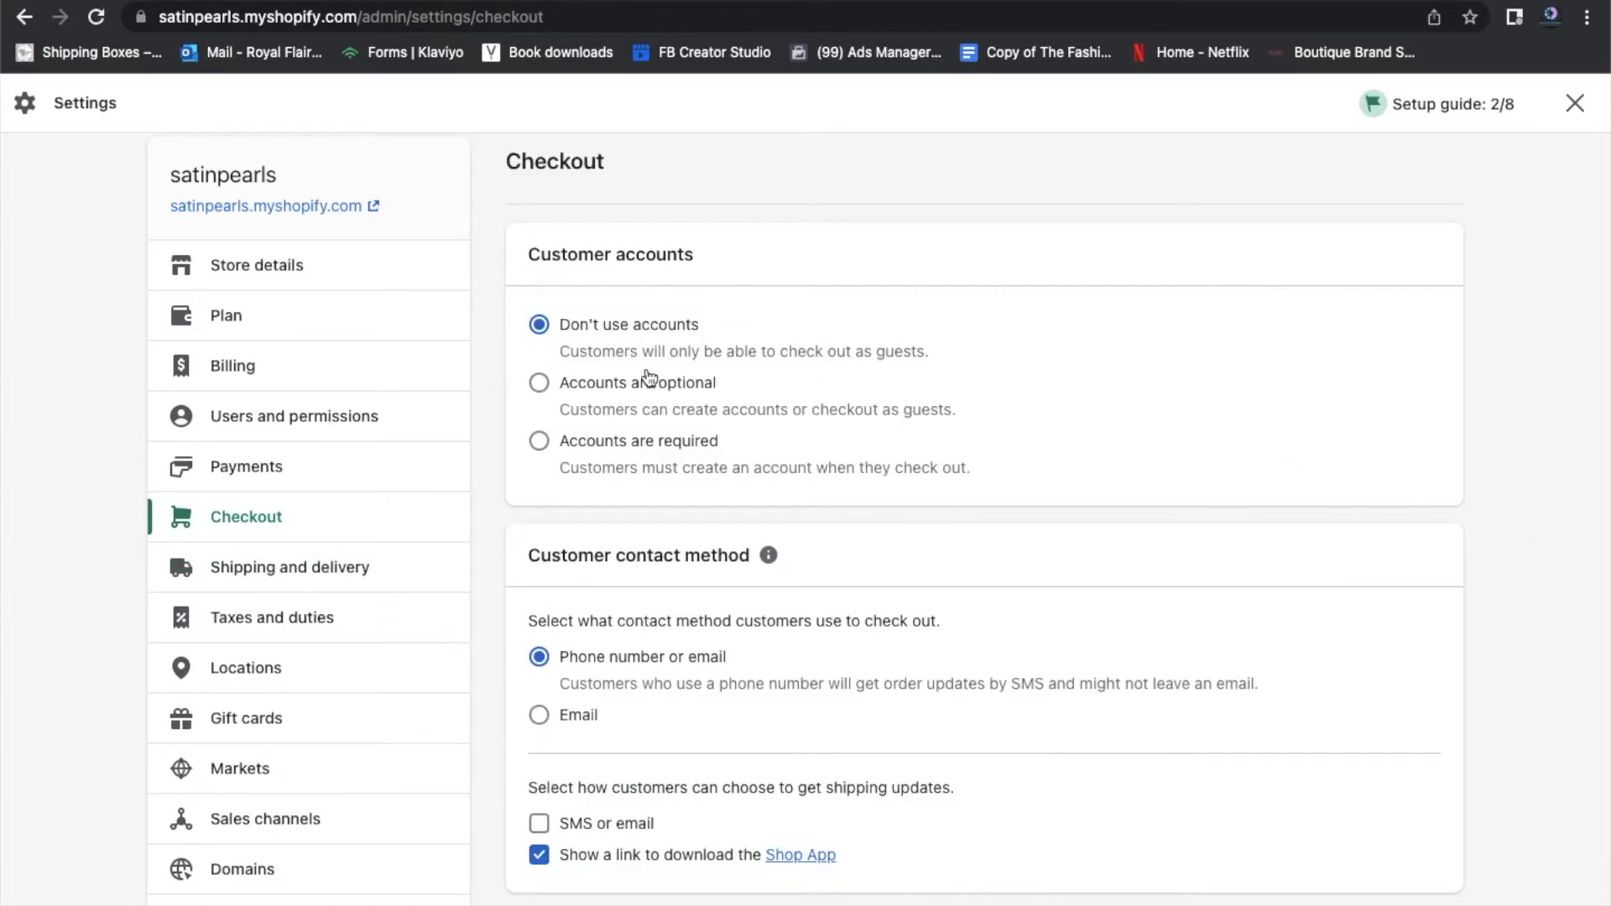
{"action": "left_click", "coordinate": [604, 401]}
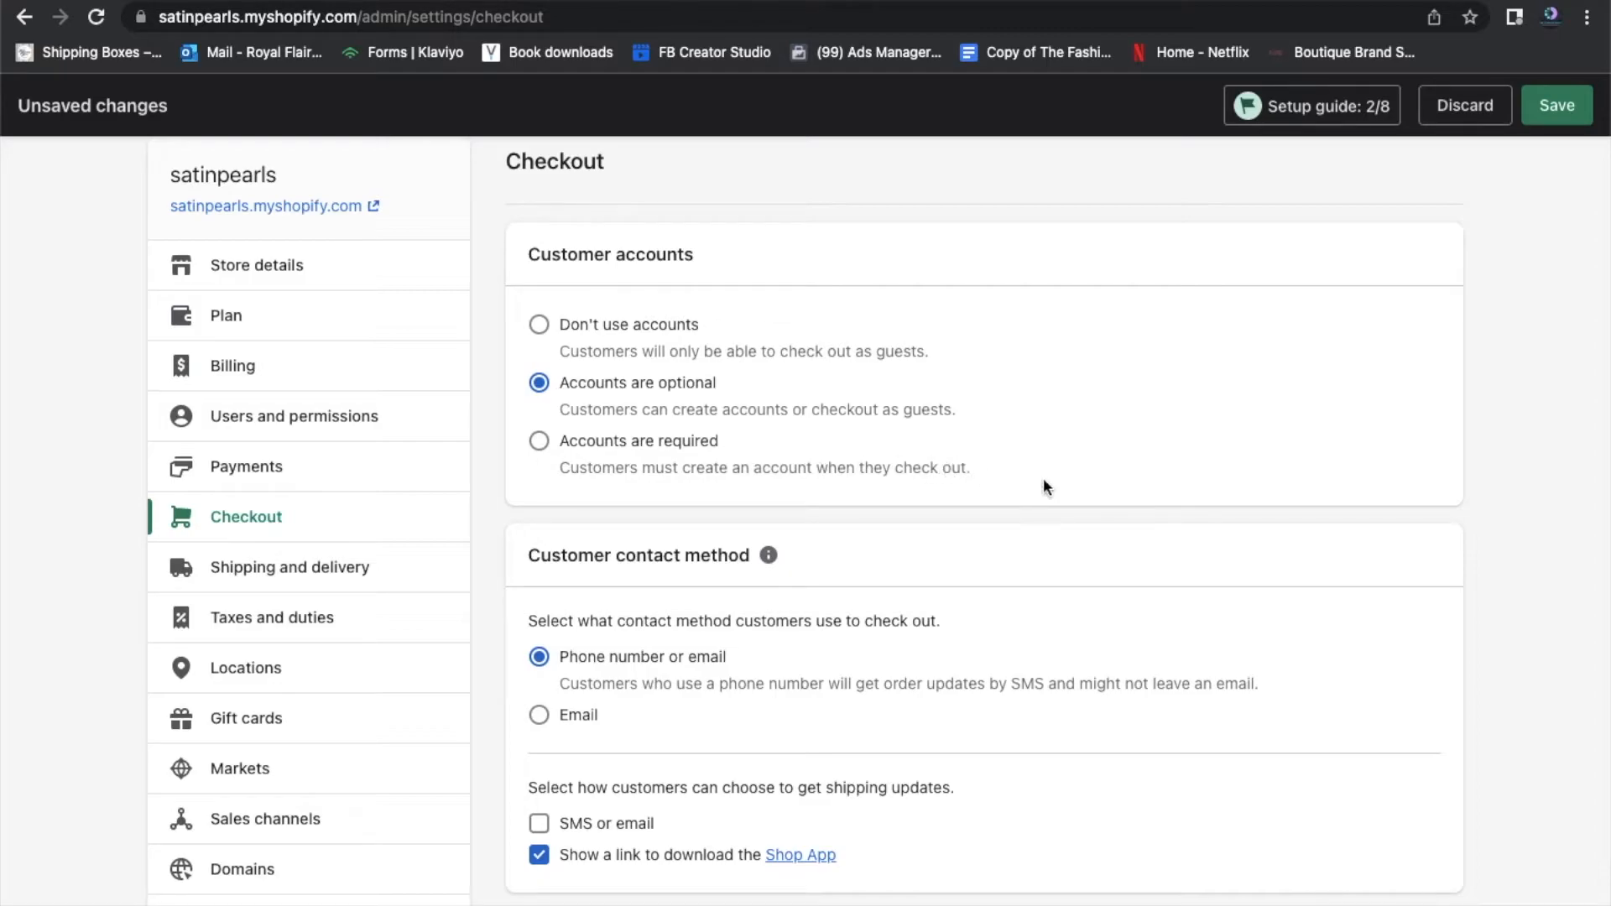
Examine the checkout options for the customer contact method and shipping updates
{"action": "scroll", "coordinate": [1571, 542], "scroll_direction": "down", "scroll_amount": 3}
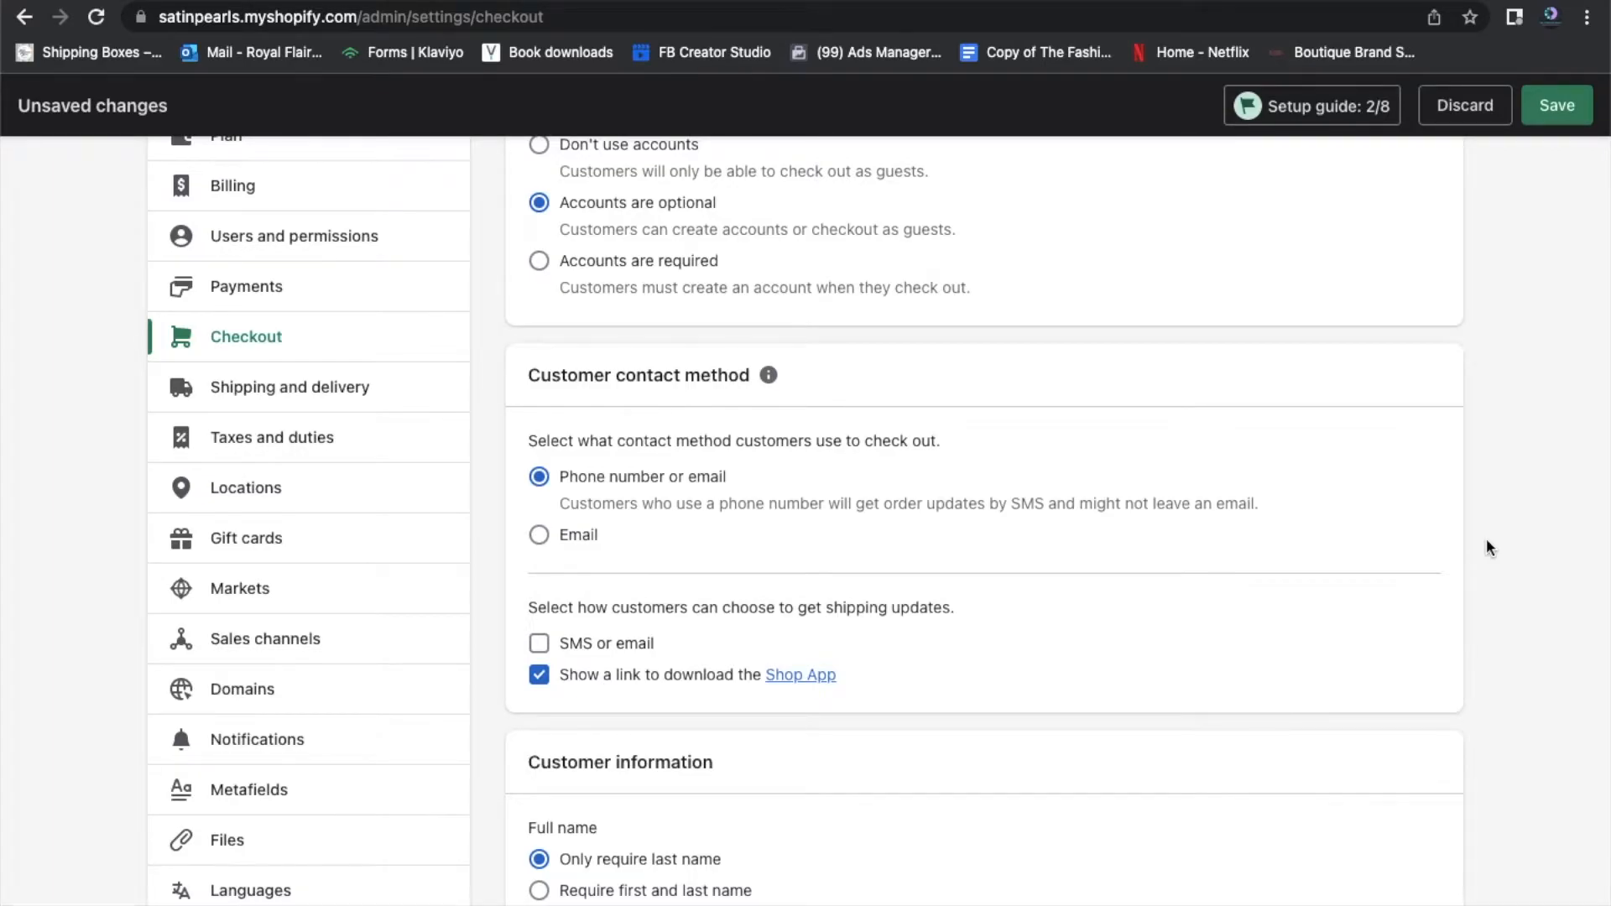
{"action": "scroll", "coordinate": [1487, 547], "scroll_direction": "down", "scroll_amount": 2}
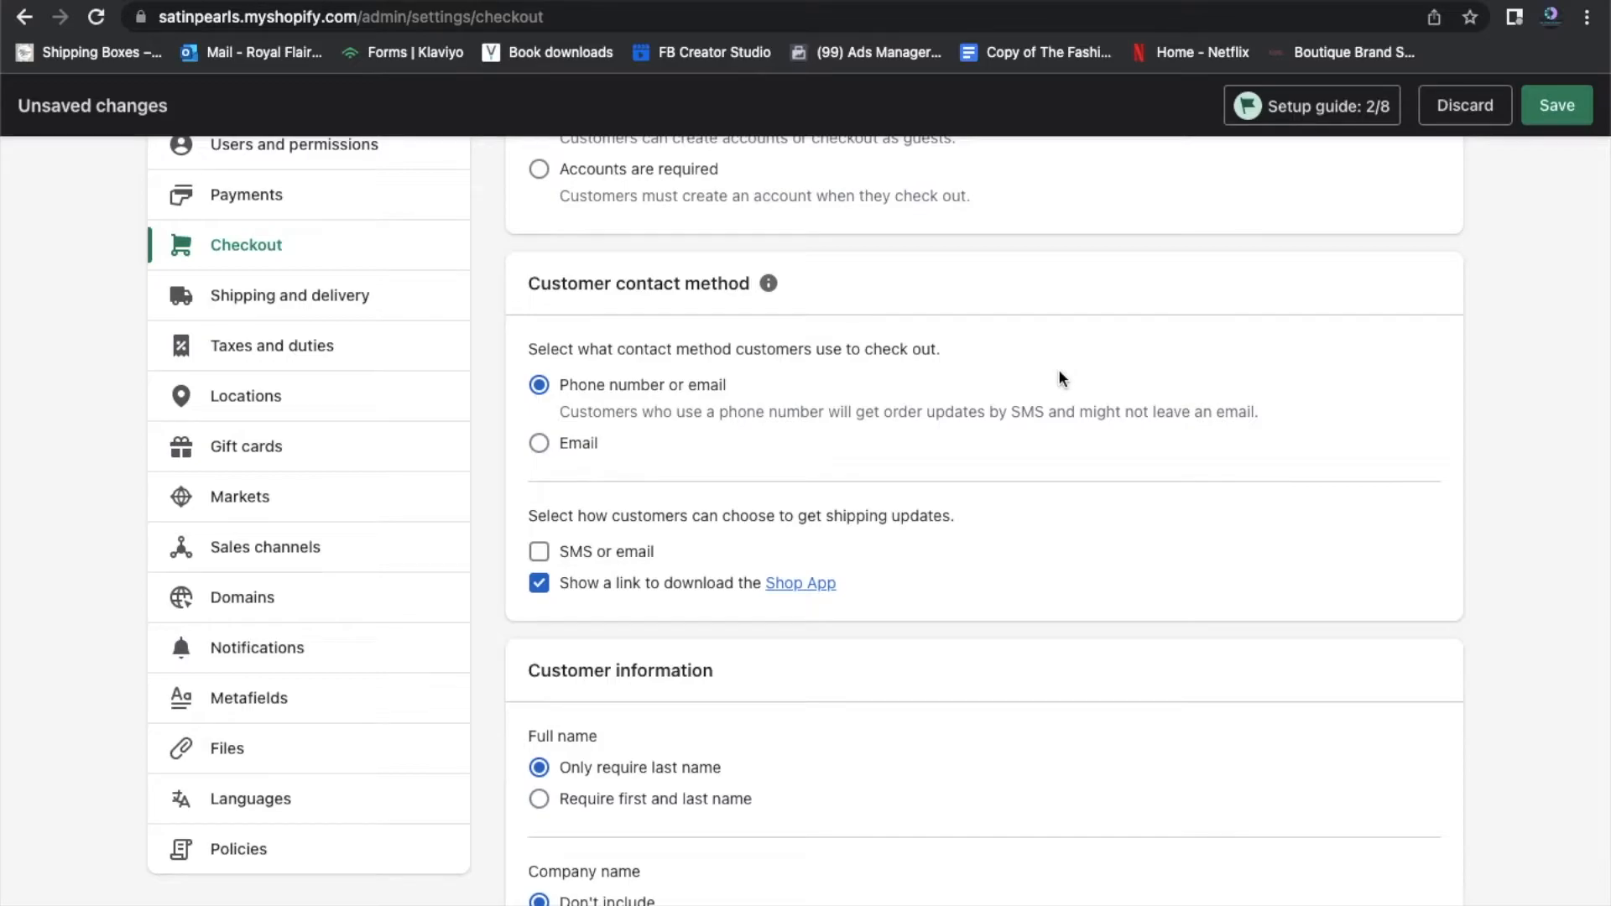
{"action": "scroll", "coordinate": [1106, 412], "scroll_direction": "down", "scroll_amount": 1}
{"action": "scroll", "coordinate": [1106, 420], "scroll_direction": "up", "scroll_amount": 1}
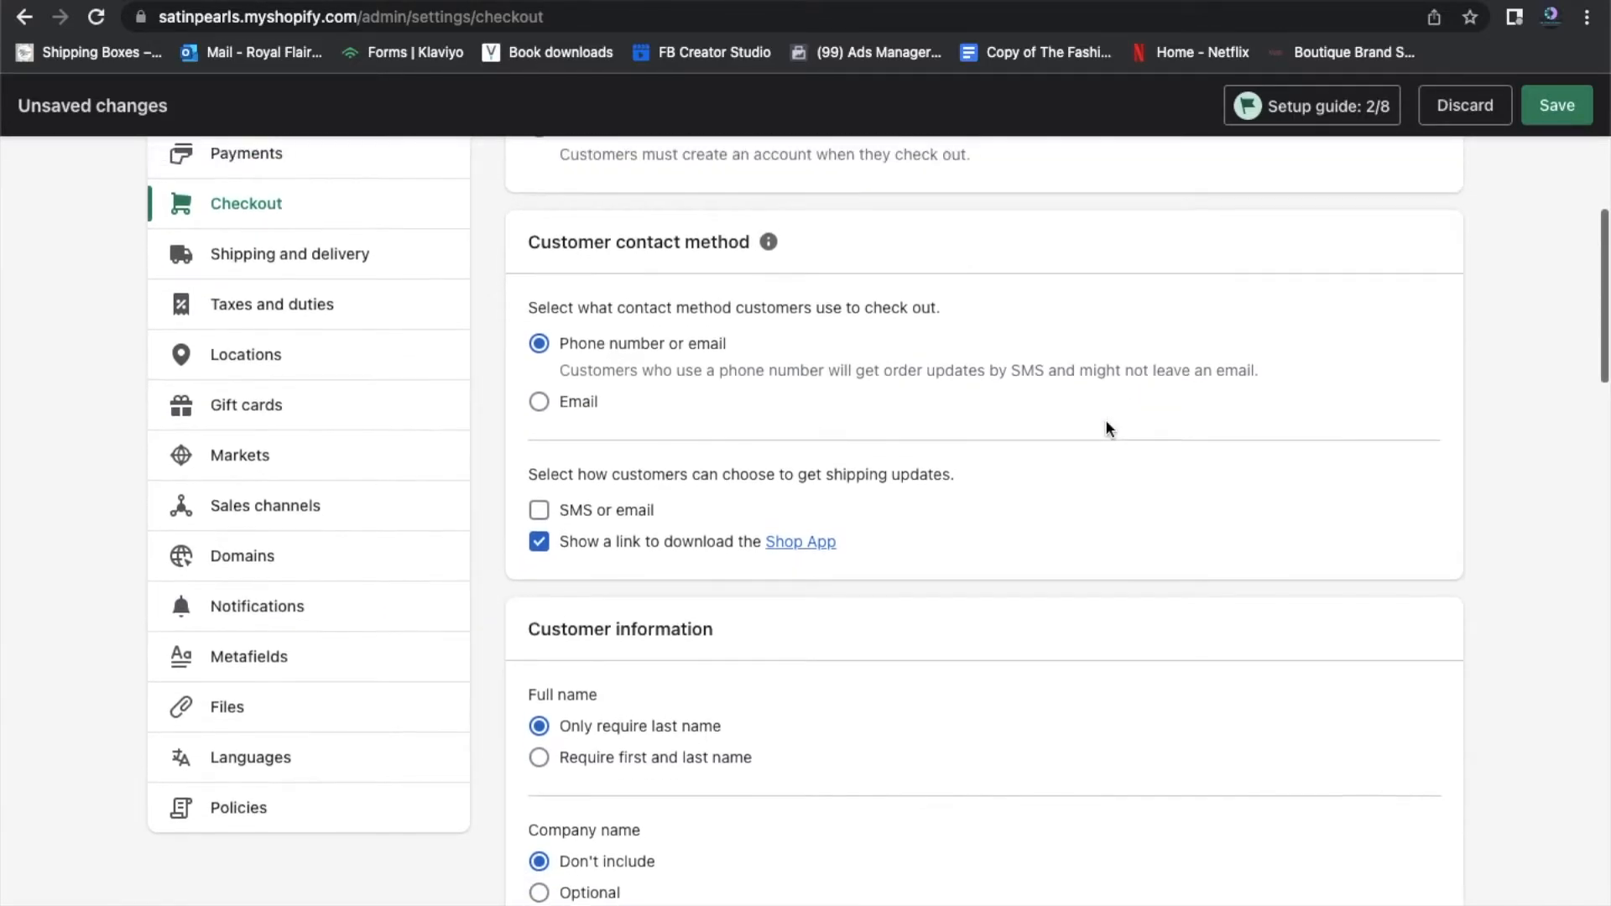
{"action": "scroll", "coordinate": [1099, 422], "scroll_direction": "up", "scroll_amount": 1}
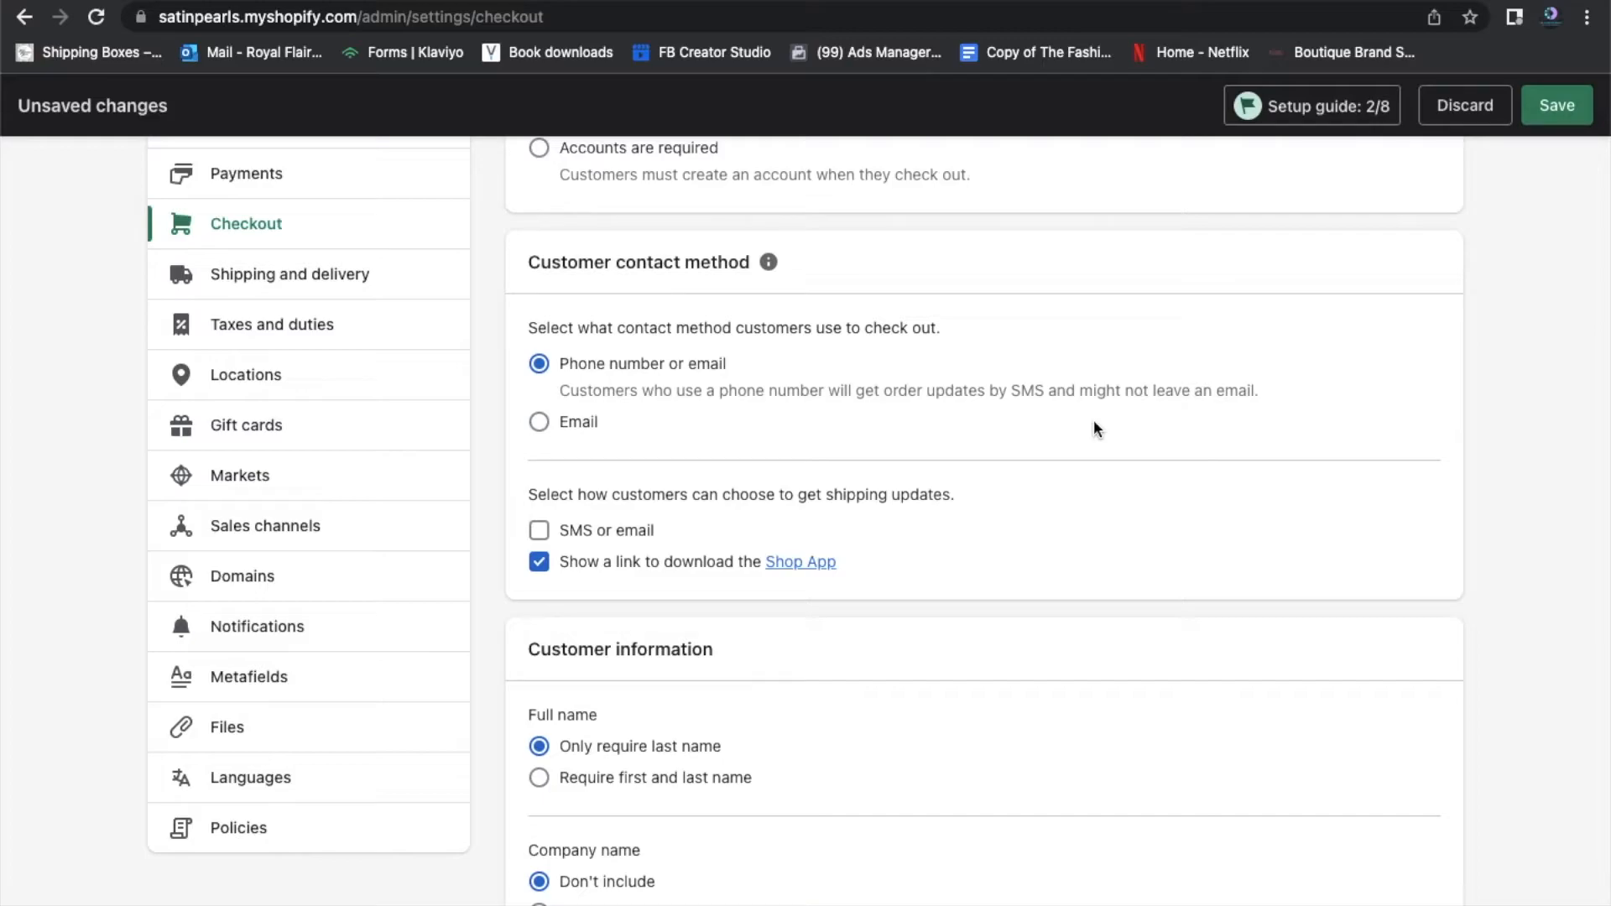
Let customers get shipping updates by SMS or email, and turn off the link to download the Shop App
{"action": "scroll", "coordinate": [1094, 428], "scroll_direction": "down", "scroll_amount": 1}
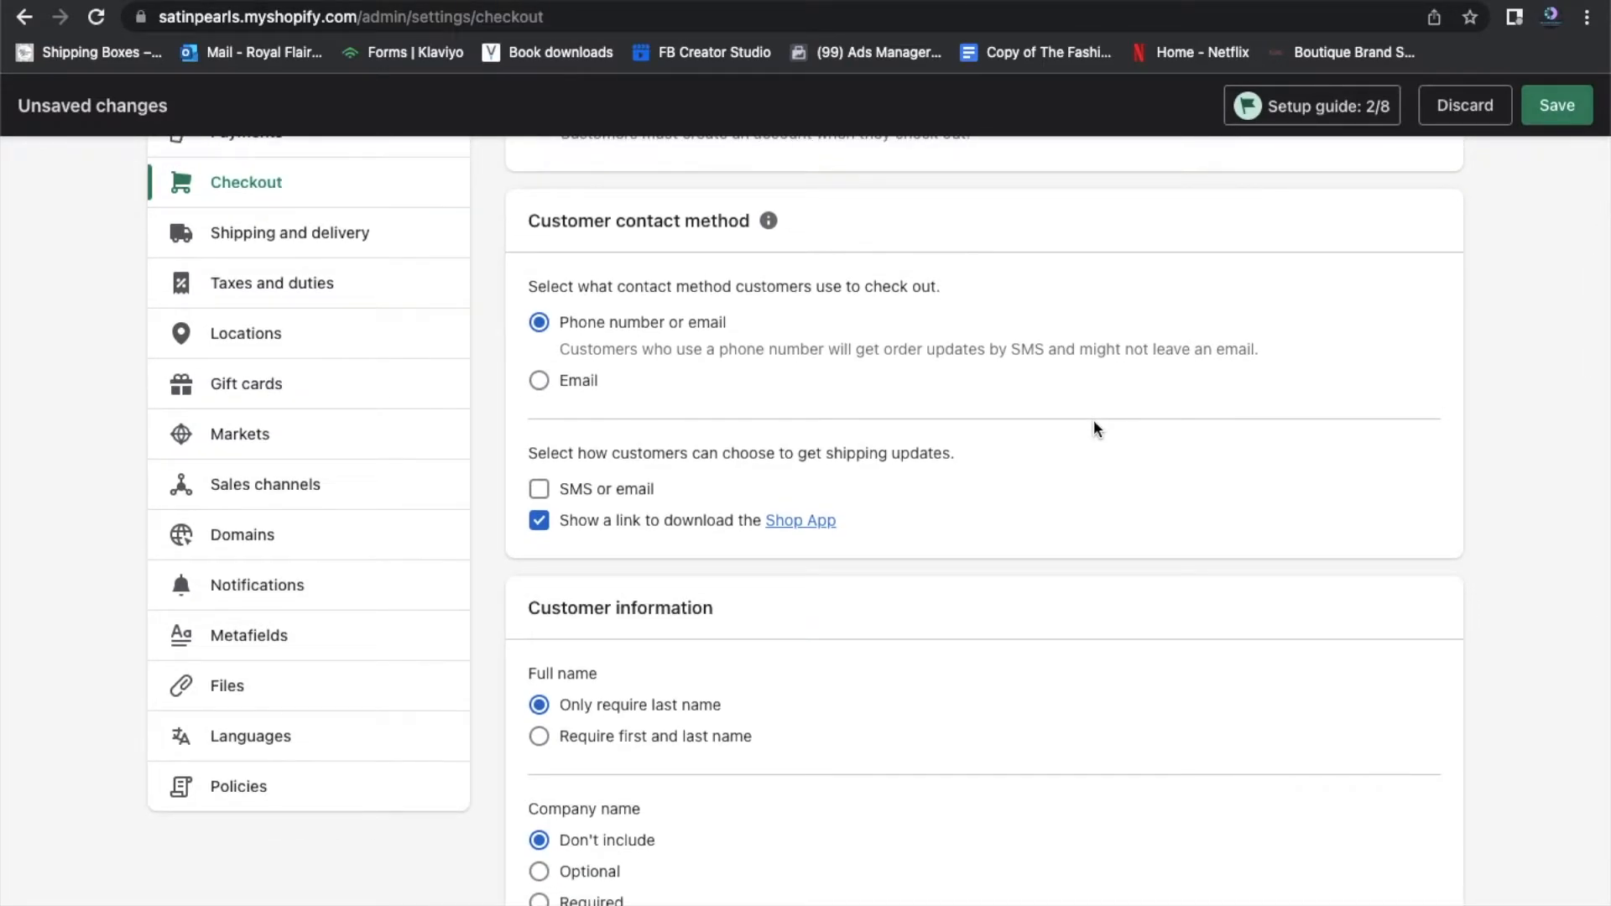
{"action": "scroll", "coordinate": [1094, 428], "scroll_direction": "down", "scroll_amount": 1}
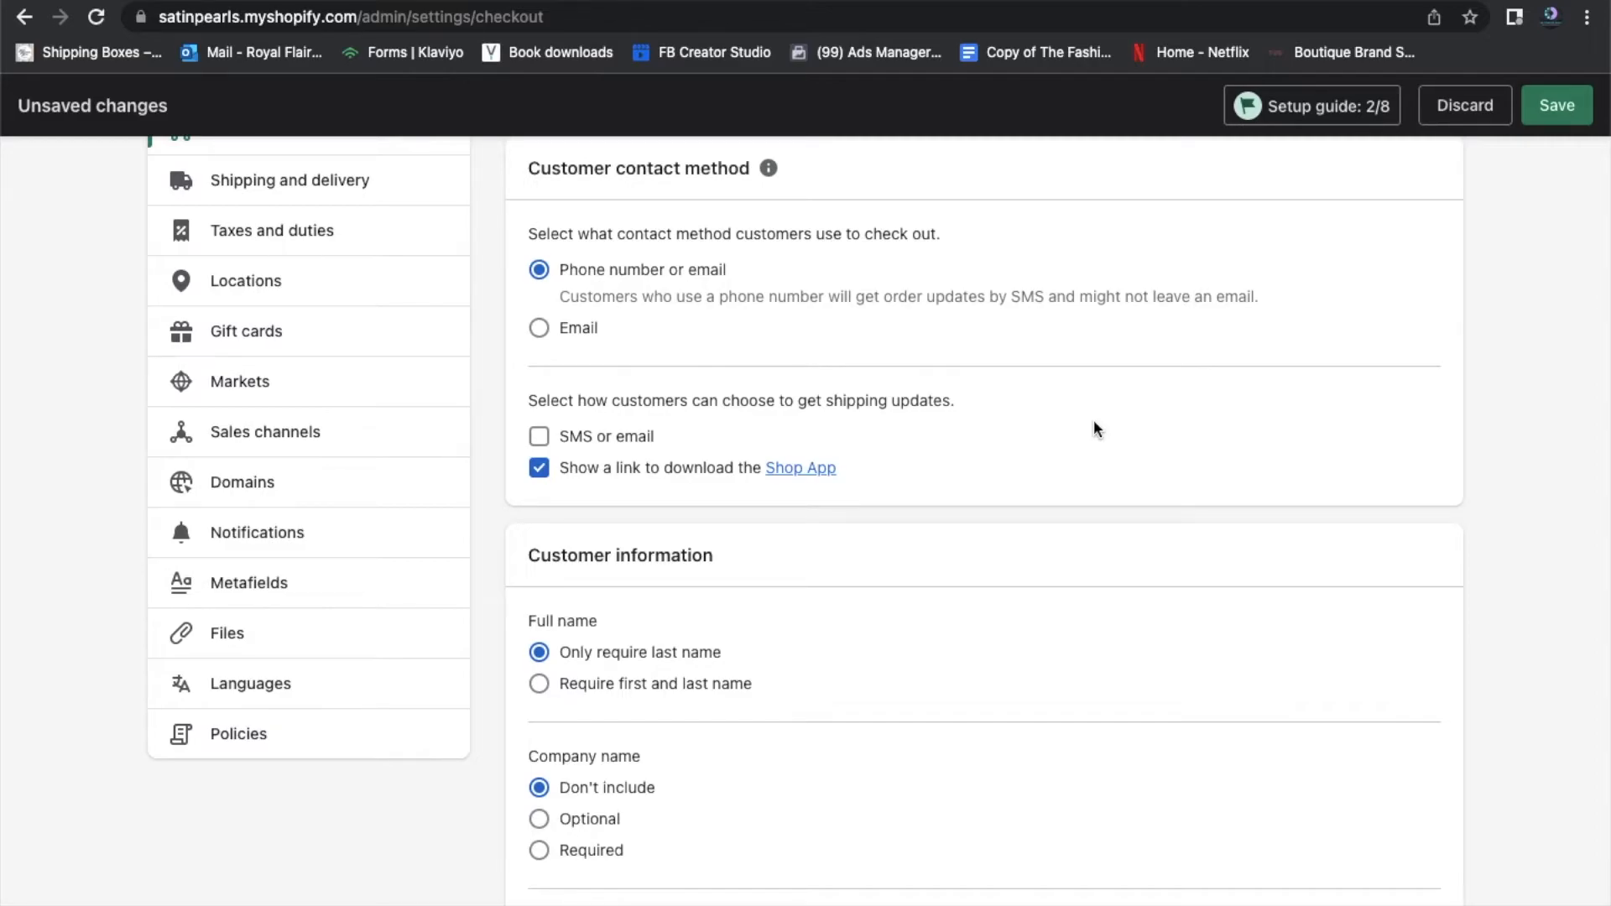
{"action": "left_click", "coordinate": [637, 445]}
{"action": "scroll", "coordinate": [1138, 485], "scroll_direction": "down", "scroll_amount": 4}
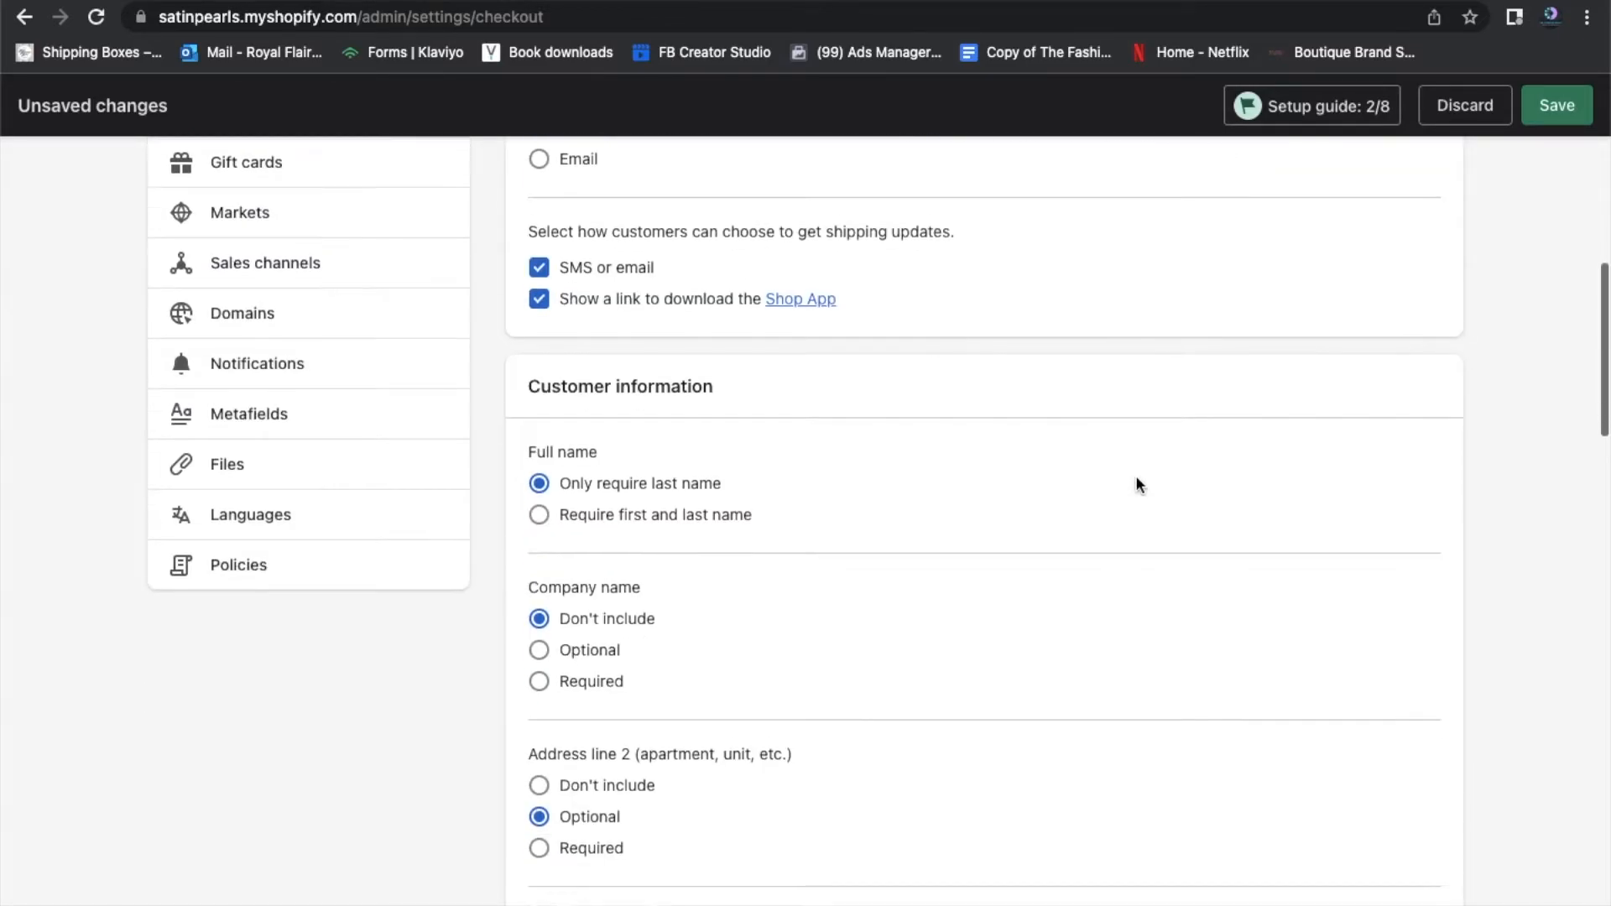
{"action": "left_click", "coordinate": [541, 286]}
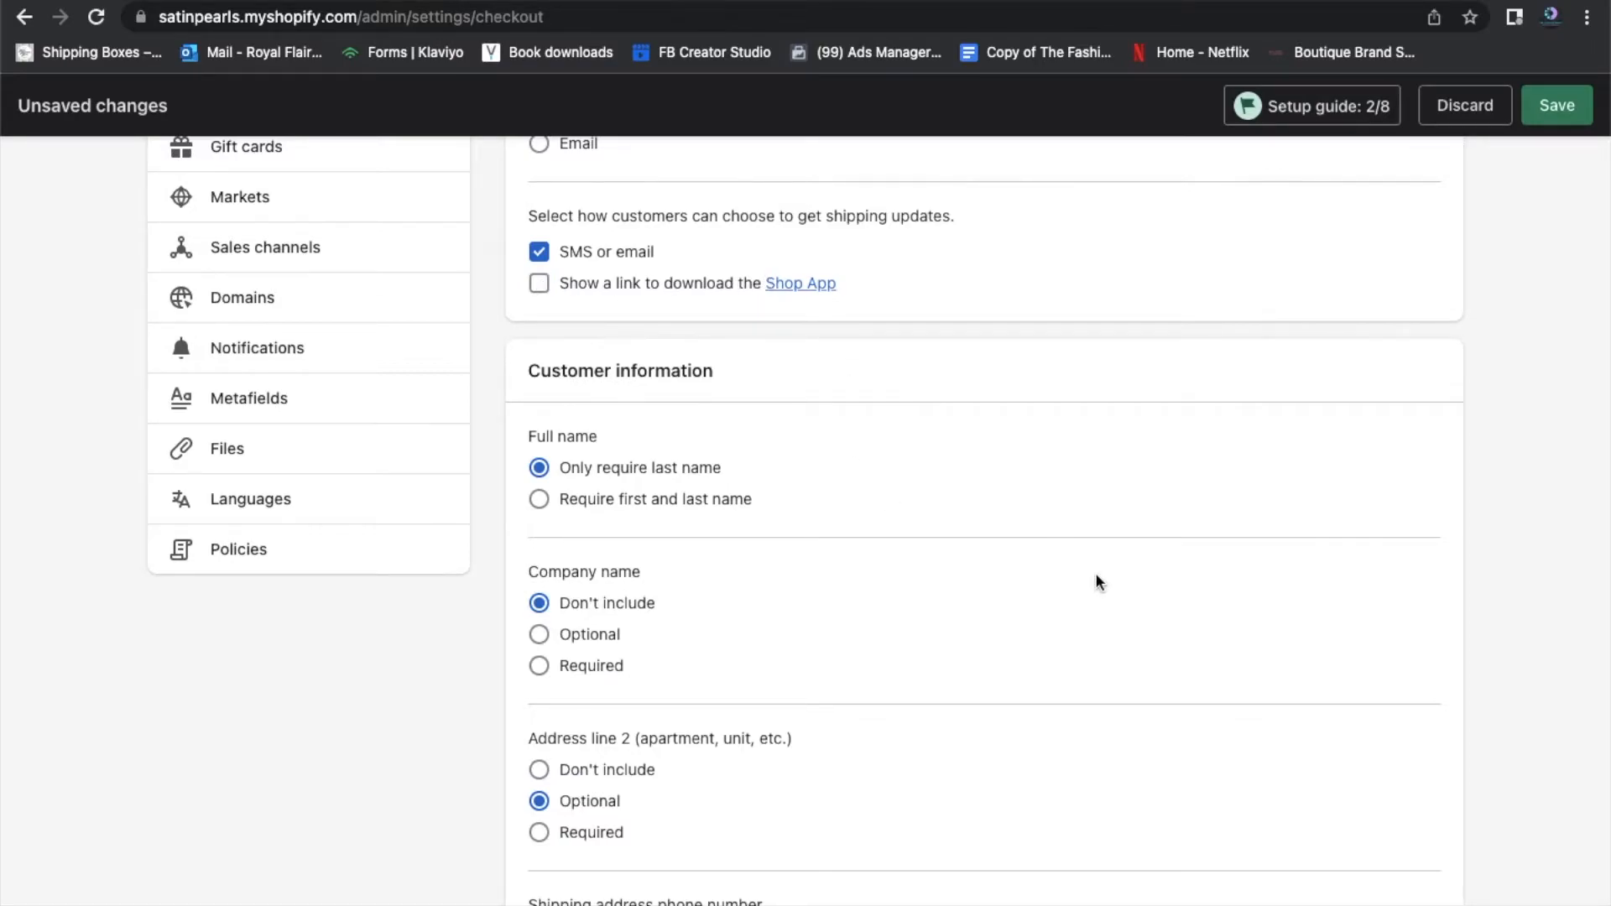
In the checkout's customer information, require first and last name and make the company name required
{"action": "scroll", "coordinate": [1095, 573], "scroll_direction": "down", "scroll_amount": 2}
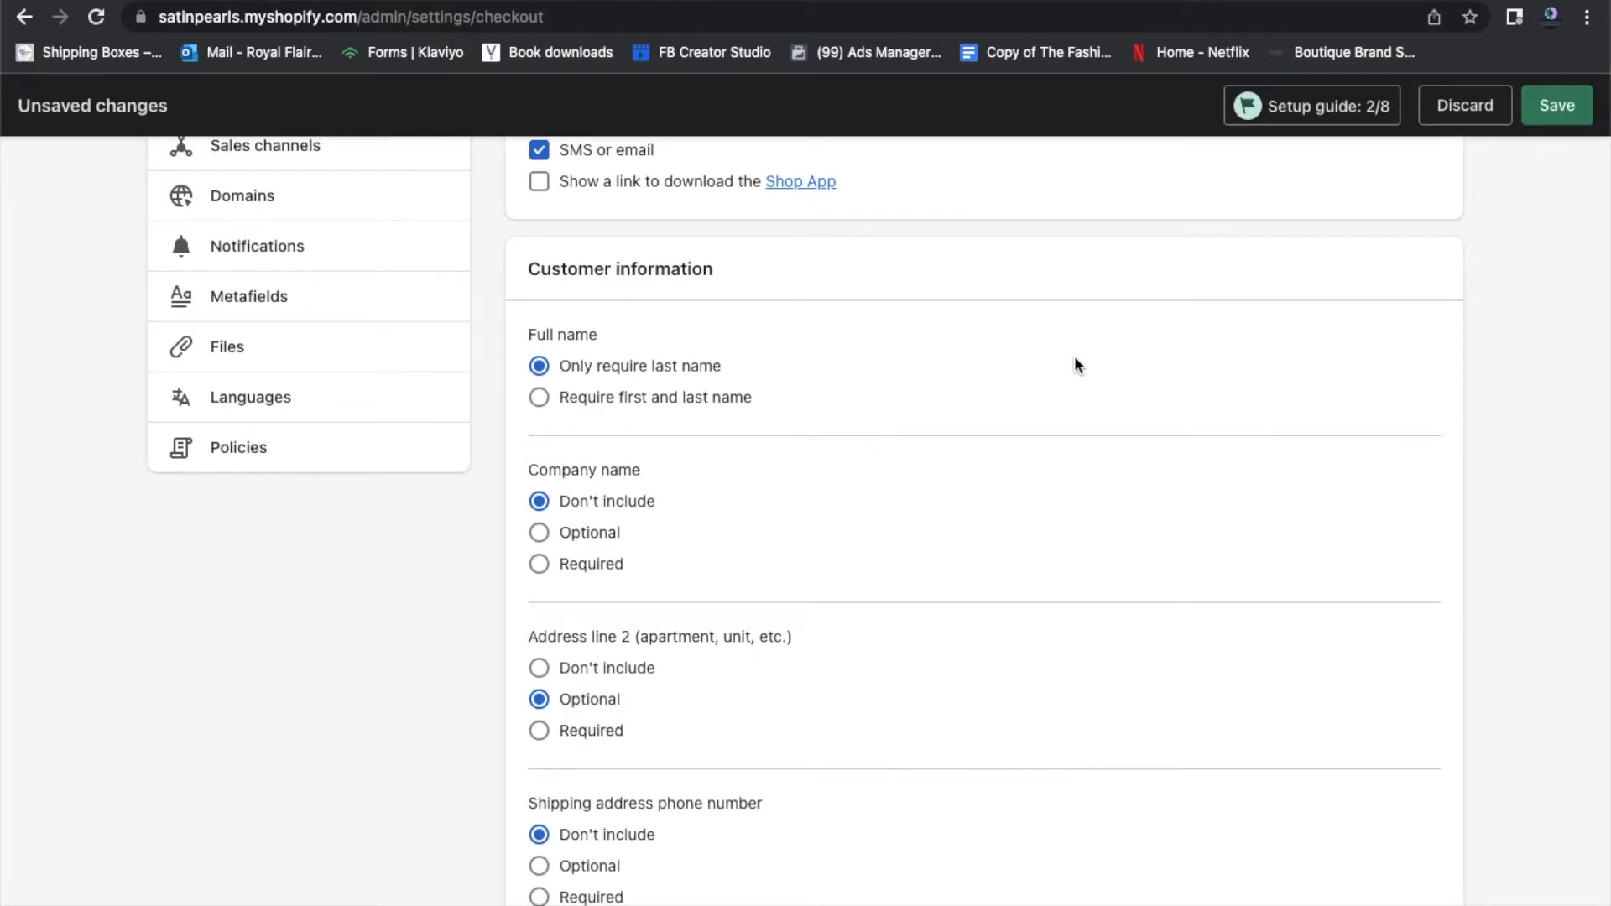
{"action": "scroll", "coordinate": [1078, 366], "scroll_direction": "down", "scroll_amount": 1}
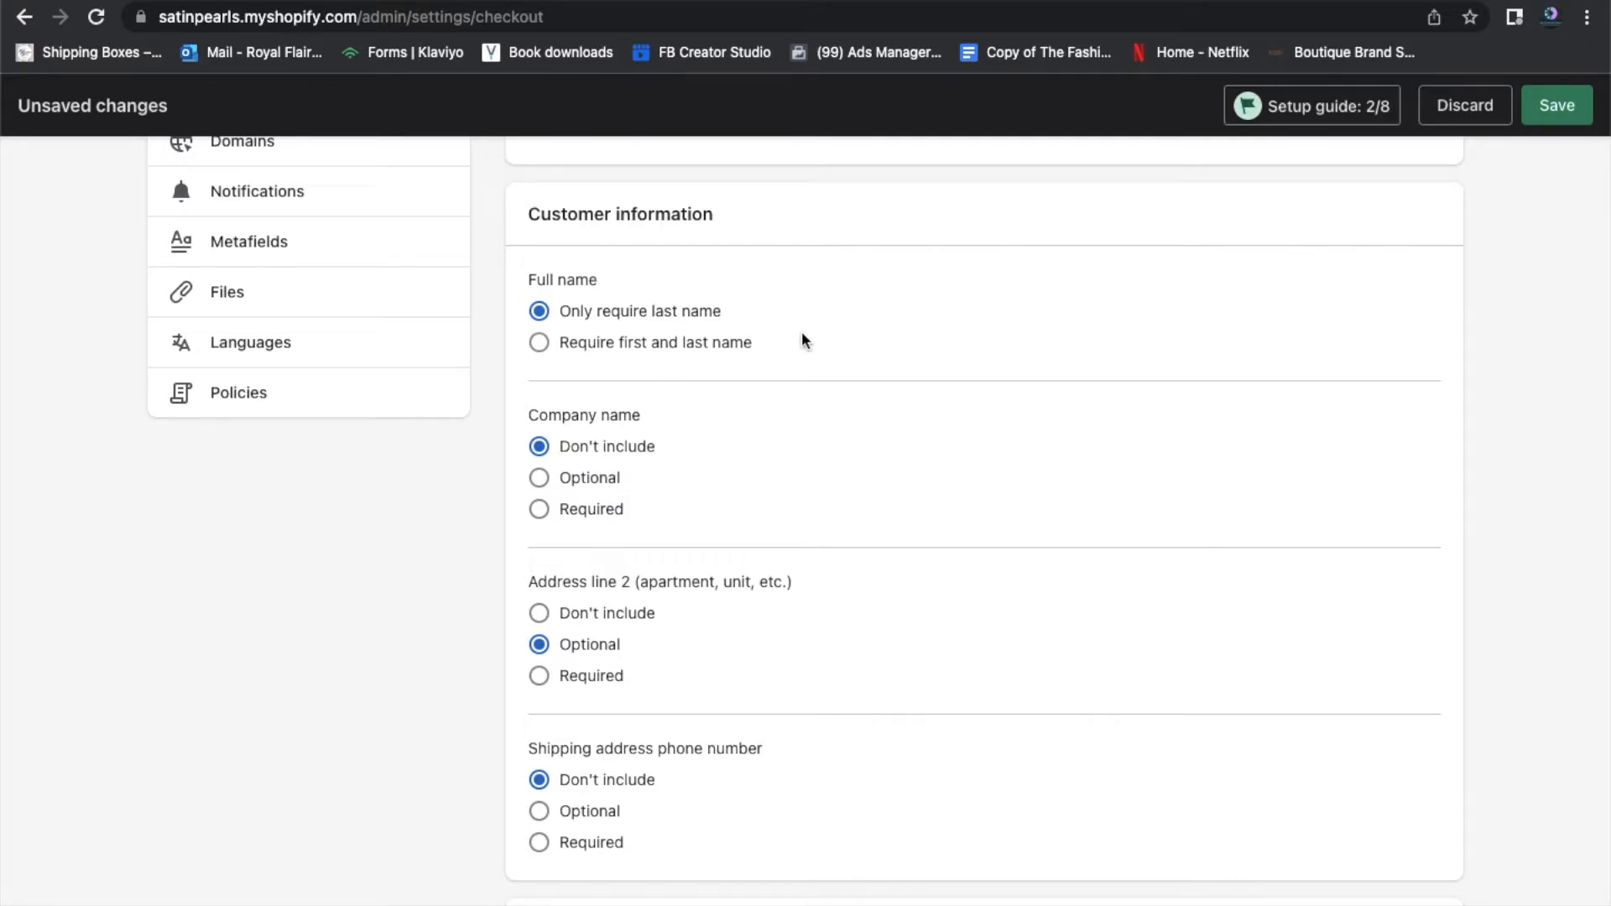
{"action": "left_click", "coordinate": [683, 344]}
{"action": "scroll", "coordinate": [938, 359], "scroll_direction": "down", "scroll_amount": 2}
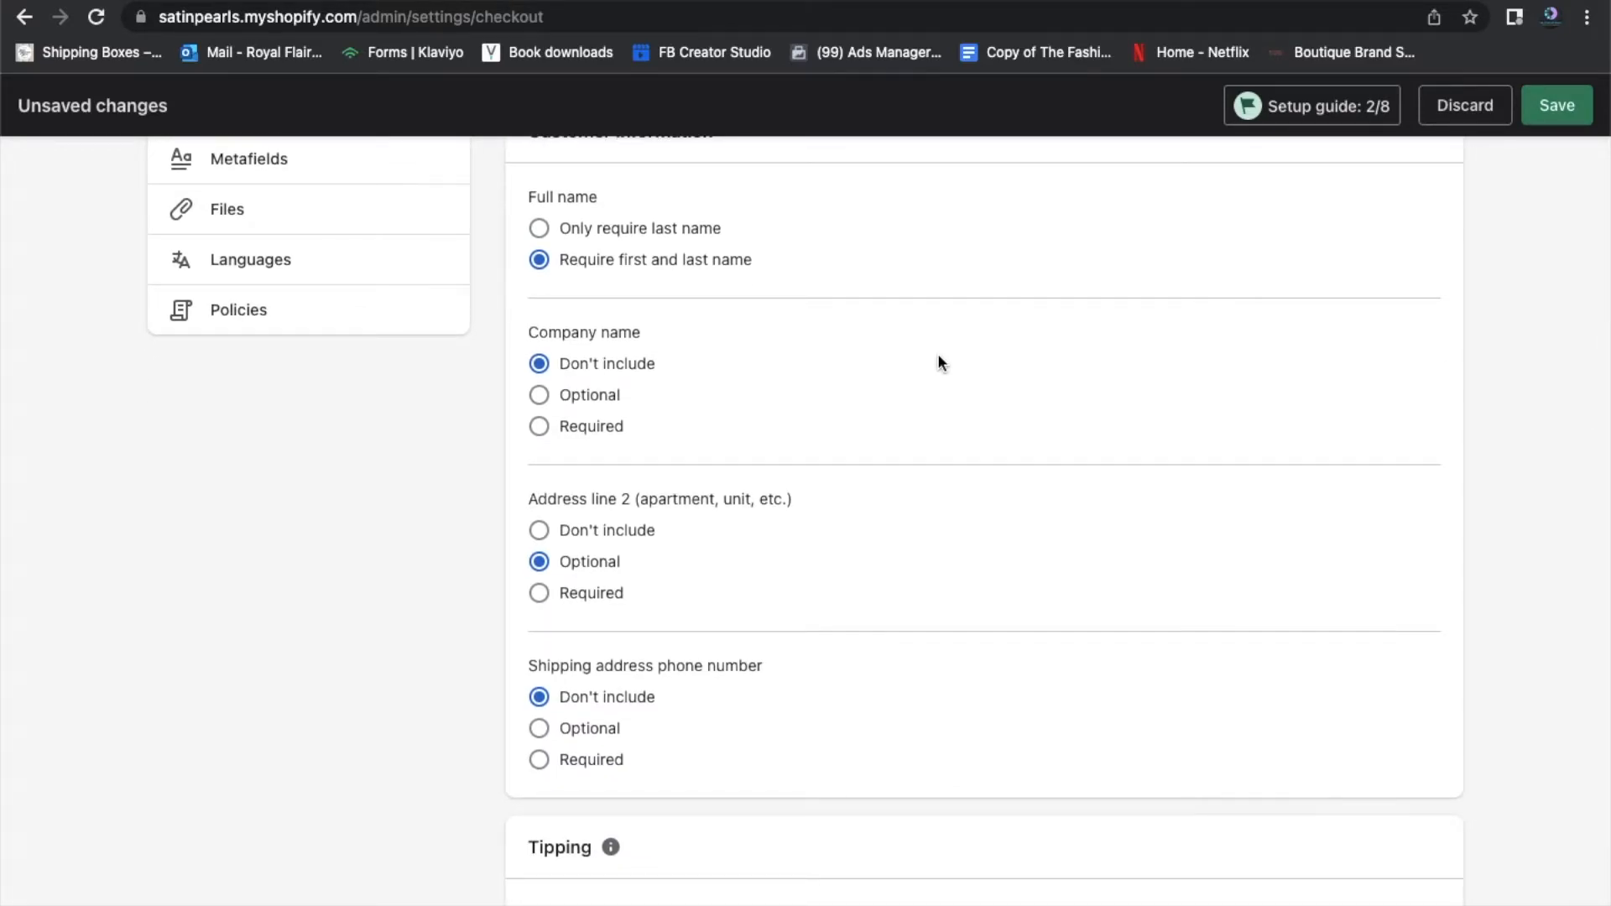
{"action": "scroll", "coordinate": [997, 370], "scroll_direction": "down", "scroll_amount": 2}
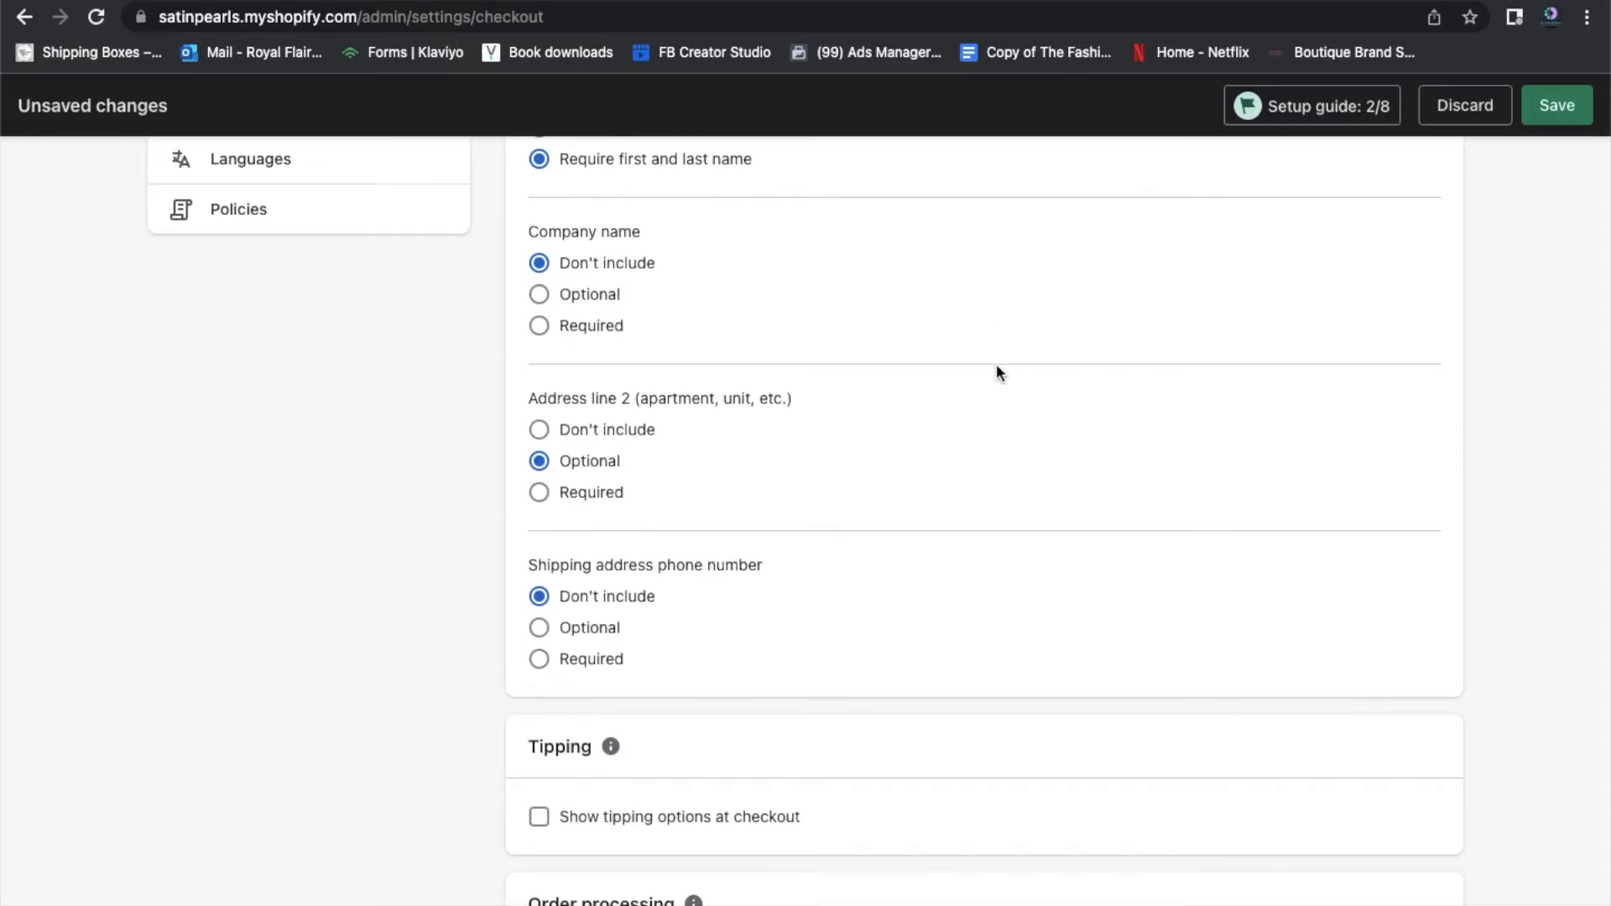
{"action": "left_click", "coordinate": [610, 333]}
Set customer accounts to required at checkout
{"action": "scroll", "coordinate": [844, 304], "scroll_direction": "up", "scroll_amount": 3}
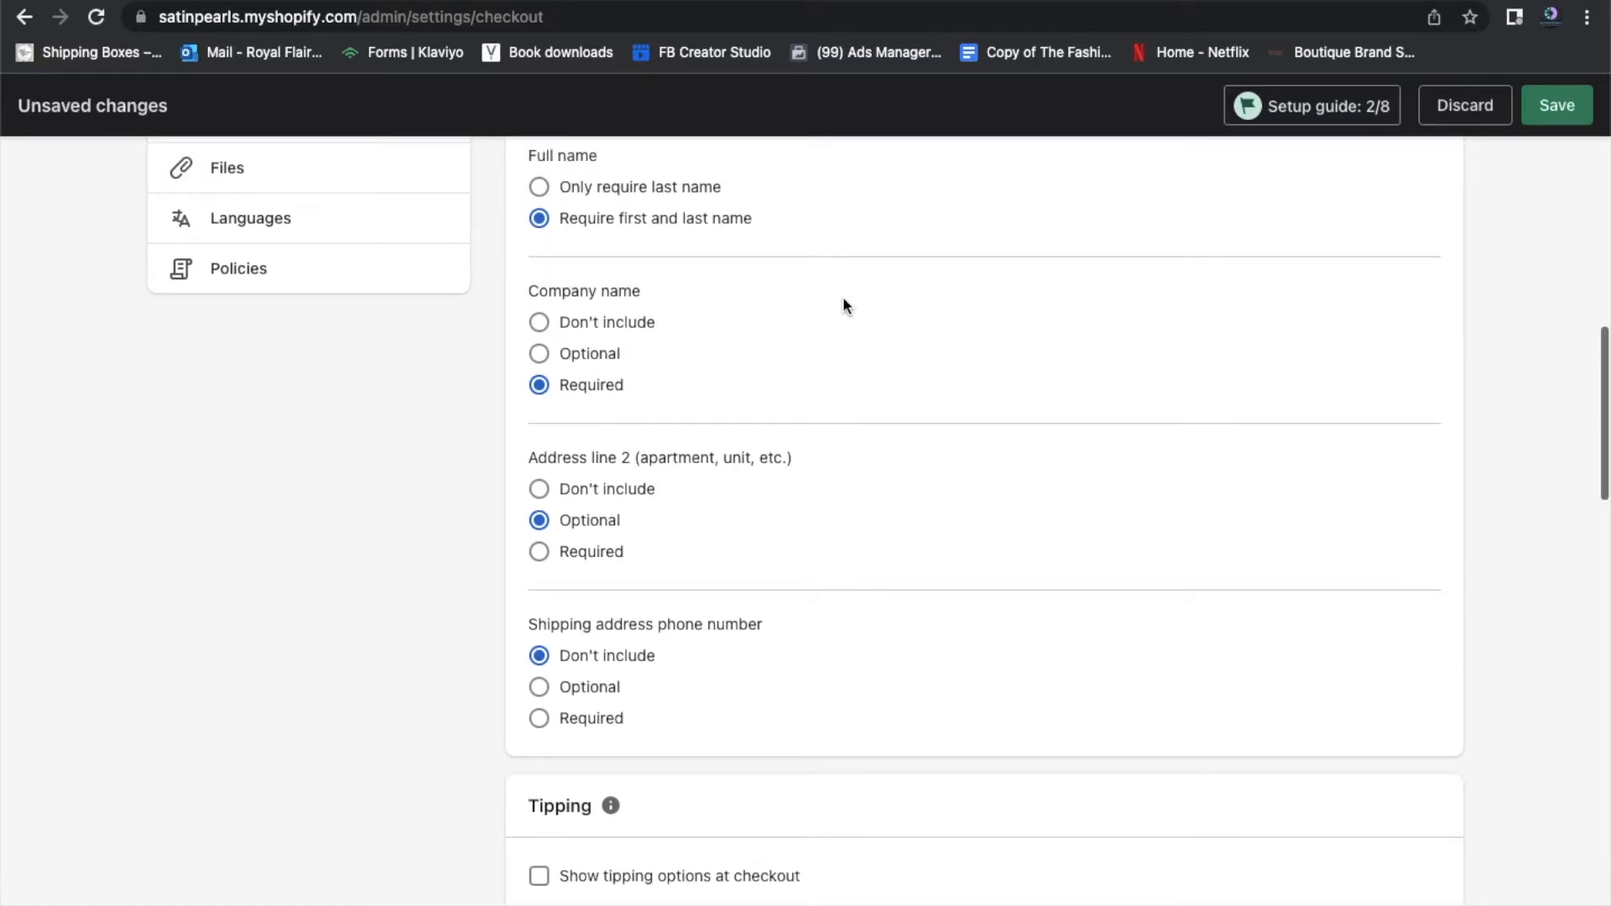
{"action": "scroll", "coordinate": [844, 300], "scroll_direction": "up", "scroll_amount": 1}
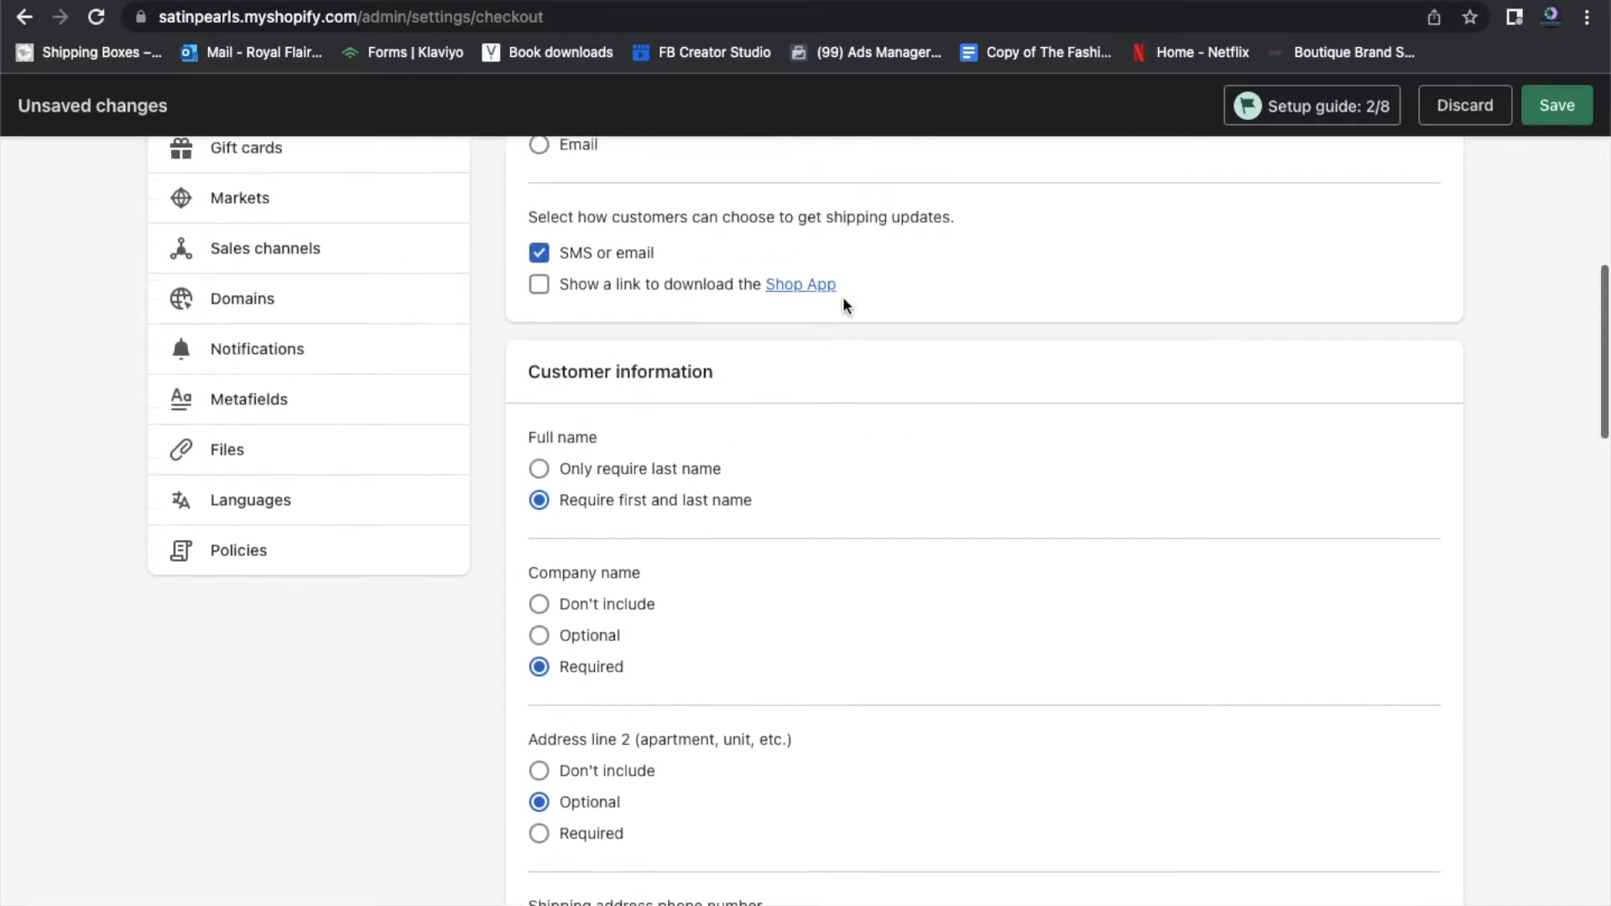
{"action": "scroll", "coordinate": [972, 295], "scroll_direction": "up", "scroll_amount": 4}
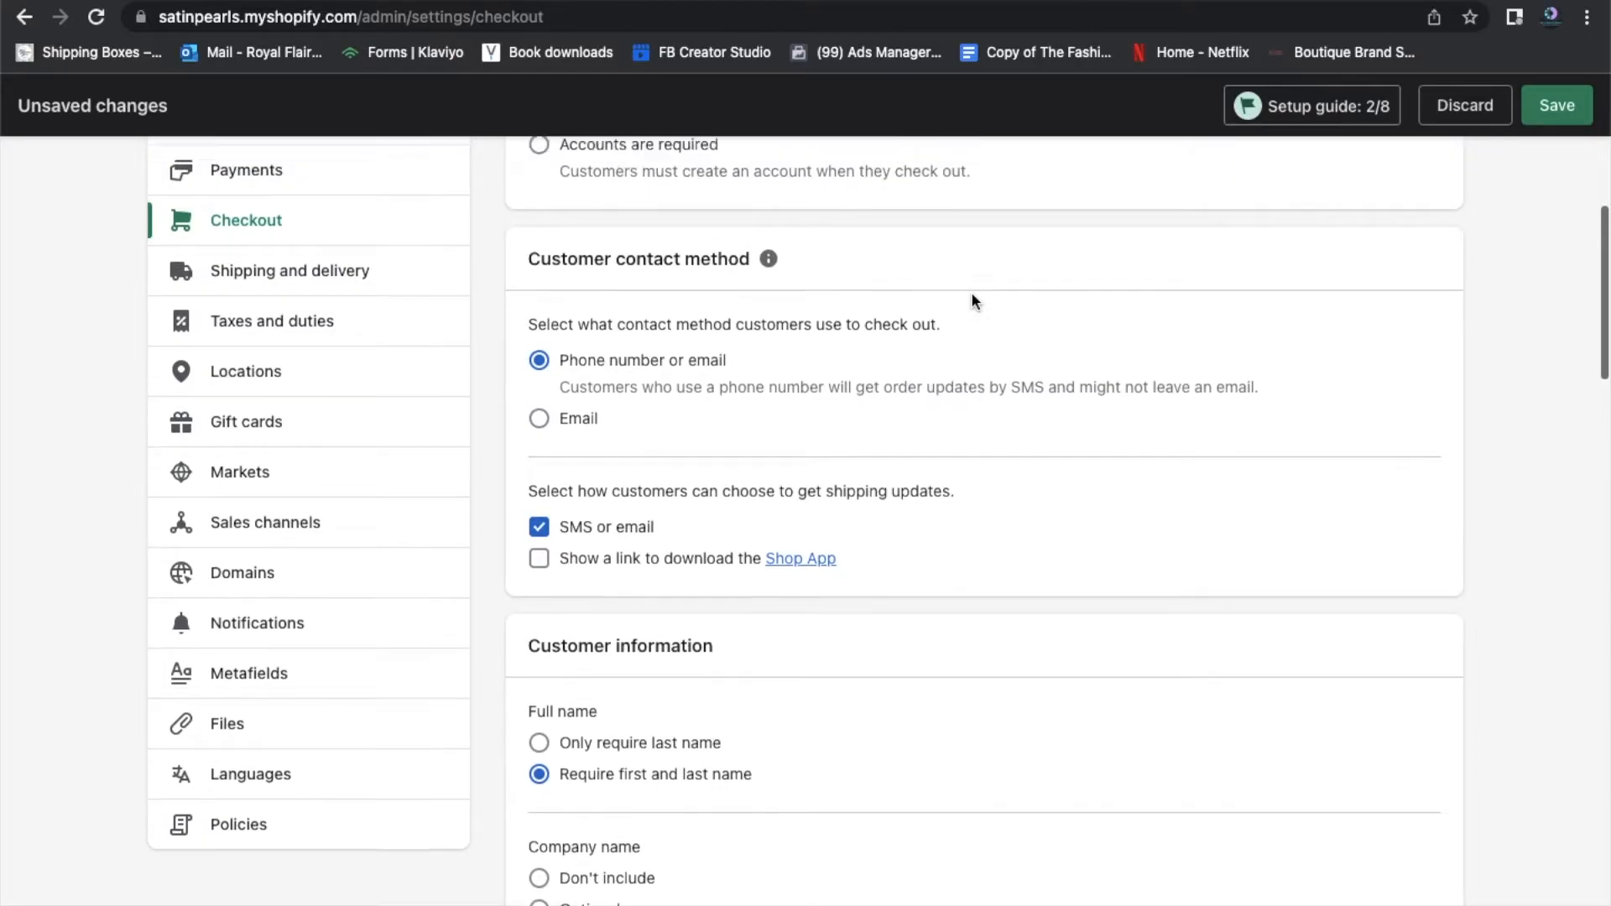
{"action": "scroll", "coordinate": [970, 290], "scroll_direction": "up", "scroll_amount": 2}
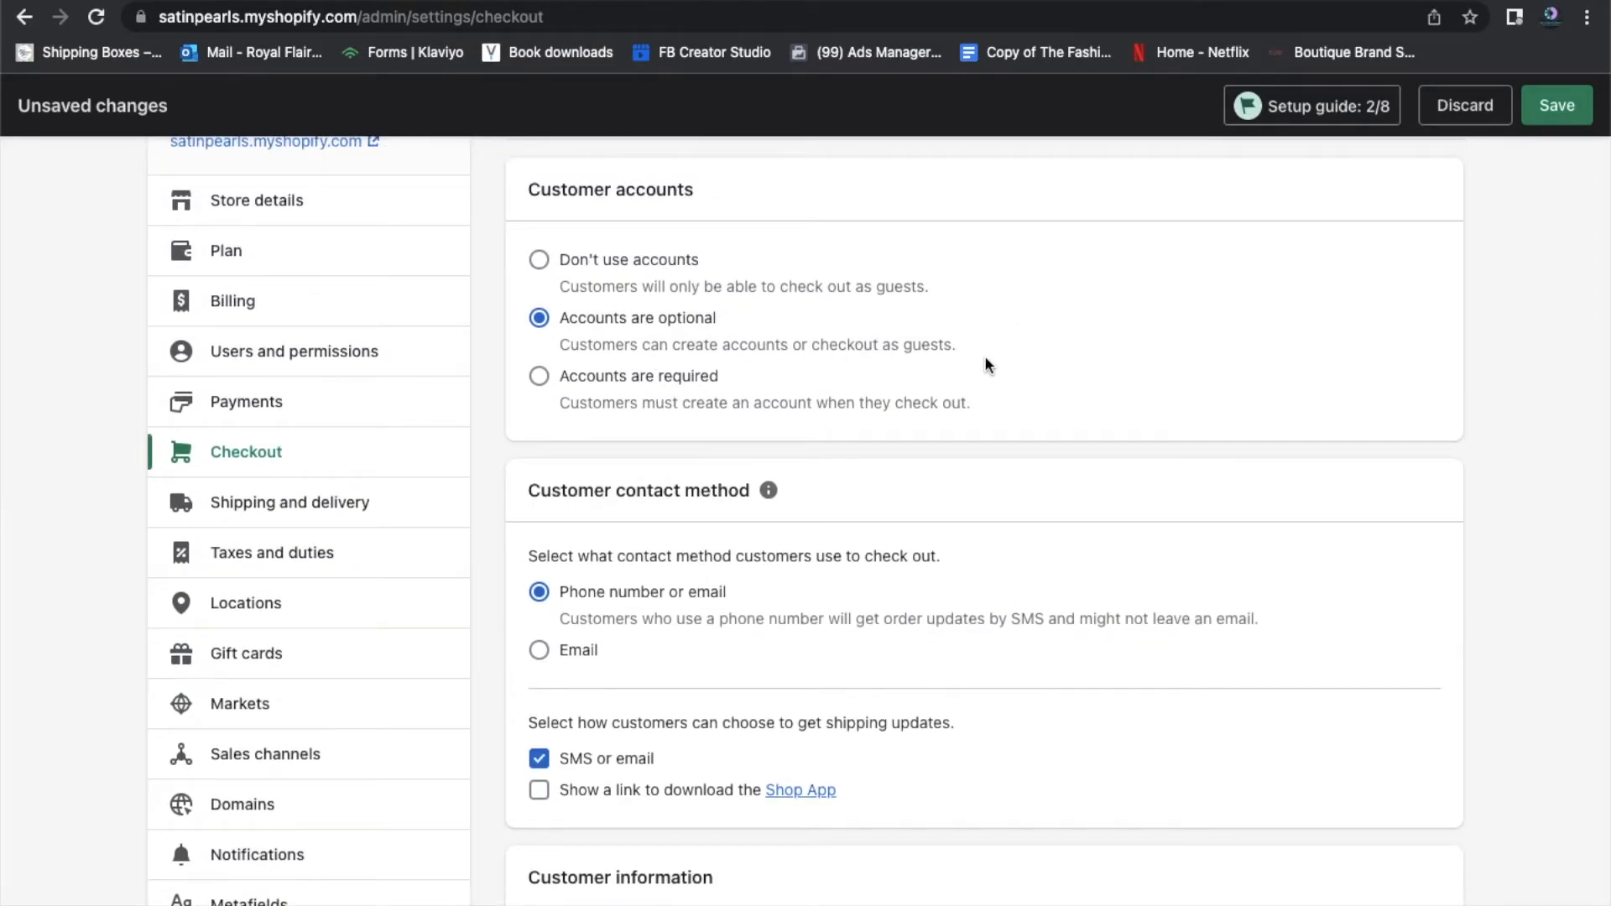
{"action": "left_click", "coordinate": [703, 384]}
Make the shipping address phone number required in the customer information
{"action": "scroll", "coordinate": [1102, 477], "scroll_direction": "down", "scroll_amount": 5}
{"action": "scroll", "coordinate": [1101, 477], "scroll_direction": "down", "scroll_amount": 9}
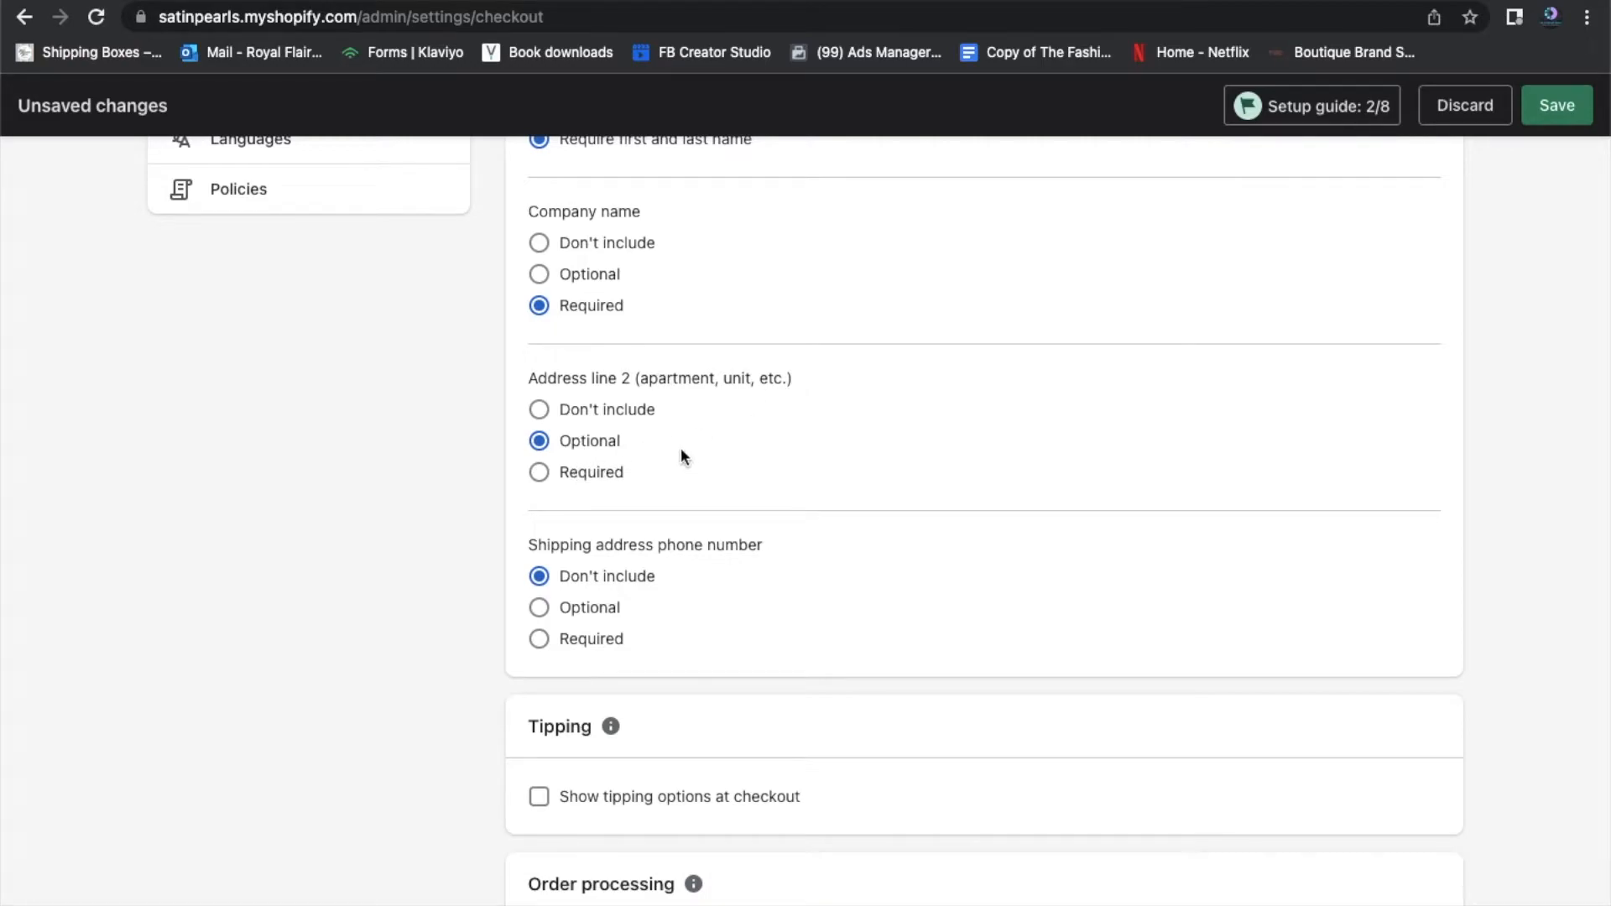
{"action": "scroll", "coordinate": [982, 500], "scroll_direction": "down", "scroll_amount": 2}
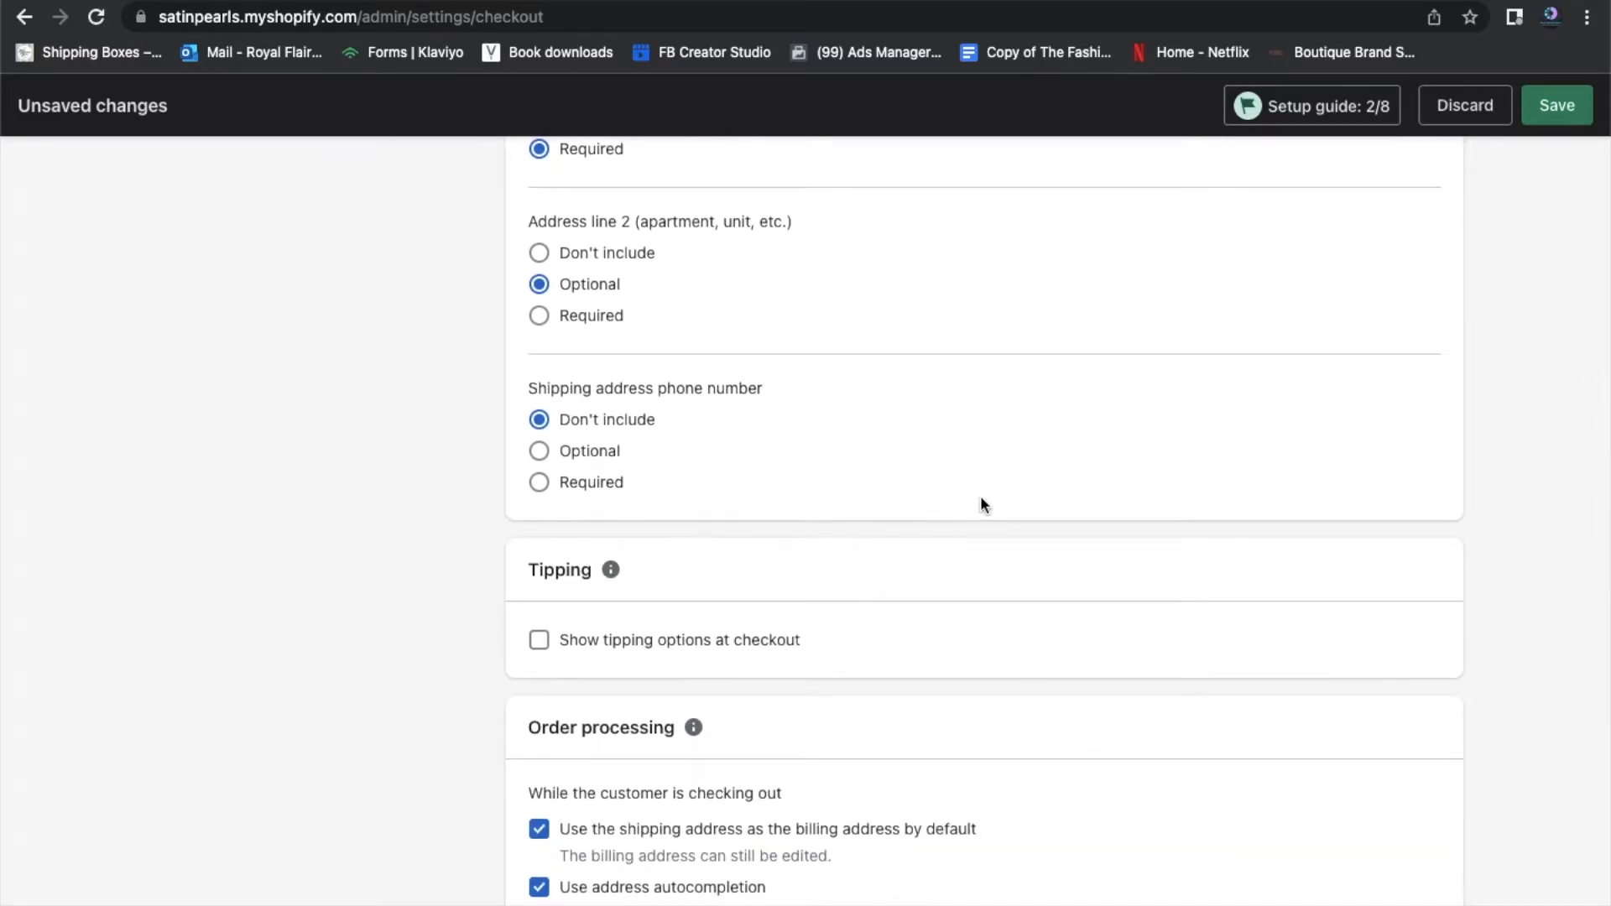
{"action": "left_click", "coordinate": [554, 487]}
{"action": "scroll", "coordinate": [802, 508], "scroll_direction": "down", "scroll_amount": 2}
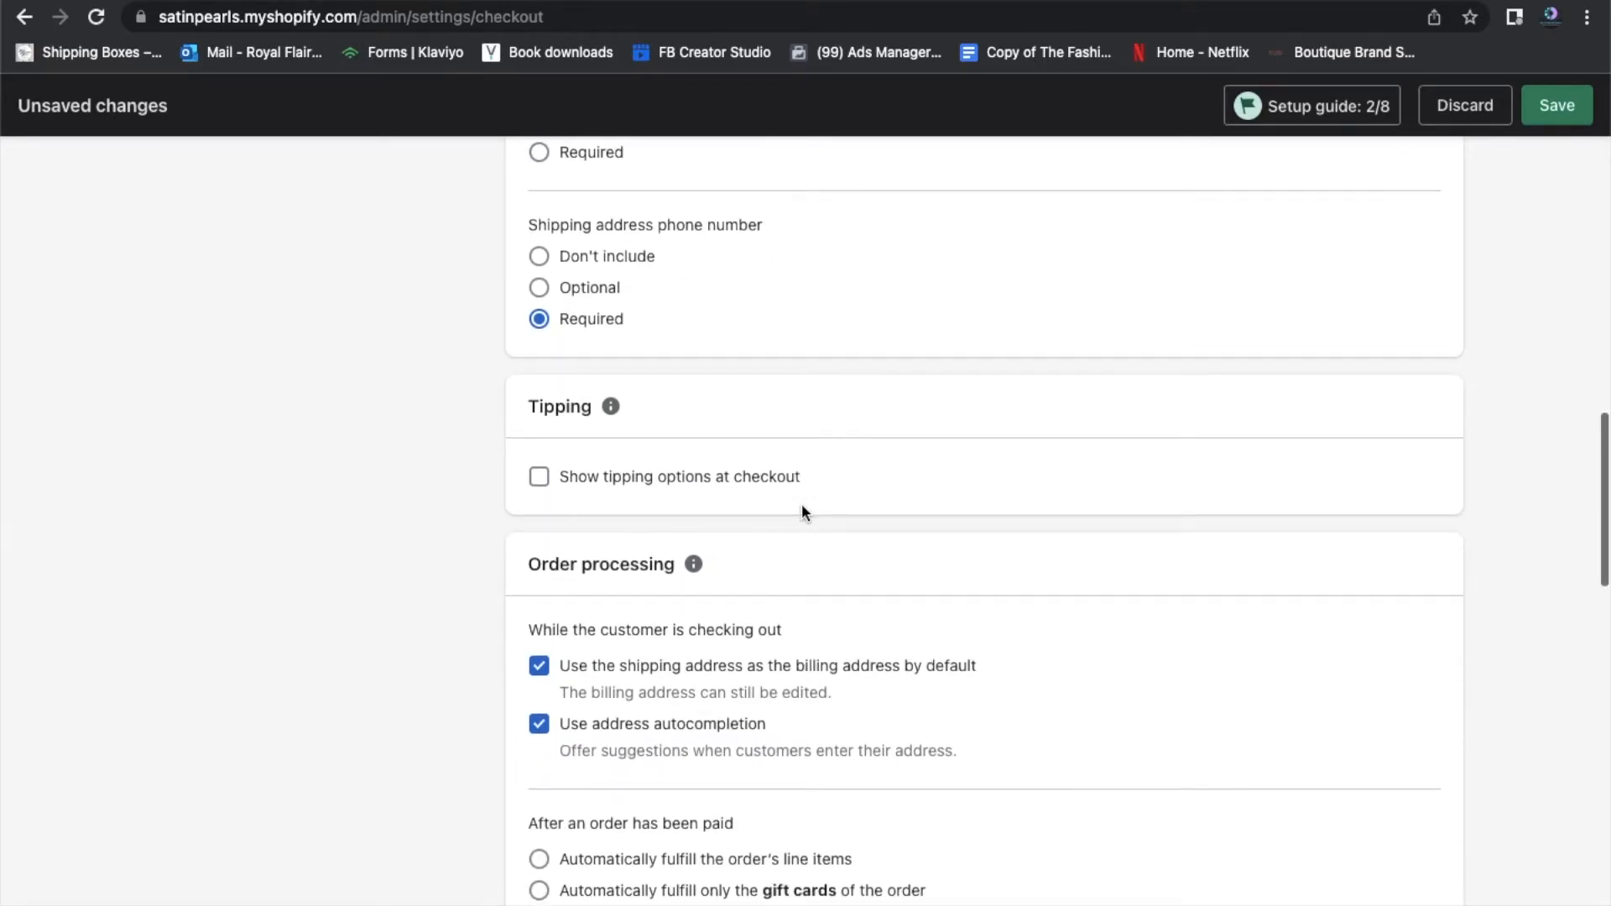
Examine the checkout options for tipping, order processing, marketing consent and abandoned checkout emails
{"action": "scroll", "coordinate": [802, 511], "scroll_direction": "down", "scroll_amount": 1}
{"action": "scroll", "coordinate": [959, 482], "scroll_direction": "down", "scroll_amount": 2}
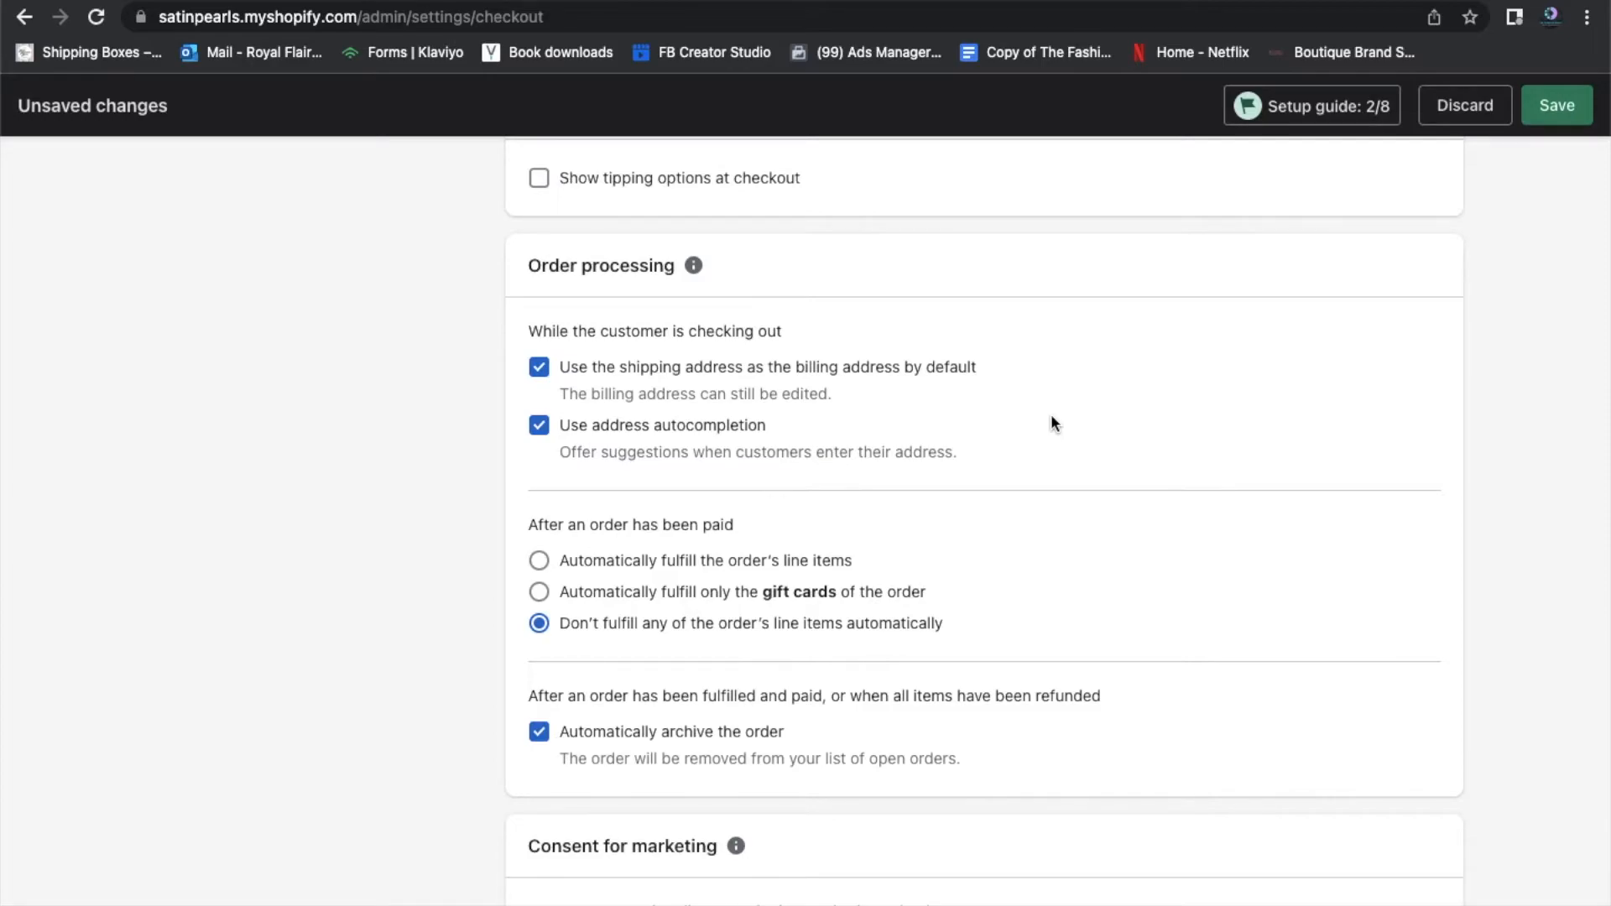
{"action": "scroll", "coordinate": [1073, 345], "scroll_direction": "down", "scroll_amount": 5}
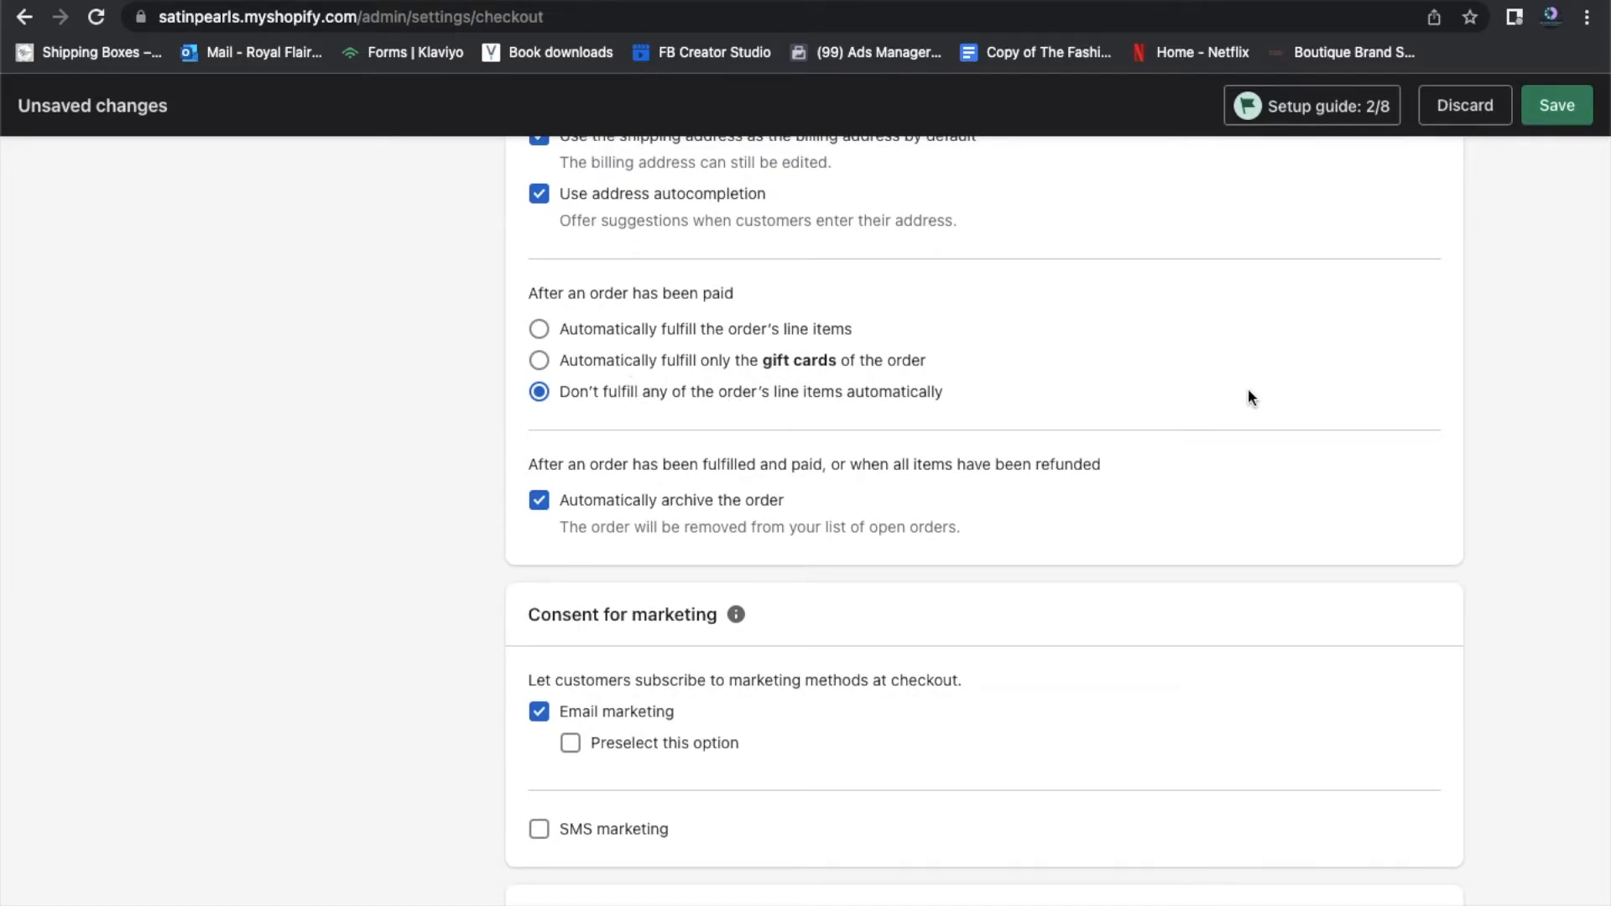
{"action": "scroll", "coordinate": [1245, 396], "scroll_direction": "down", "scroll_amount": 2}
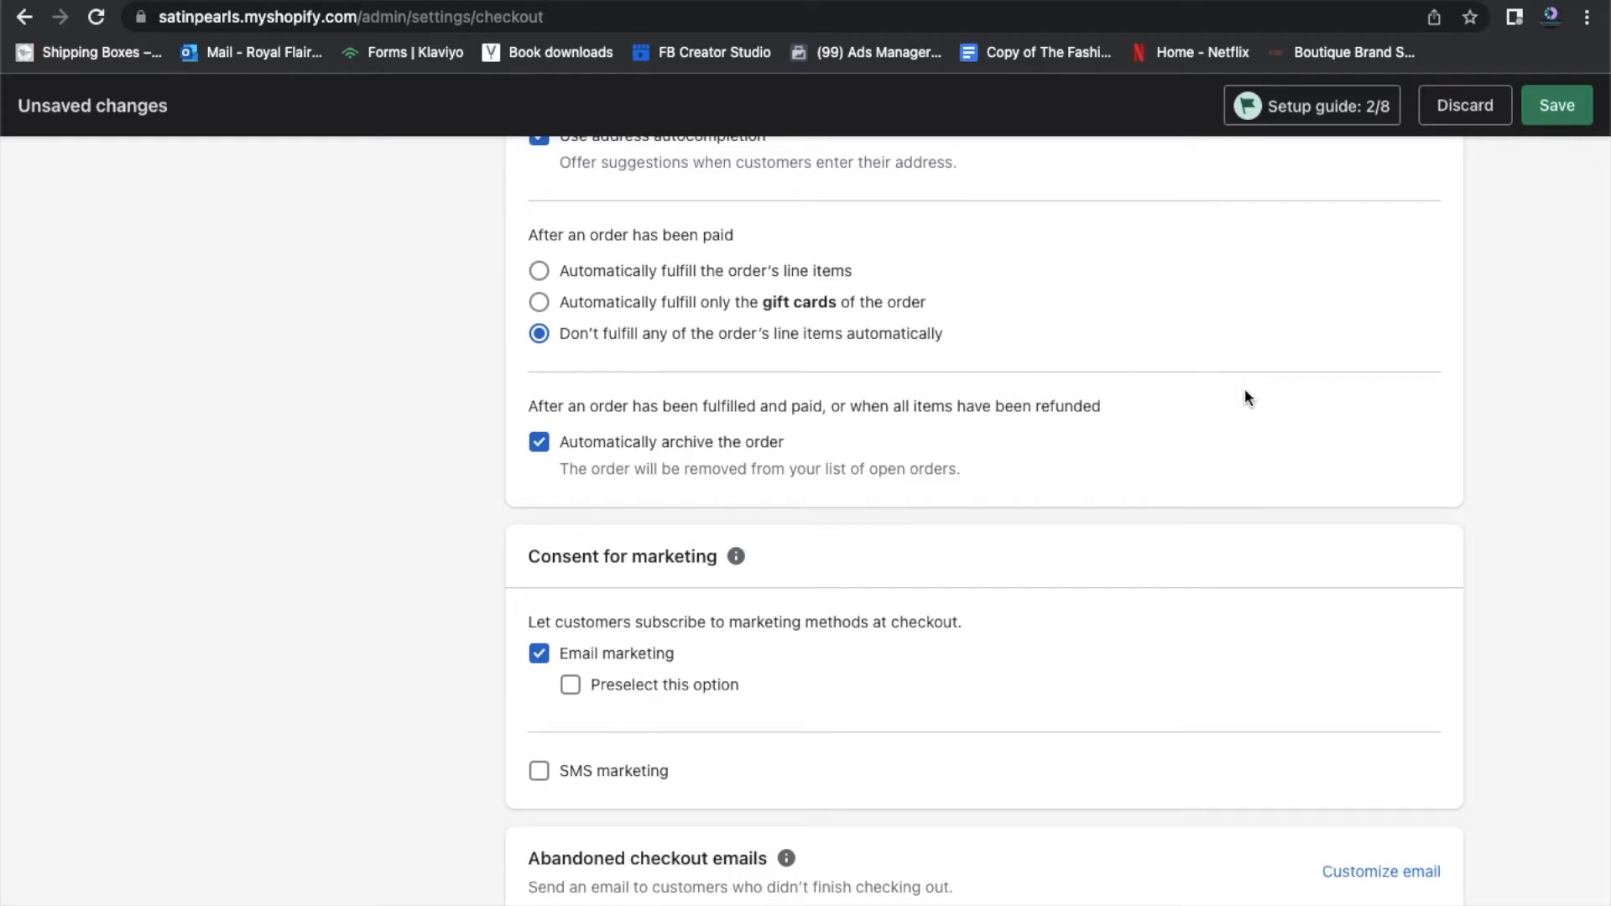
{"action": "scroll", "coordinate": [1245, 394], "scroll_direction": "down", "scroll_amount": 5}
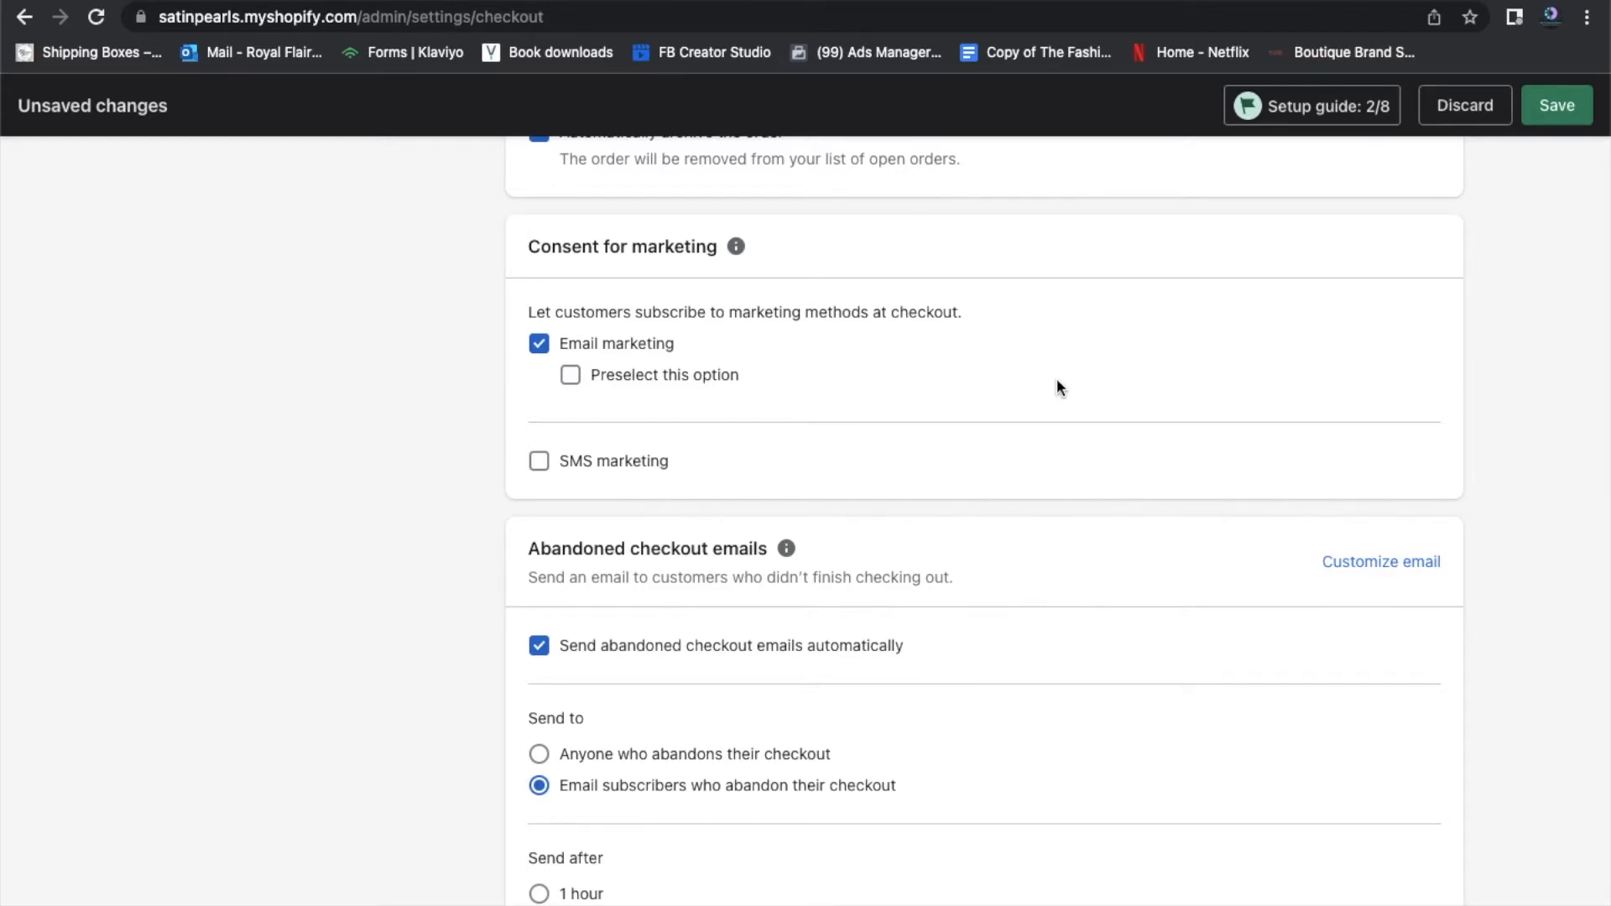
{"action": "scroll", "coordinate": [1056, 380], "scroll_direction": "down", "scroll_amount": 1}
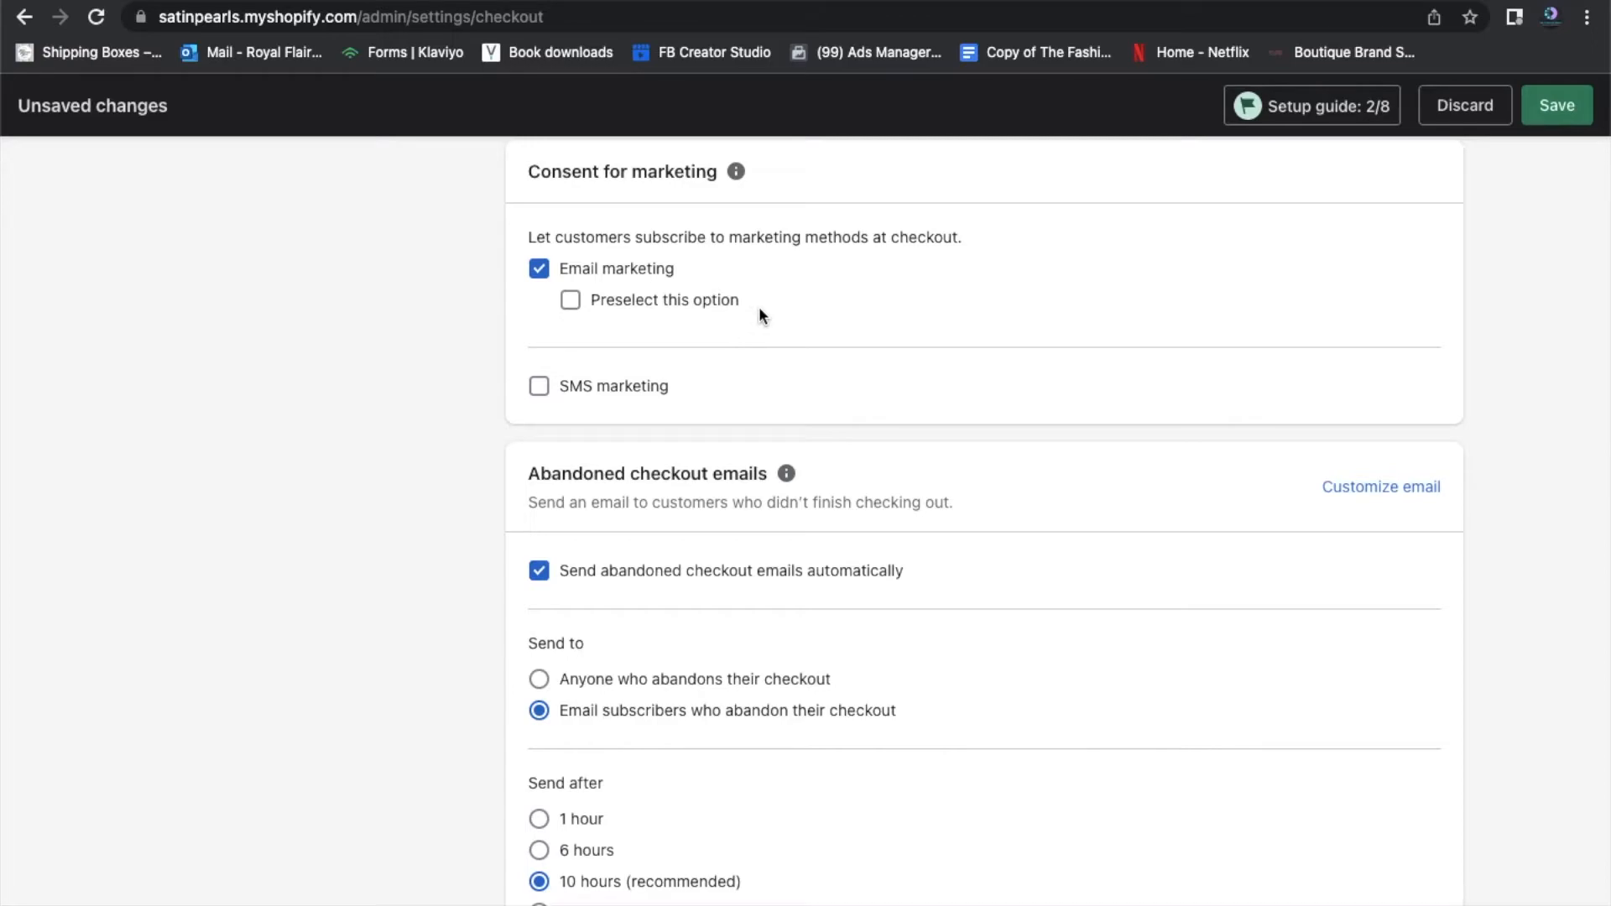
{"action": "scroll", "coordinate": [1018, 449], "scroll_direction": "down", "scroll_amount": 1}
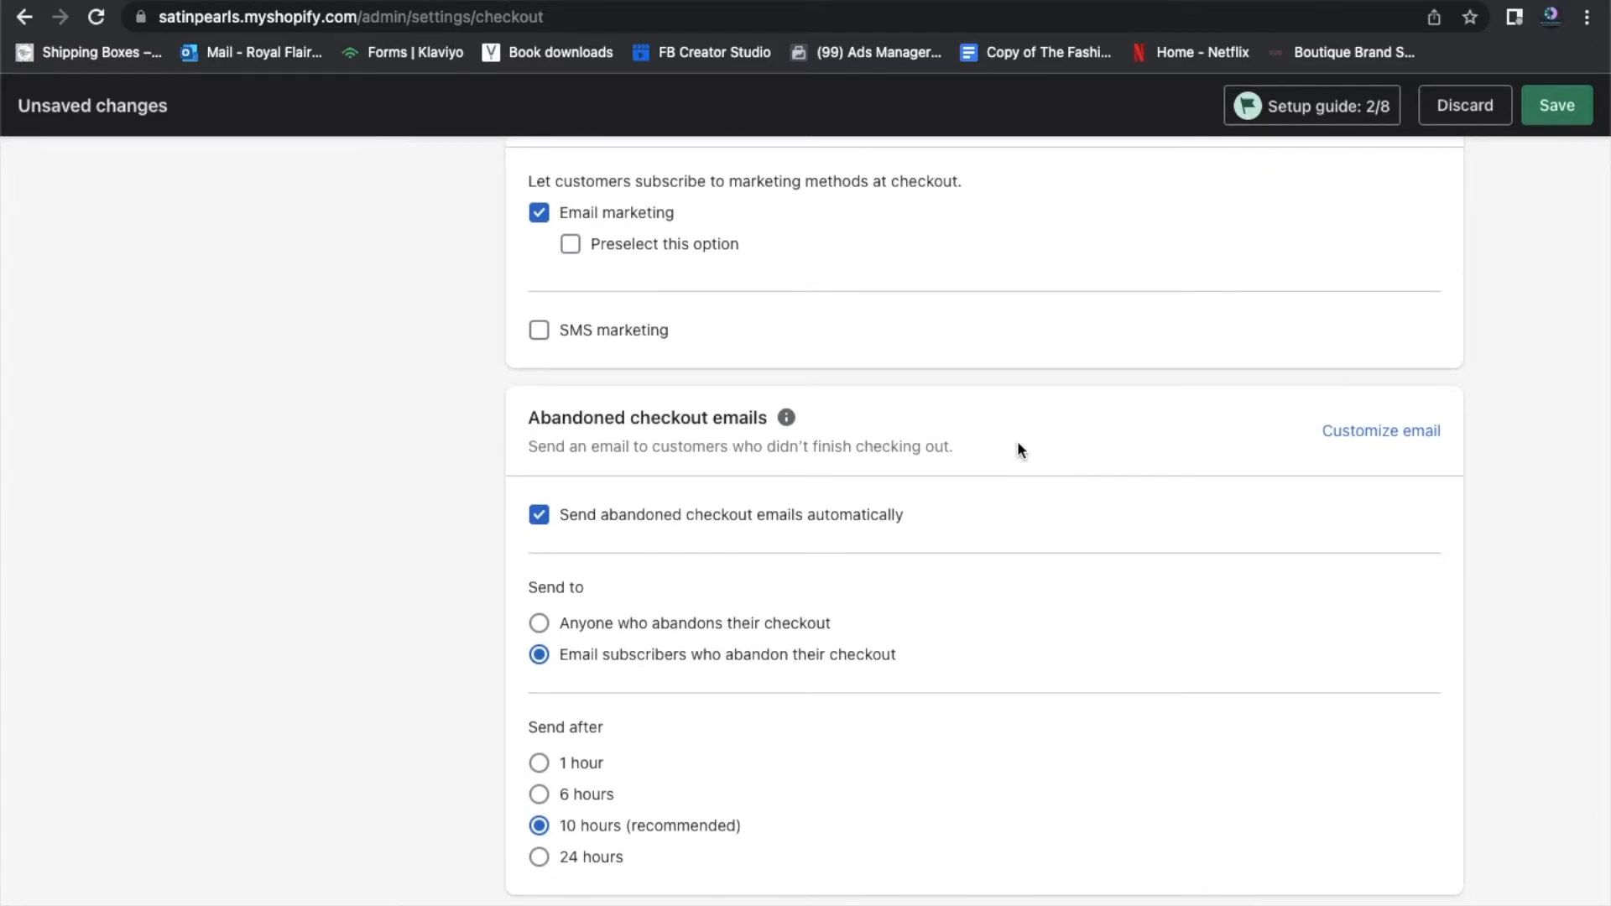
{"action": "scroll", "coordinate": [1019, 450], "scroll_direction": "down", "scroll_amount": 3}
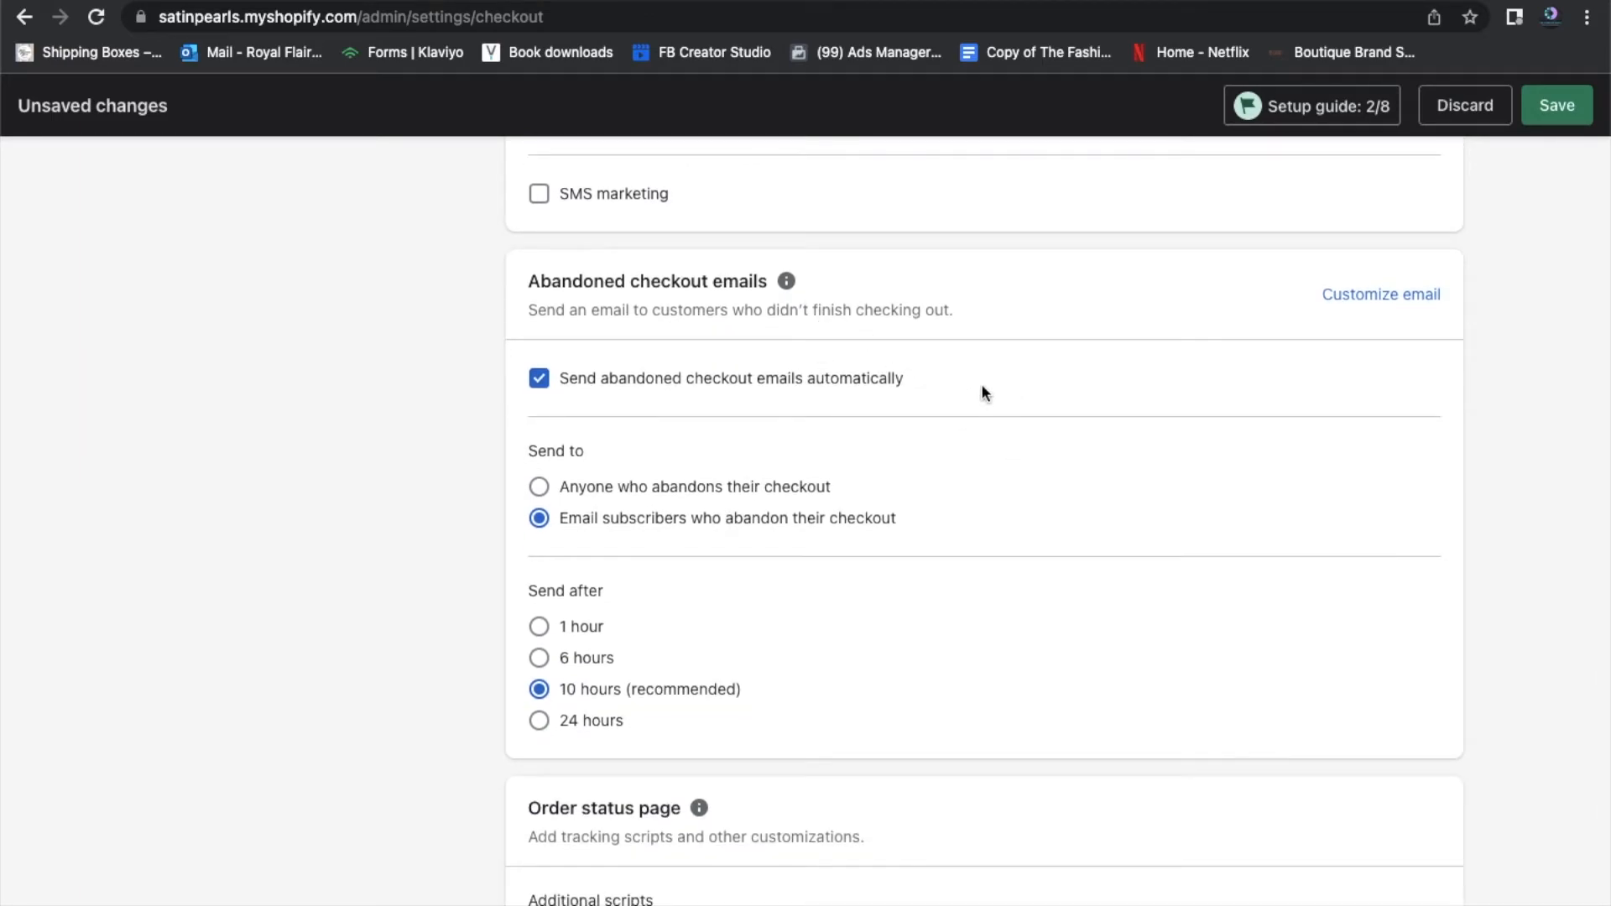
{"action": "scroll", "coordinate": [1081, 420], "scroll_direction": "down", "scroll_amount": 2}
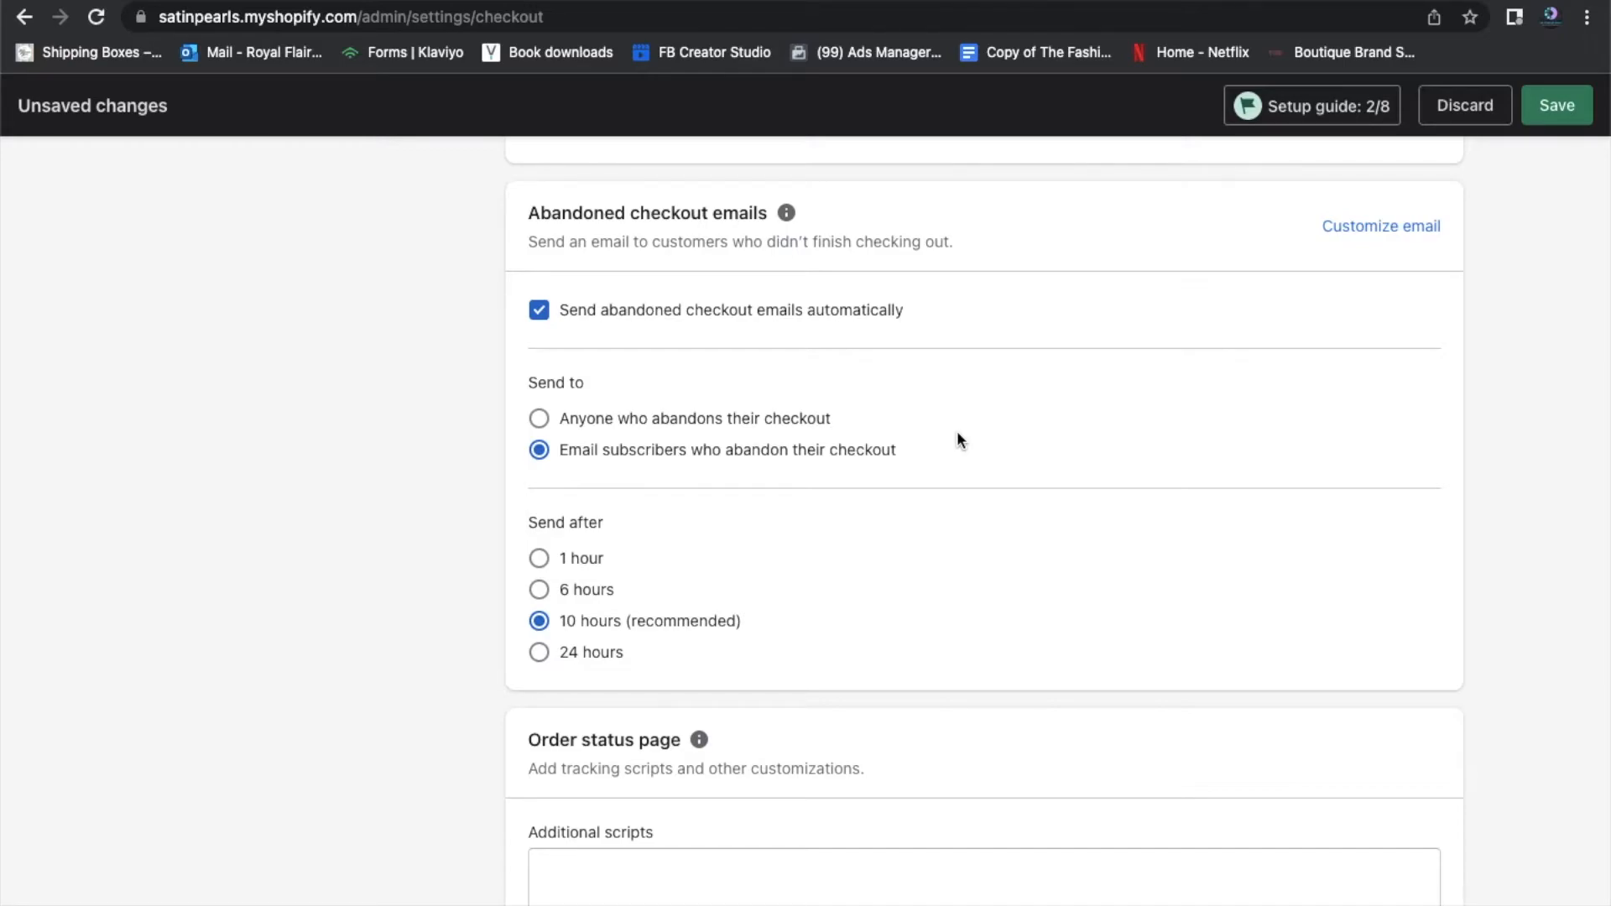
Open the abandoned checkout email template for customizing and bring up its subject and HTML body
{"action": "left_click", "coordinate": [1376, 227]}
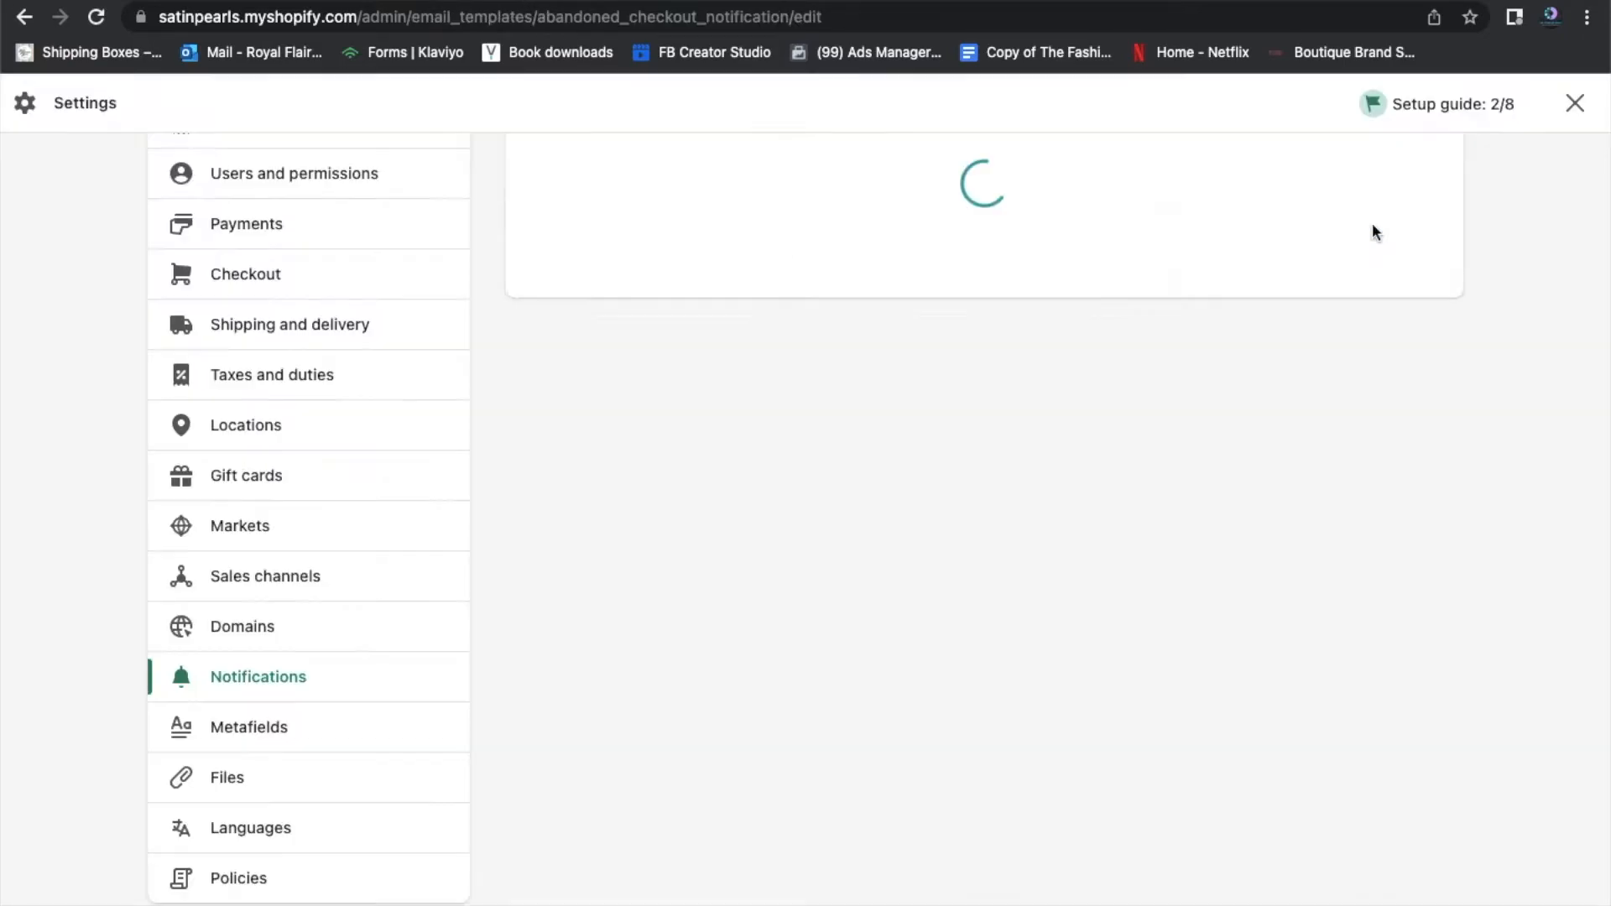
{"action": "scroll", "coordinate": [1485, 528], "scroll_direction": "up", "scroll_amount": 2}
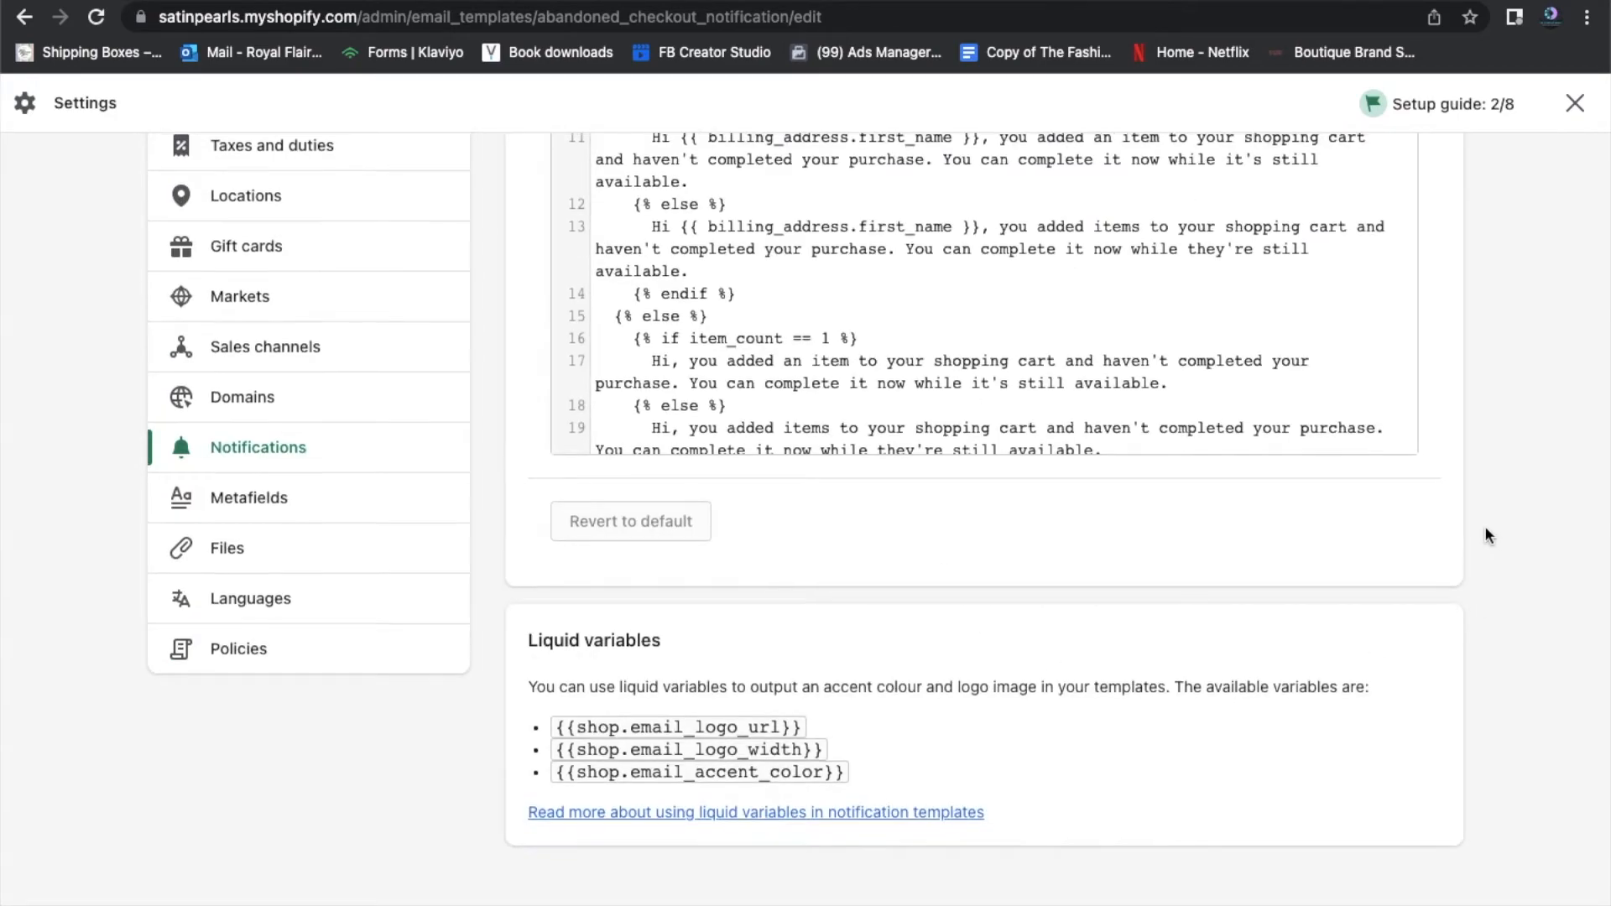
{"action": "scroll", "coordinate": [1483, 526], "scroll_direction": "up", "scroll_amount": 2}
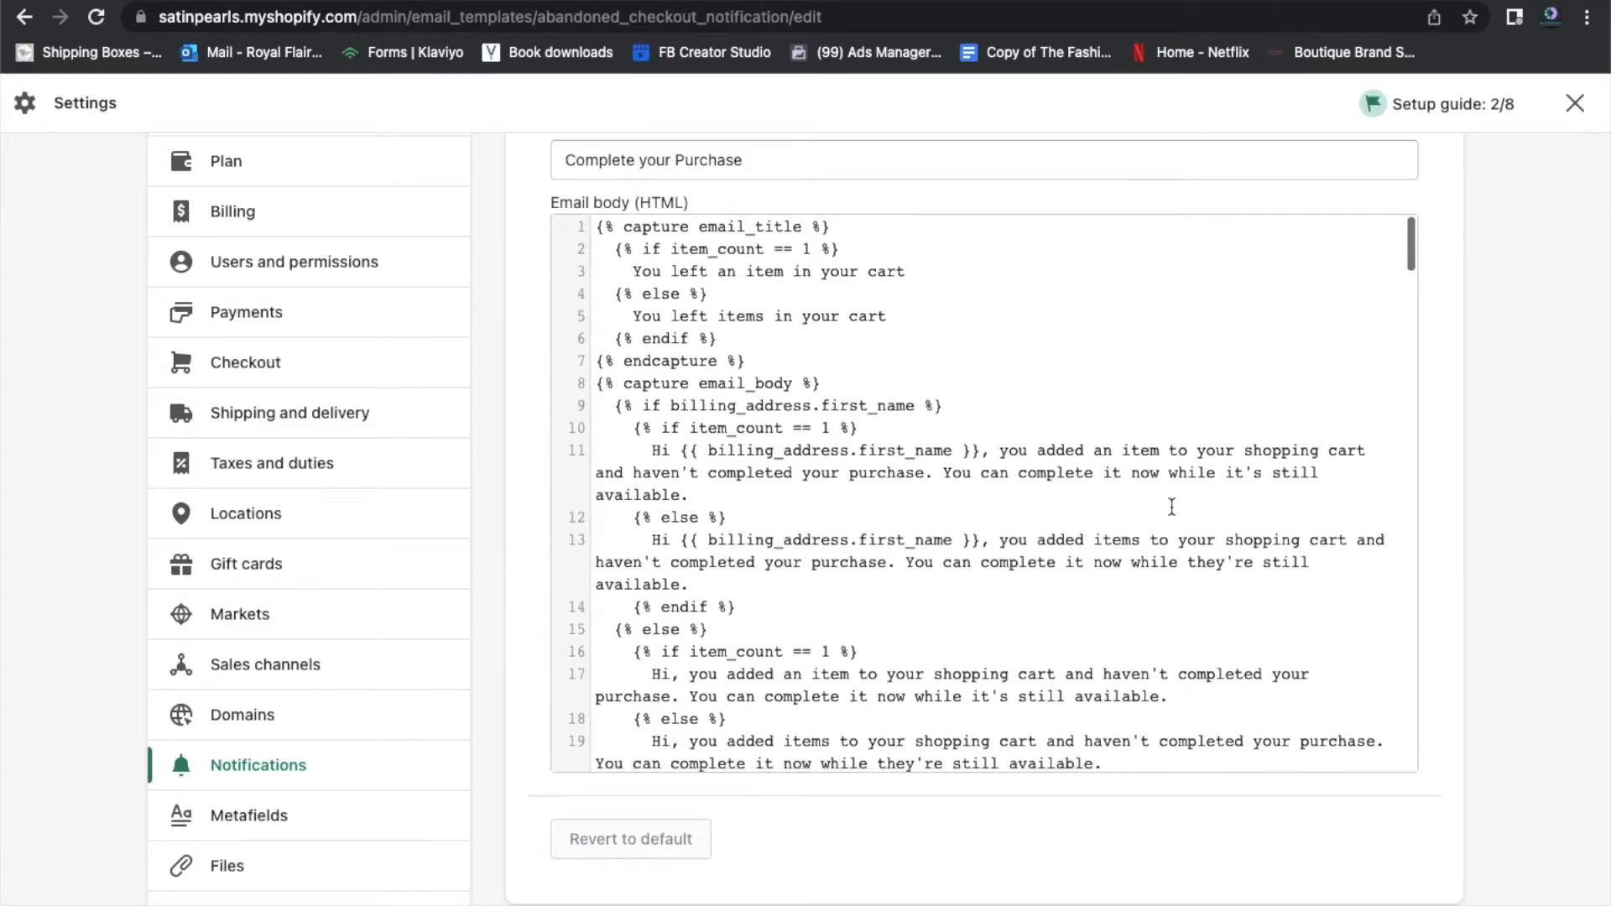
Examine the wording and code in the abandoned checkout email's HTML body
{"action": "scroll", "coordinate": [1171, 507], "scroll_direction": "down", "scroll_amount": 5}
{"action": "scroll", "coordinate": [1172, 507], "scroll_direction": "down", "scroll_amount": 6}
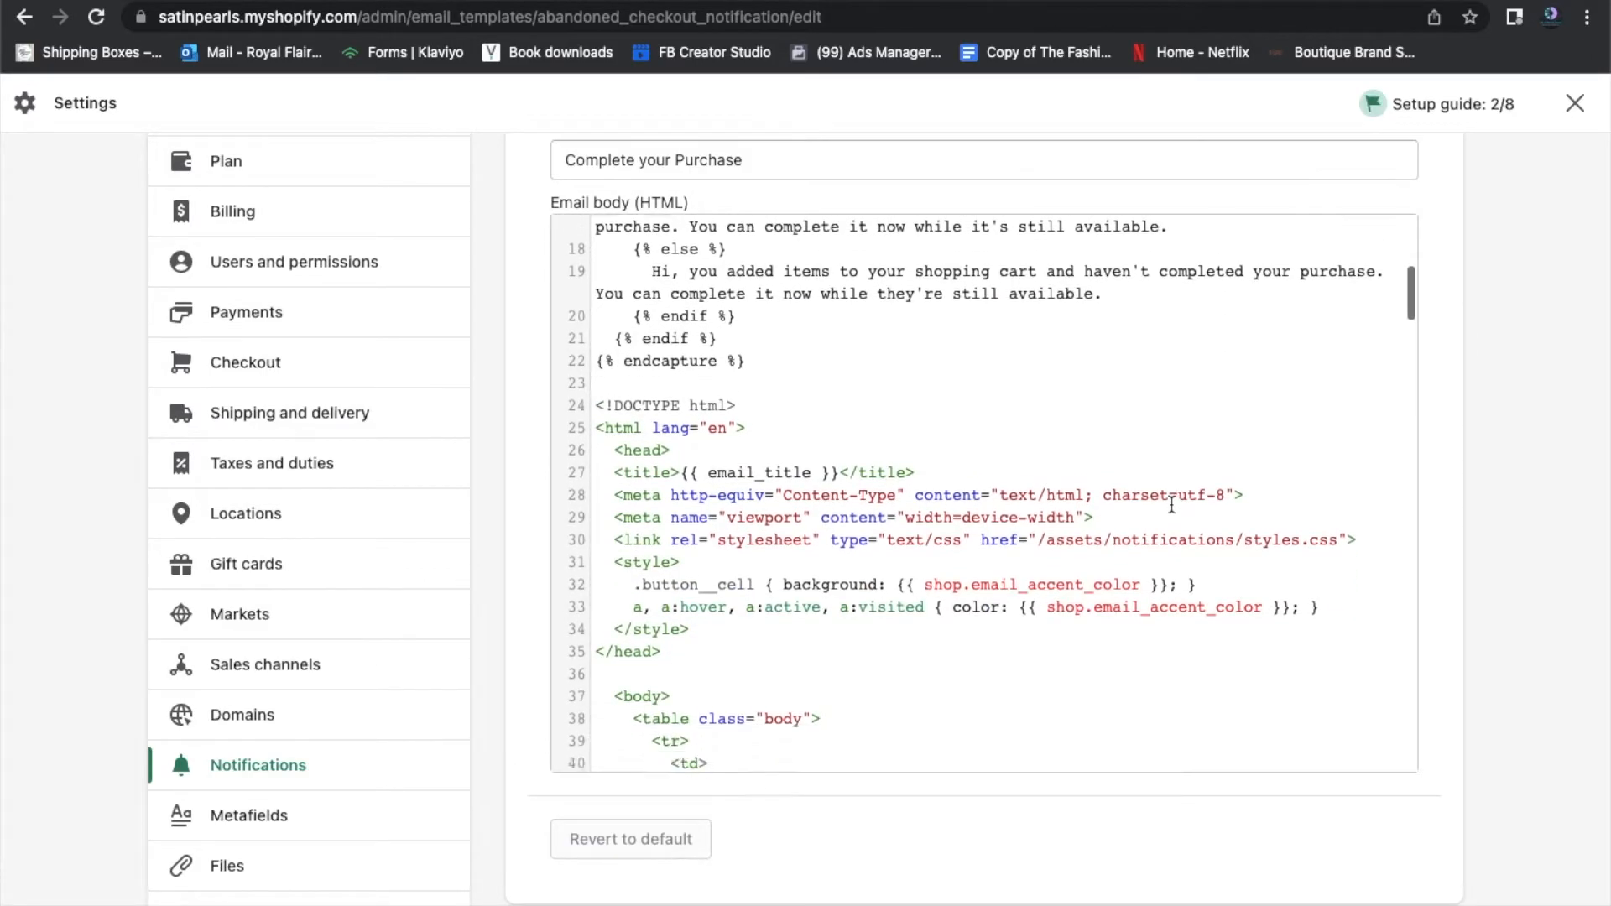
{"action": "scroll", "coordinate": [1171, 505], "scroll_direction": "up", "scroll_amount": 7}
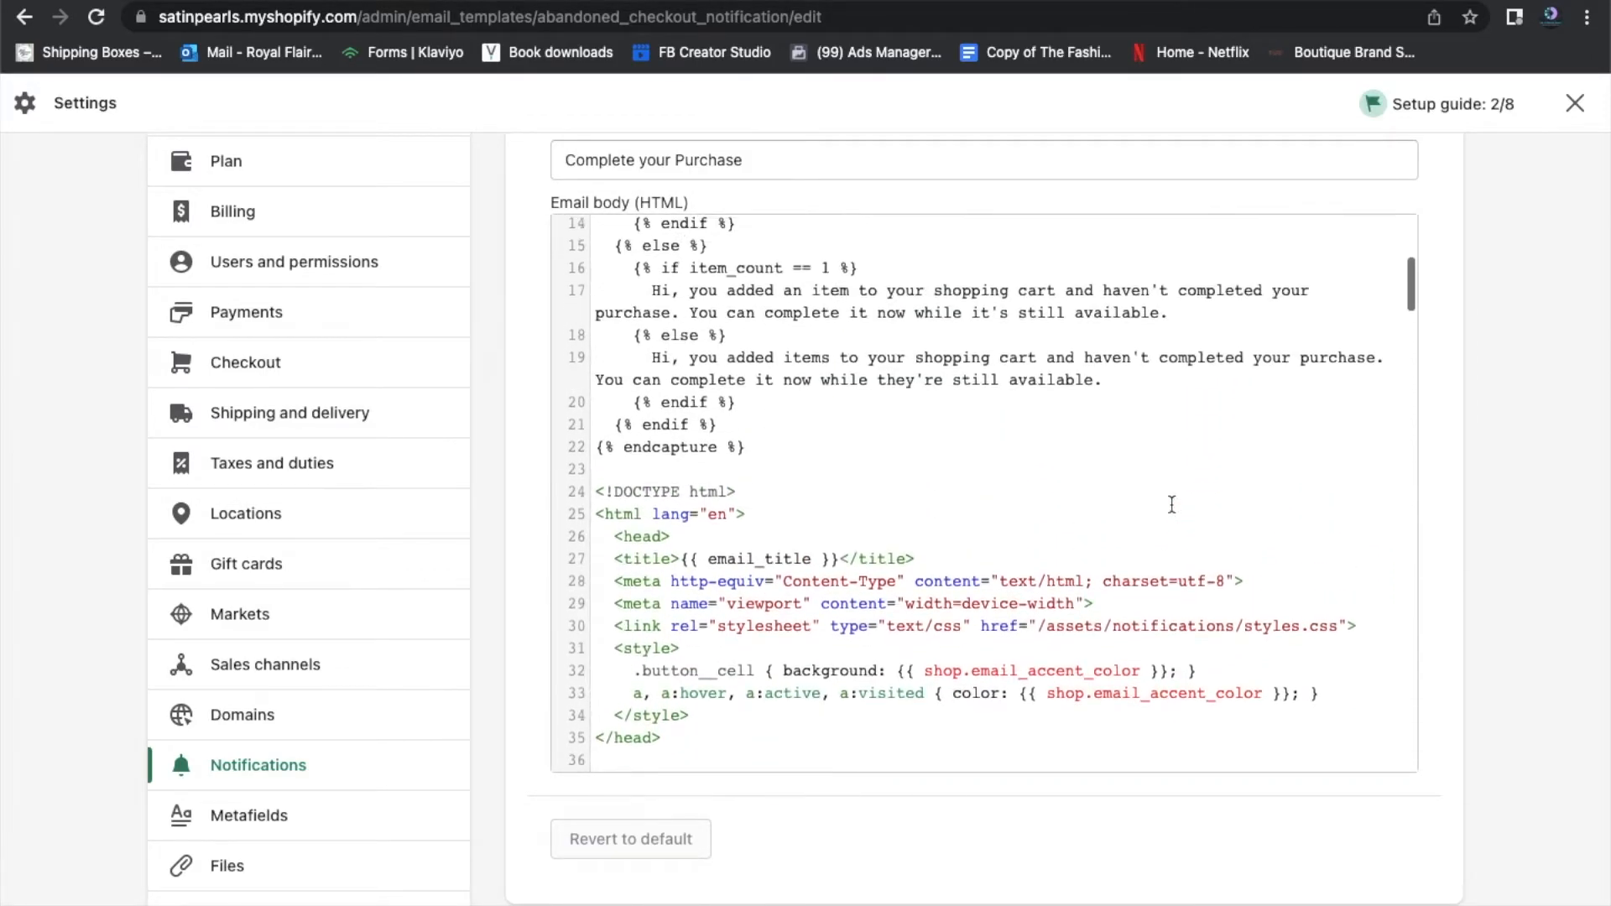
{"action": "scroll", "coordinate": [1171, 504], "scroll_direction": "up", "scroll_amount": 3}
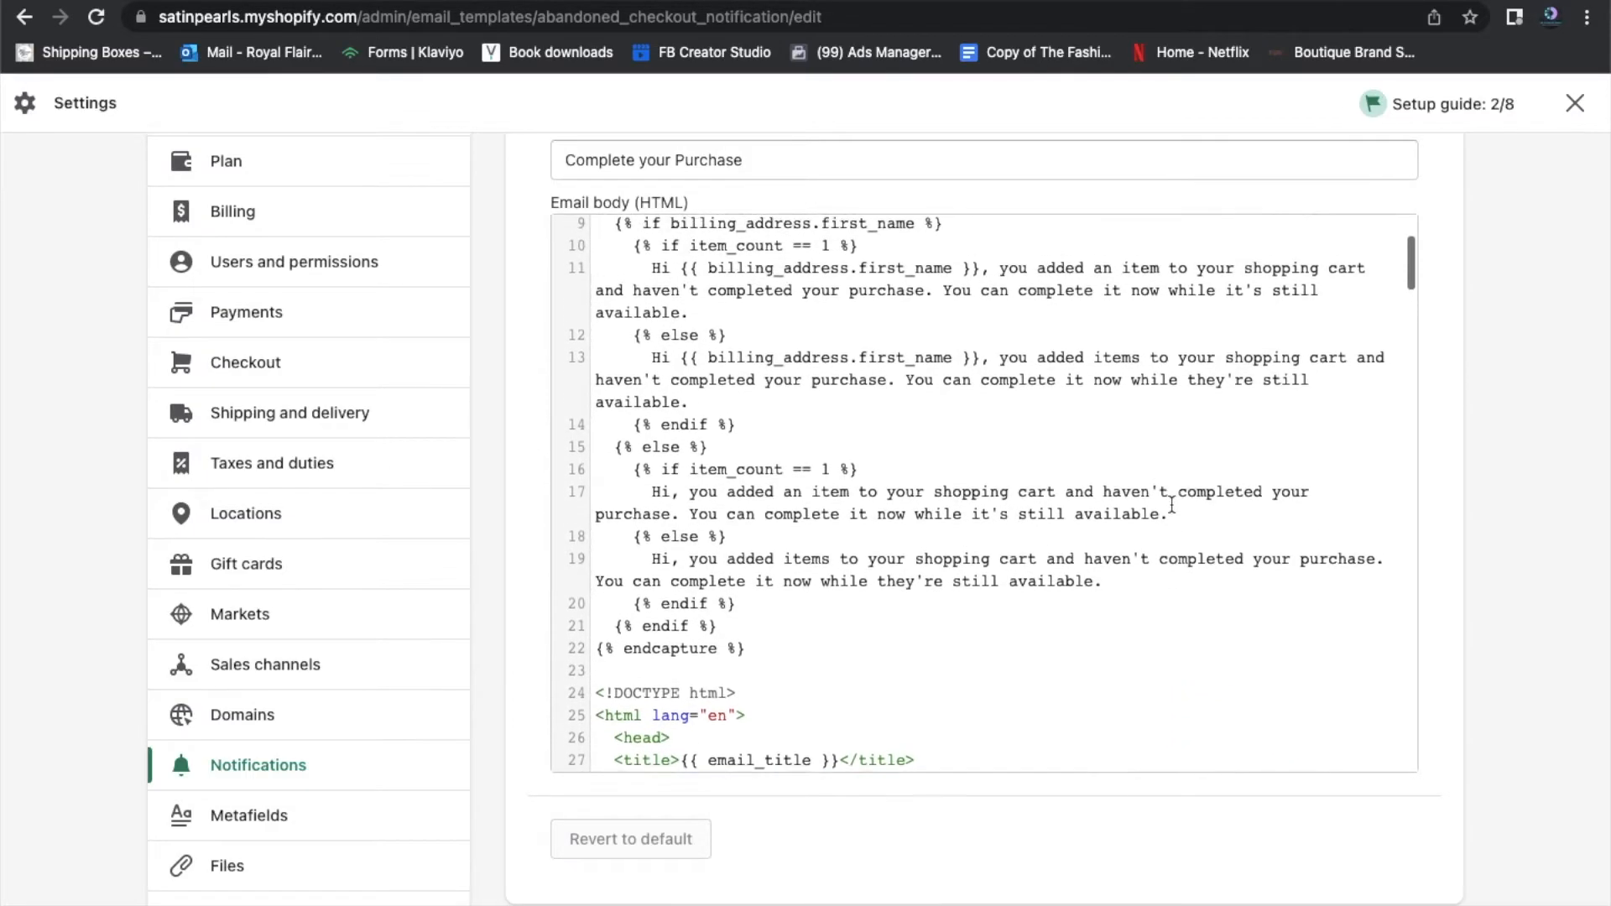
{"action": "scroll", "coordinate": [1172, 507], "scroll_direction": "up", "scroll_amount": 3}
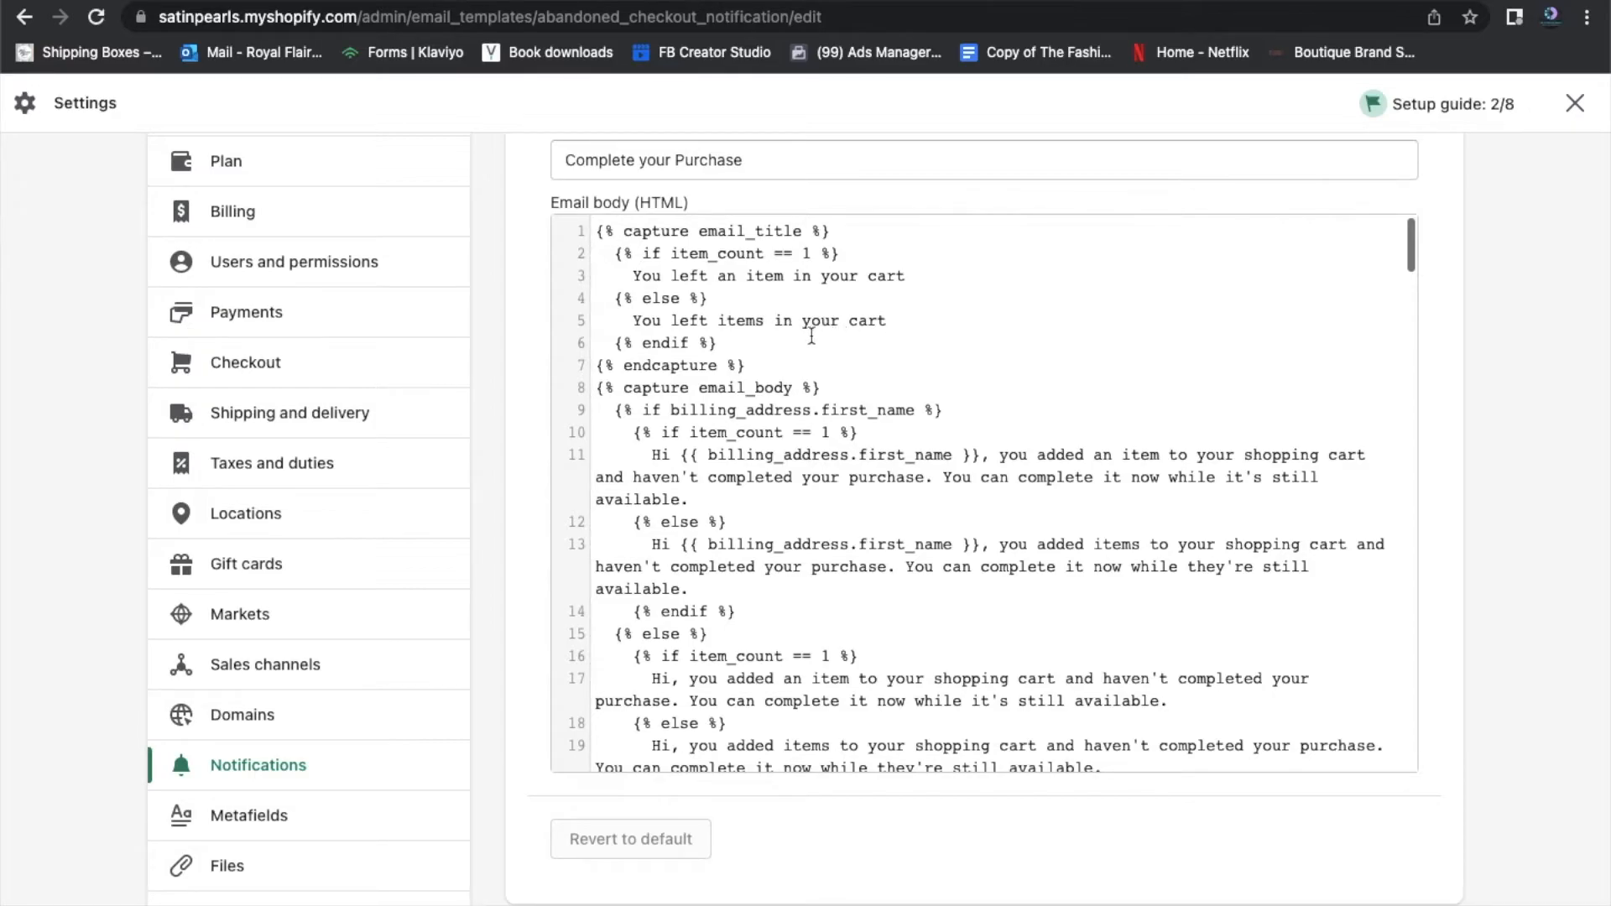
{"action": "scroll", "coordinate": [953, 324], "scroll_direction": "down", "scroll_amount": 3}
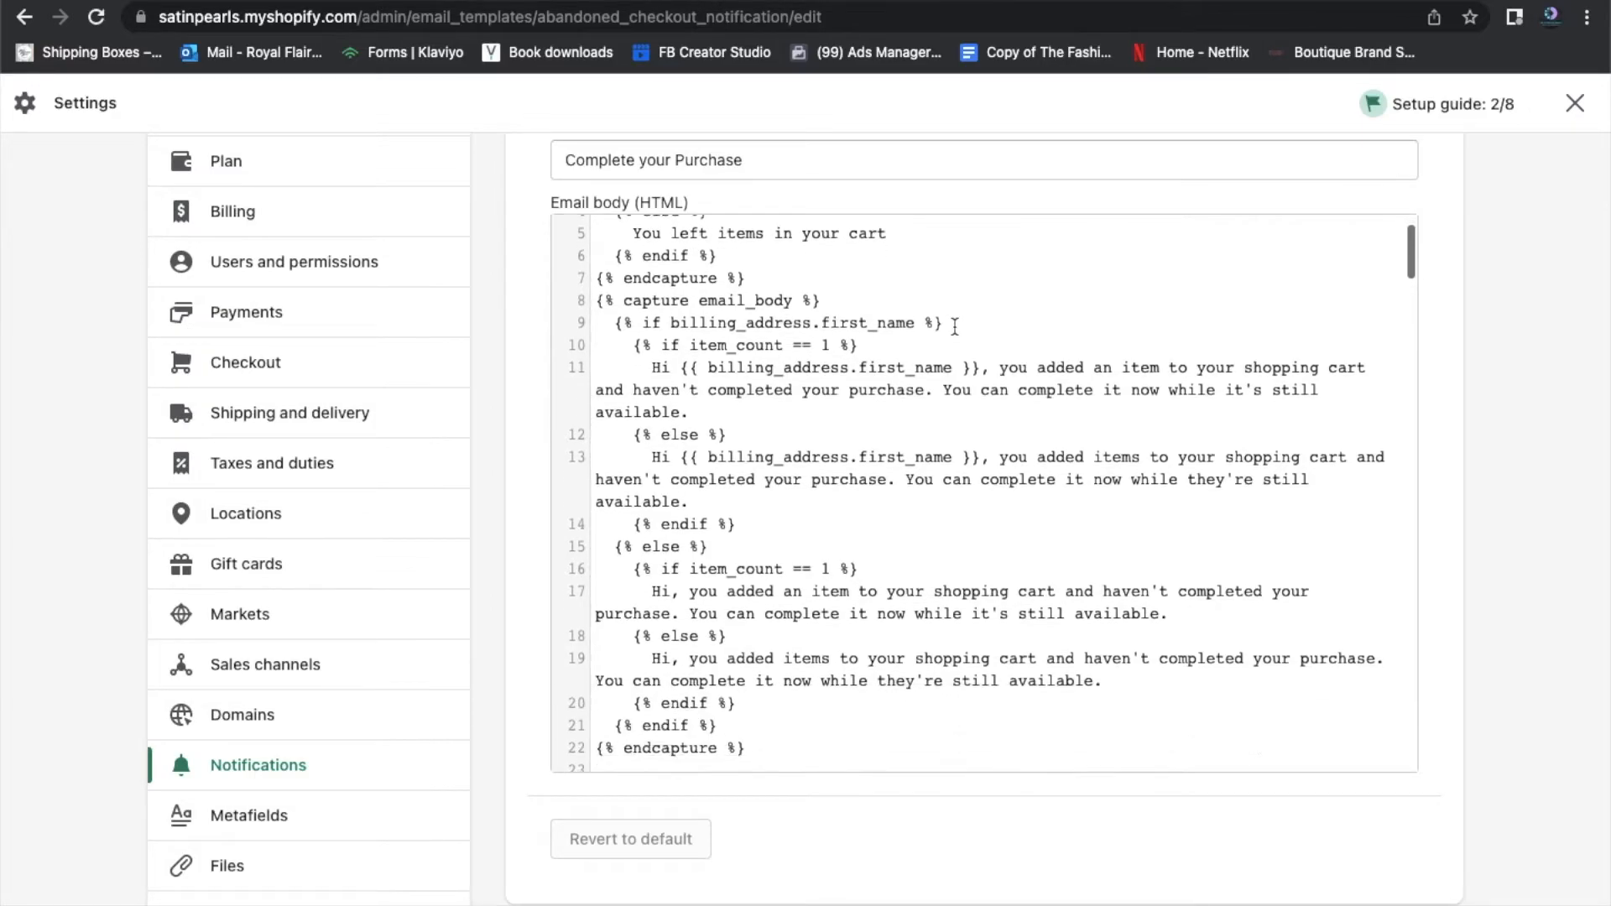
{"action": "scroll", "coordinate": [955, 325], "scroll_direction": "up", "scroll_amount": 2}
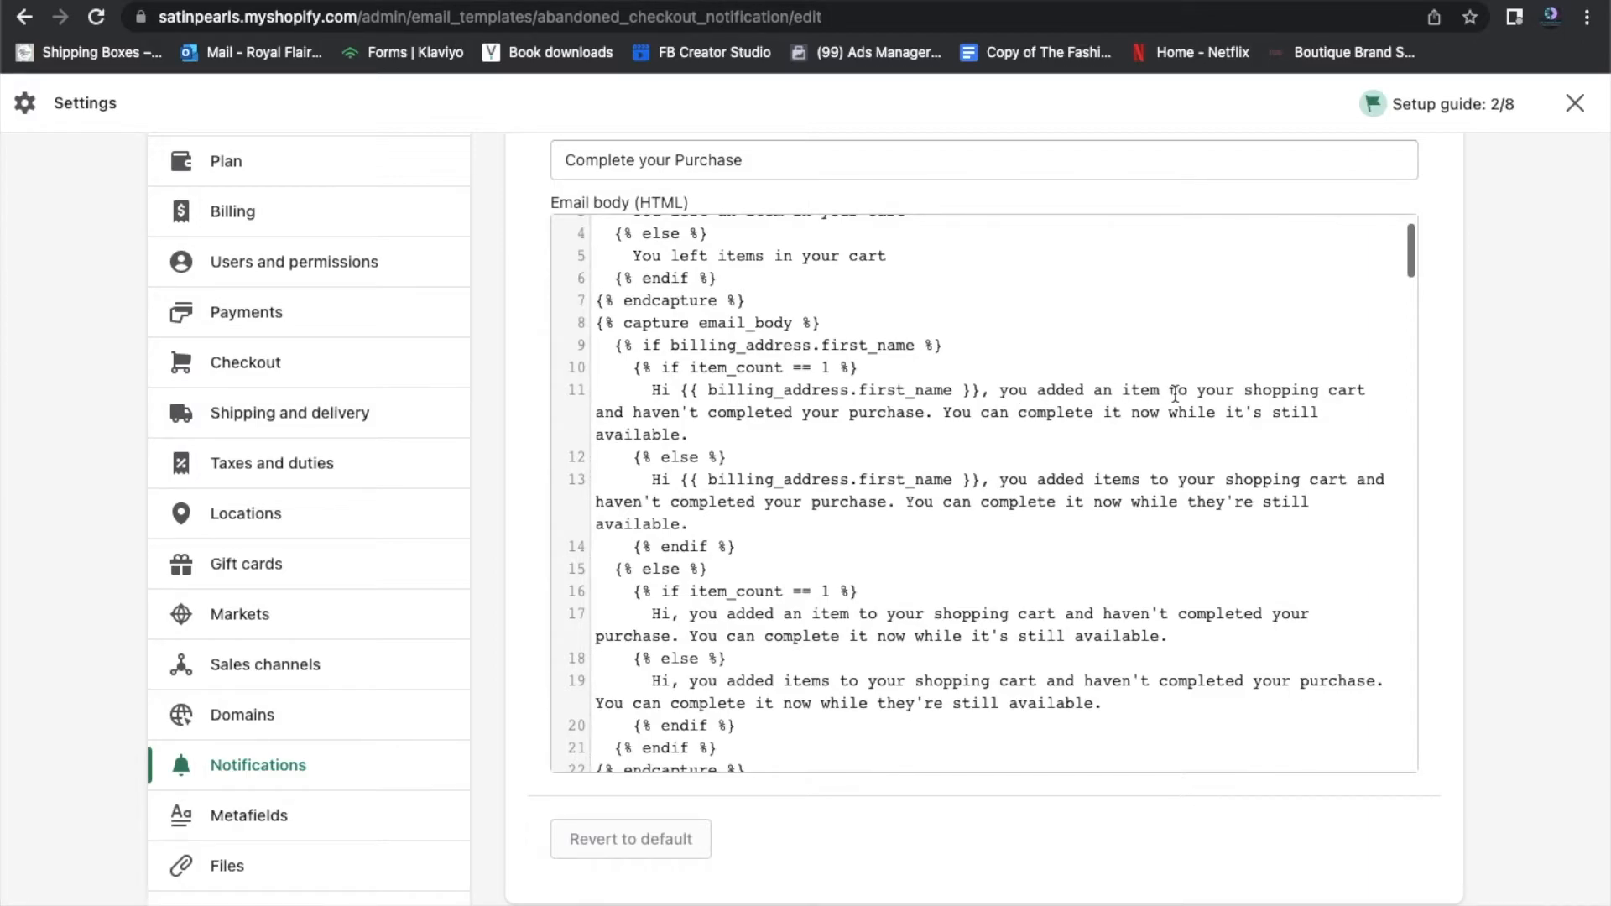
{"action": "scroll", "coordinate": [1343, 443], "scroll_direction": "down", "scroll_amount": 3}
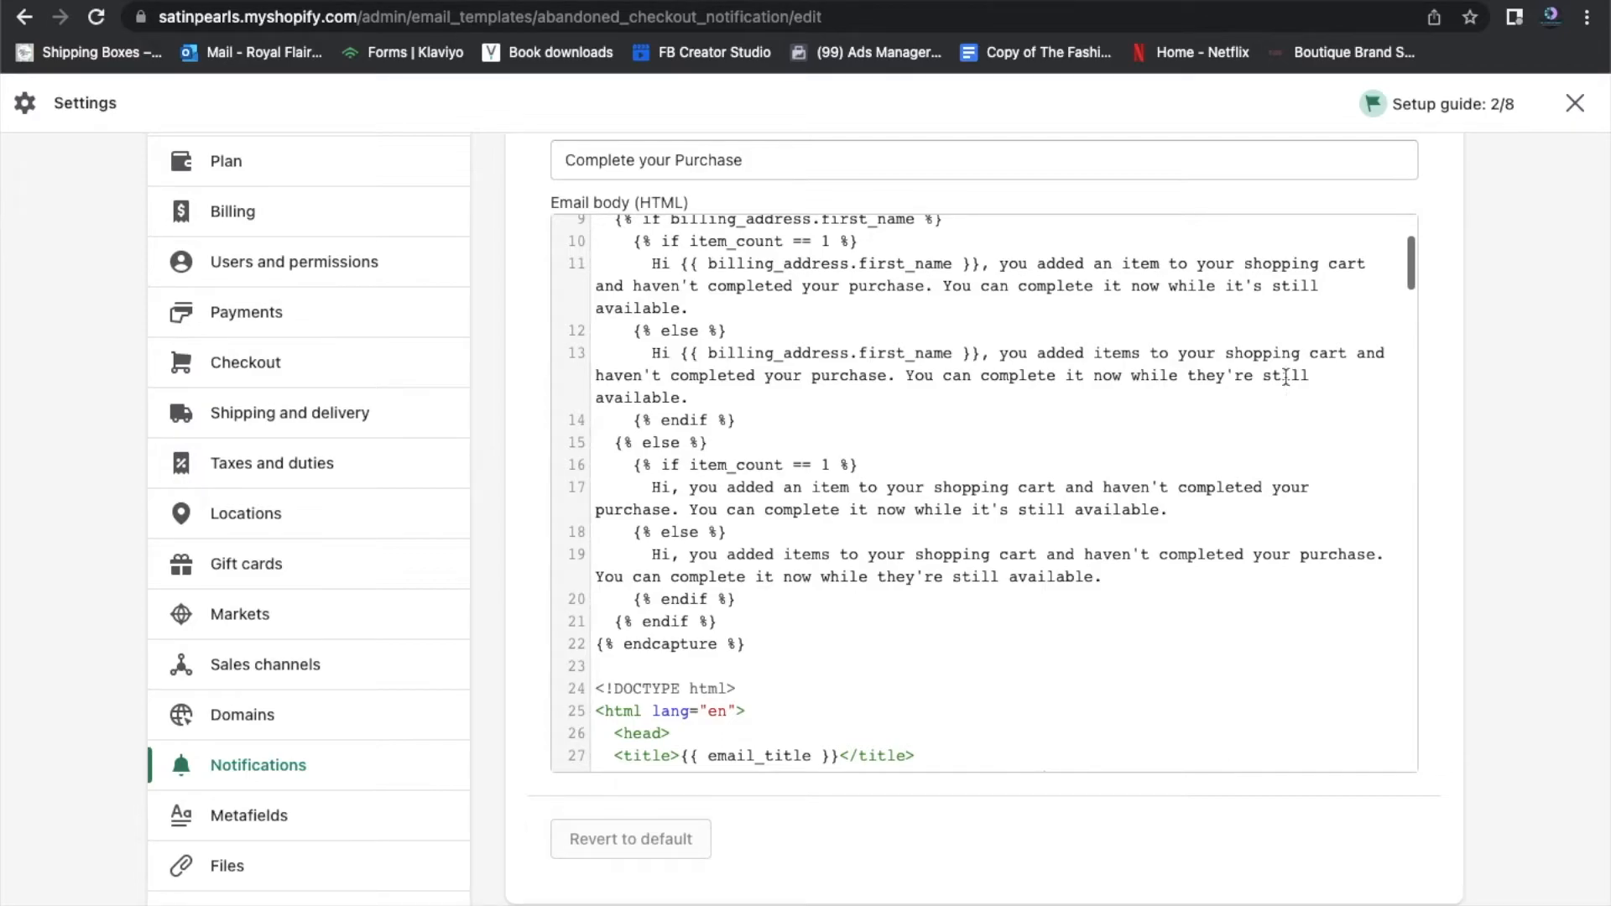
{"action": "scroll", "coordinate": [1204, 430], "scroll_direction": "down", "scroll_amount": 3}
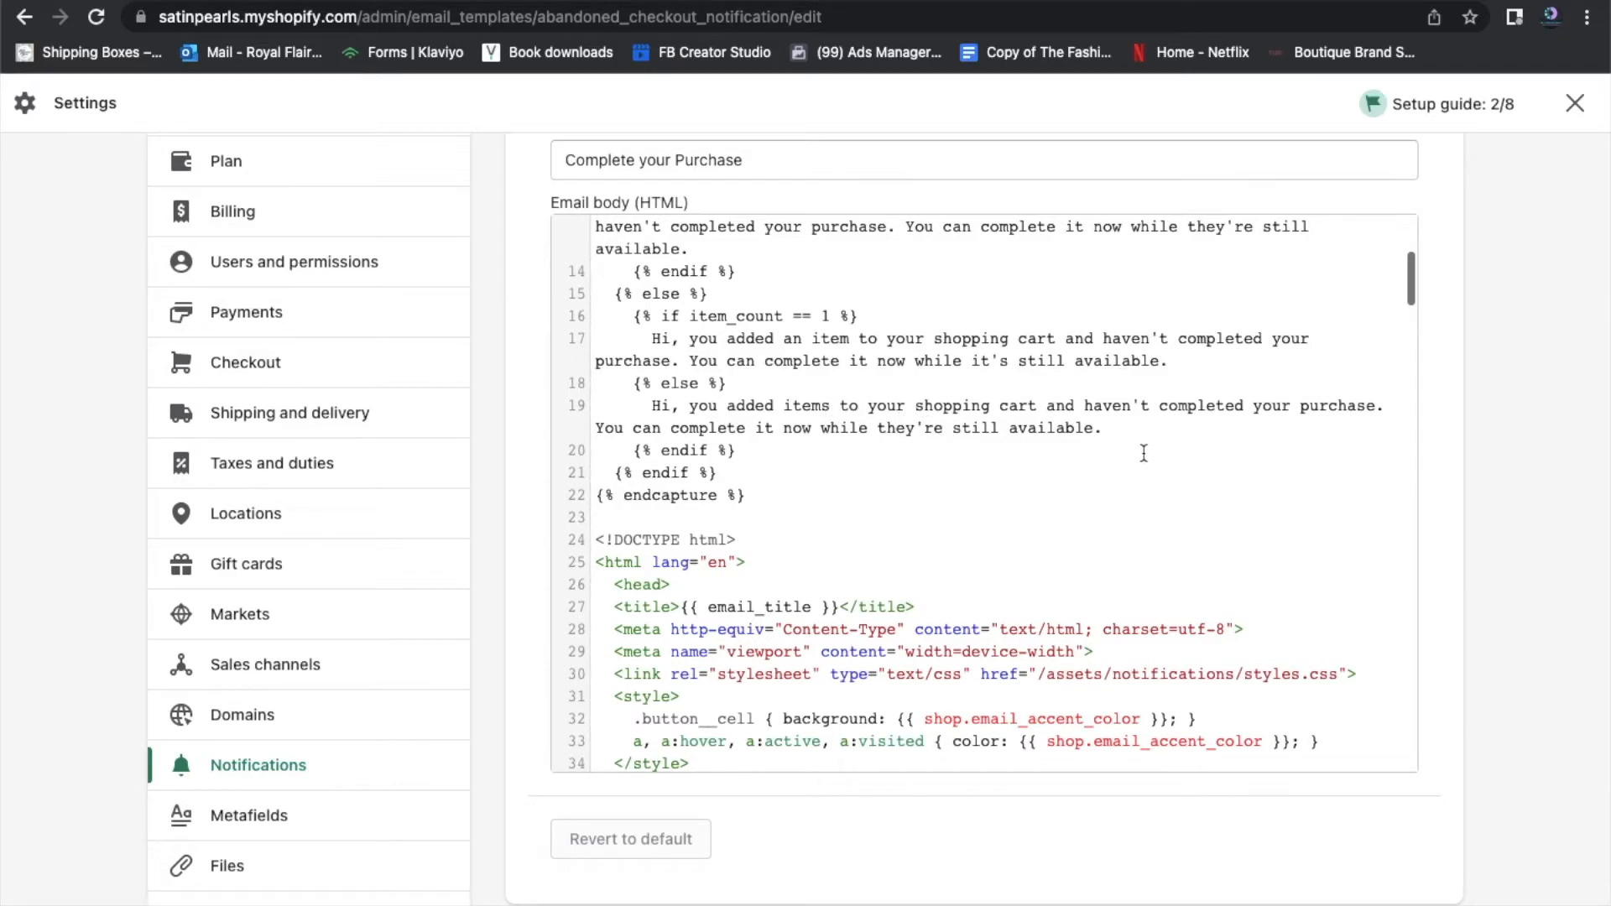
{"action": "scroll", "coordinate": [1143, 453], "scroll_direction": "down", "scroll_amount": 4}
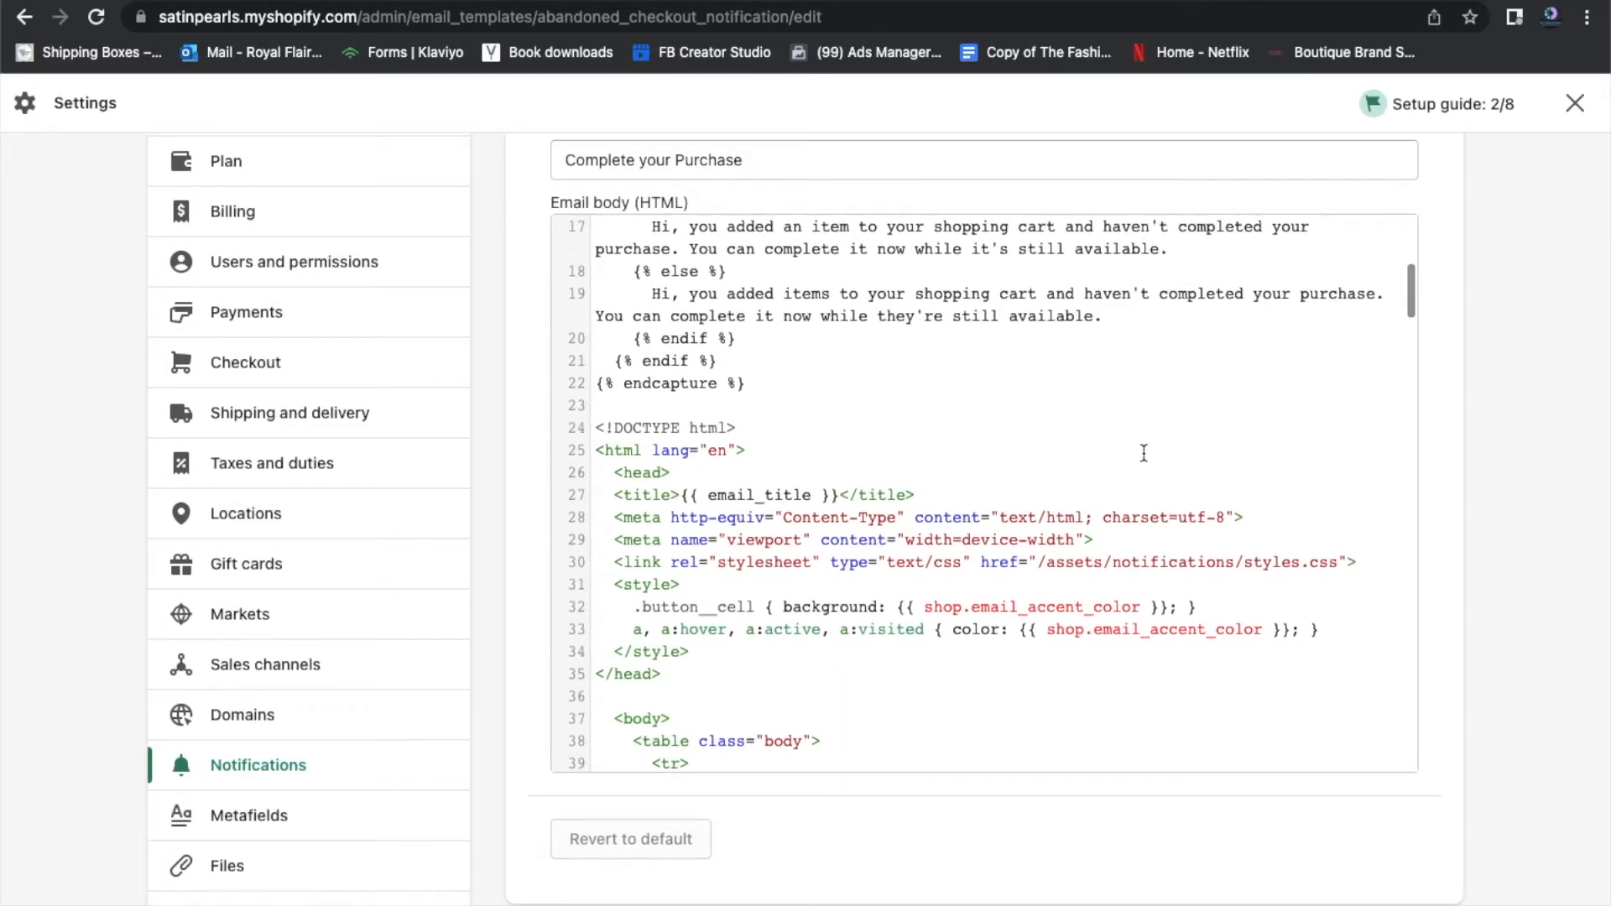
Read through the rest of the abandoned checkout email's HTML code, from the page header and styling to the order list and discount sections
{"action": "scroll", "coordinate": [1143, 453], "scroll_direction": "down", "scroll_amount": 3}
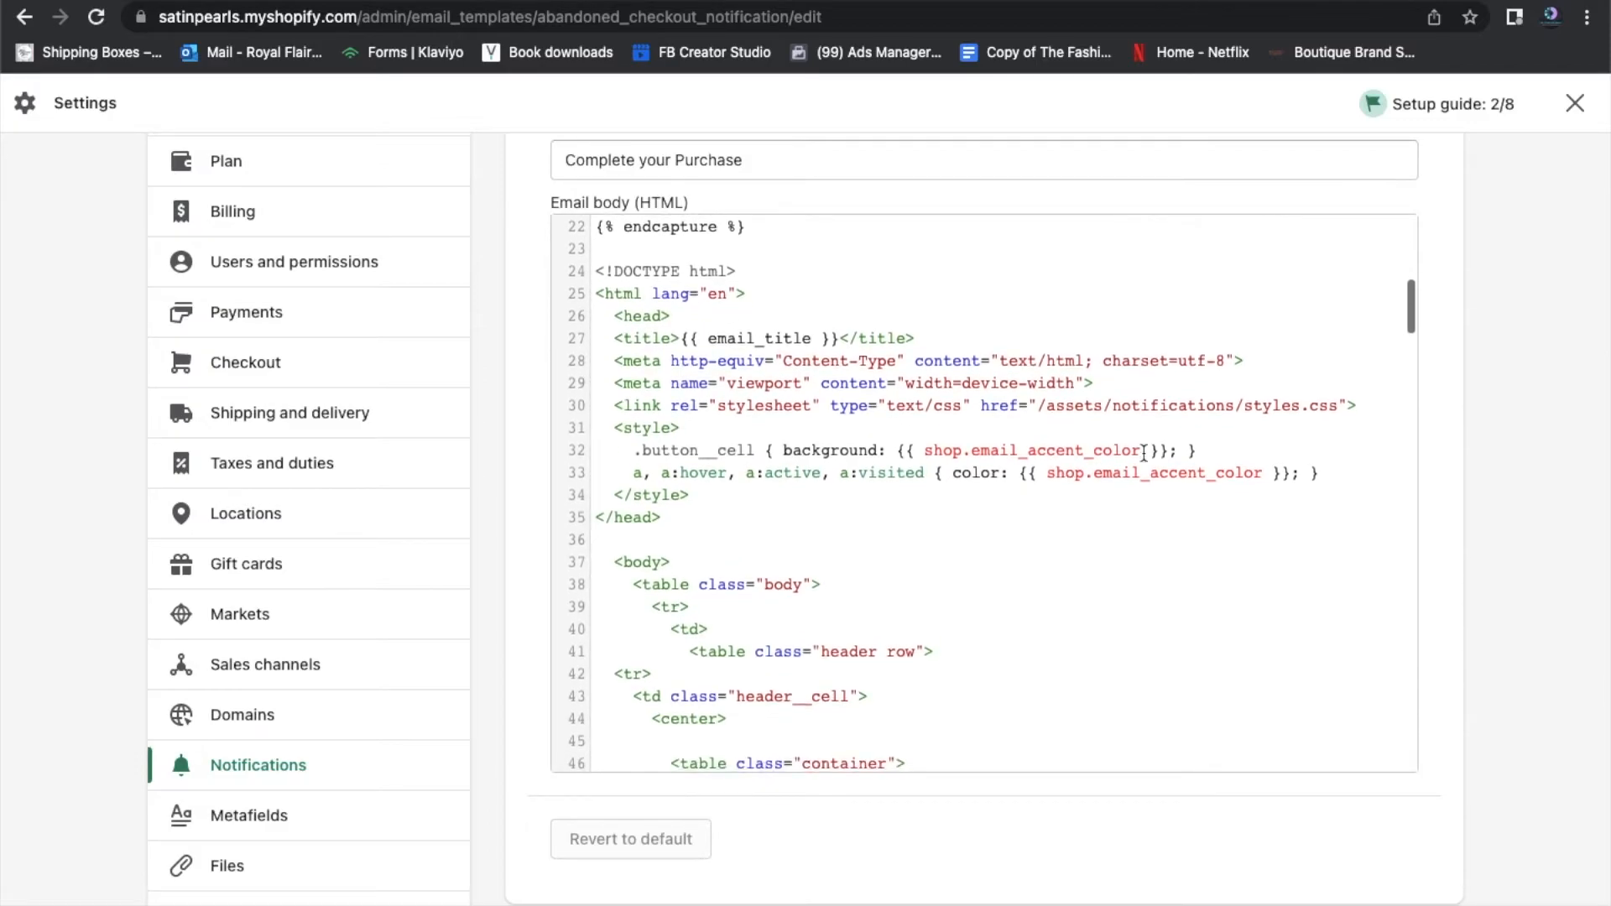
{"action": "scroll", "coordinate": [1144, 453], "scroll_direction": "down", "scroll_amount": 2}
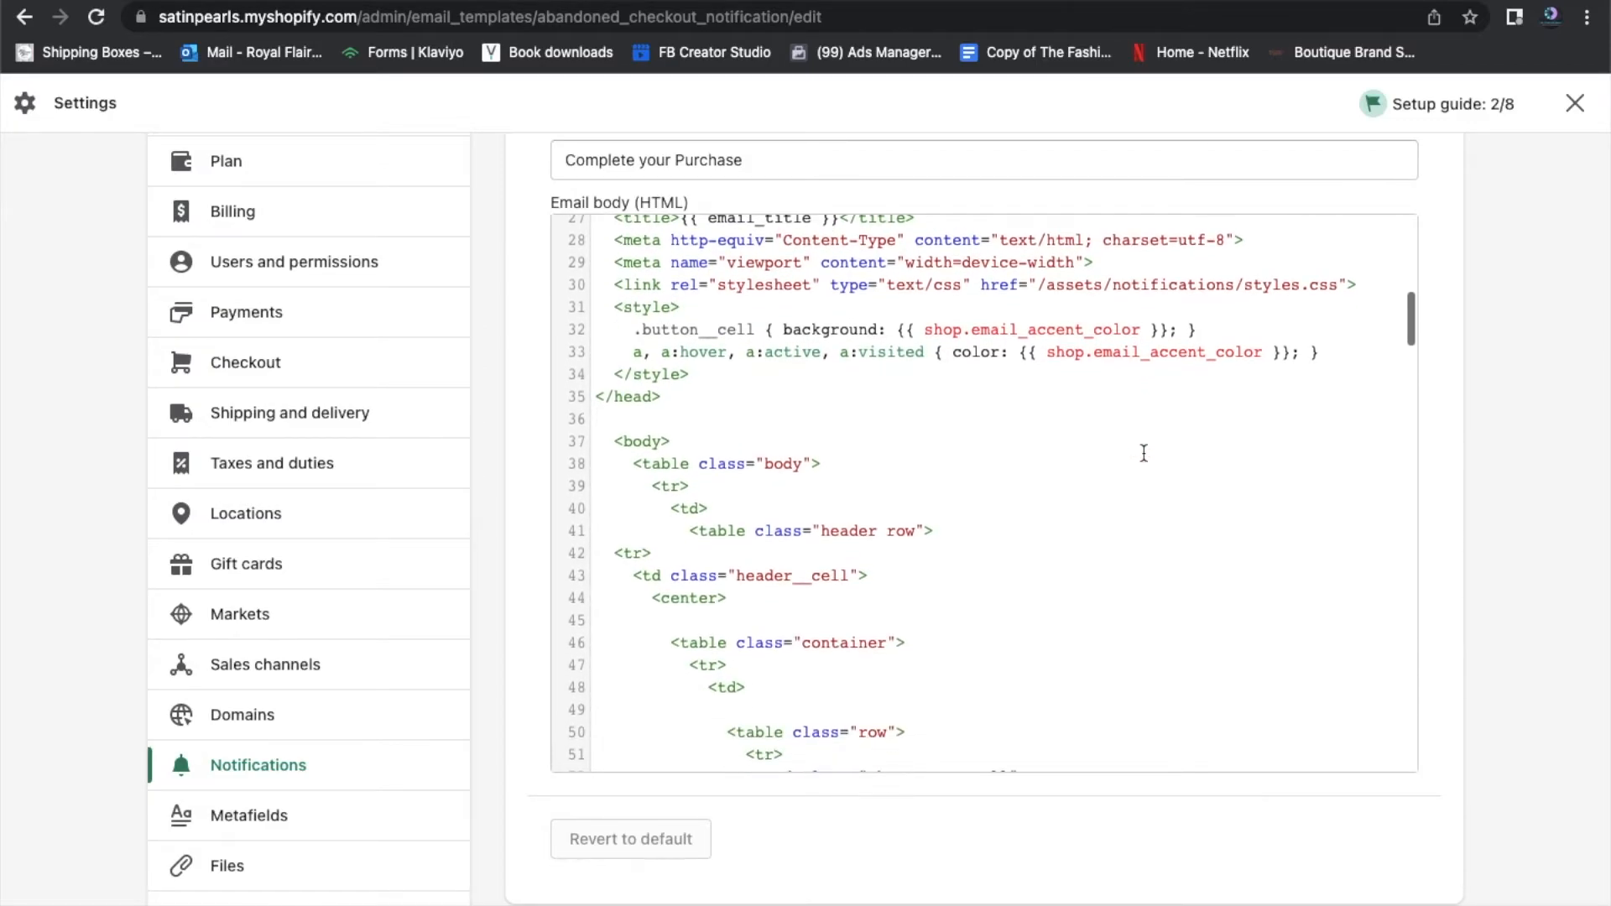
{"action": "scroll", "coordinate": [1144, 453], "scroll_direction": "down", "scroll_amount": 7}
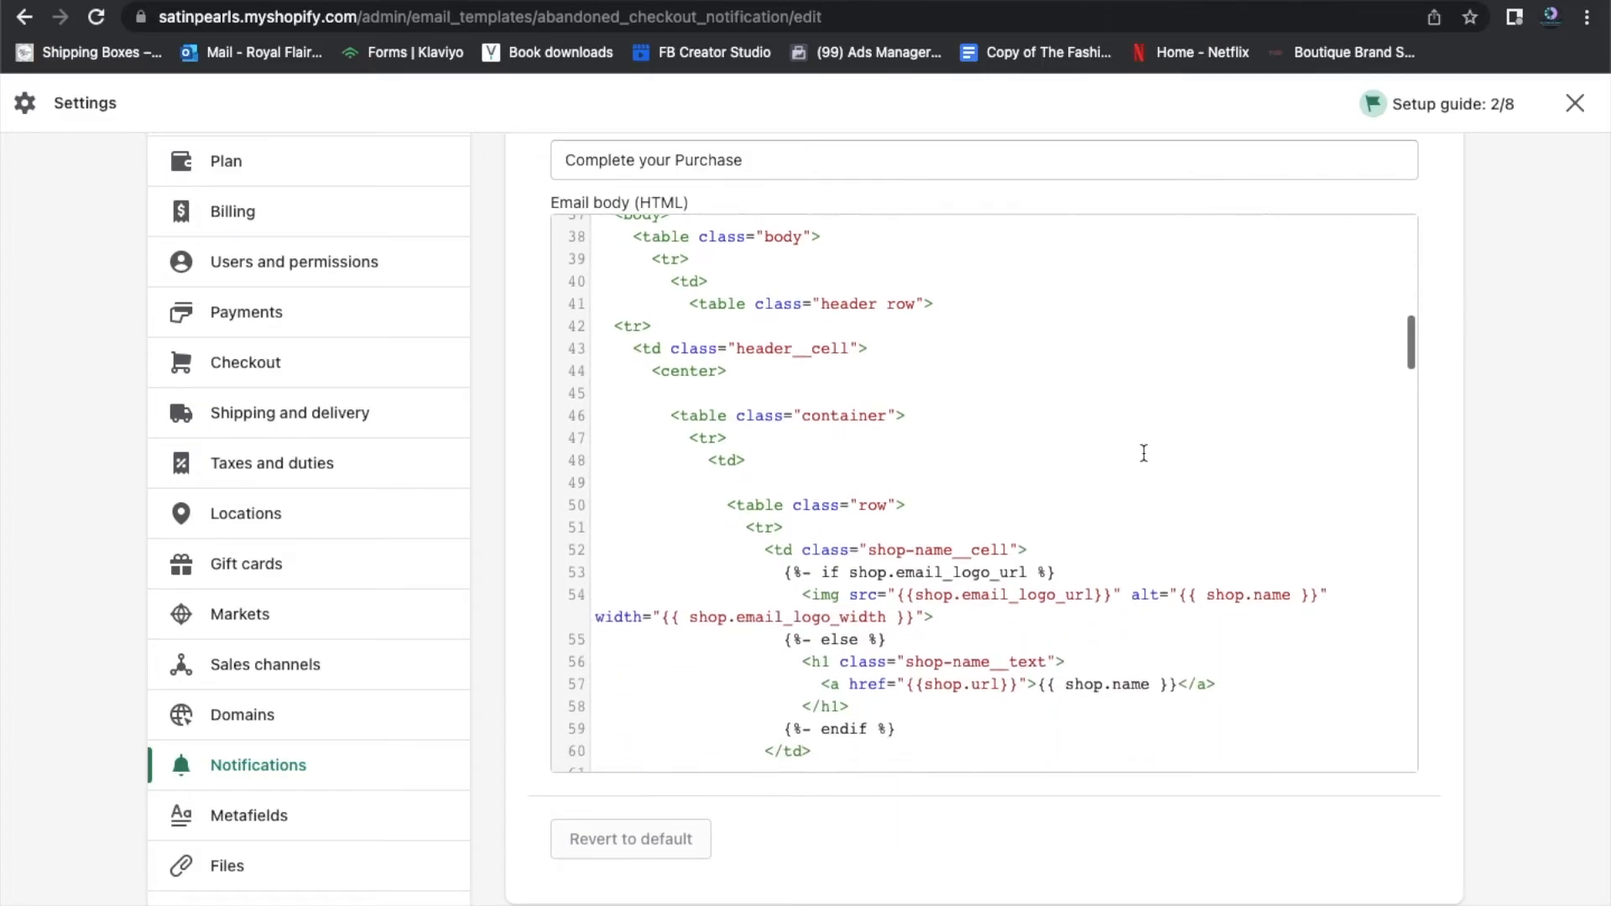
{"action": "scroll", "coordinate": [1144, 453], "scroll_direction": "down", "scroll_amount": 10}
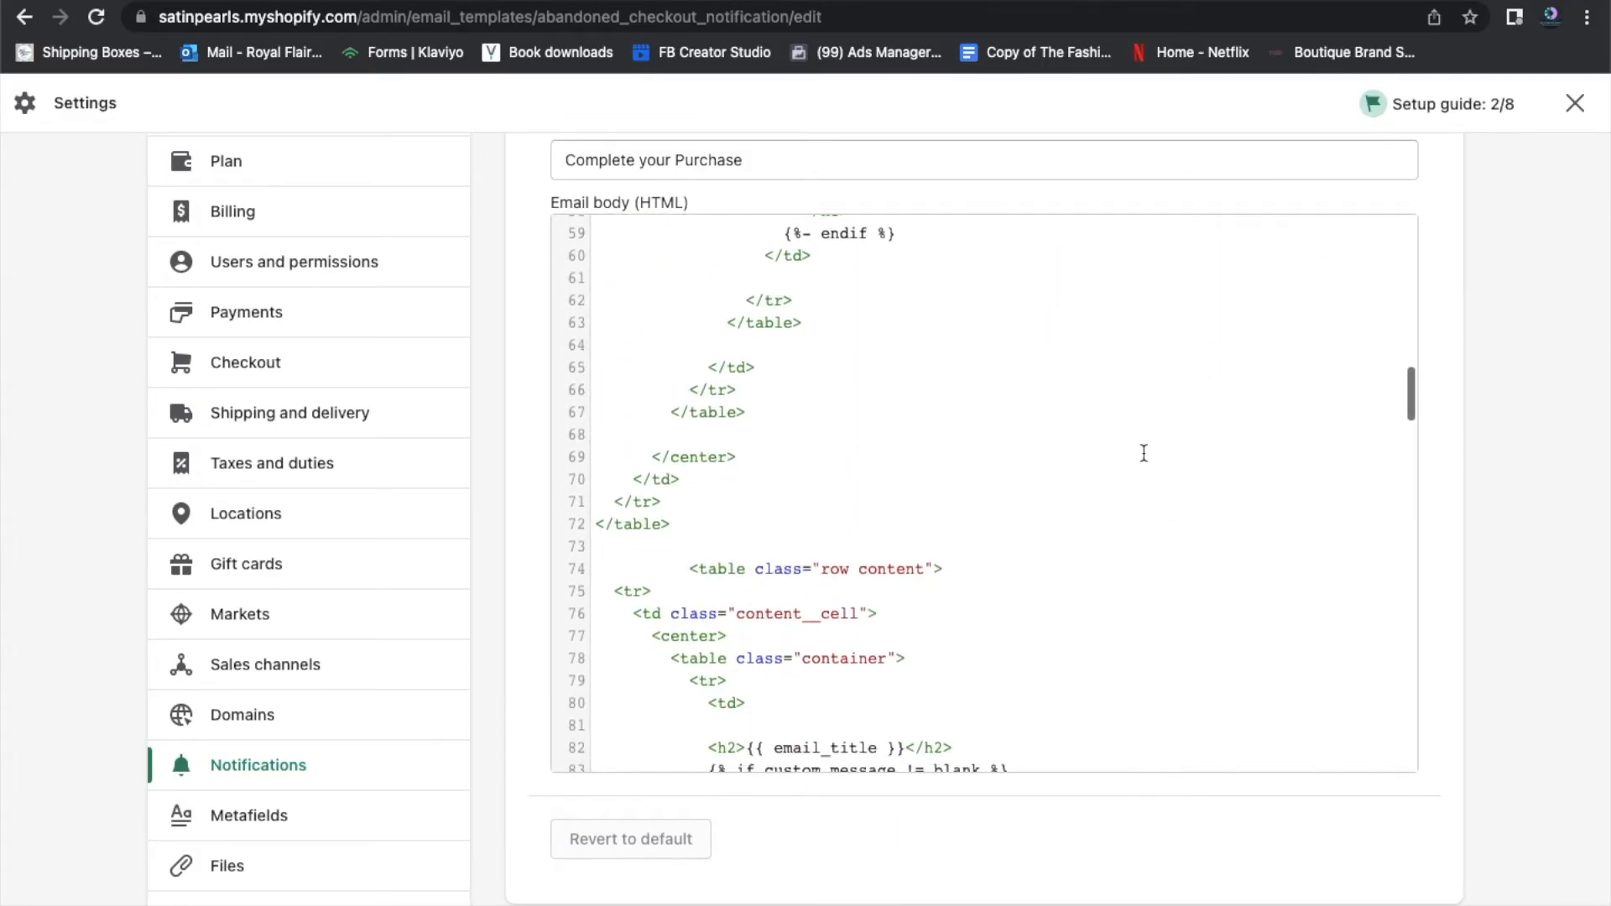
{"action": "scroll", "coordinate": [1144, 453], "scroll_direction": "down", "scroll_amount": 5}
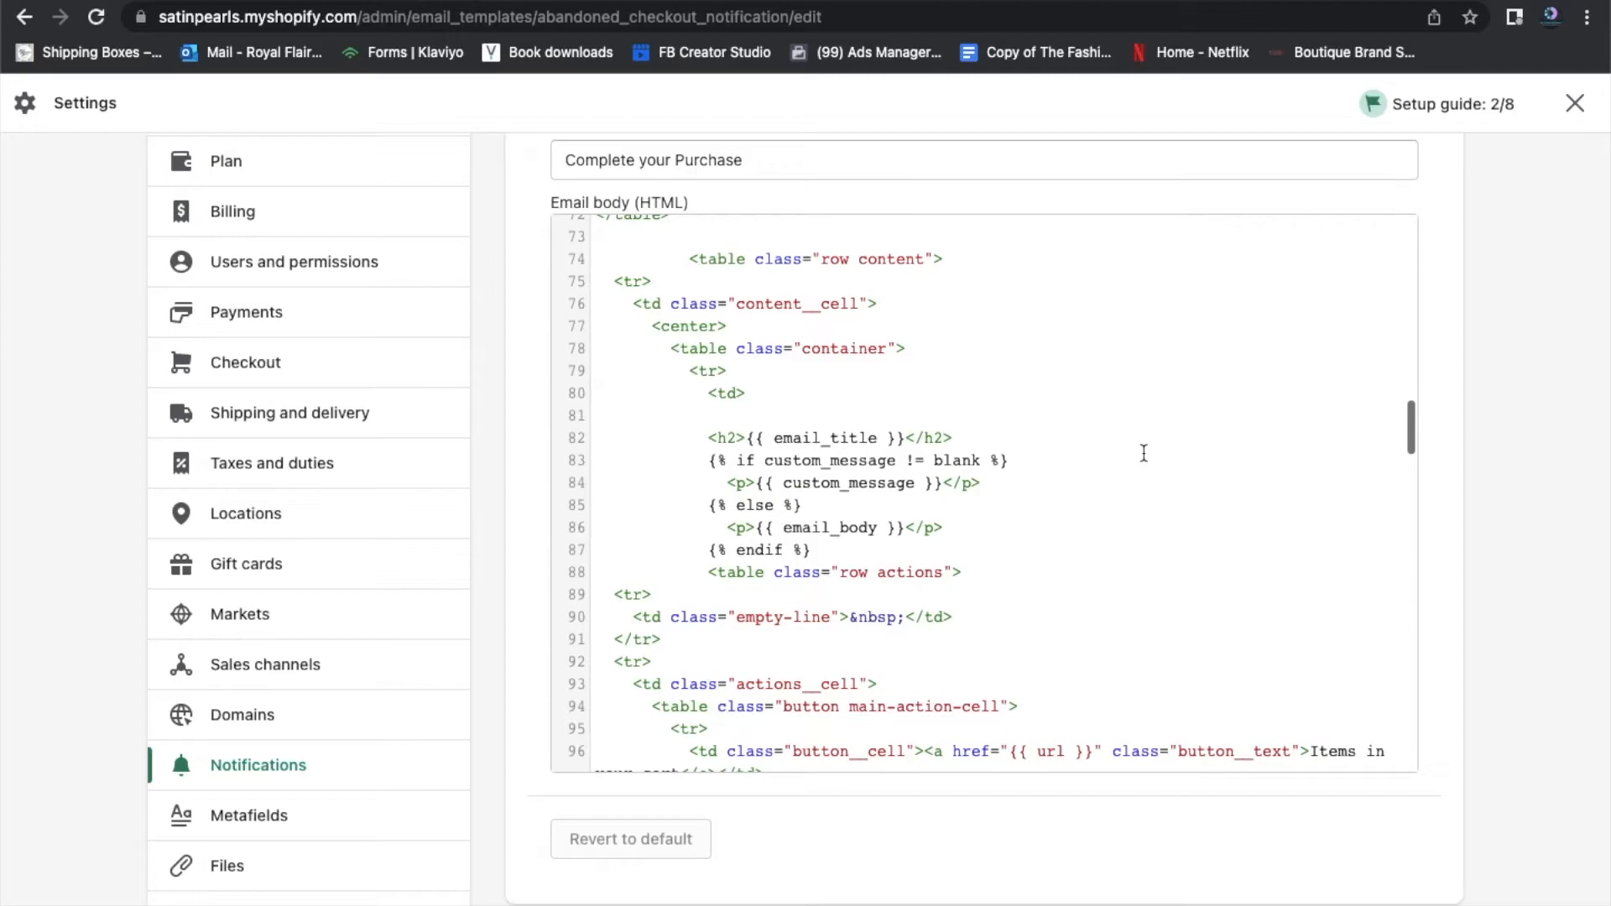
{"action": "scroll", "coordinate": [1144, 454], "scroll_direction": "down", "scroll_amount": 10}
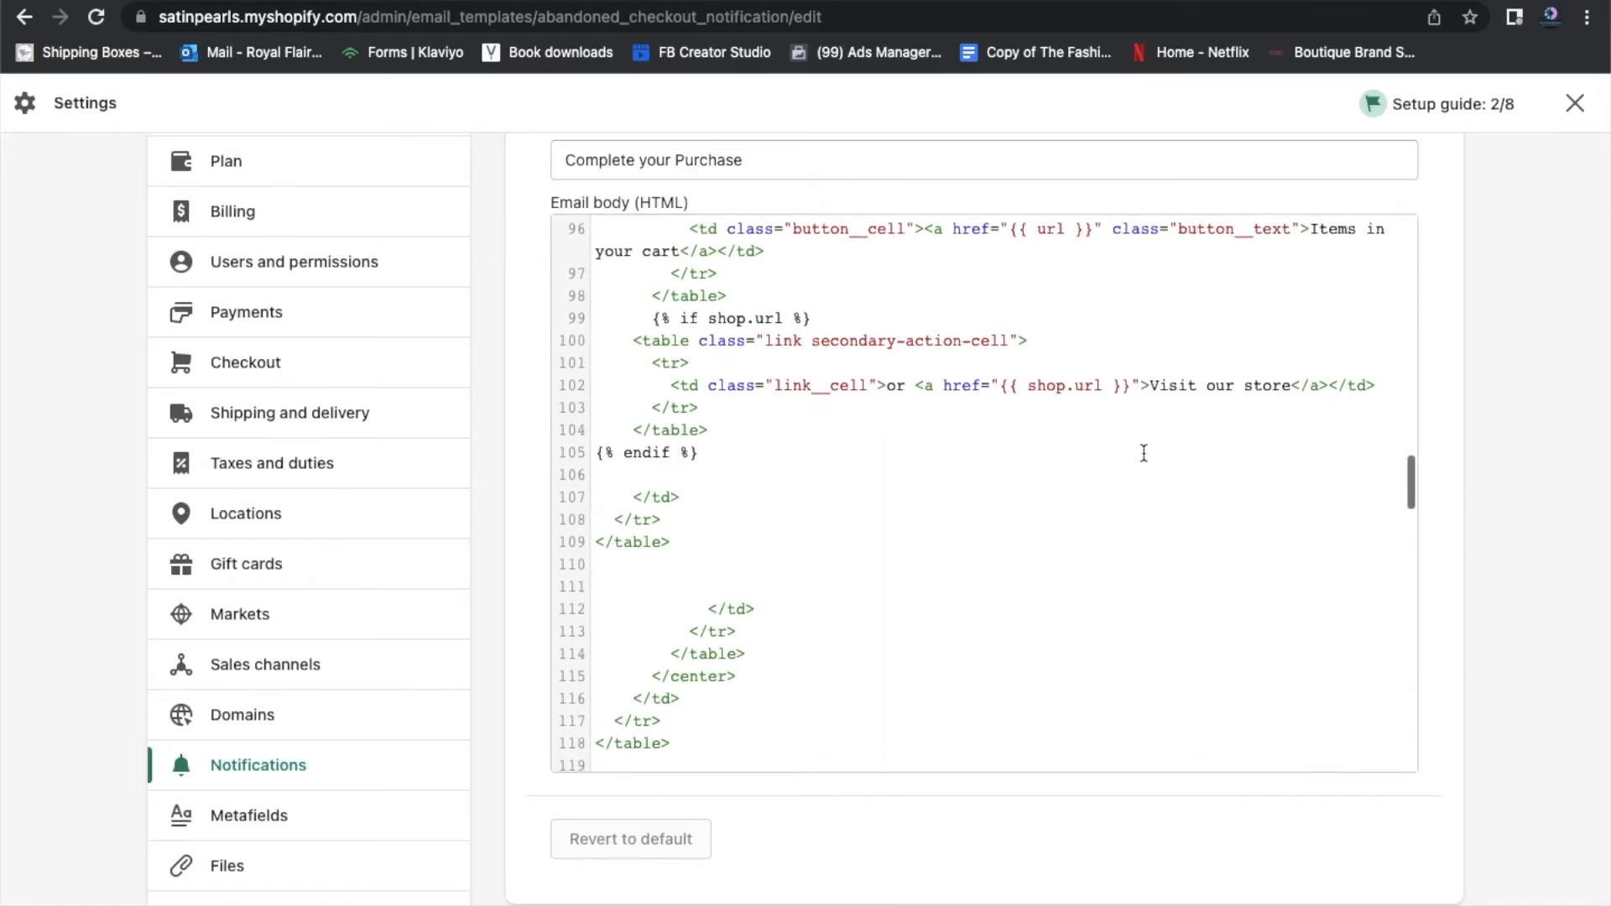
{"action": "scroll", "coordinate": [1144, 453], "scroll_direction": "down", "scroll_amount": 10}
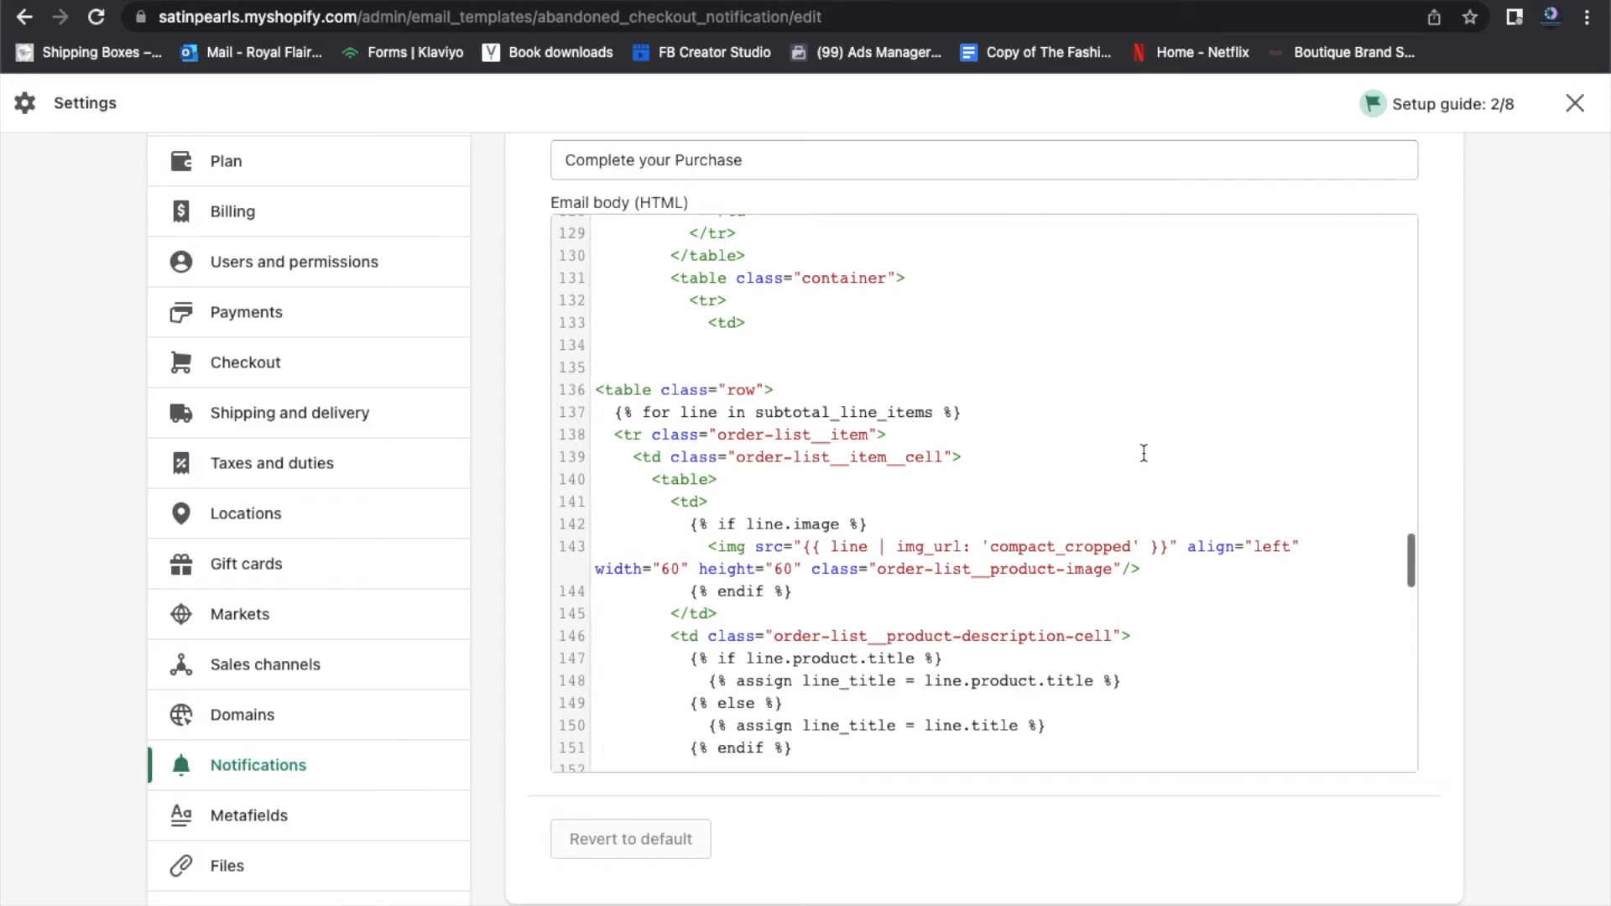
{"action": "scroll", "coordinate": [1144, 453], "scroll_direction": "down", "scroll_amount": 10}
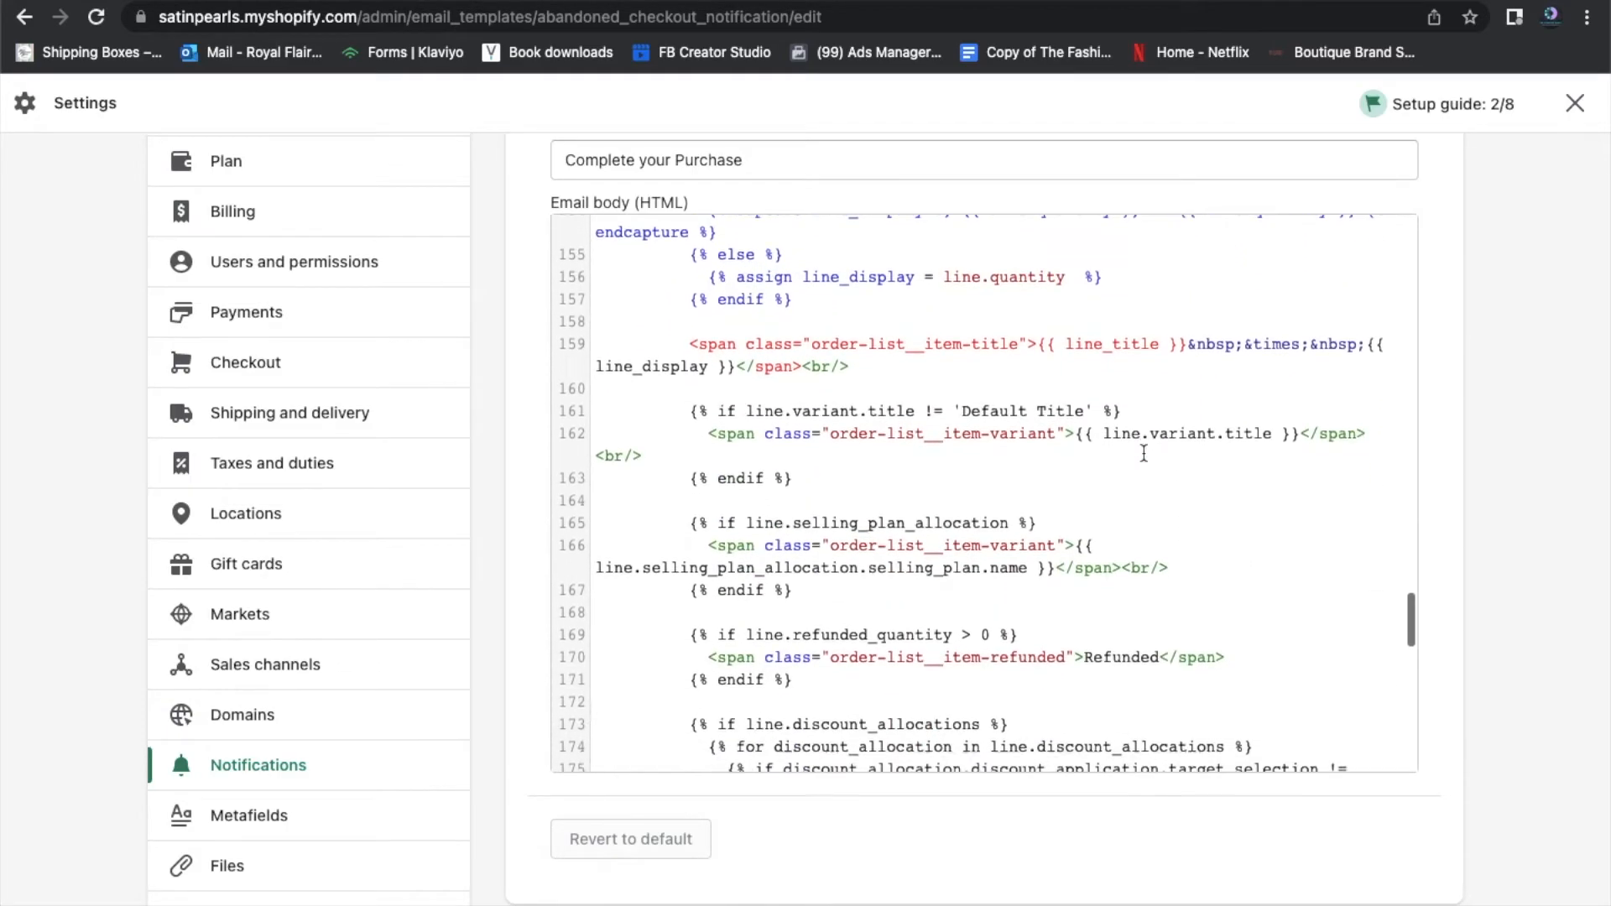
{"action": "scroll", "coordinate": [1143, 453], "scroll_direction": "down", "scroll_amount": 7}
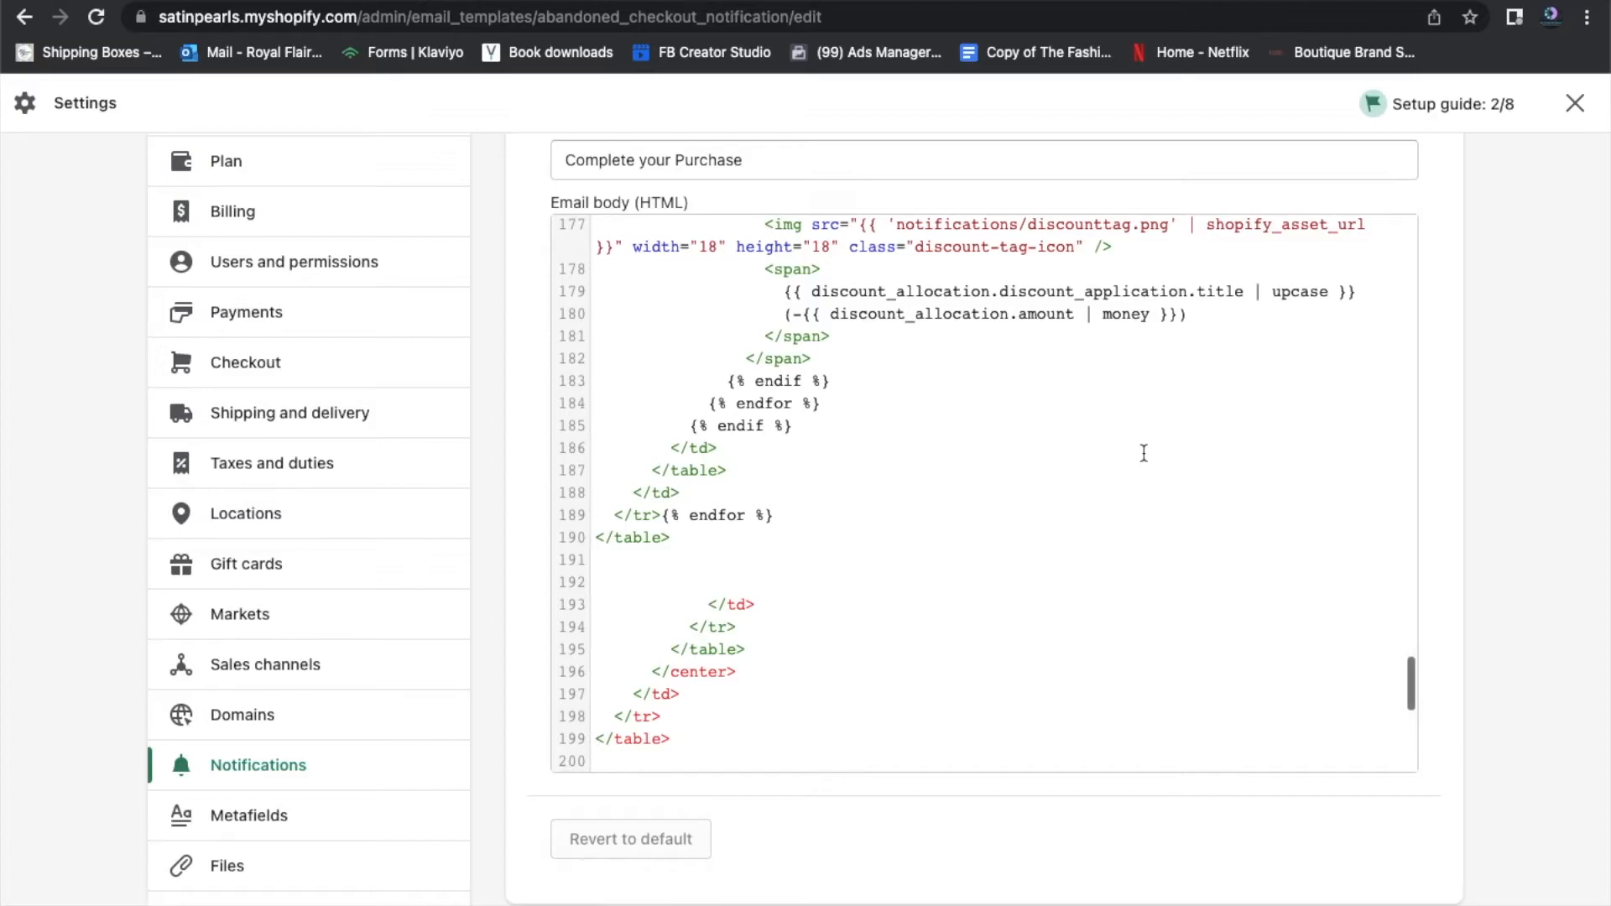
{"action": "scroll", "coordinate": [1144, 453], "scroll_direction": "up", "scroll_amount": 3}
{"action": "scroll", "coordinate": [1143, 453], "scroll_direction": "up", "scroll_amount": 2}
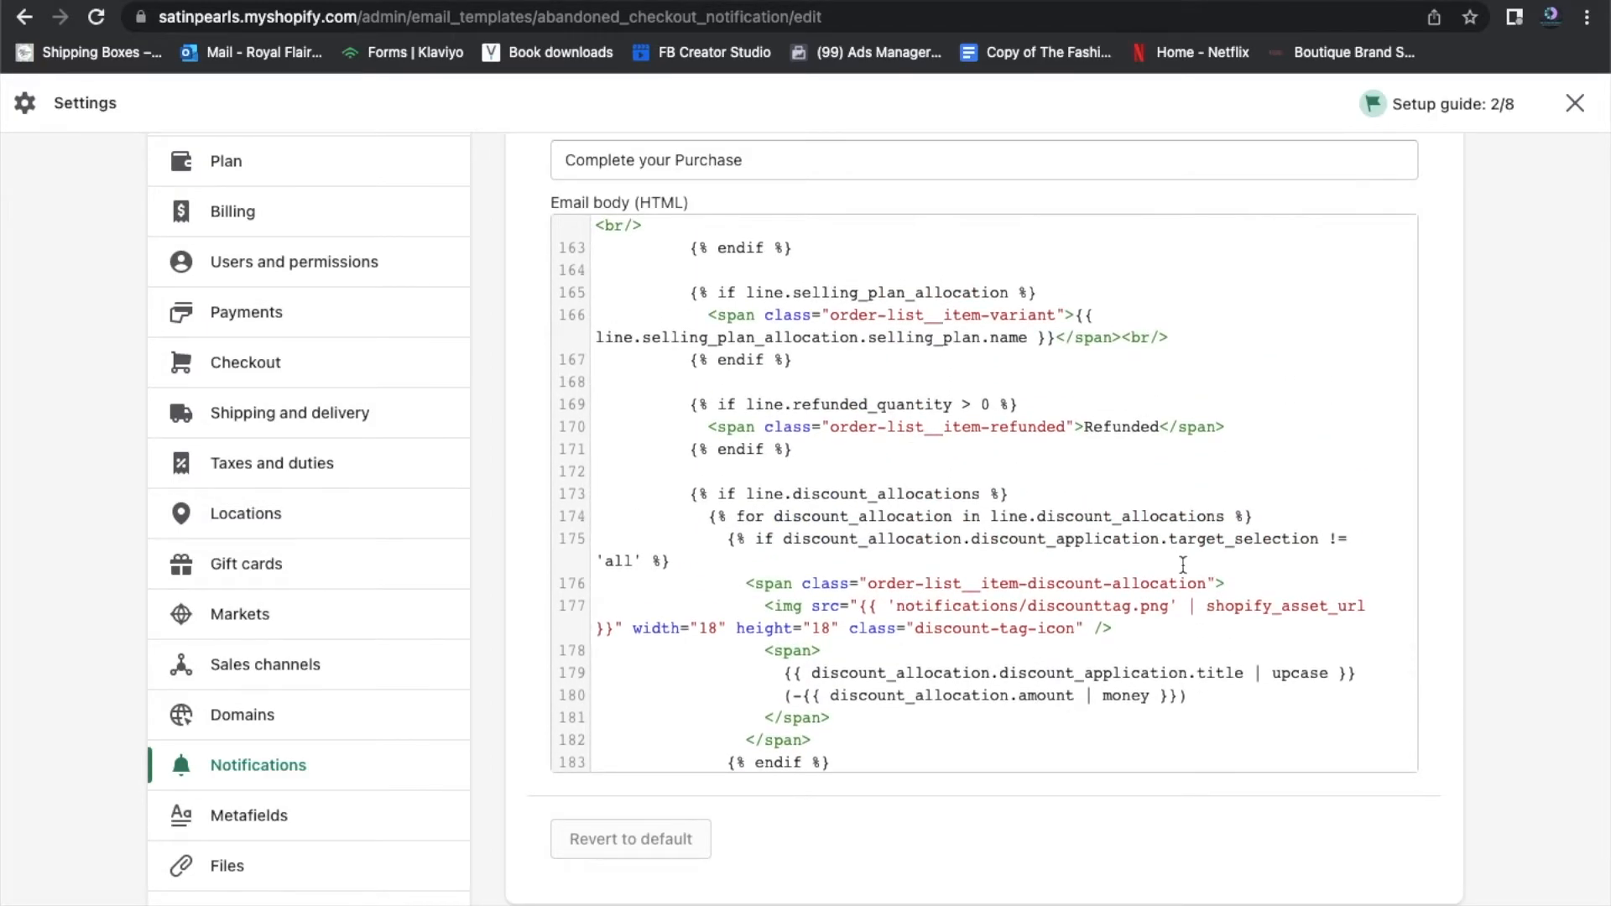
{"action": "scroll", "coordinate": [1183, 565], "scroll_direction": "up", "scroll_amount": 4}
{"action": "scroll", "coordinate": [1183, 564], "scroll_direction": "up", "scroll_amount": 15}
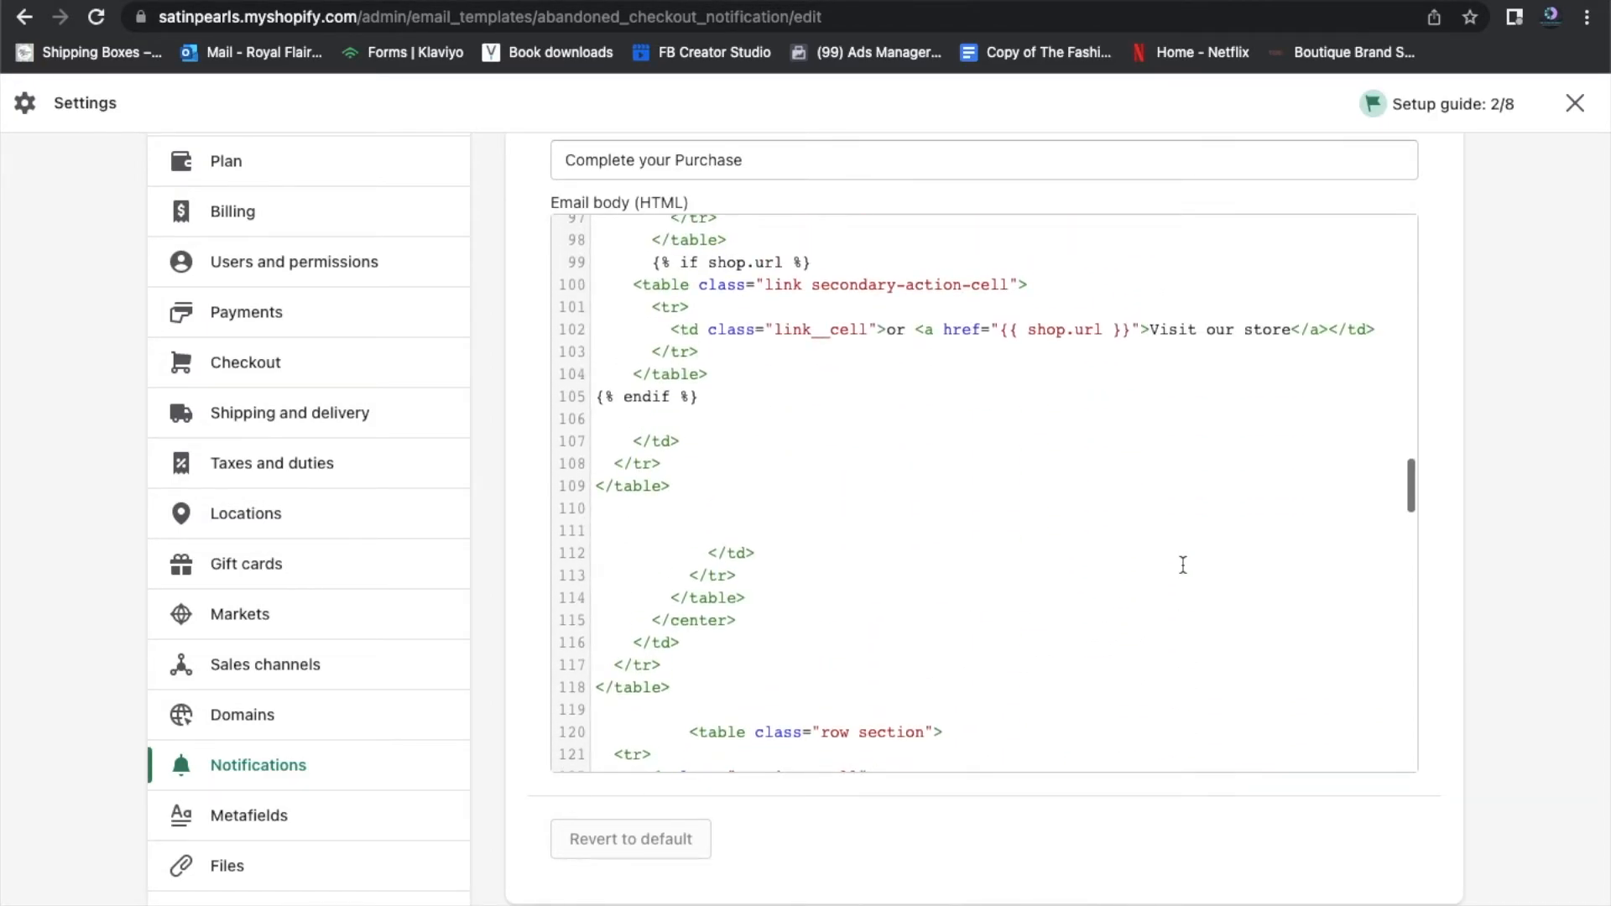
{"action": "scroll", "coordinate": [1183, 564], "scroll_direction": "up", "scroll_amount": 20}
{"action": "scroll", "coordinate": [1183, 565], "scroll_direction": "down", "scroll_amount": 3}
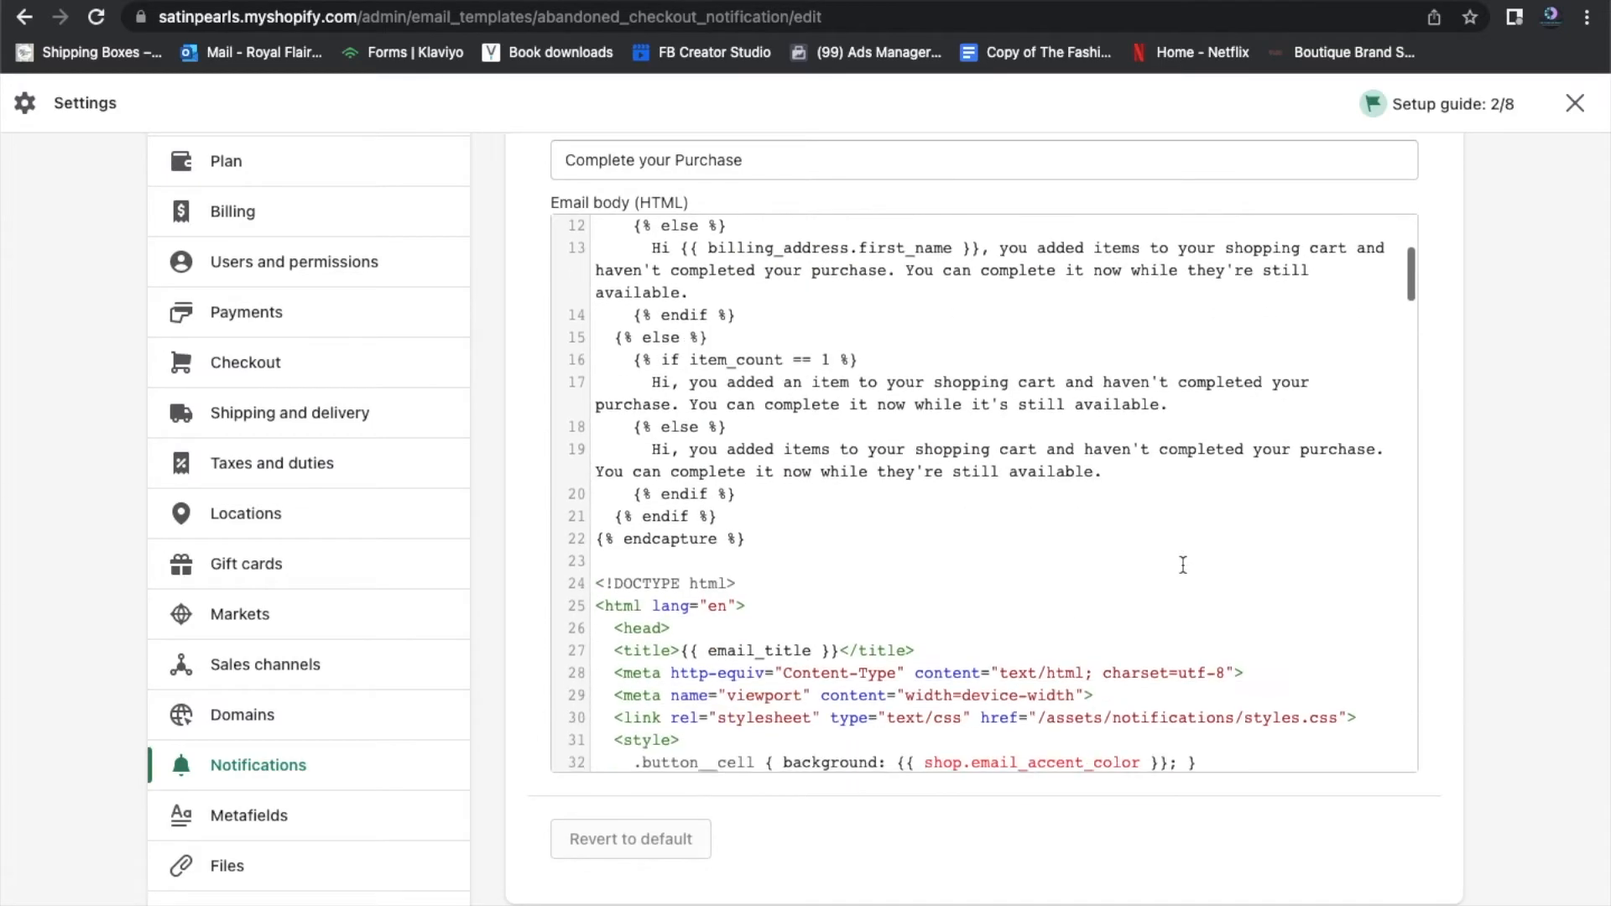
{"action": "scroll", "coordinate": [1517, 584], "scroll_direction": "down", "scroll_amount": 5}
{"action": "scroll", "coordinate": [1517, 584], "scroll_direction": "up", "scroll_amount": 7}
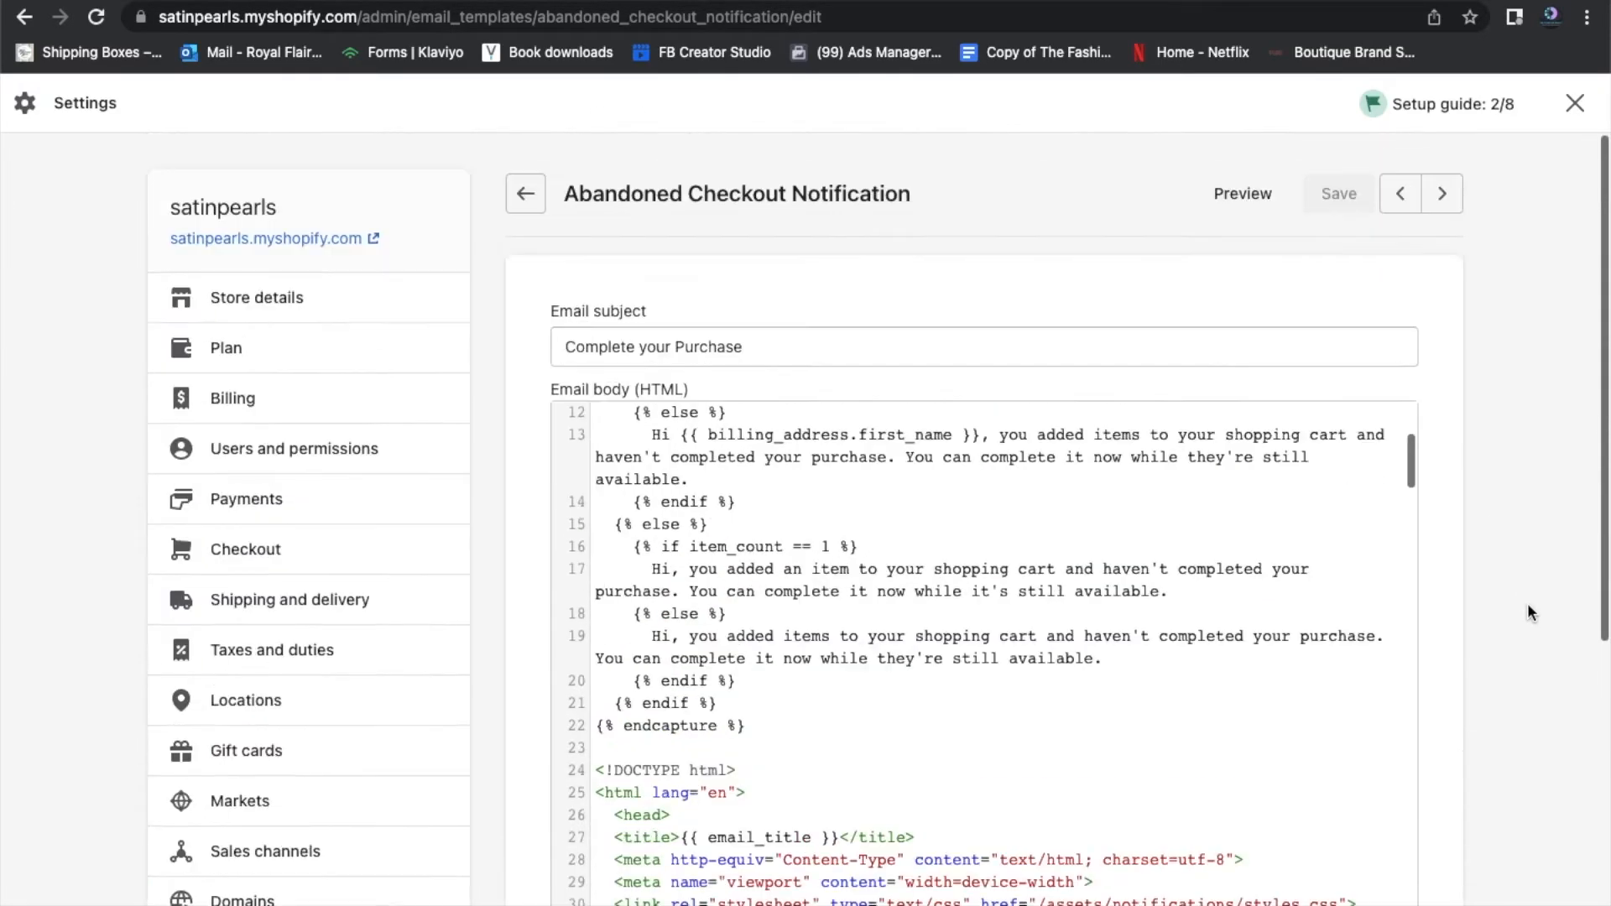
Go back to the notifications overview and examine the order, shipping and local delivery notifications sent to customers
{"action": "left_click", "coordinate": [527, 206]}
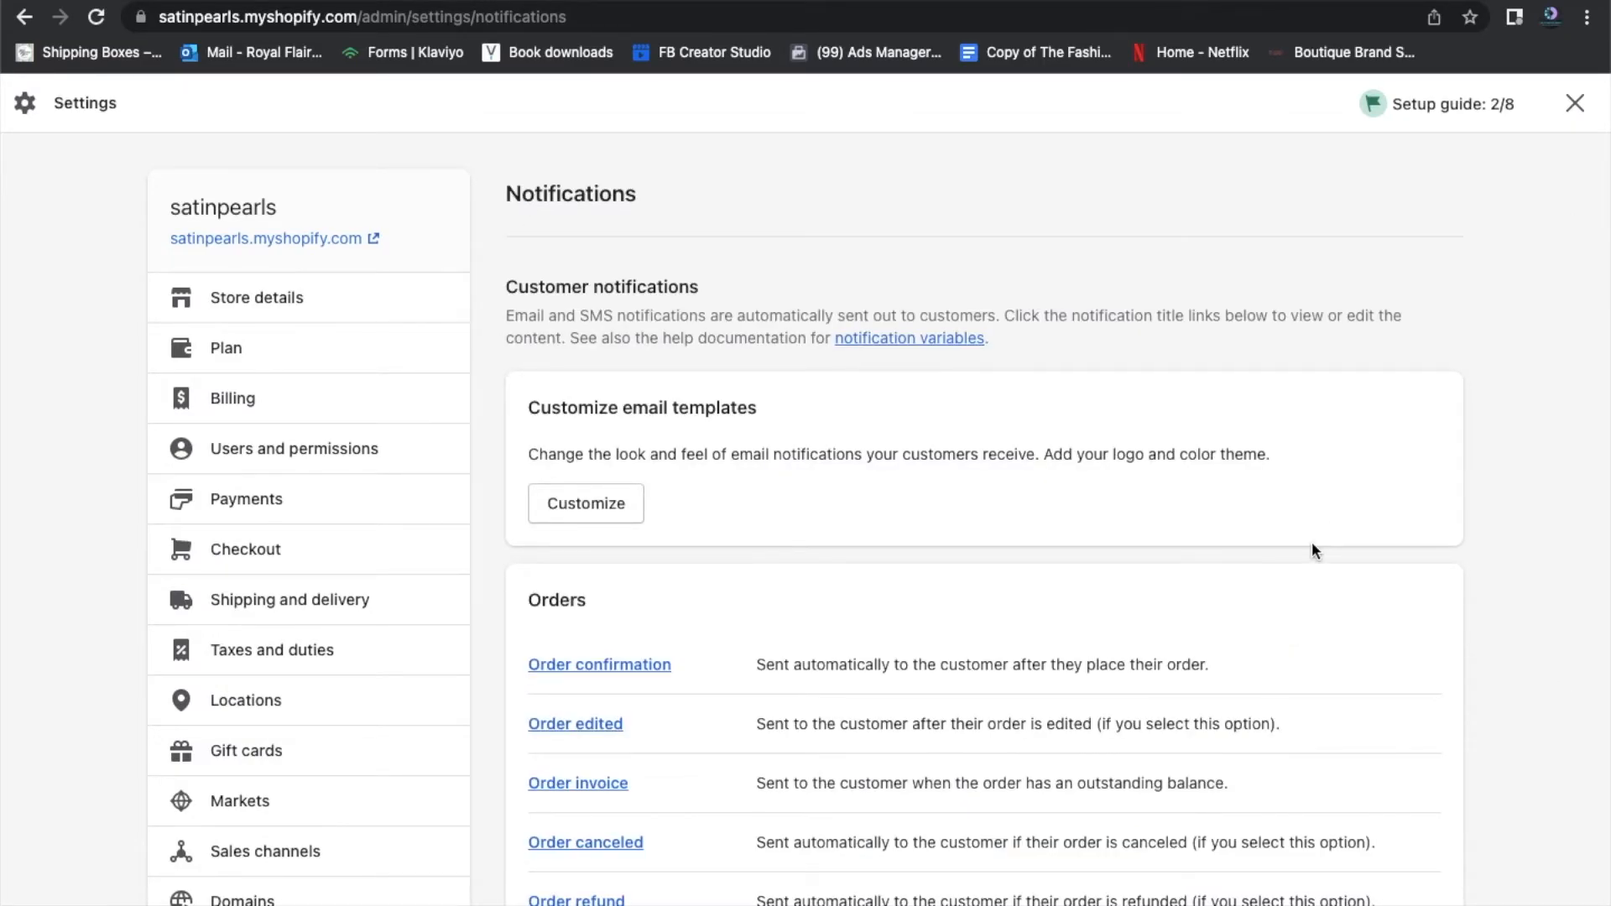
{"action": "scroll", "coordinate": [1311, 543], "scroll_direction": "down", "scroll_amount": 2}
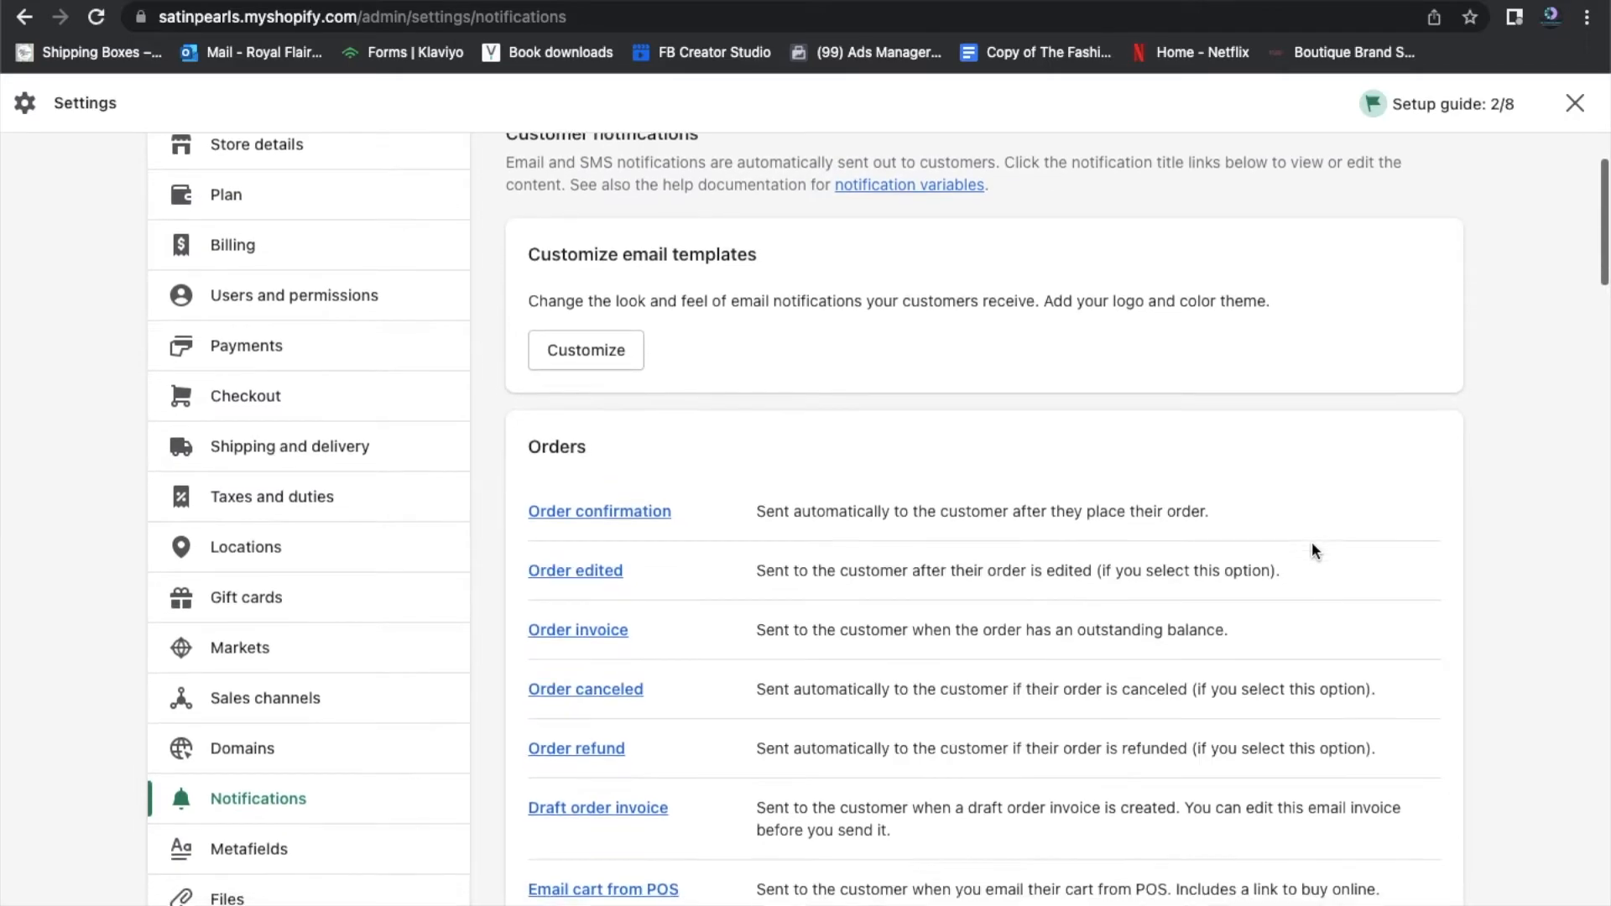
{"action": "scroll", "coordinate": [1311, 545], "scroll_direction": "down", "scroll_amount": 2}
{"action": "scroll", "coordinate": [1159, 591], "scroll_direction": "down", "scroll_amount": 2}
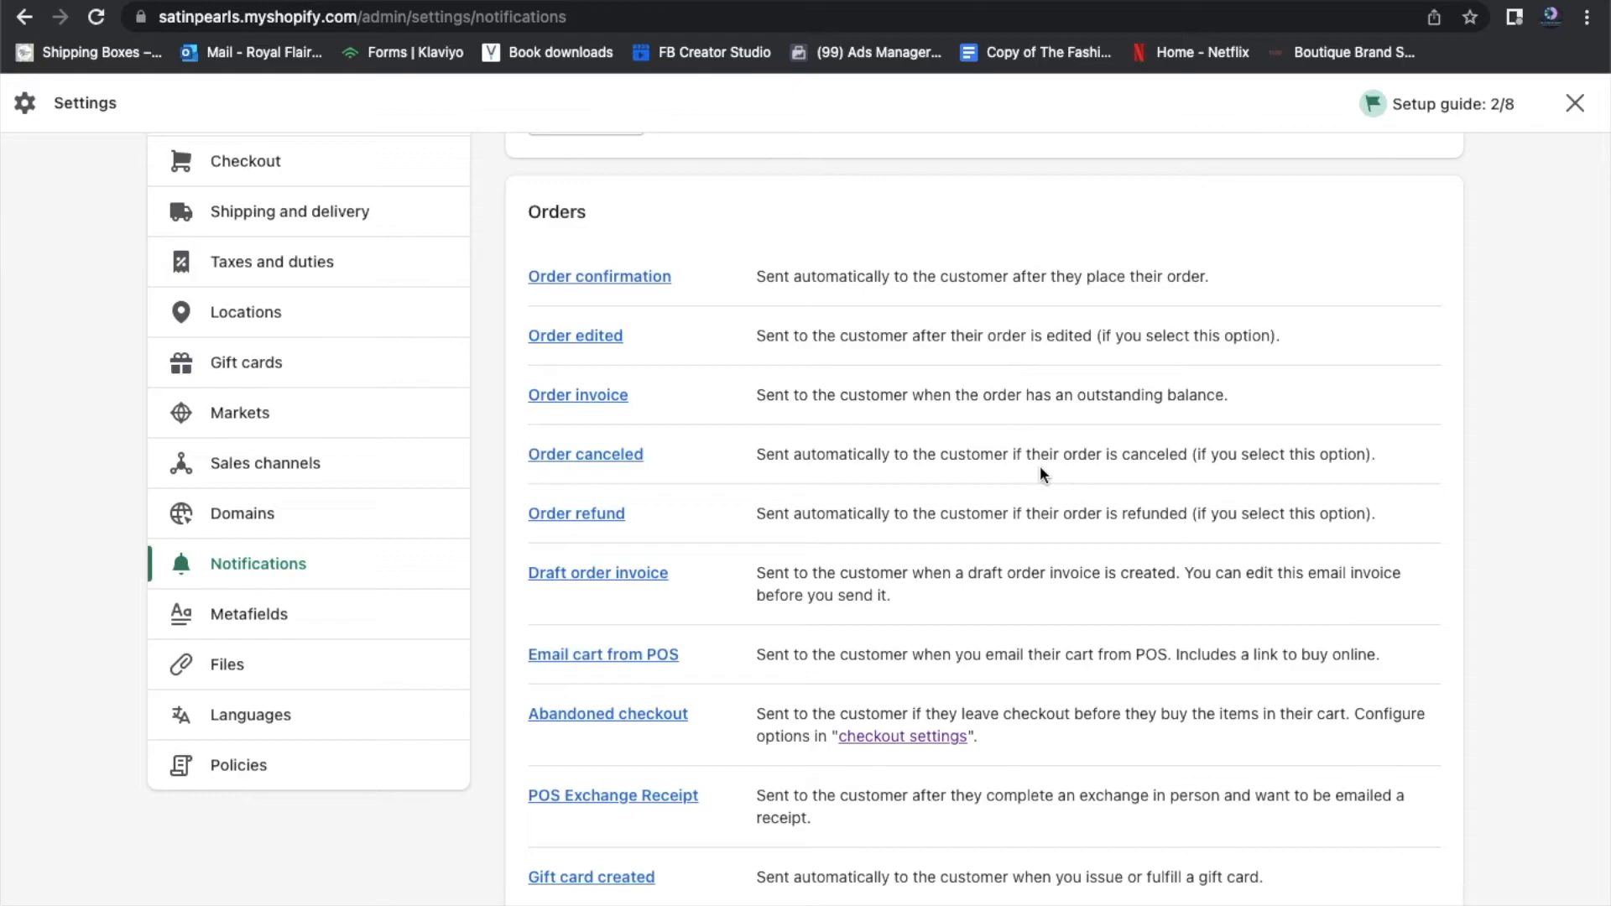
{"action": "scroll", "coordinate": [1040, 468], "scroll_direction": "down", "scroll_amount": 4}
{"action": "scroll", "coordinate": [1040, 470], "scroll_direction": "down", "scroll_amount": 9}
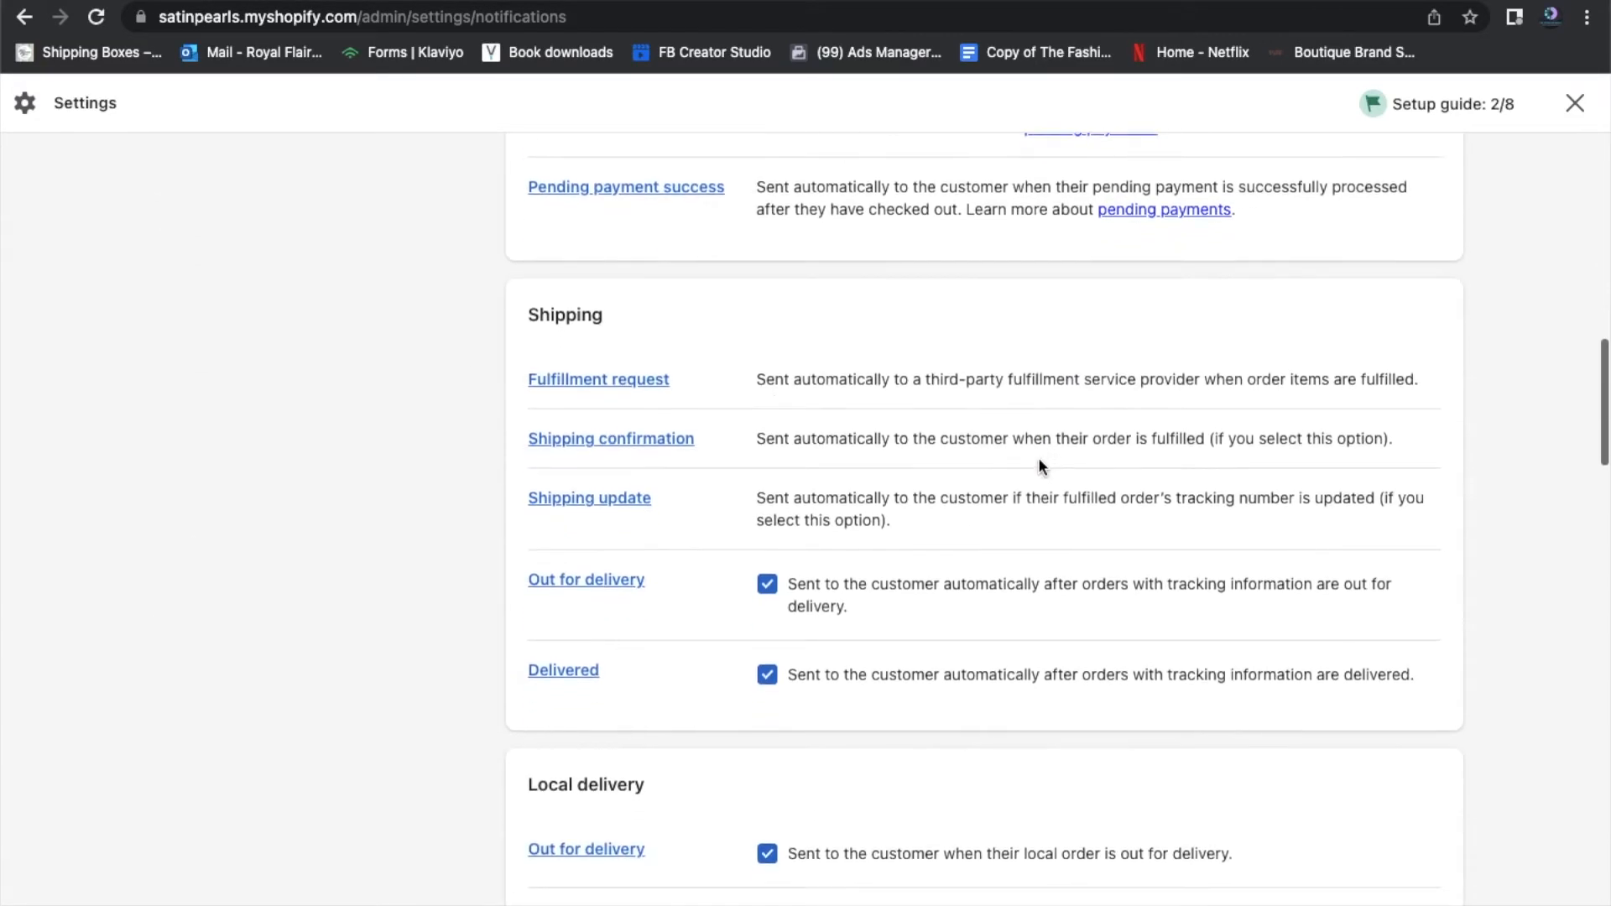
{"action": "scroll", "coordinate": [1043, 460], "scroll_direction": "up", "scroll_amount": 20}
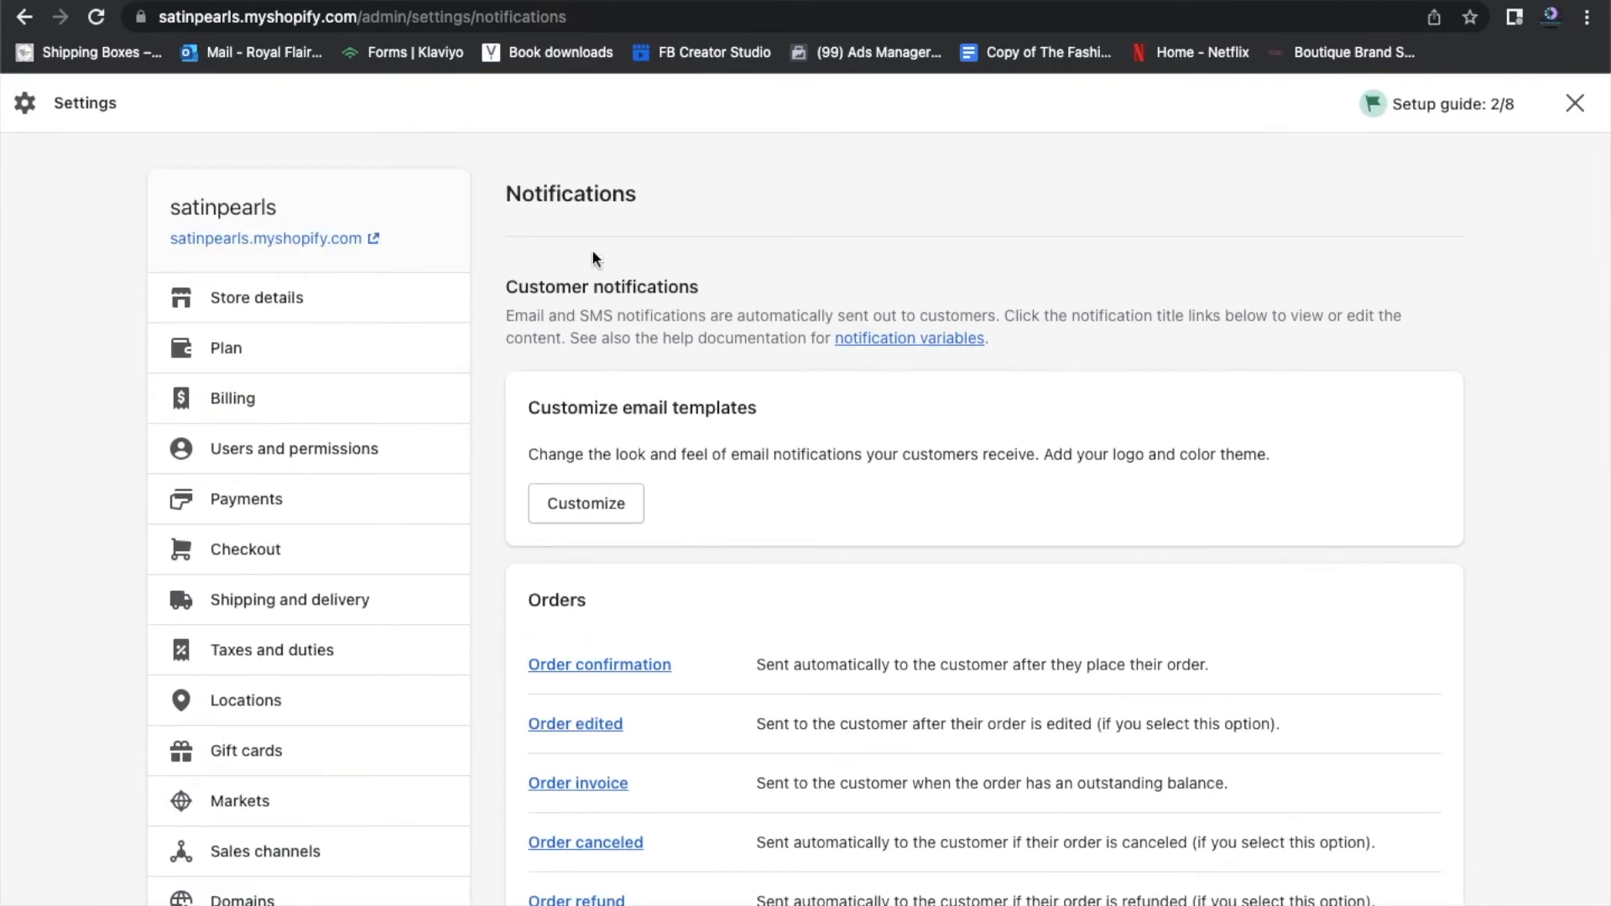
Return to the checkout settings, allow shipping updates by SMS or email, and disable the link to download the Shop App
{"action": "left_click", "coordinate": [25, 18]}
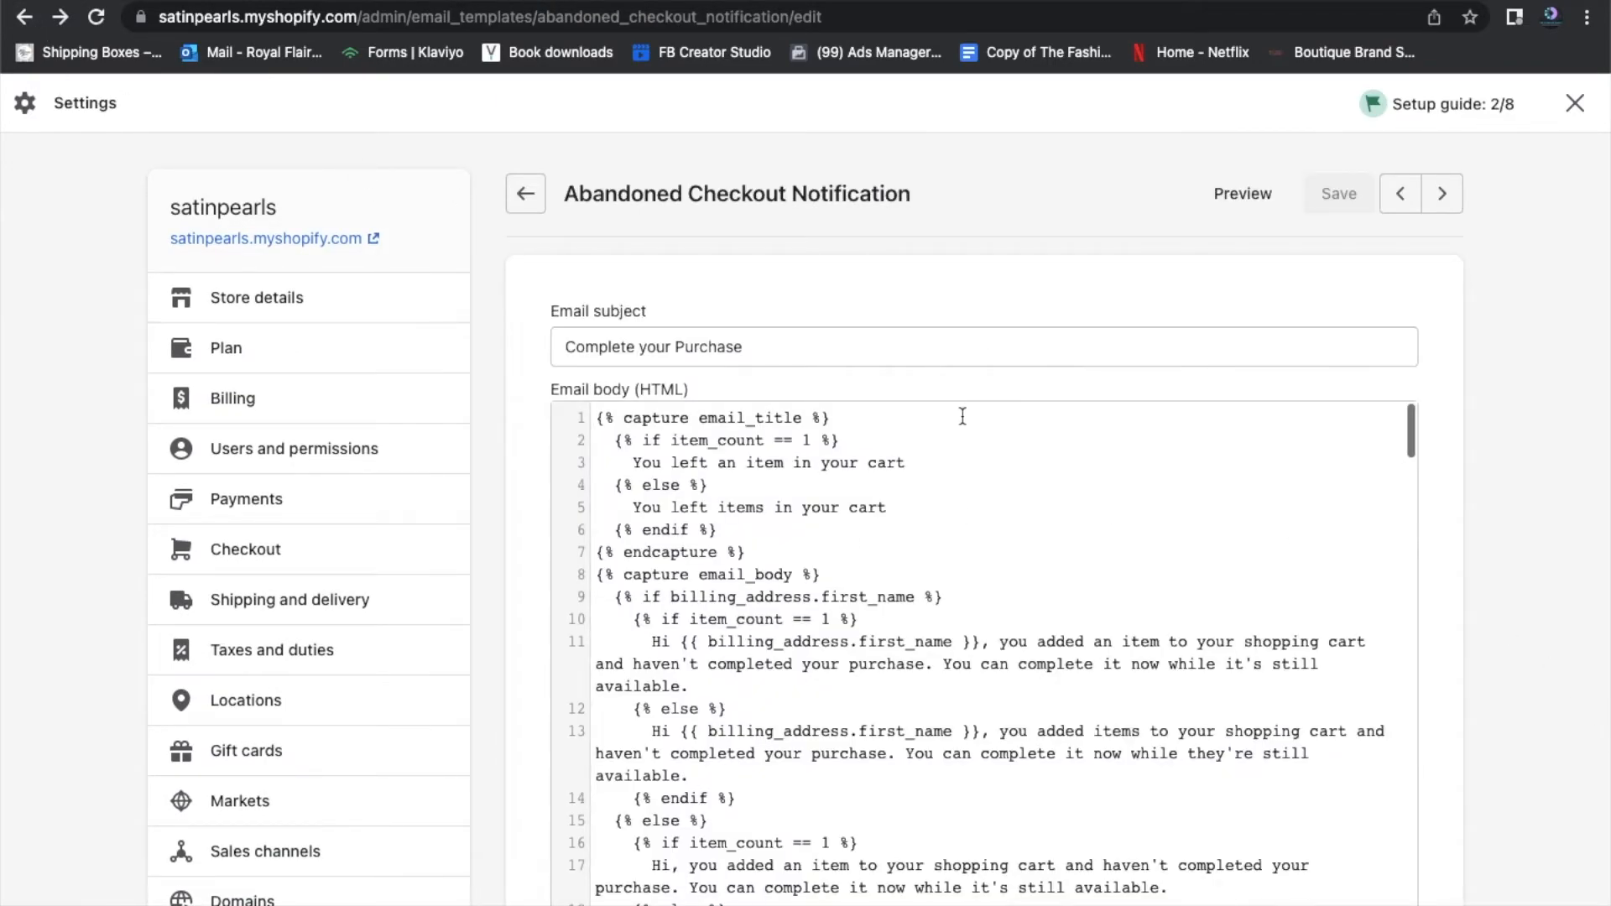
{"action": "left_click", "coordinate": [25, 18]}
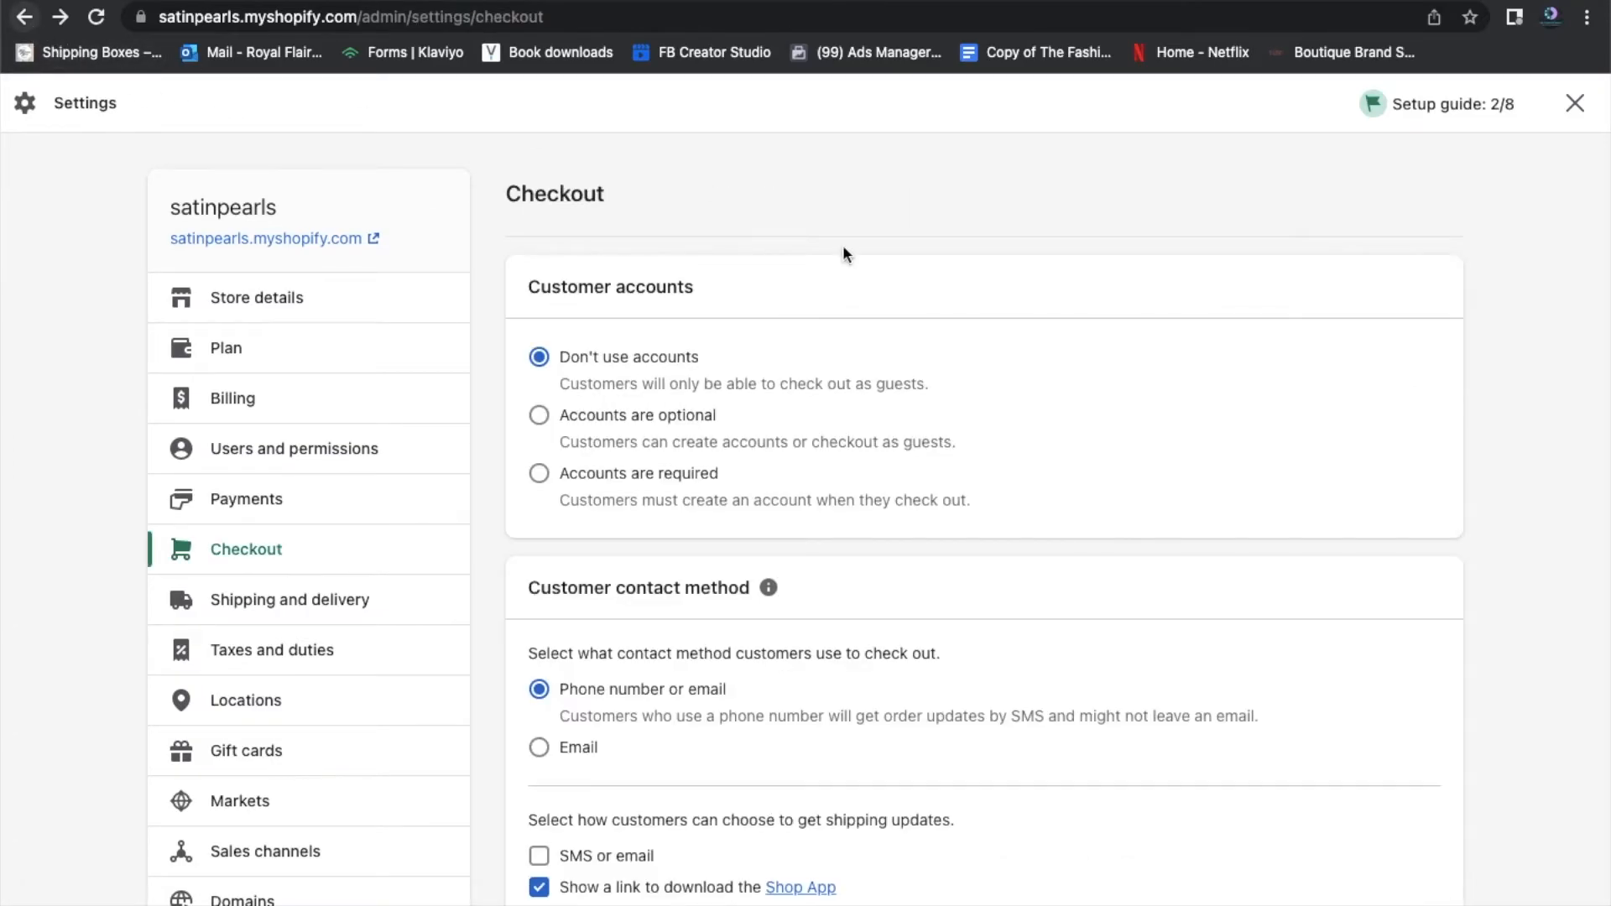
{"action": "scroll", "coordinate": [1378, 559], "scroll_direction": "down", "scroll_amount": 10}
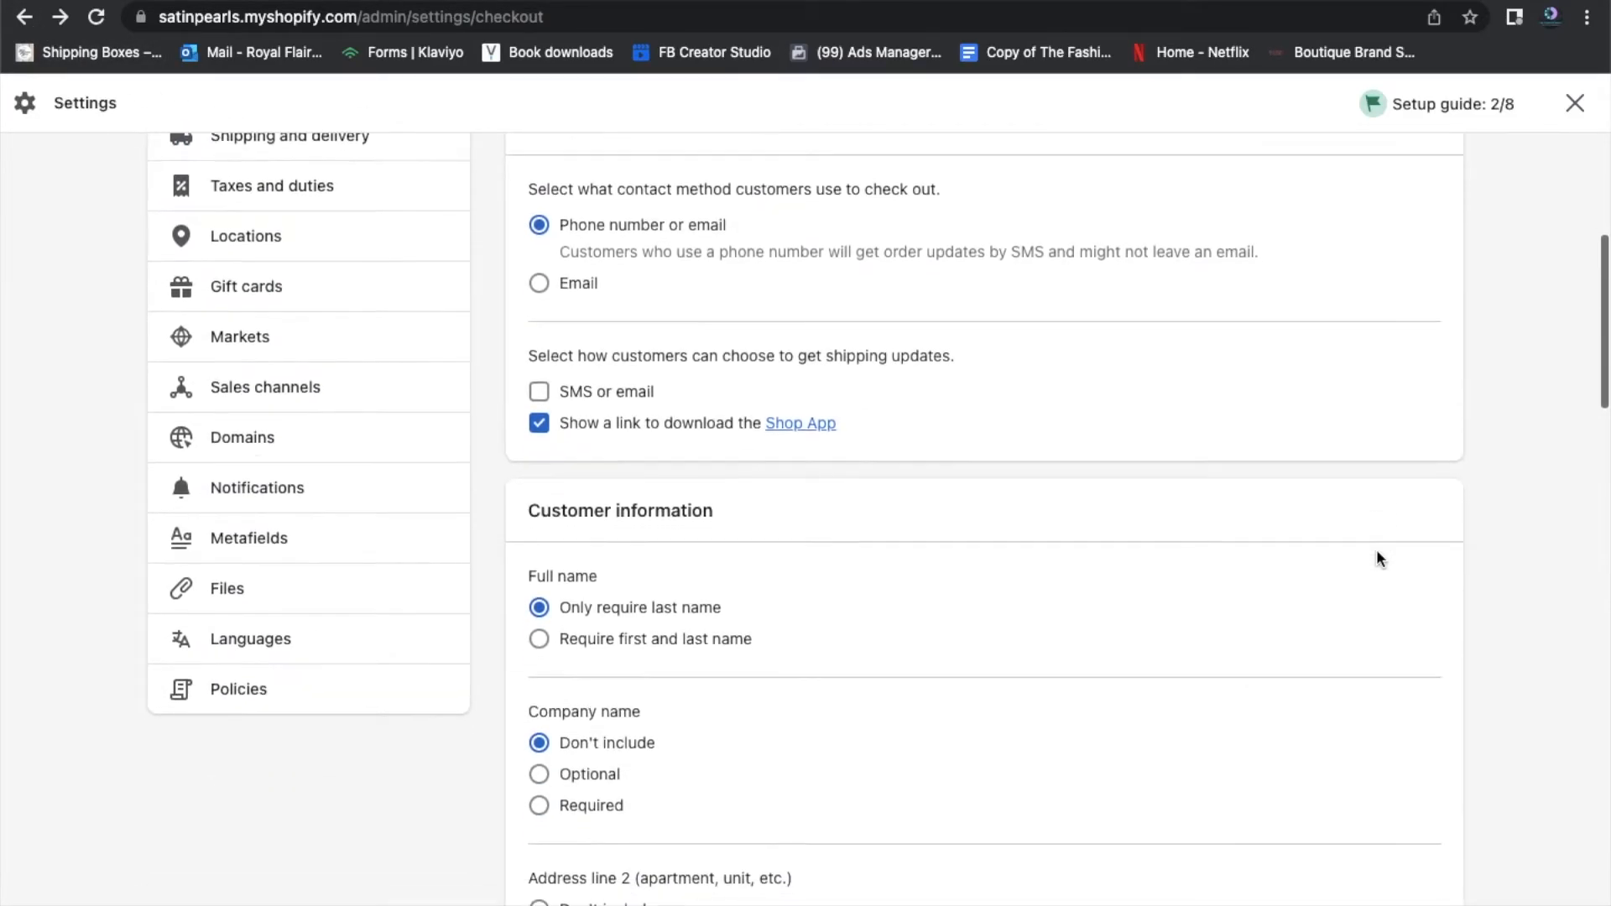
{"action": "scroll", "coordinate": [1377, 552], "scroll_direction": "up", "scroll_amount": 2}
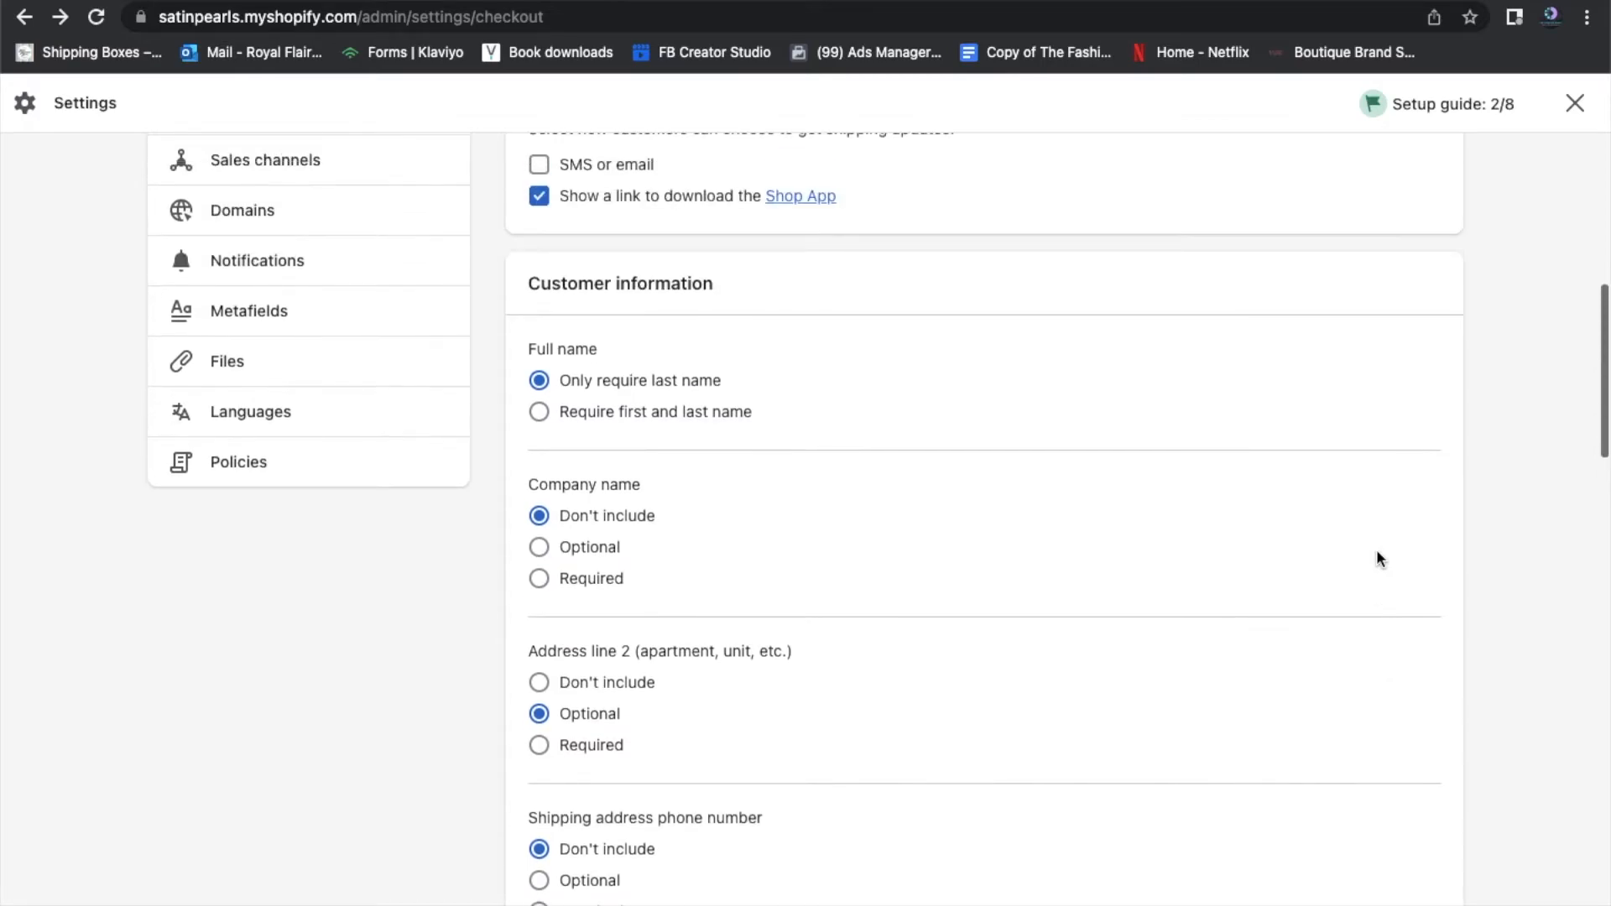
{"action": "scroll", "coordinate": [1377, 552], "scroll_direction": "up", "scroll_amount": 2}
{"action": "scroll", "coordinate": [1377, 558], "scroll_direction": "up", "scroll_amount": 1}
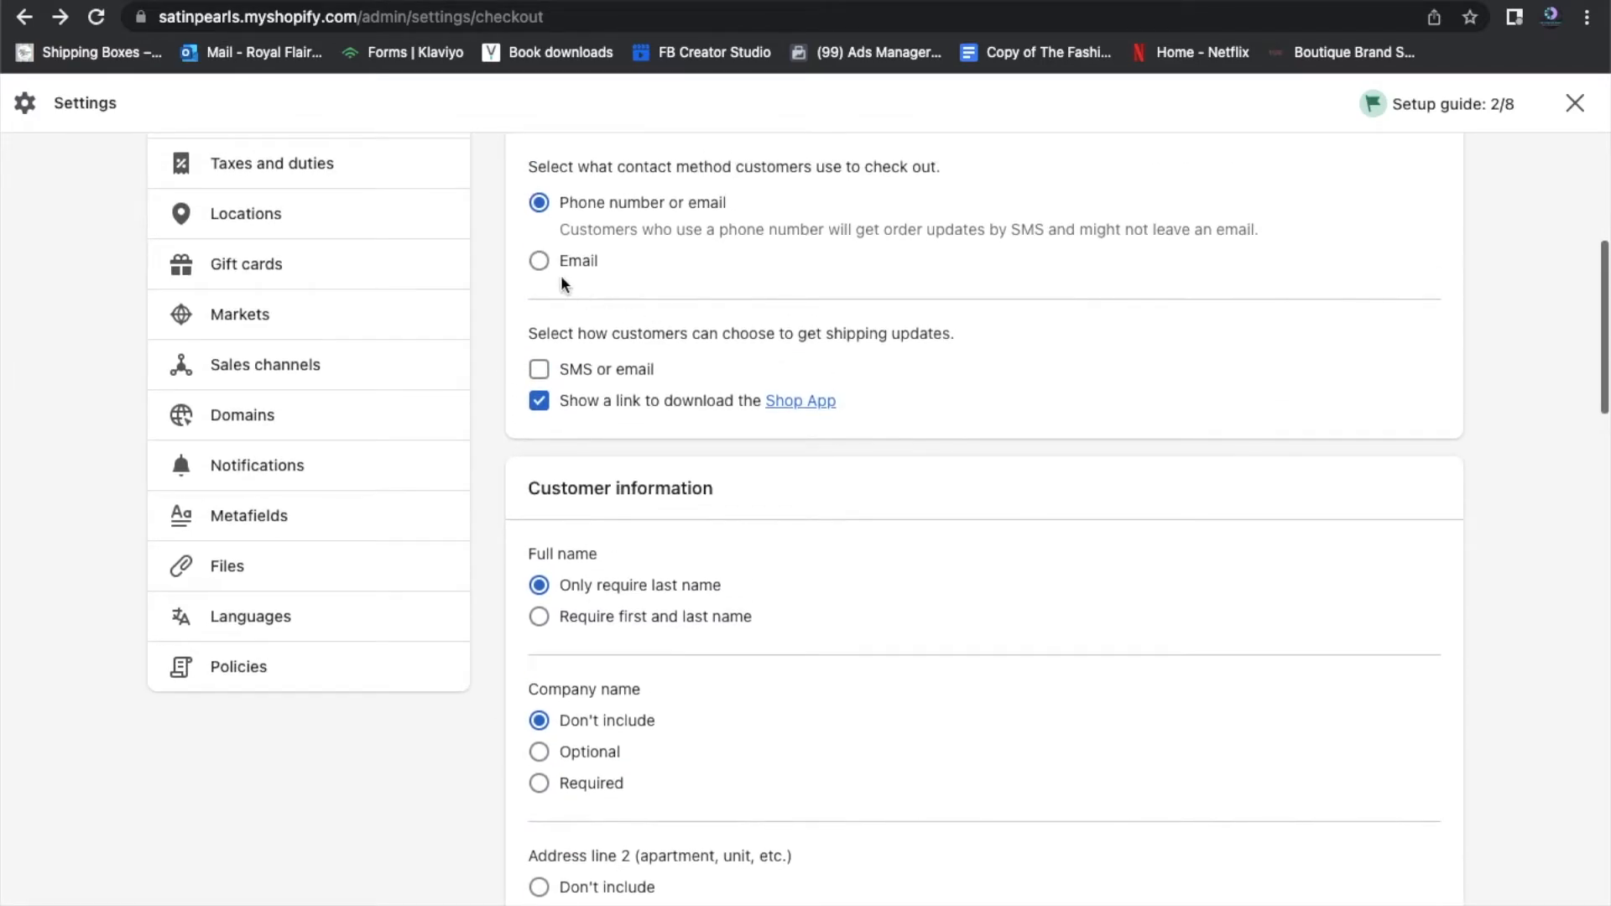
{"action": "left_click", "coordinate": [539, 369]}
{"action": "left_click", "coordinate": [540, 402]}
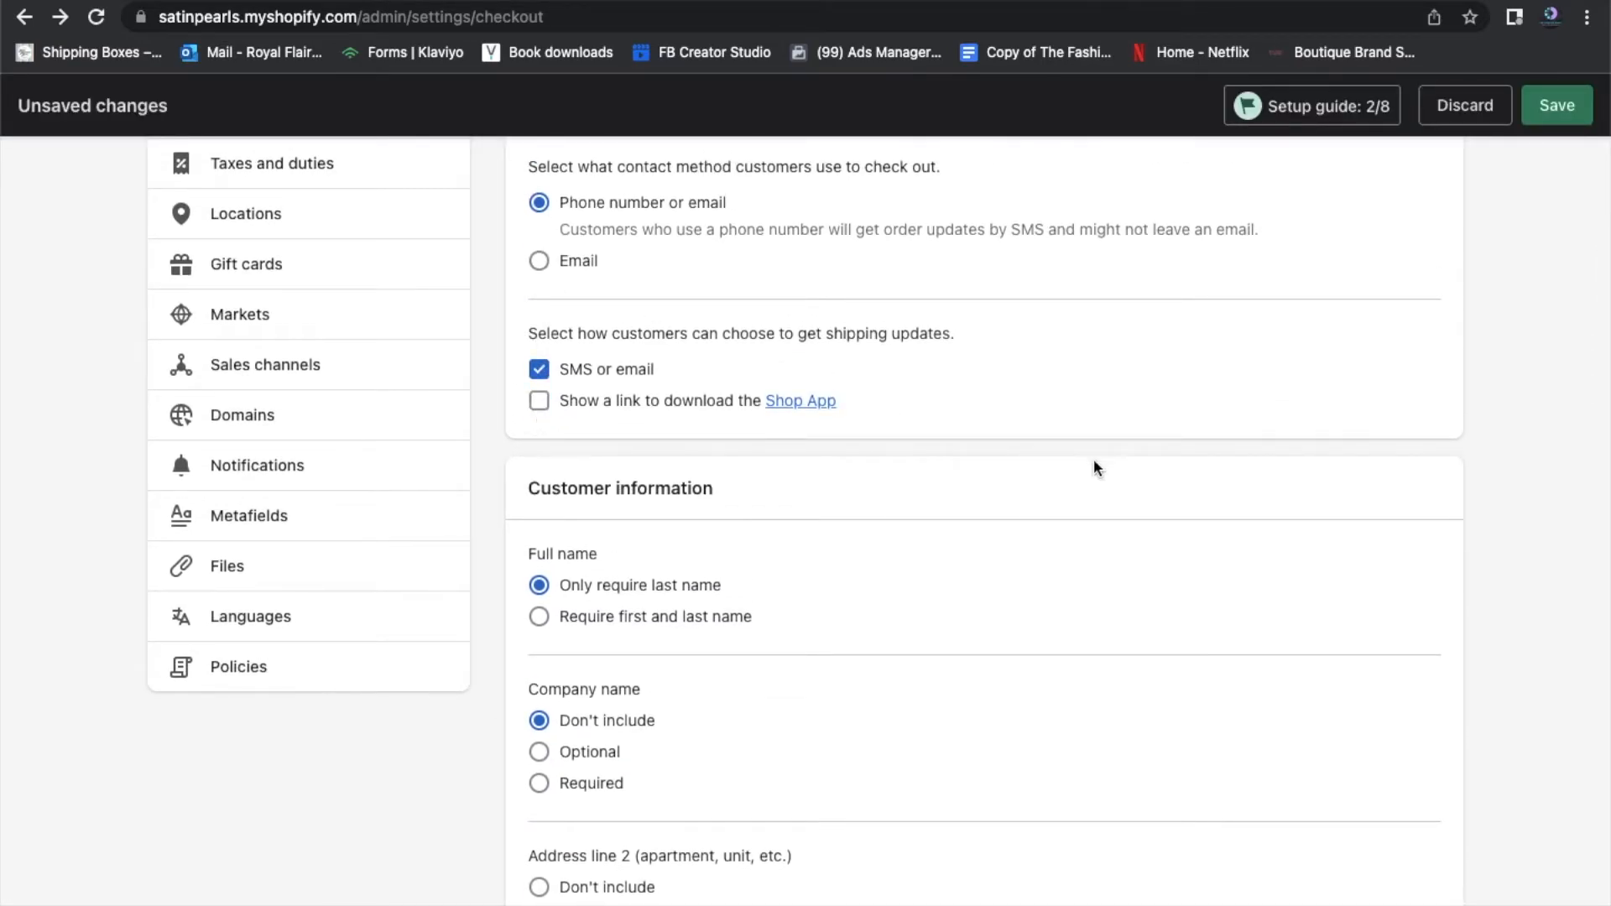
Set customer accounts to required for checkout
{"action": "scroll", "coordinate": [1094, 461], "scroll_direction": "up", "scroll_amount": 4}
{"action": "scroll", "coordinate": [1094, 467], "scroll_direction": "up", "scroll_amount": 2}
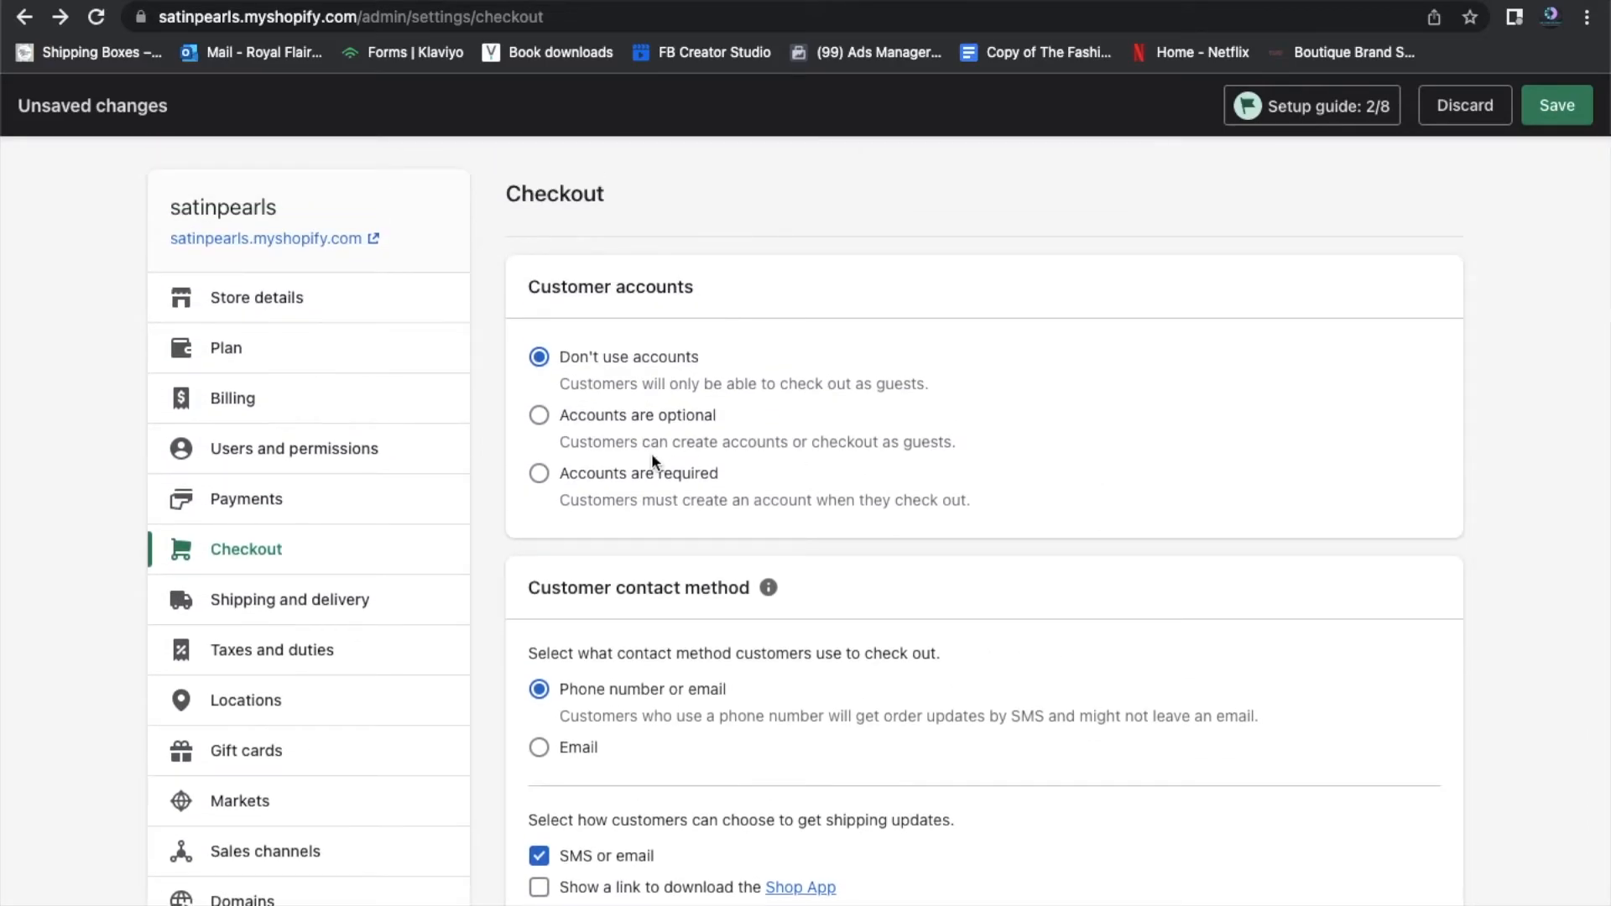
{"action": "left_click", "coordinate": [634, 485]}
Require both first and last name in the customer information and make the company name optional
{"action": "scroll", "coordinate": [1050, 508], "scroll_direction": "down", "scroll_amount": 6}
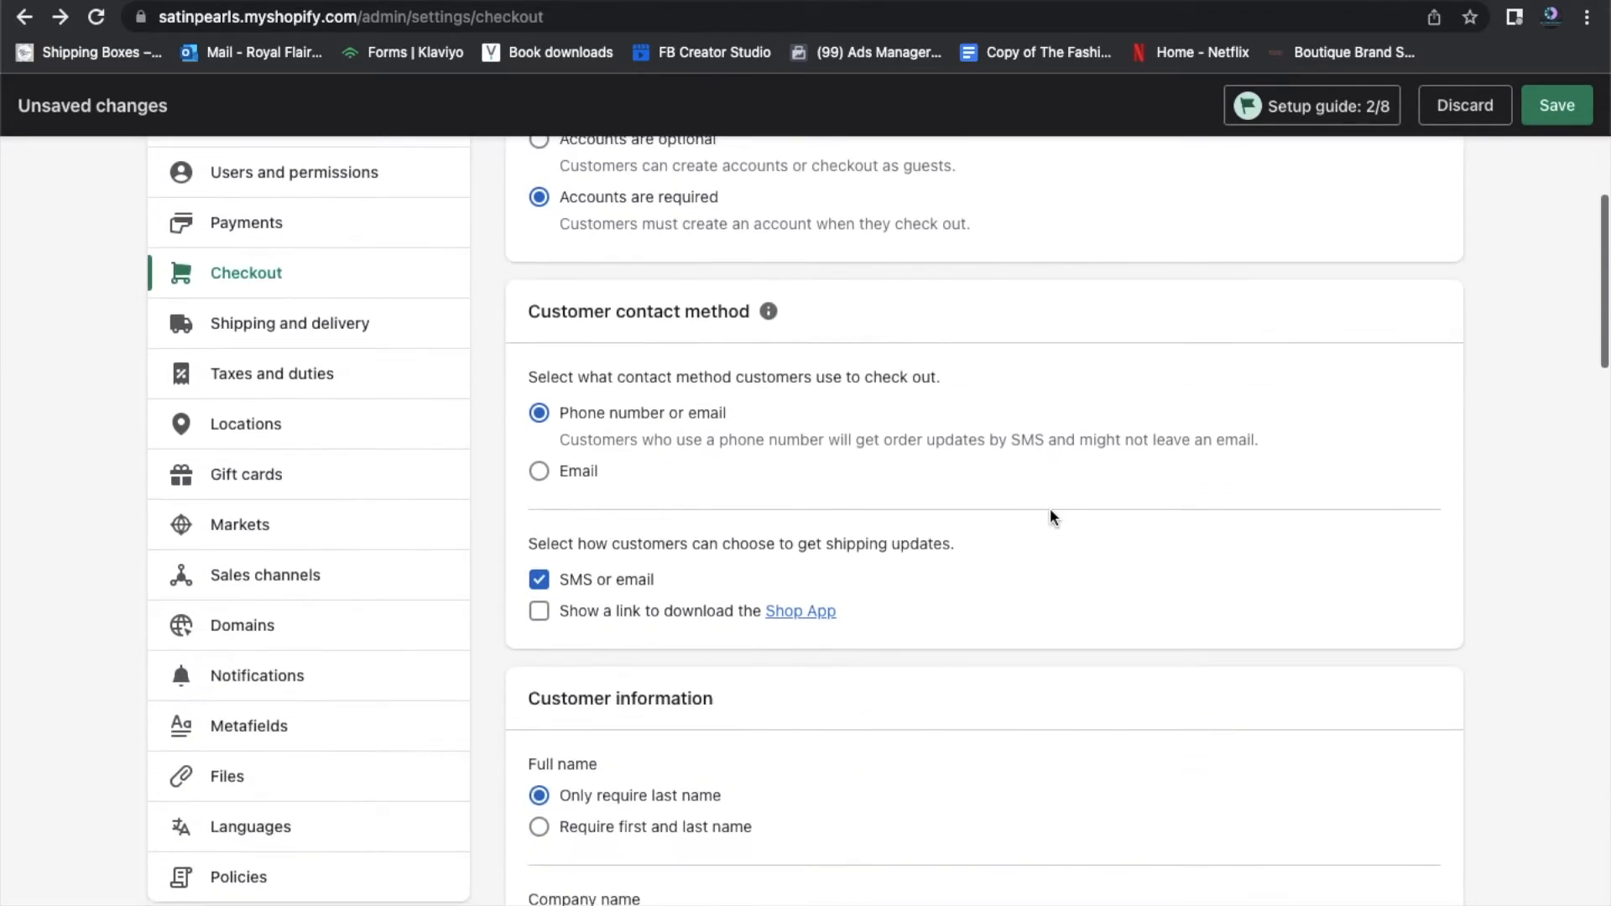
{"action": "scroll", "coordinate": [1050, 510], "scroll_direction": "down", "scroll_amount": 2}
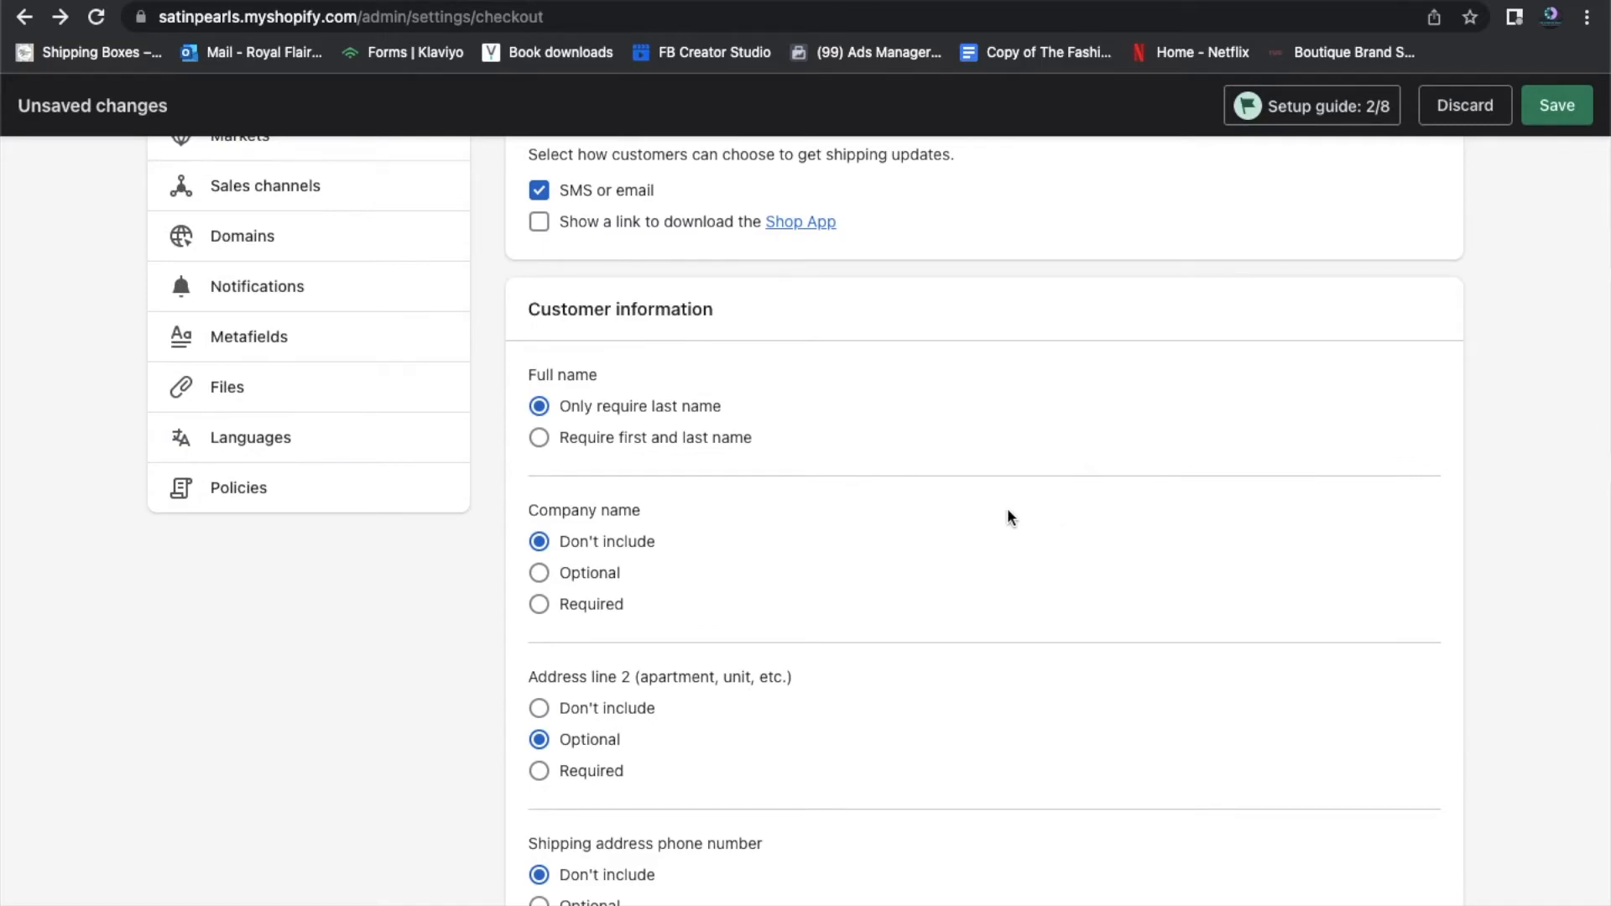
{"action": "left_click", "coordinate": [701, 438]}
{"action": "scroll", "coordinate": [768, 647], "scroll_direction": "down", "scroll_amount": 3}
{"action": "scroll", "coordinate": [769, 653], "scroll_direction": "down", "scroll_amount": 1}
{"action": "left_click", "coordinate": [539, 350]}
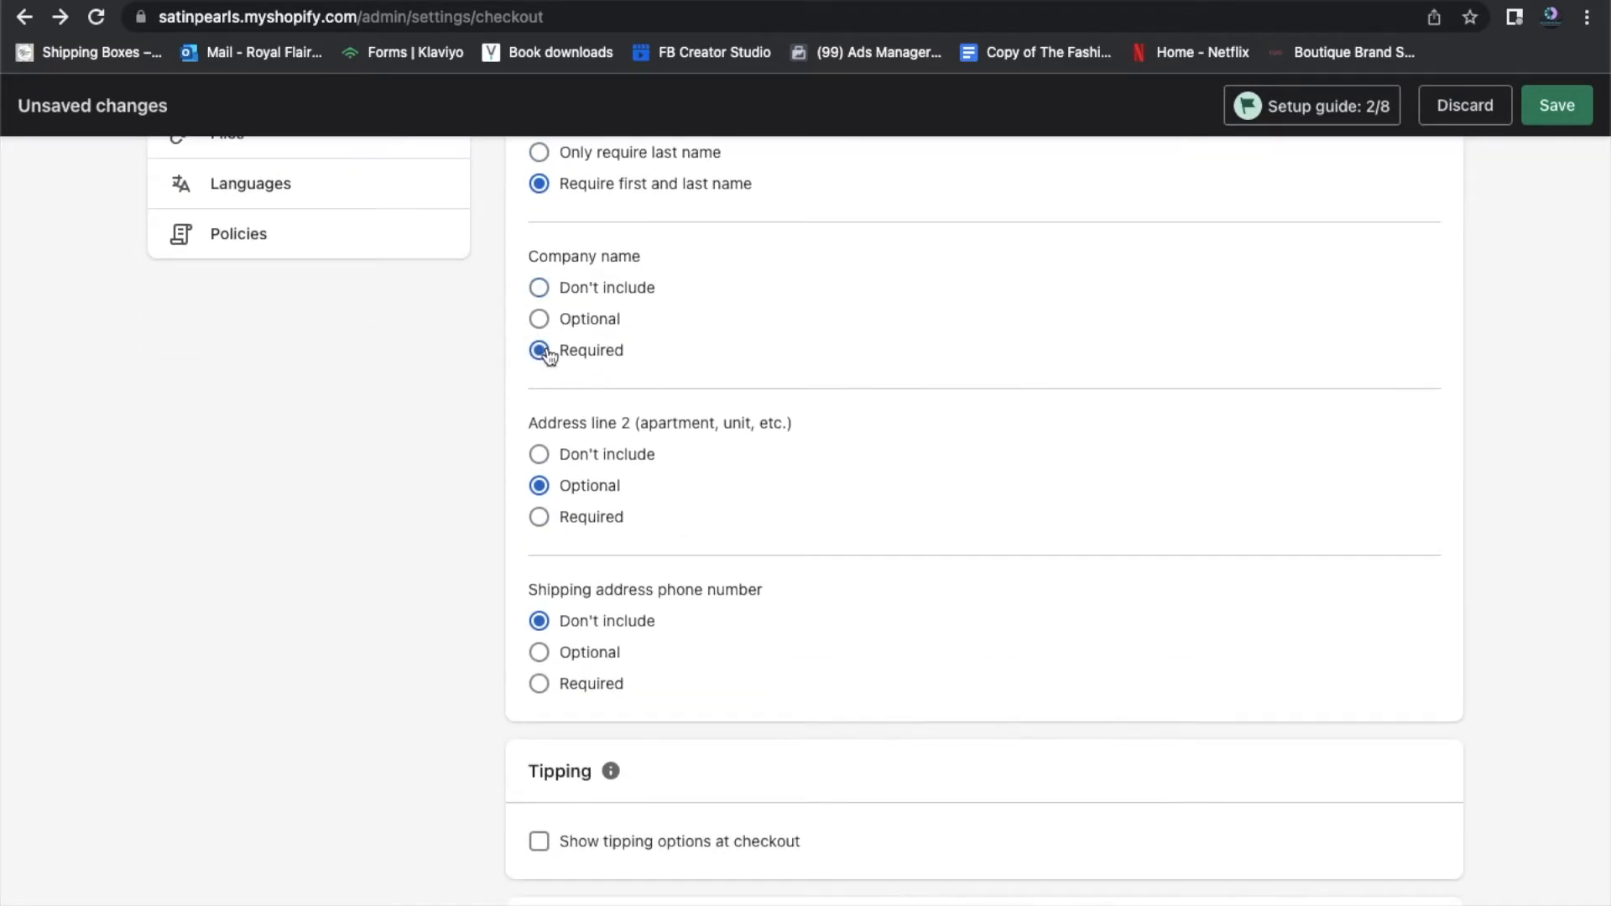
{"action": "left_click", "coordinate": [594, 319]}
Set the shipping address phone number to required, leaving address line 2 optional
{"action": "scroll", "coordinate": [985, 496], "scroll_direction": "down", "scroll_amount": 3}
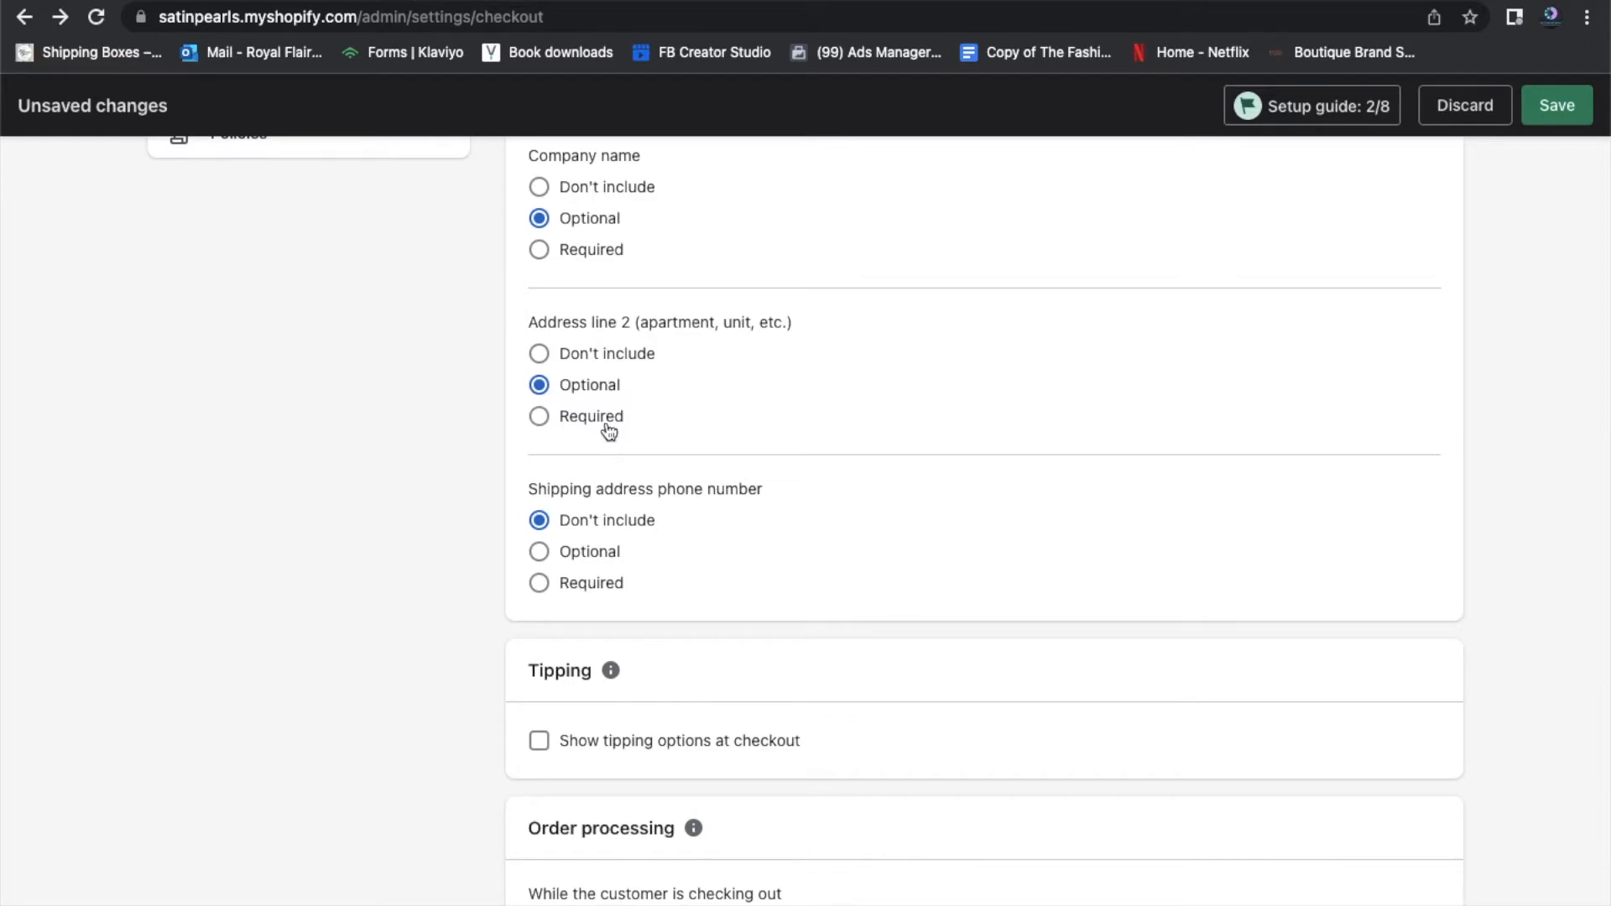
{"action": "scroll", "coordinate": [892, 449], "scroll_direction": "down", "scroll_amount": 4}
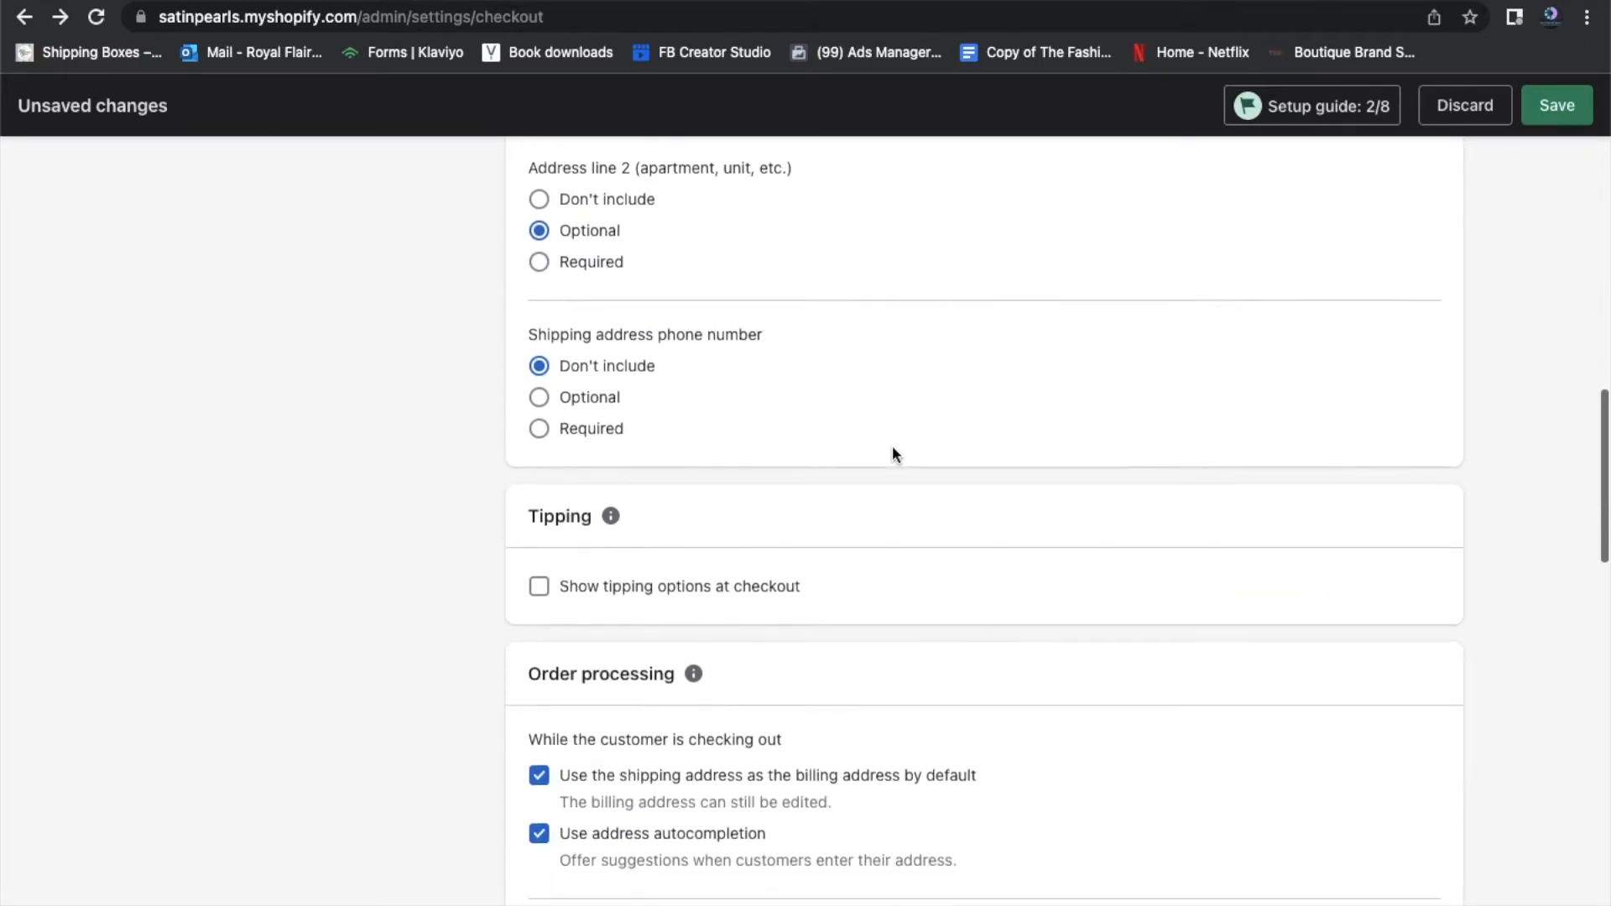
{"action": "left_click", "coordinate": [610, 421]}
Set the abandoned checkout emails to be sent after 6 hours
{"action": "scroll", "coordinate": [1025, 430], "scroll_direction": "down", "scroll_amount": 3}
{"action": "scroll", "coordinate": [1031, 432], "scroll_direction": "down", "scroll_amount": 10}
{"action": "scroll", "coordinate": [1032, 432], "scroll_direction": "down", "scroll_amount": 6}
{"action": "scroll", "coordinate": [1033, 433], "scroll_direction": "down", "scroll_amount": 6}
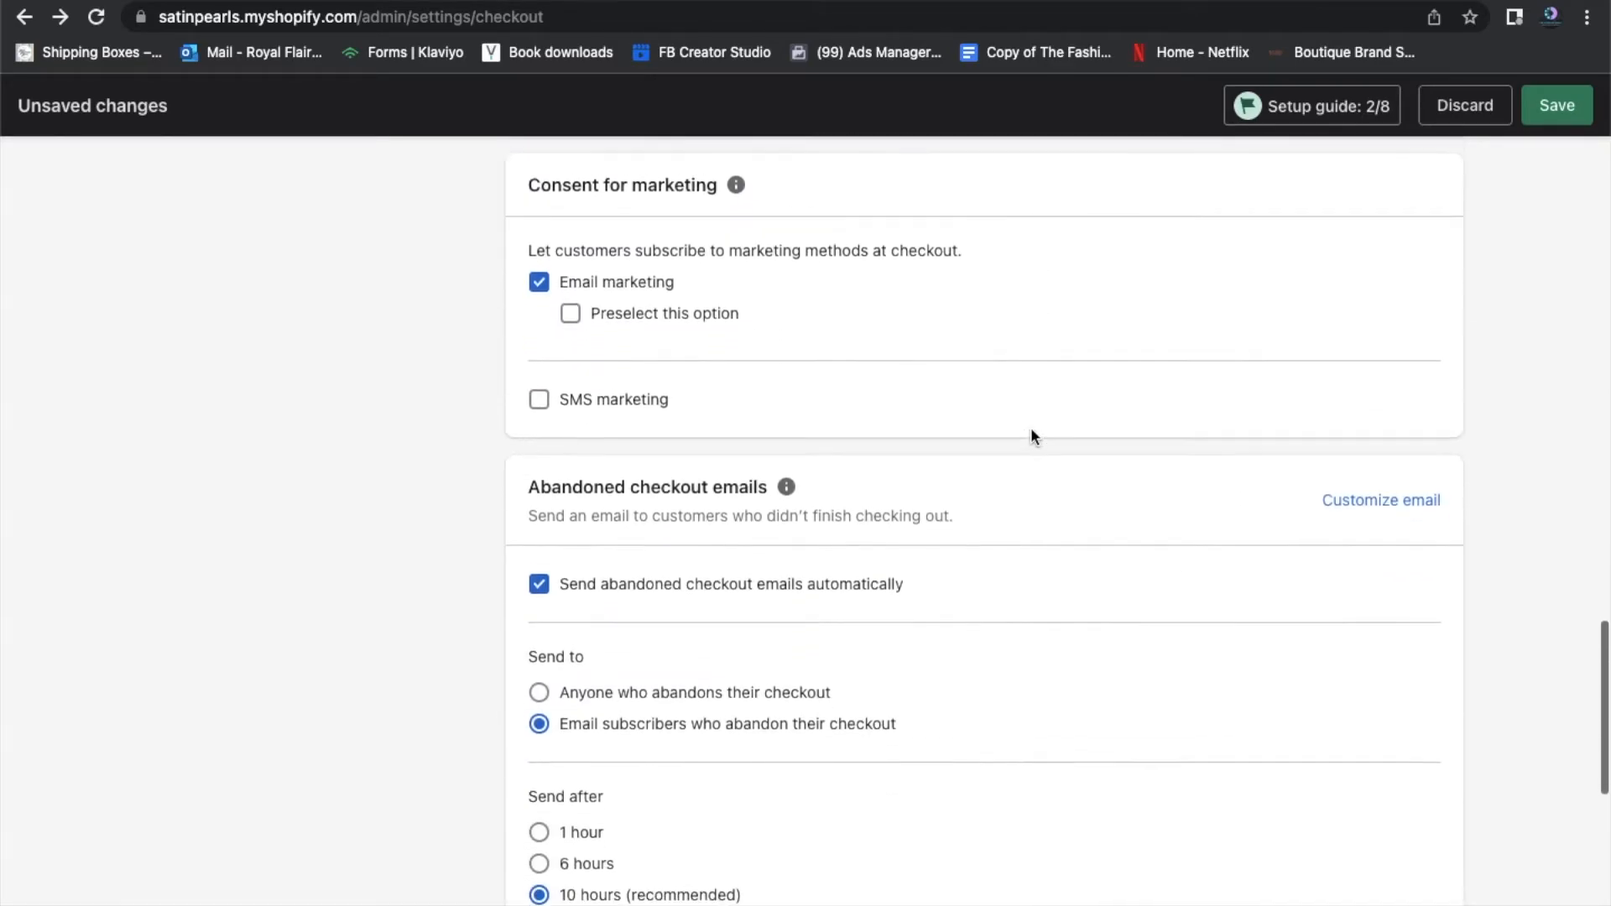
{"action": "scroll", "coordinate": [1032, 433], "scroll_direction": "down", "scroll_amount": 7}
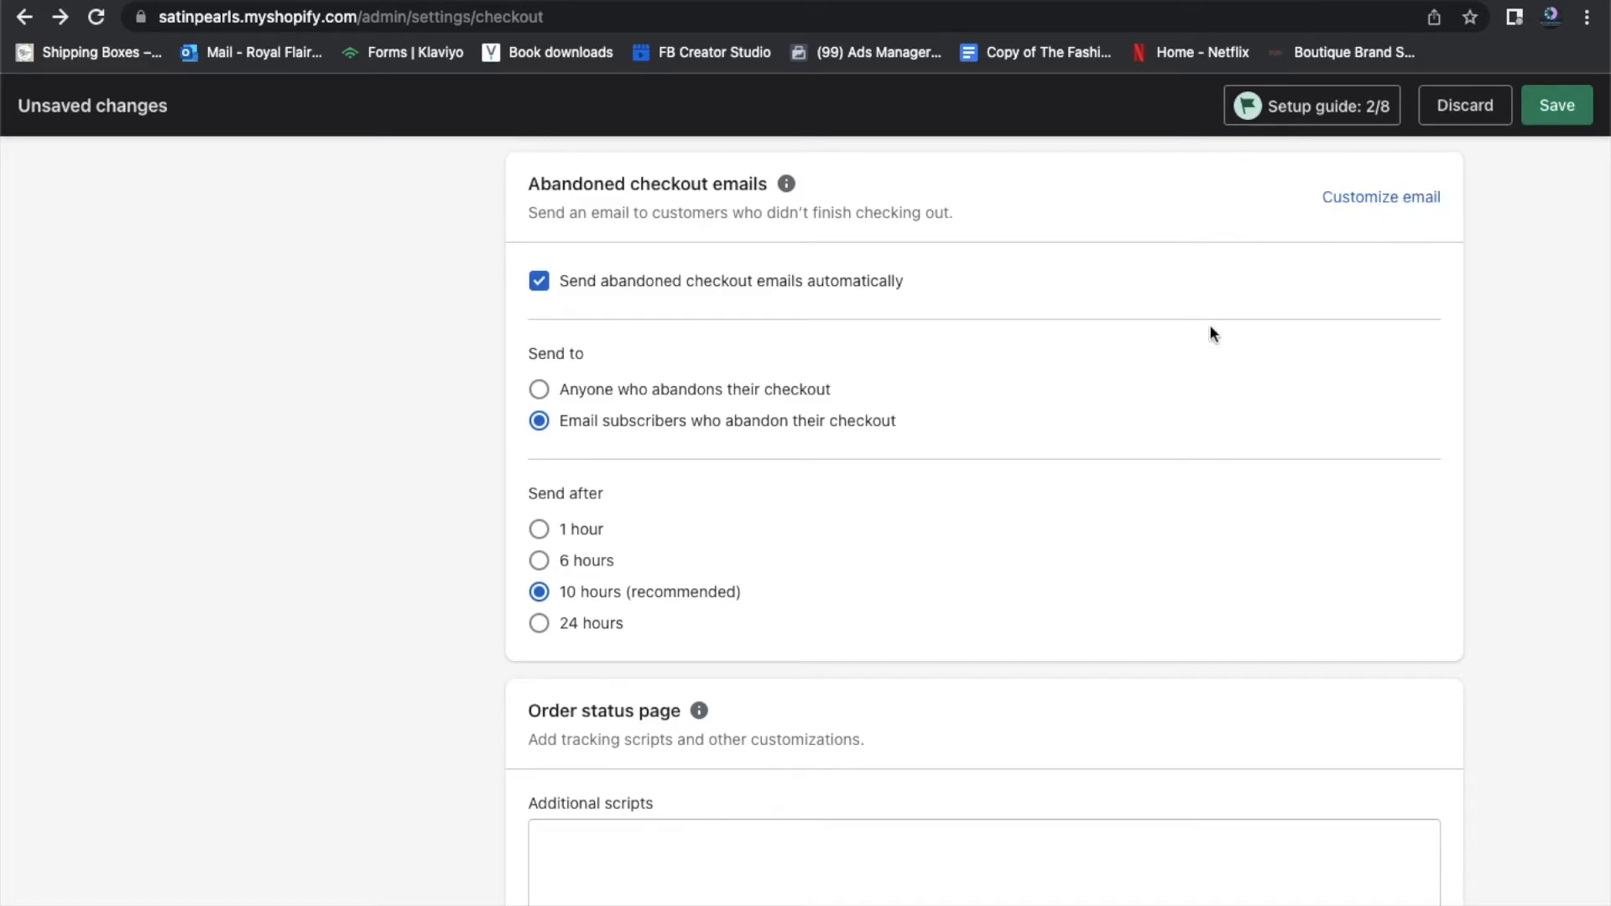
{"action": "scroll", "coordinate": [1138, 417], "scroll_direction": "down", "scroll_amount": 3}
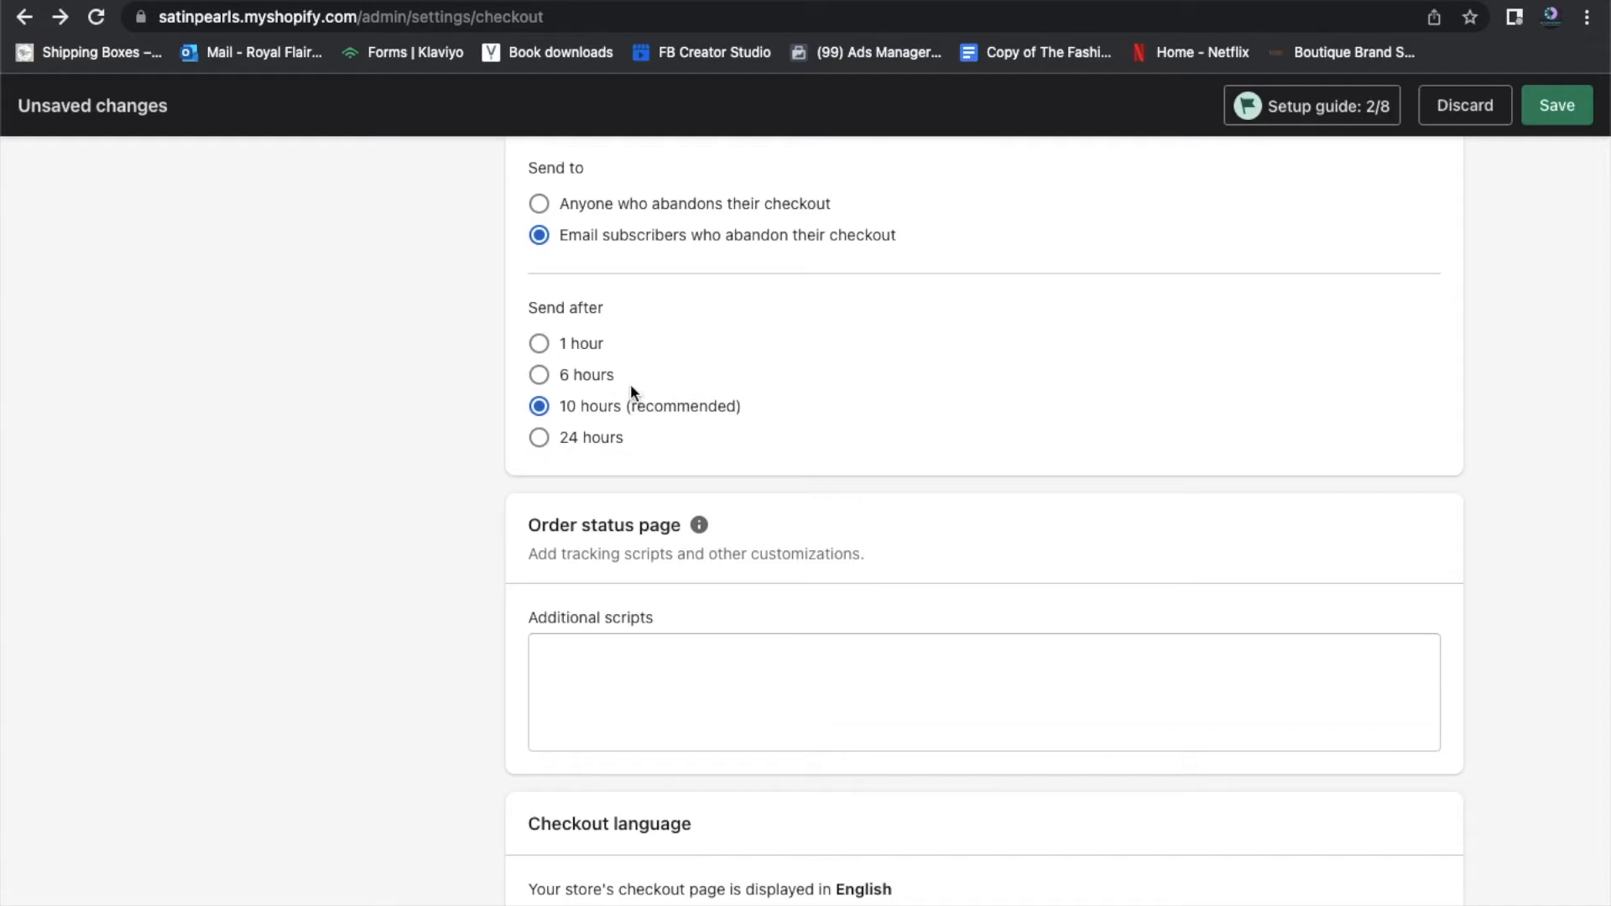
{"action": "left_click", "coordinate": [602, 381]}
{"action": "scroll", "coordinate": [1056, 460], "scroll_direction": "down", "scroll_amount": 3}
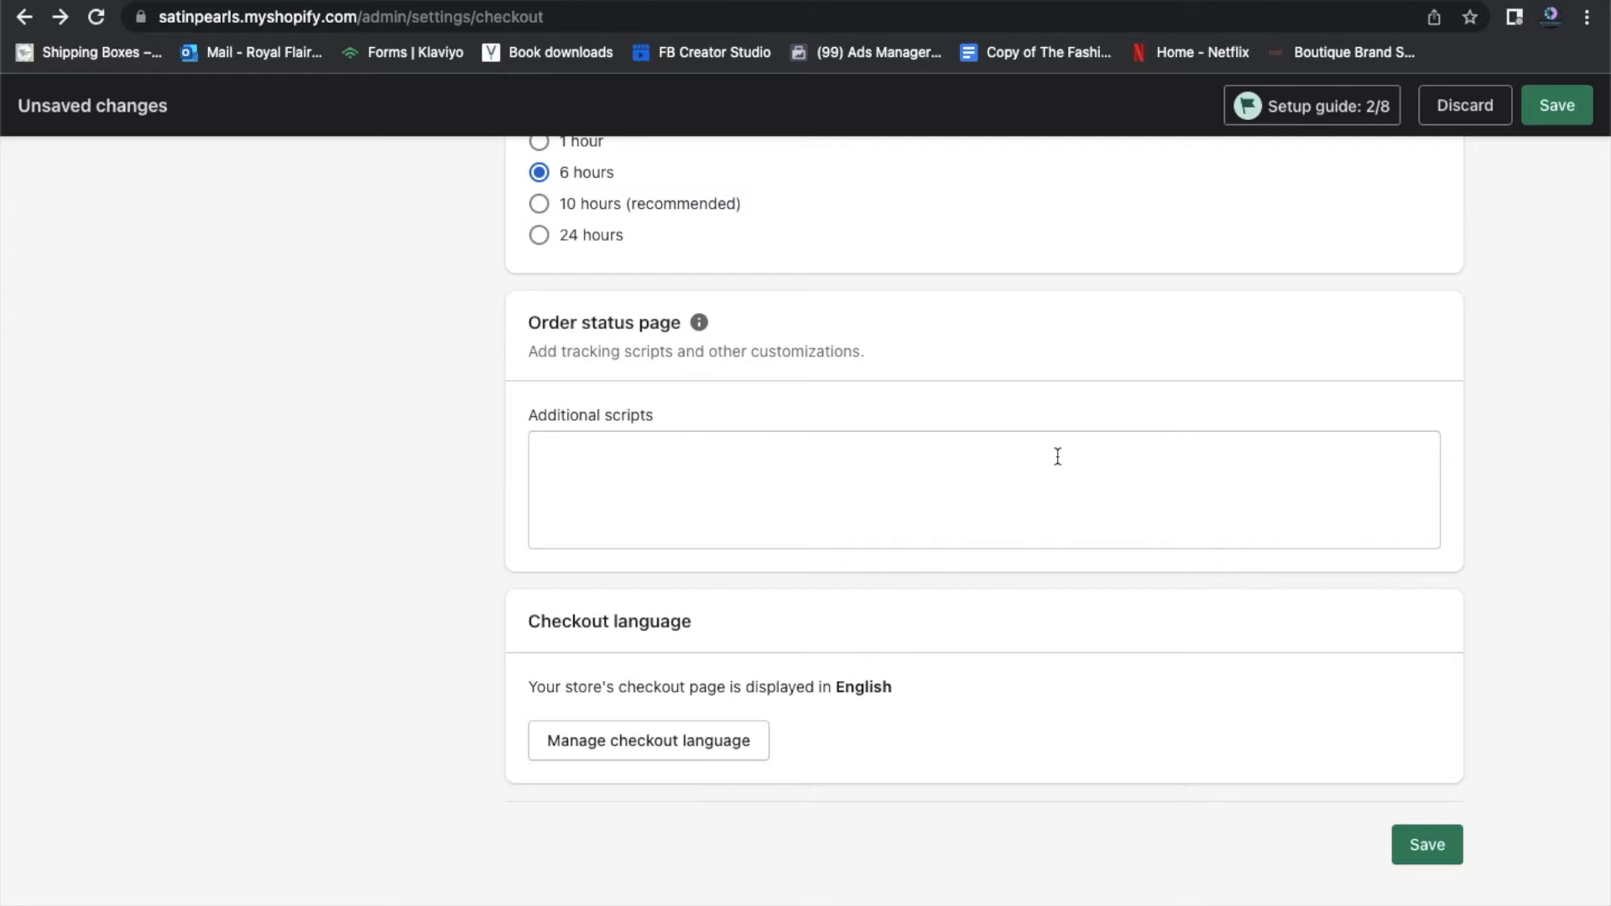
{"action": "scroll", "coordinate": [1058, 457], "scroll_direction": "down", "scroll_amount": 1}
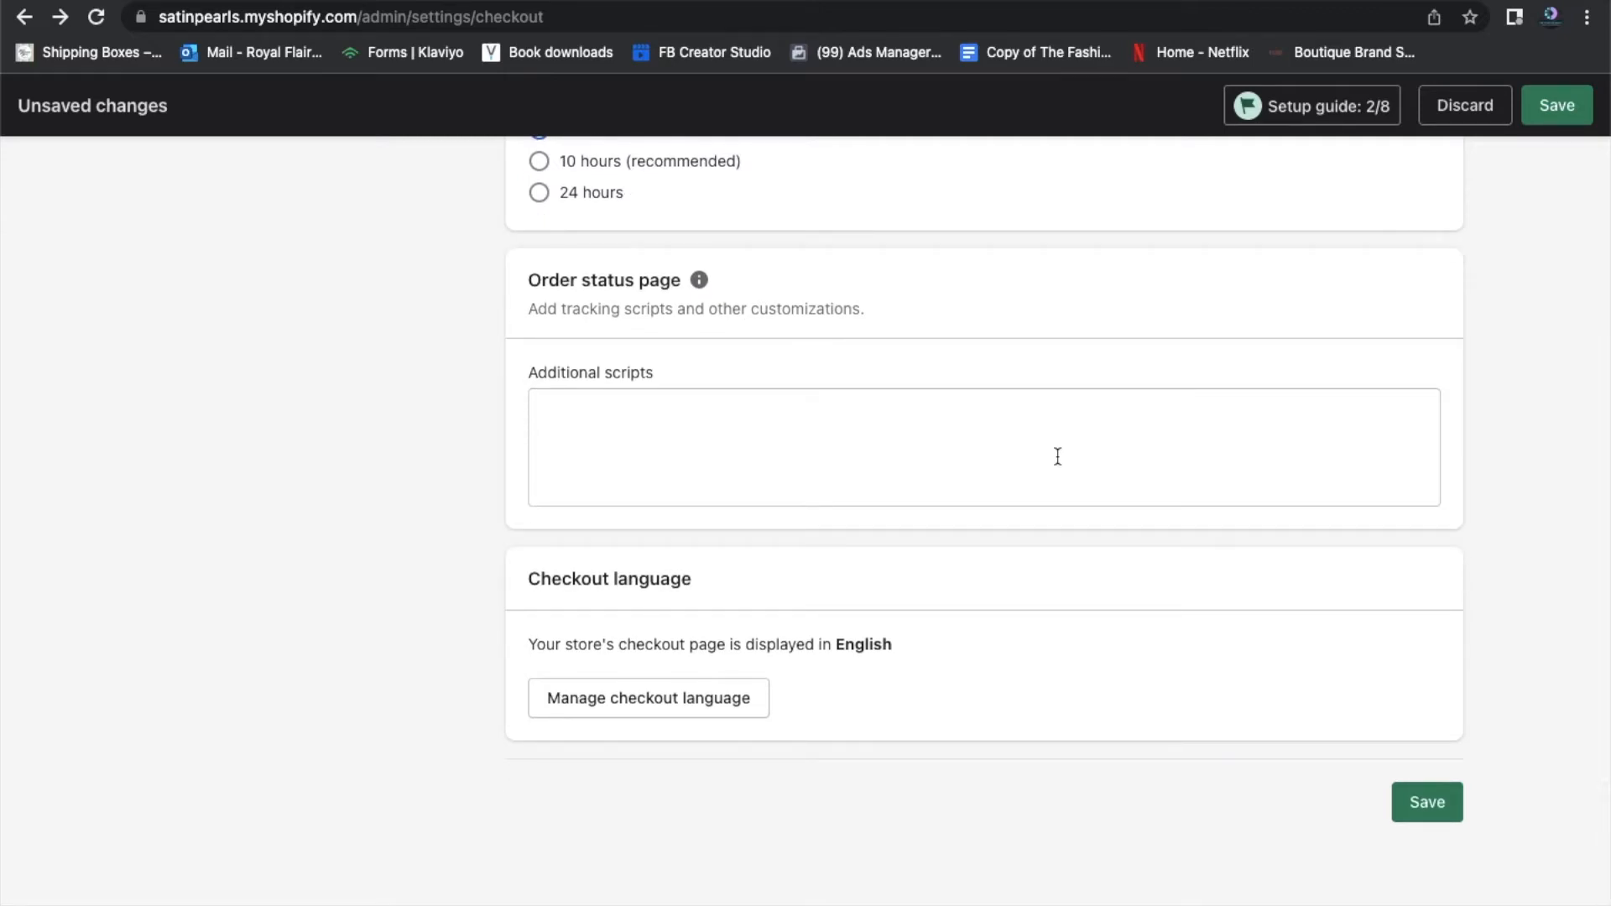
Save the changes made to the checkout settings
{"action": "left_click", "coordinate": [1439, 812]}
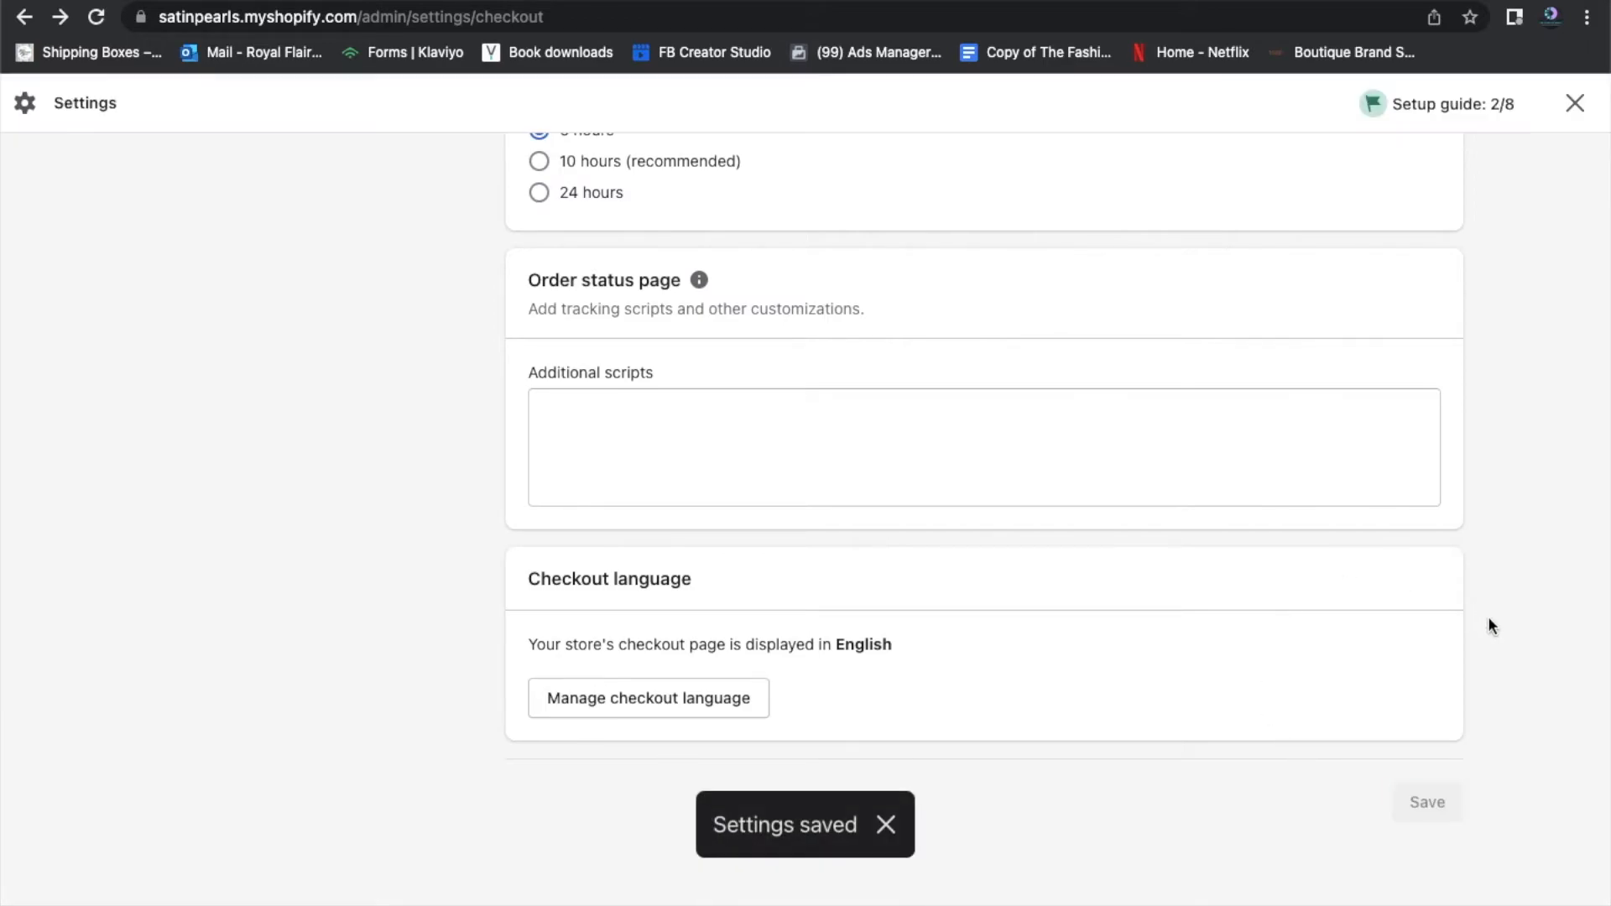
Open the store's payment settings and review the payment providers, supported payment methods and manual payment methods
{"action": "scroll", "coordinate": [1488, 618], "scroll_direction": "up", "scroll_amount": 20}
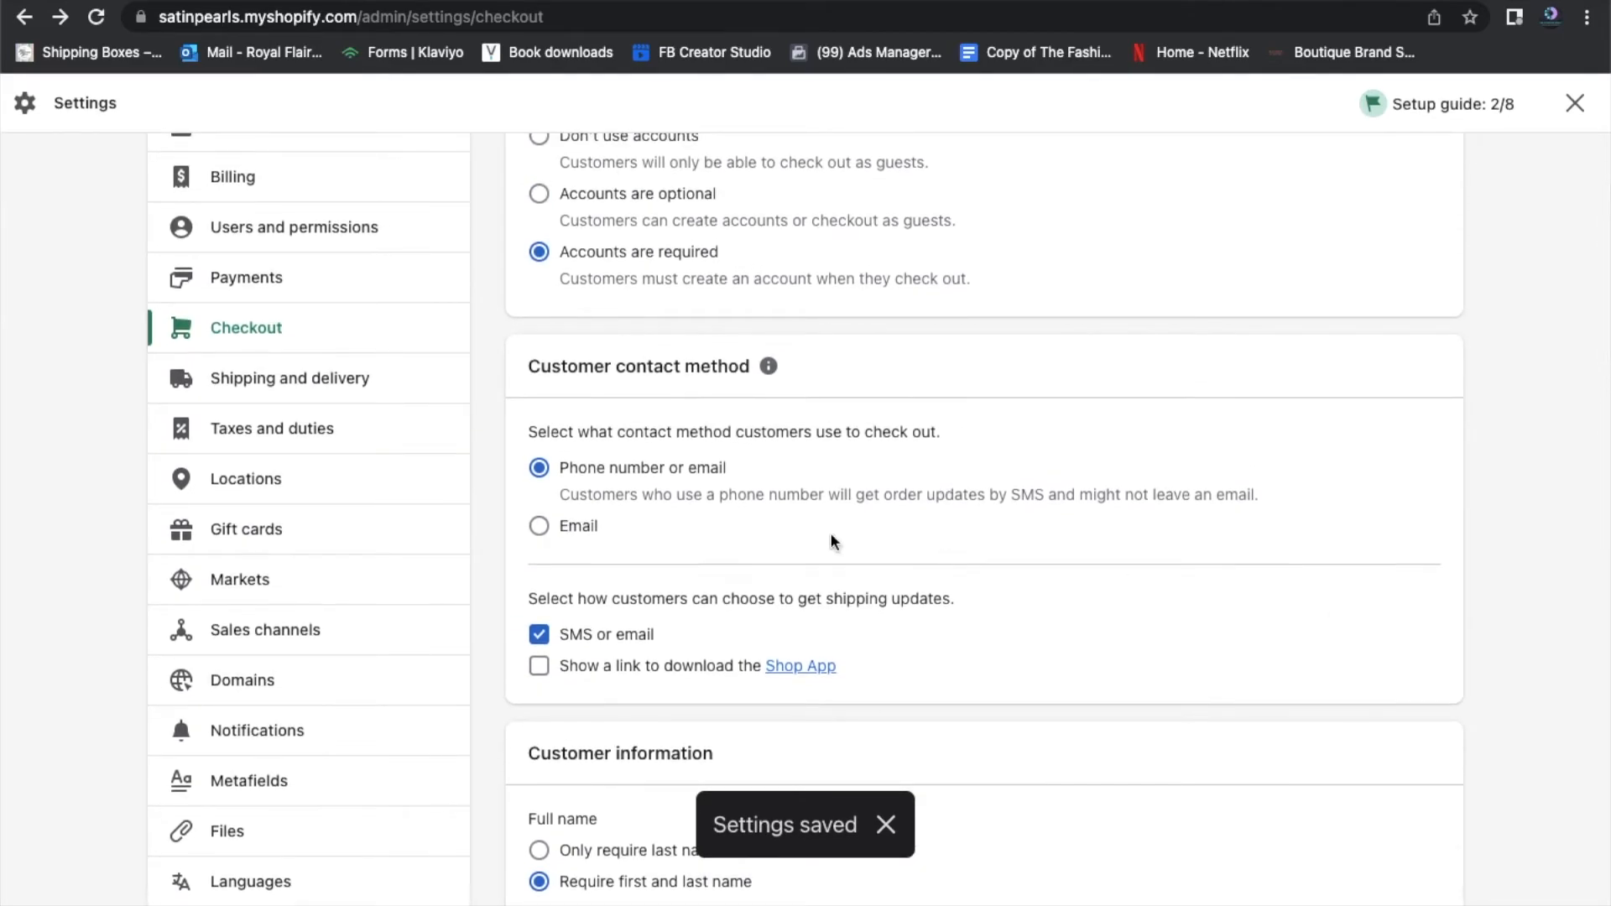
{"action": "left_click", "coordinate": [276, 276]}
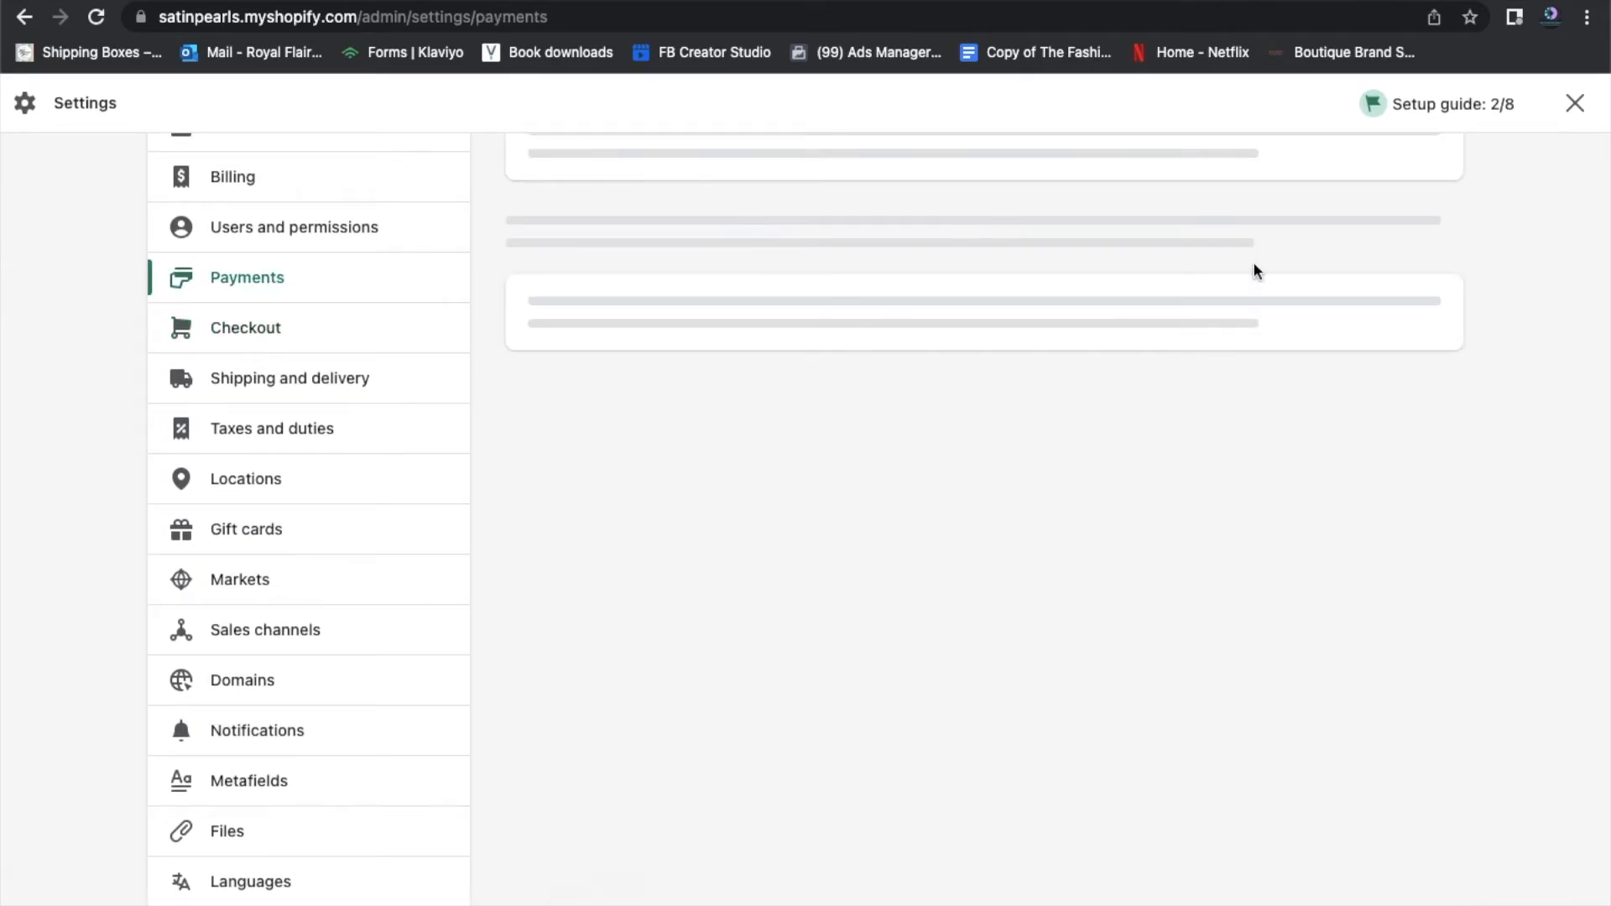
{"action": "scroll", "coordinate": [1531, 336], "scroll_direction": "down", "scroll_amount": 5}
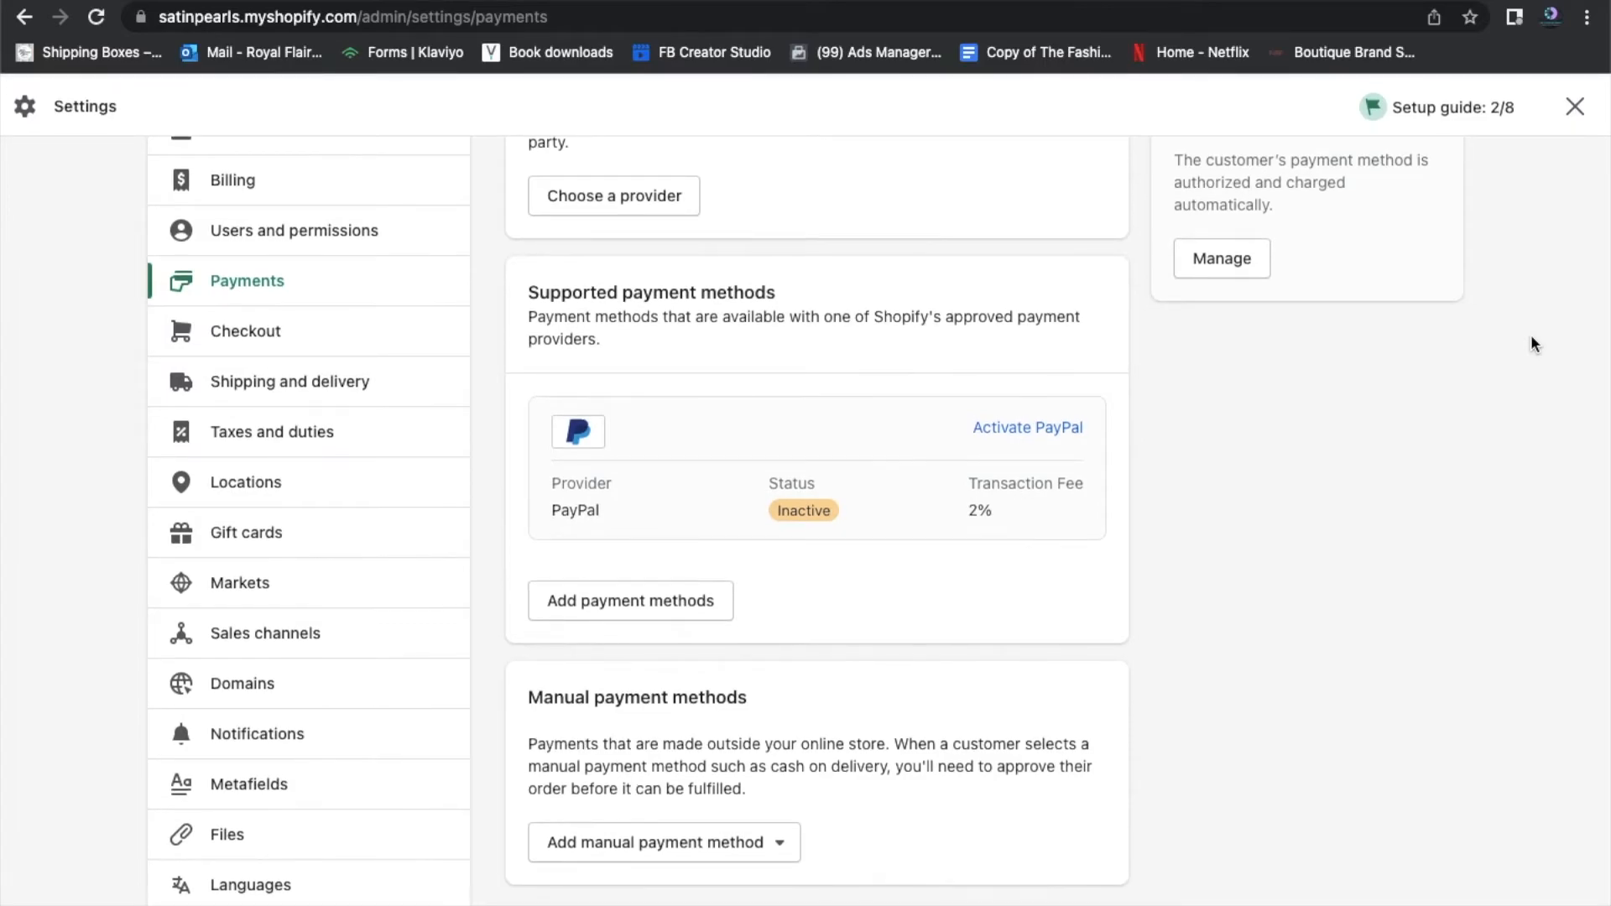
{"action": "scroll", "coordinate": [1530, 334], "scroll_direction": "up", "scroll_amount": 1}
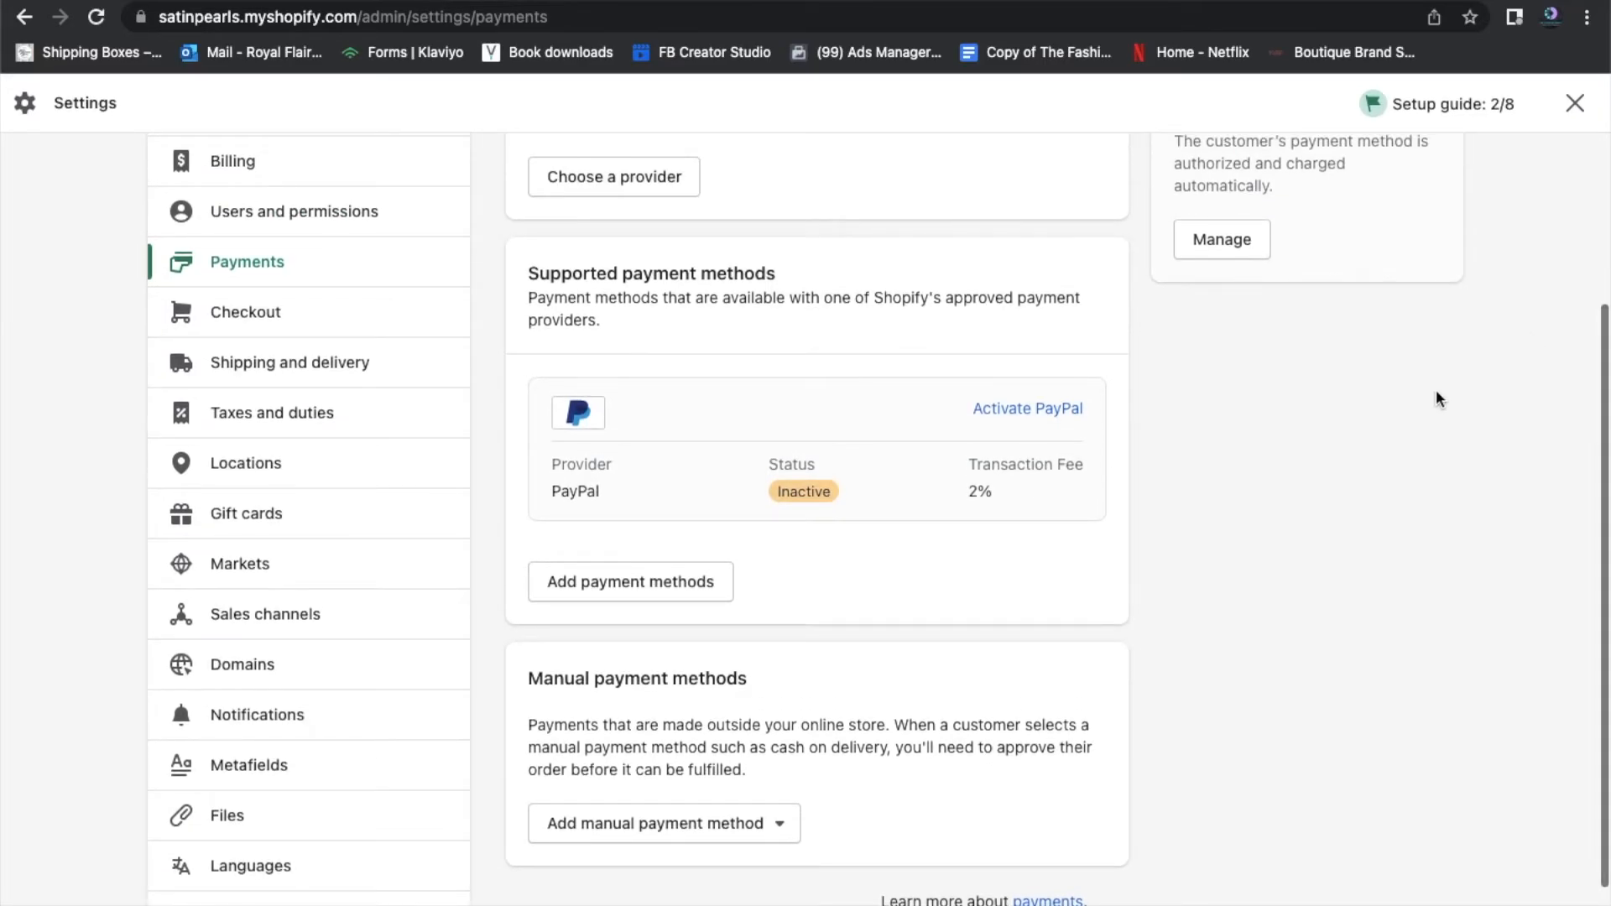
{"action": "scroll", "coordinate": [1575, 405], "scroll_direction": "up", "scroll_amount": 2}
{"action": "scroll", "coordinate": [1575, 404], "scroll_direction": "up", "scroll_amount": 1}
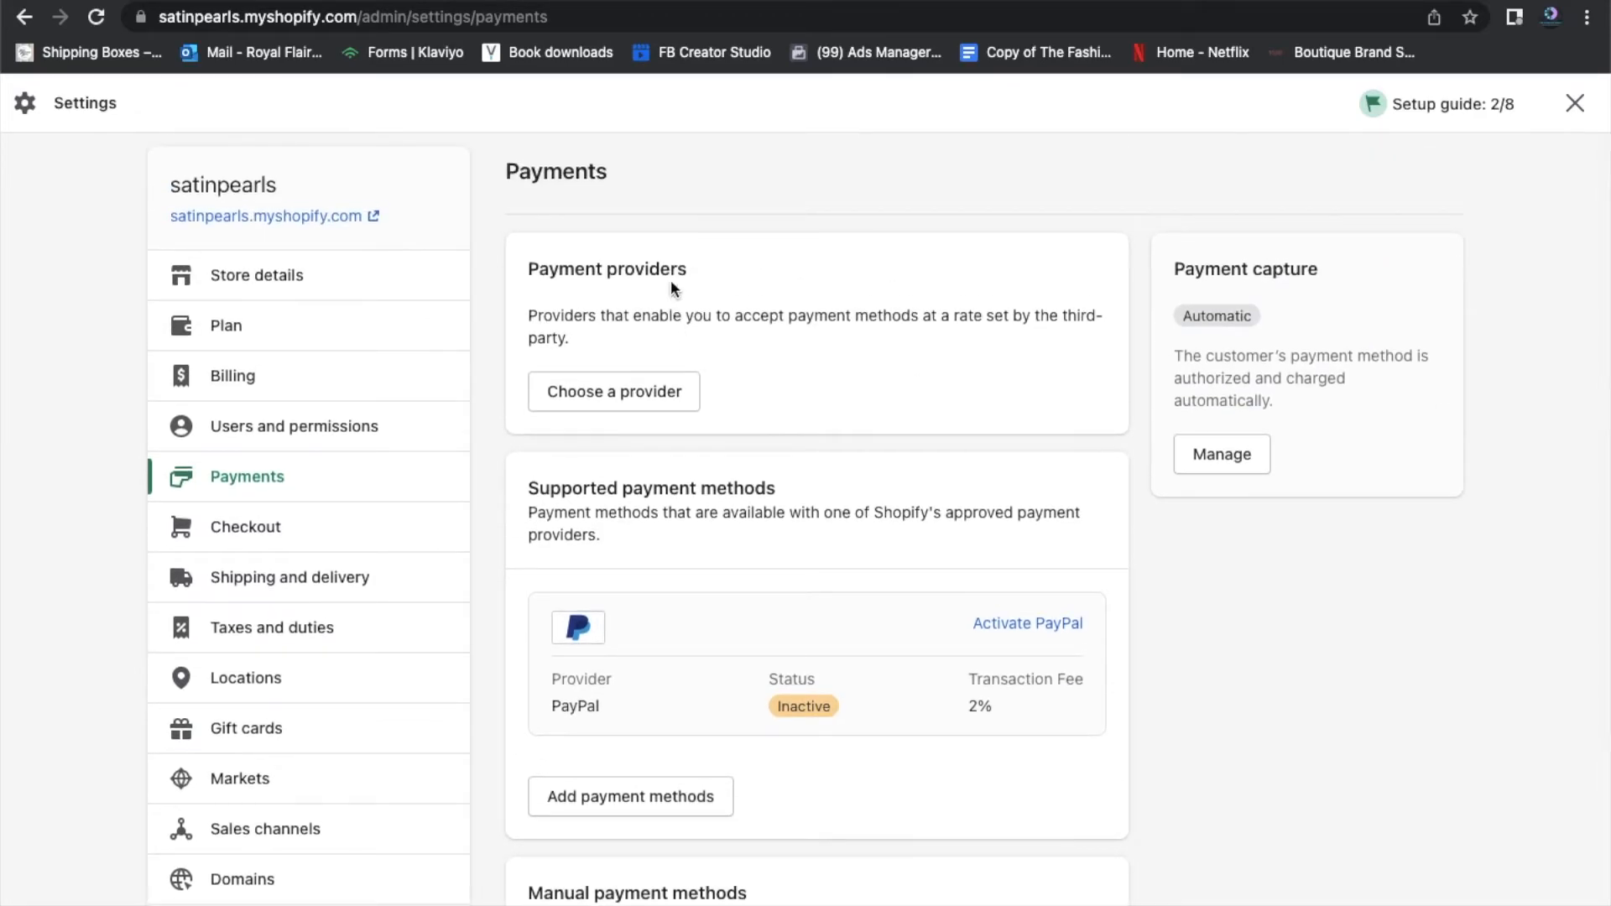
Open the list of third-party payment providers and look through the ones available for the store's country
{"action": "left_click", "coordinate": [617, 402]}
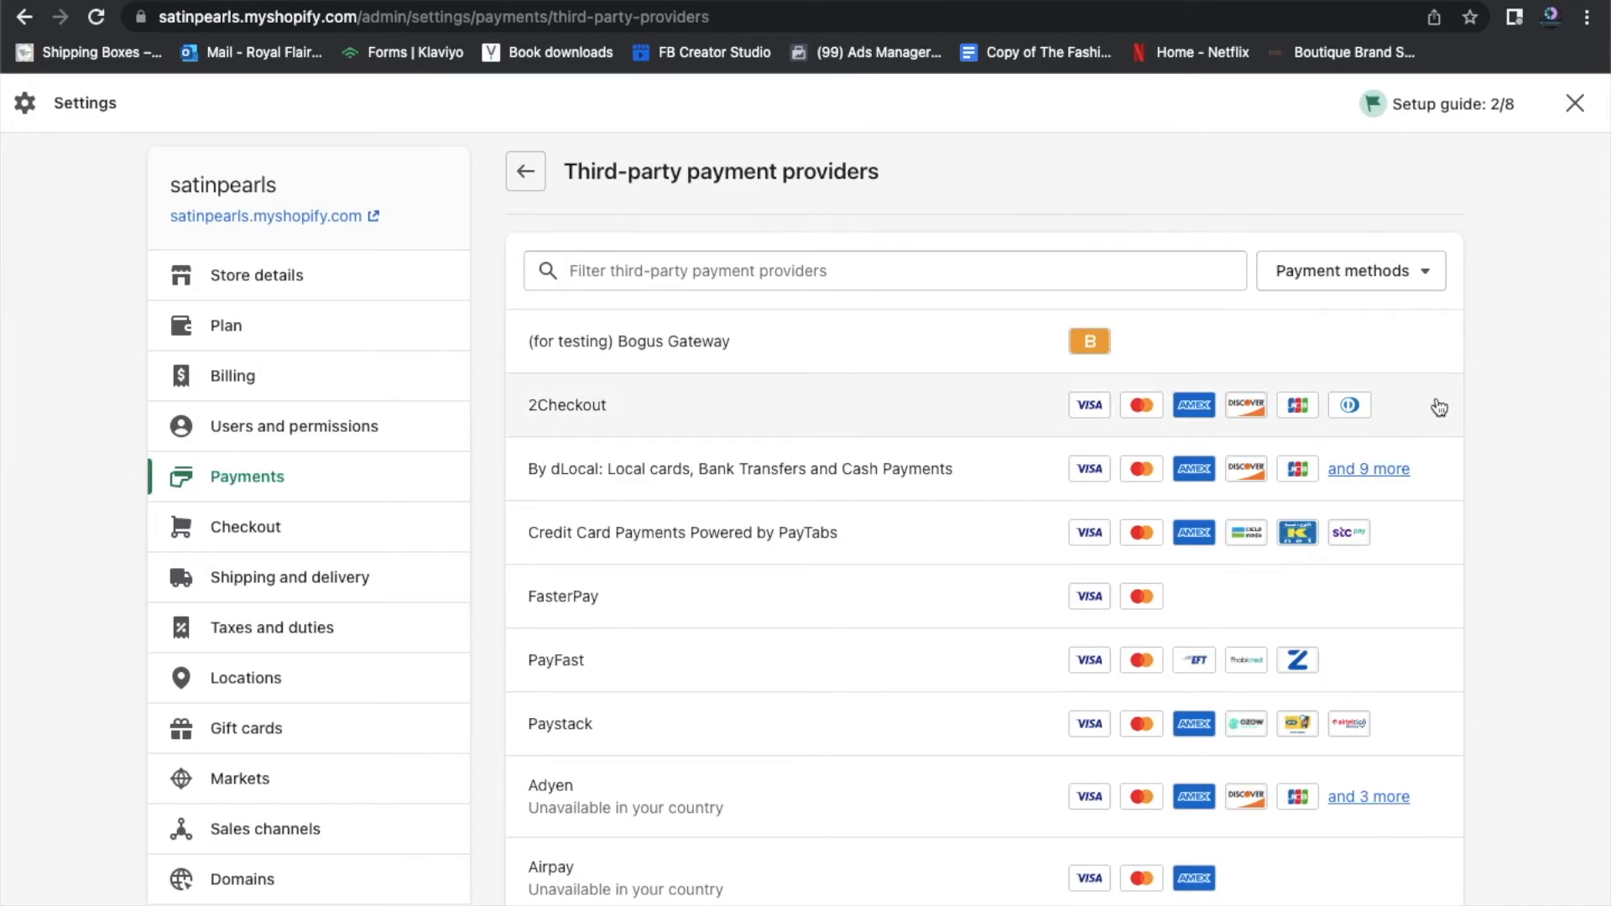
{"action": "scroll", "coordinate": [1436, 404], "scroll_direction": "down", "scroll_amount": 3}
{"action": "scroll", "coordinate": [1439, 407], "scroll_direction": "down", "scroll_amount": 3}
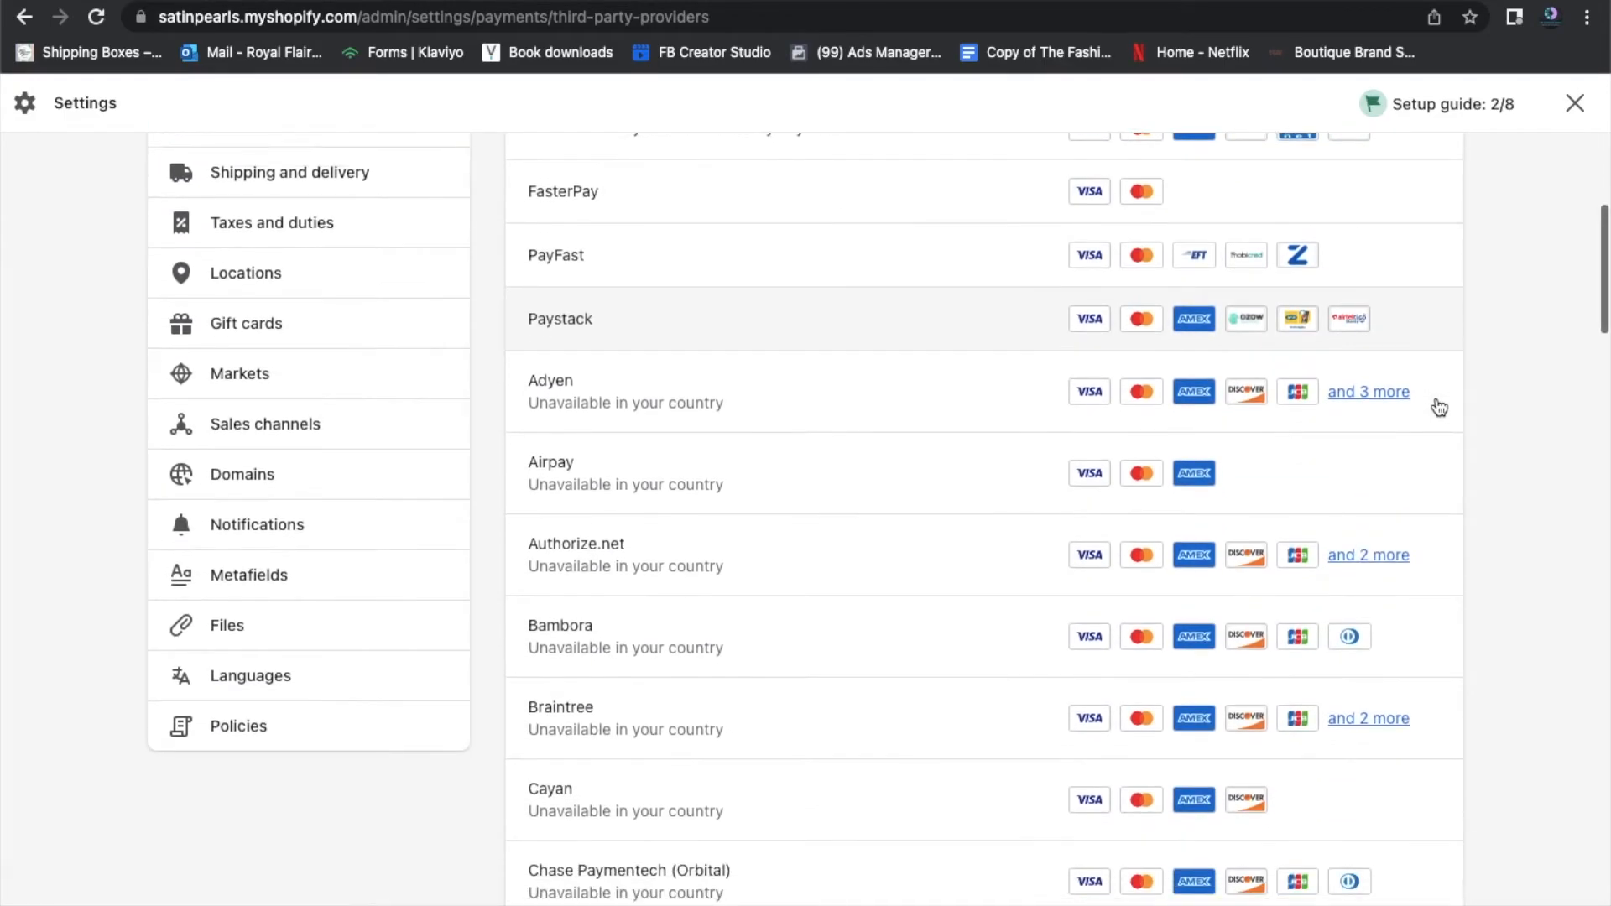
{"action": "scroll", "coordinate": [1439, 407], "scroll_direction": "up", "scroll_amount": 1}
{"action": "scroll", "coordinate": [1439, 407], "scroll_direction": "up", "scroll_amount": 1}
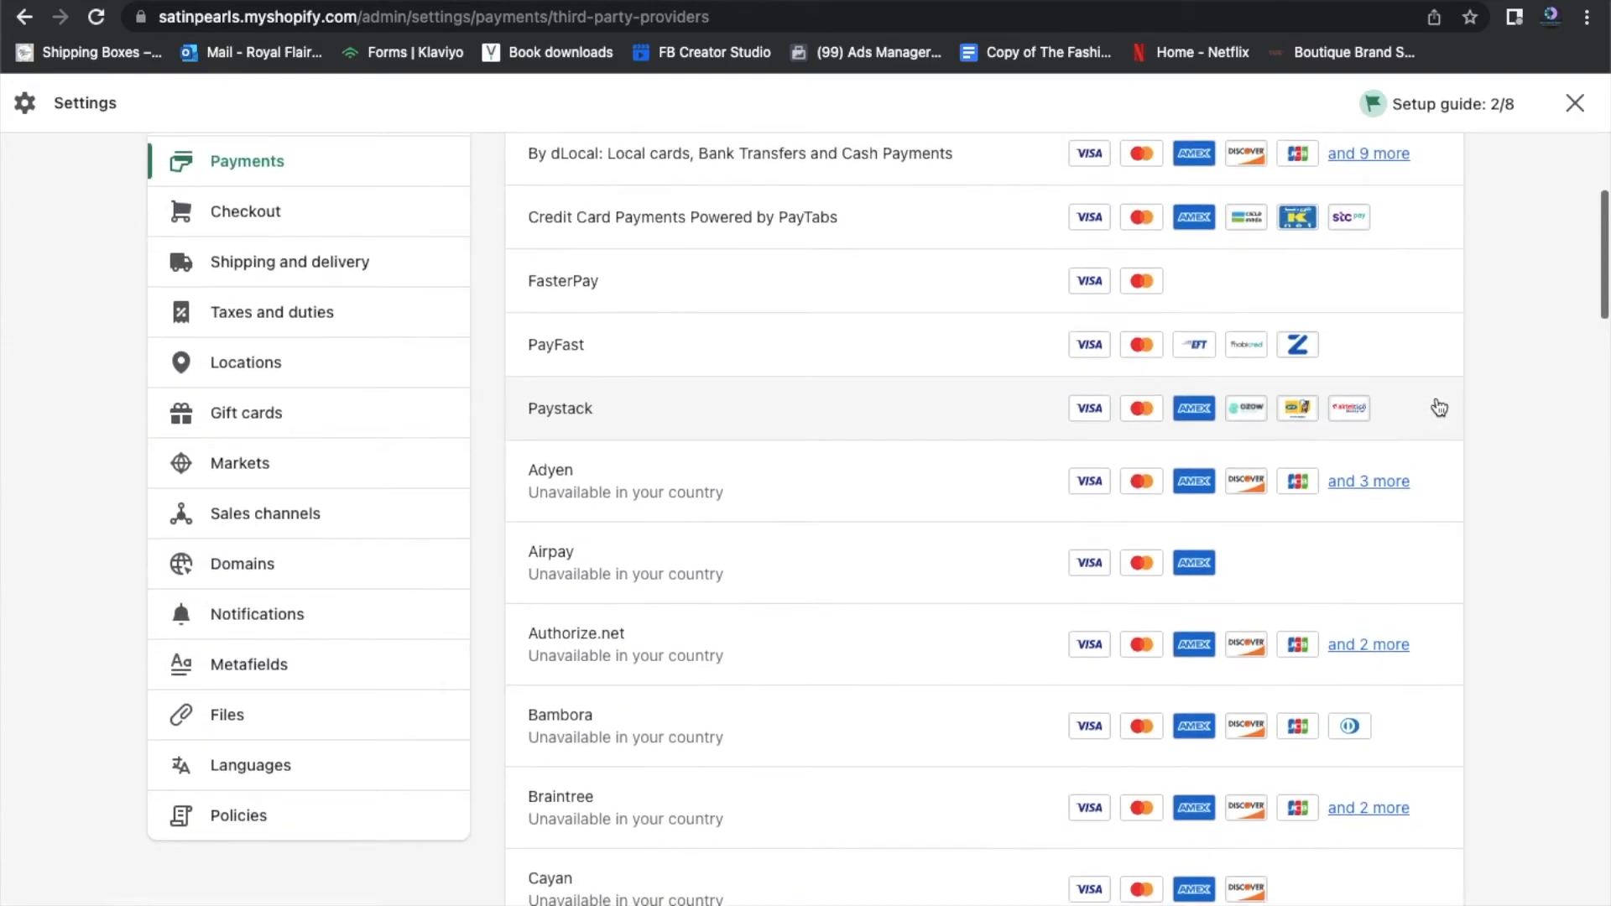
{"action": "scroll", "coordinate": [1439, 407], "scroll_direction": "up", "scroll_amount": 2}
{"action": "scroll", "coordinate": [1439, 407], "scroll_direction": "up", "scroll_amount": 1}
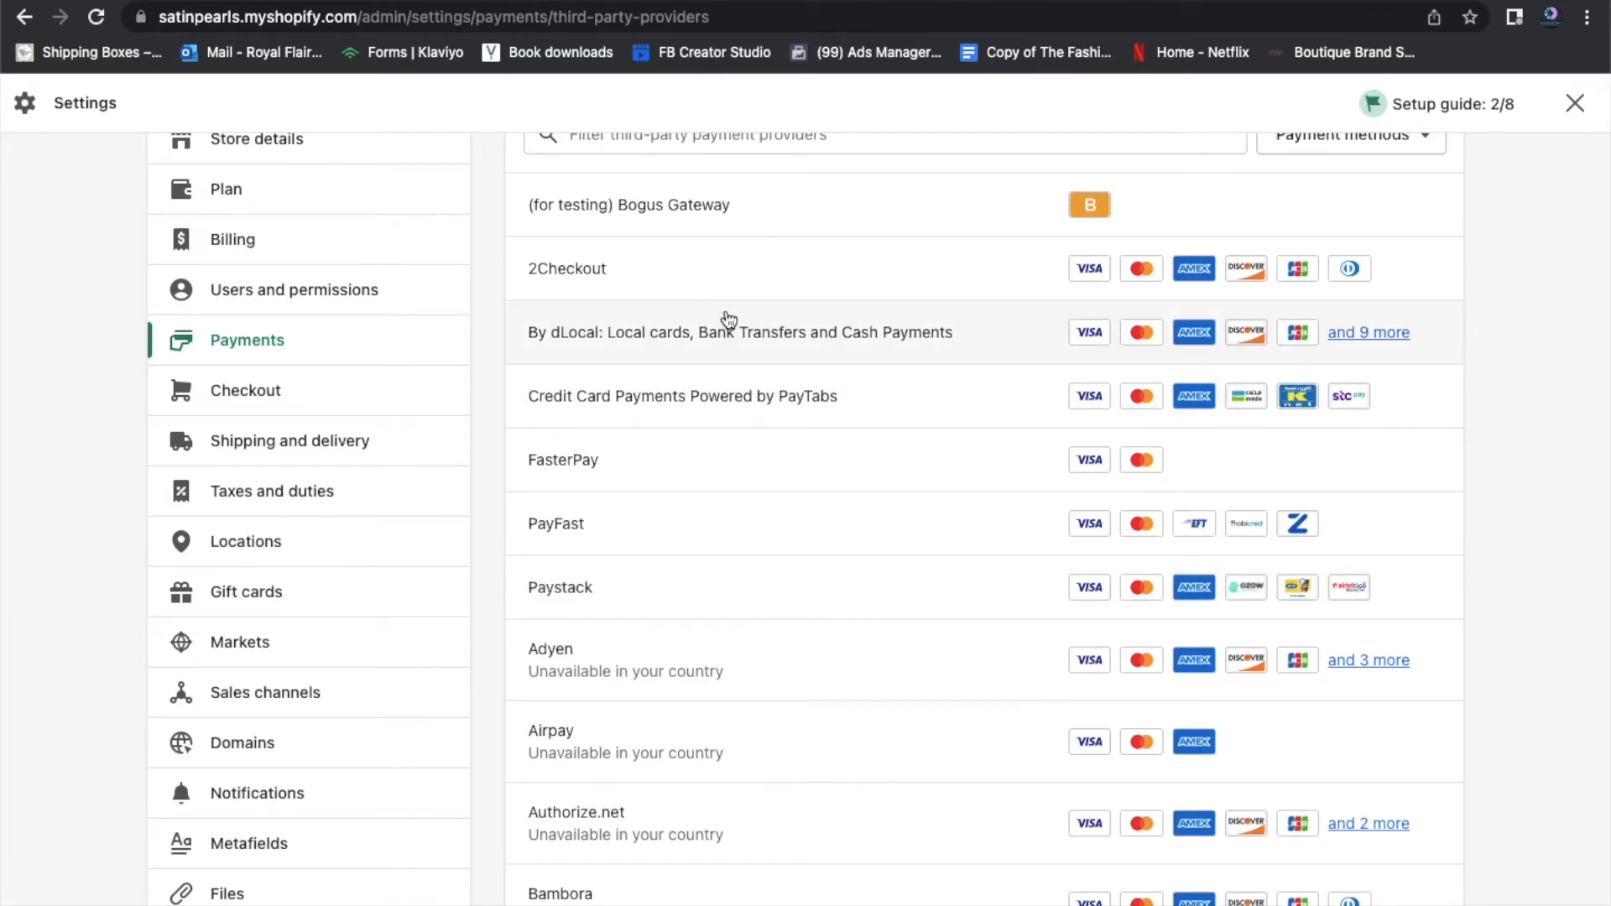
{"action": "scroll", "coordinate": [723, 202], "scroll_direction": "up", "scroll_amount": 1}
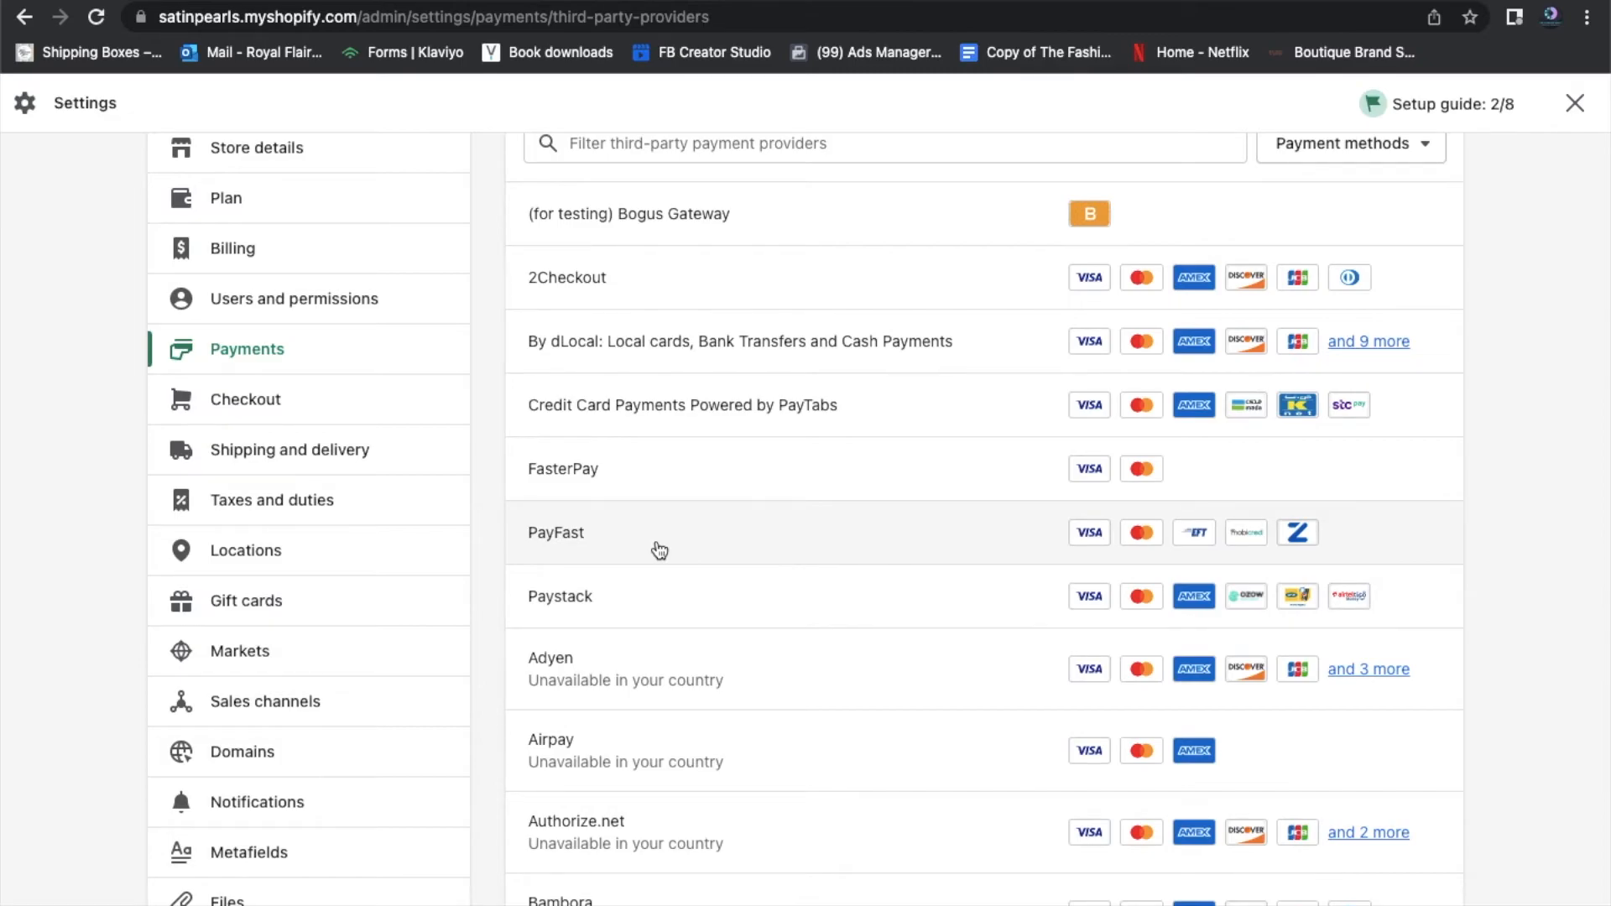
Choose PayFast as the third-party provider and review its fees, account information fields and accepted payment methods
{"action": "left_click", "coordinate": [798, 542]}
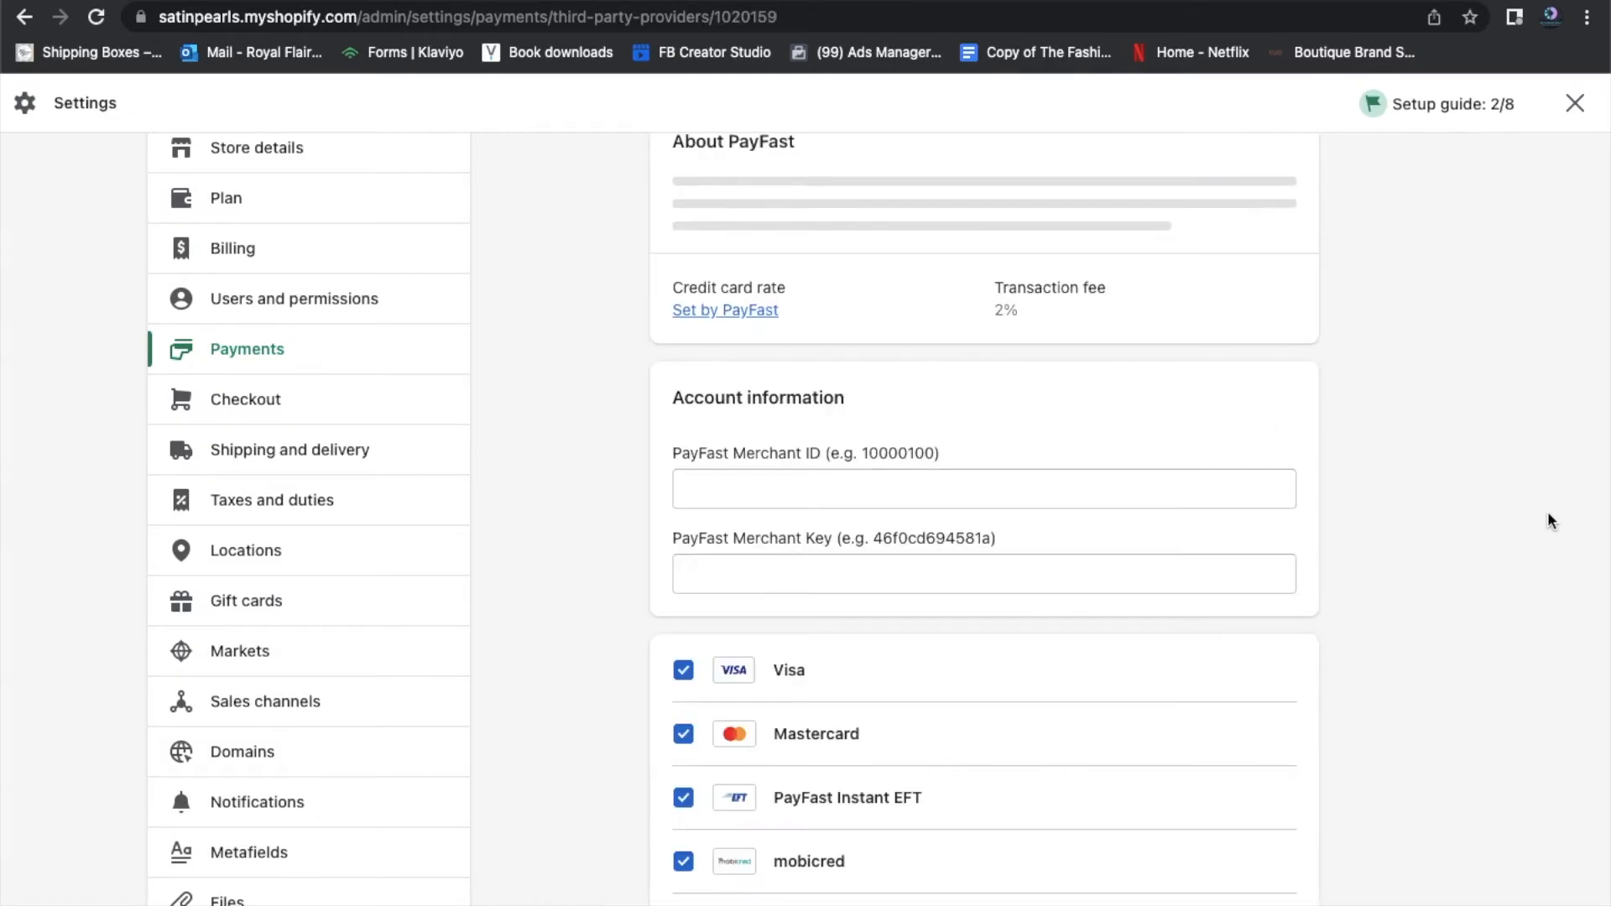
{"action": "scroll", "coordinate": [1426, 363], "scroll_direction": "down", "scroll_amount": 2}
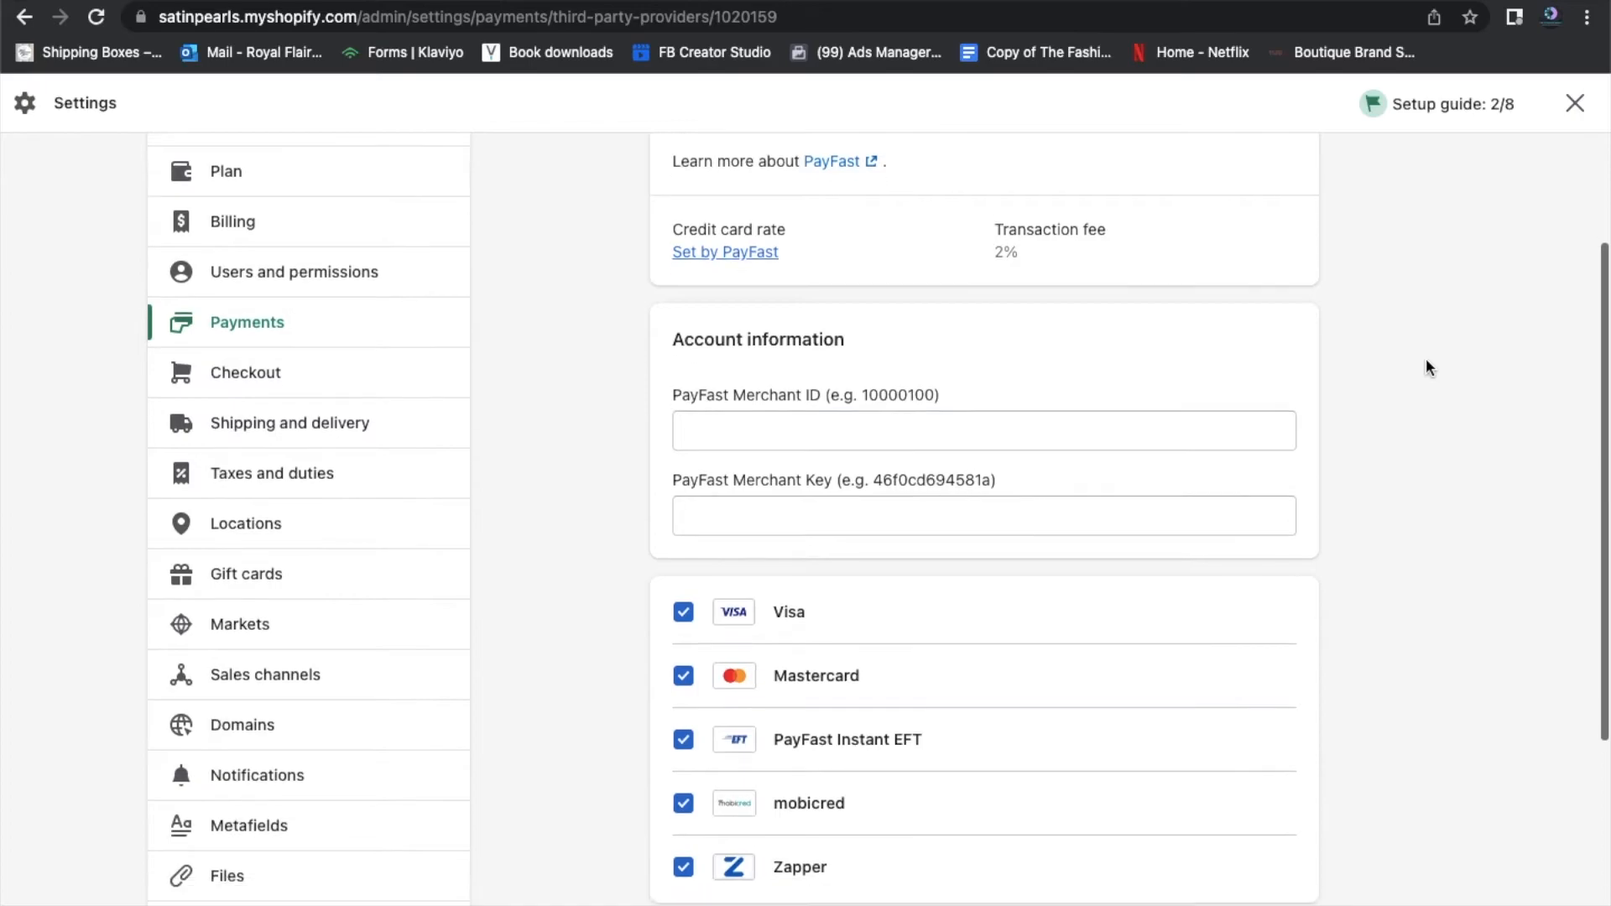
{"action": "scroll", "coordinate": [1427, 363], "scroll_direction": "up", "scroll_amount": 3}
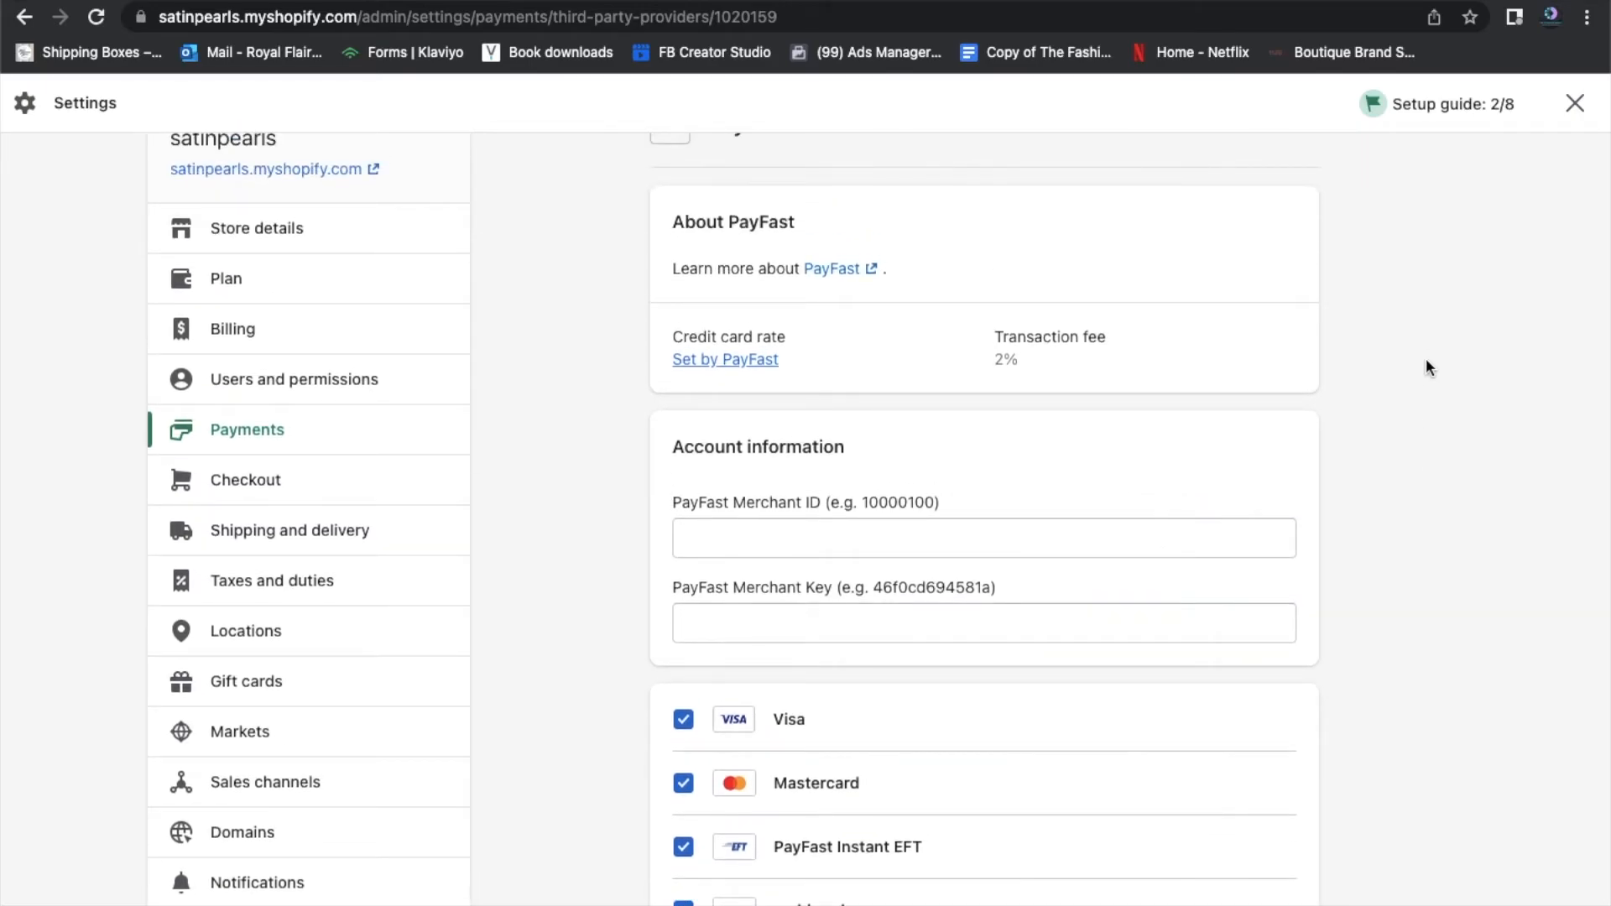
{"action": "scroll", "coordinate": [1426, 361], "scroll_direction": "up", "scroll_amount": 2}
{"action": "scroll", "coordinate": [1426, 367], "scroll_direction": "down", "scroll_amount": 6}
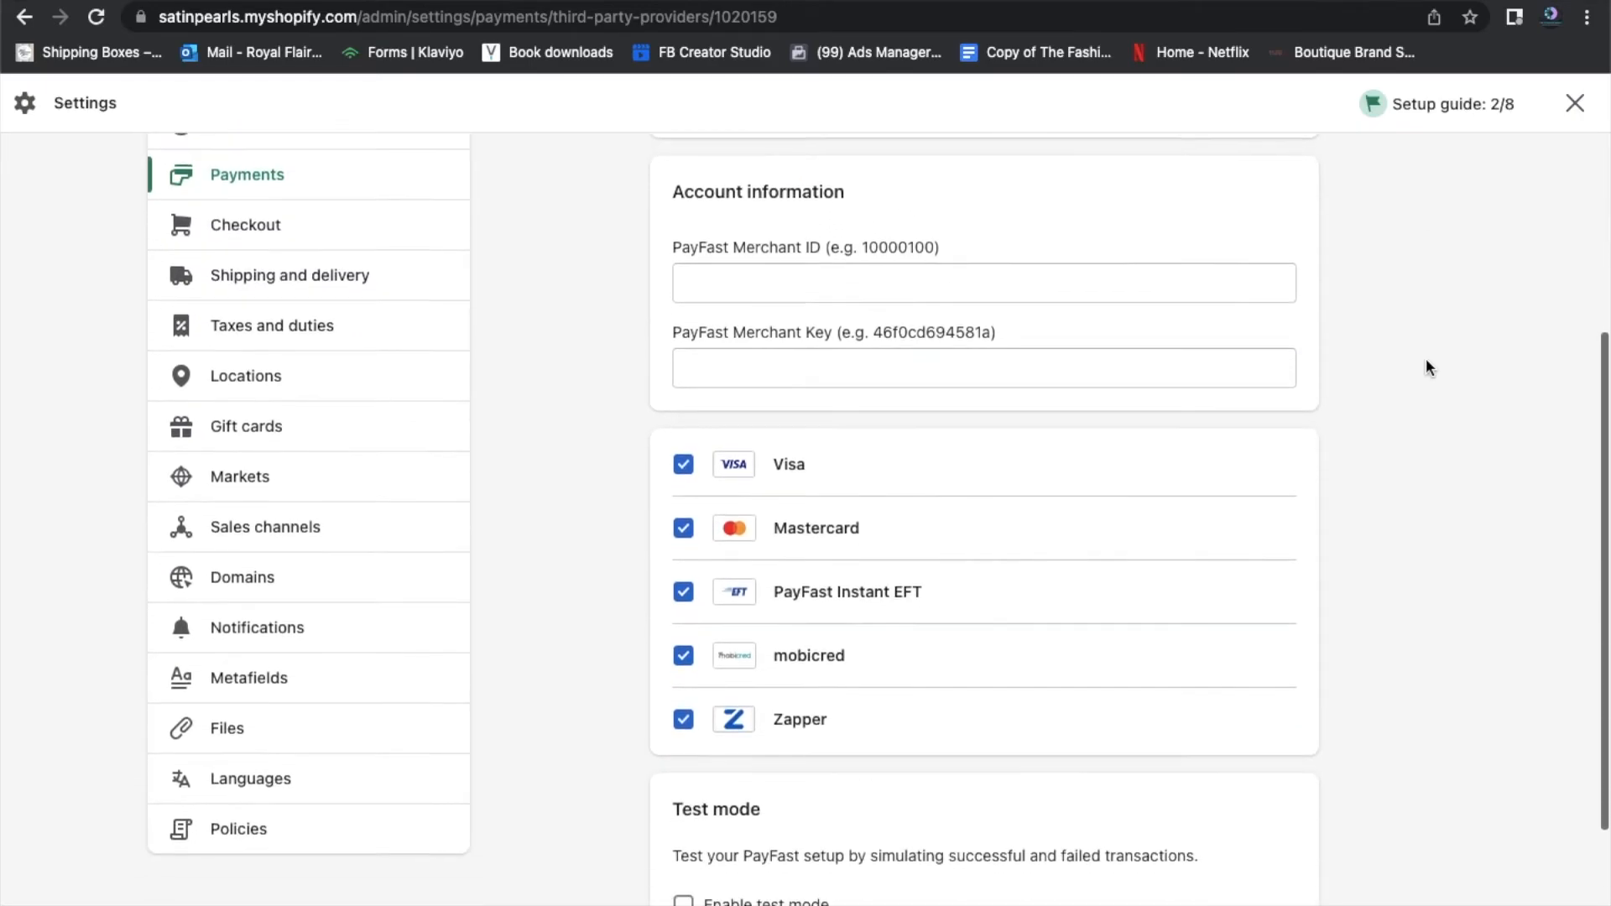
{"action": "scroll", "coordinate": [1427, 362], "scroll_direction": "up", "scroll_amount": 6}
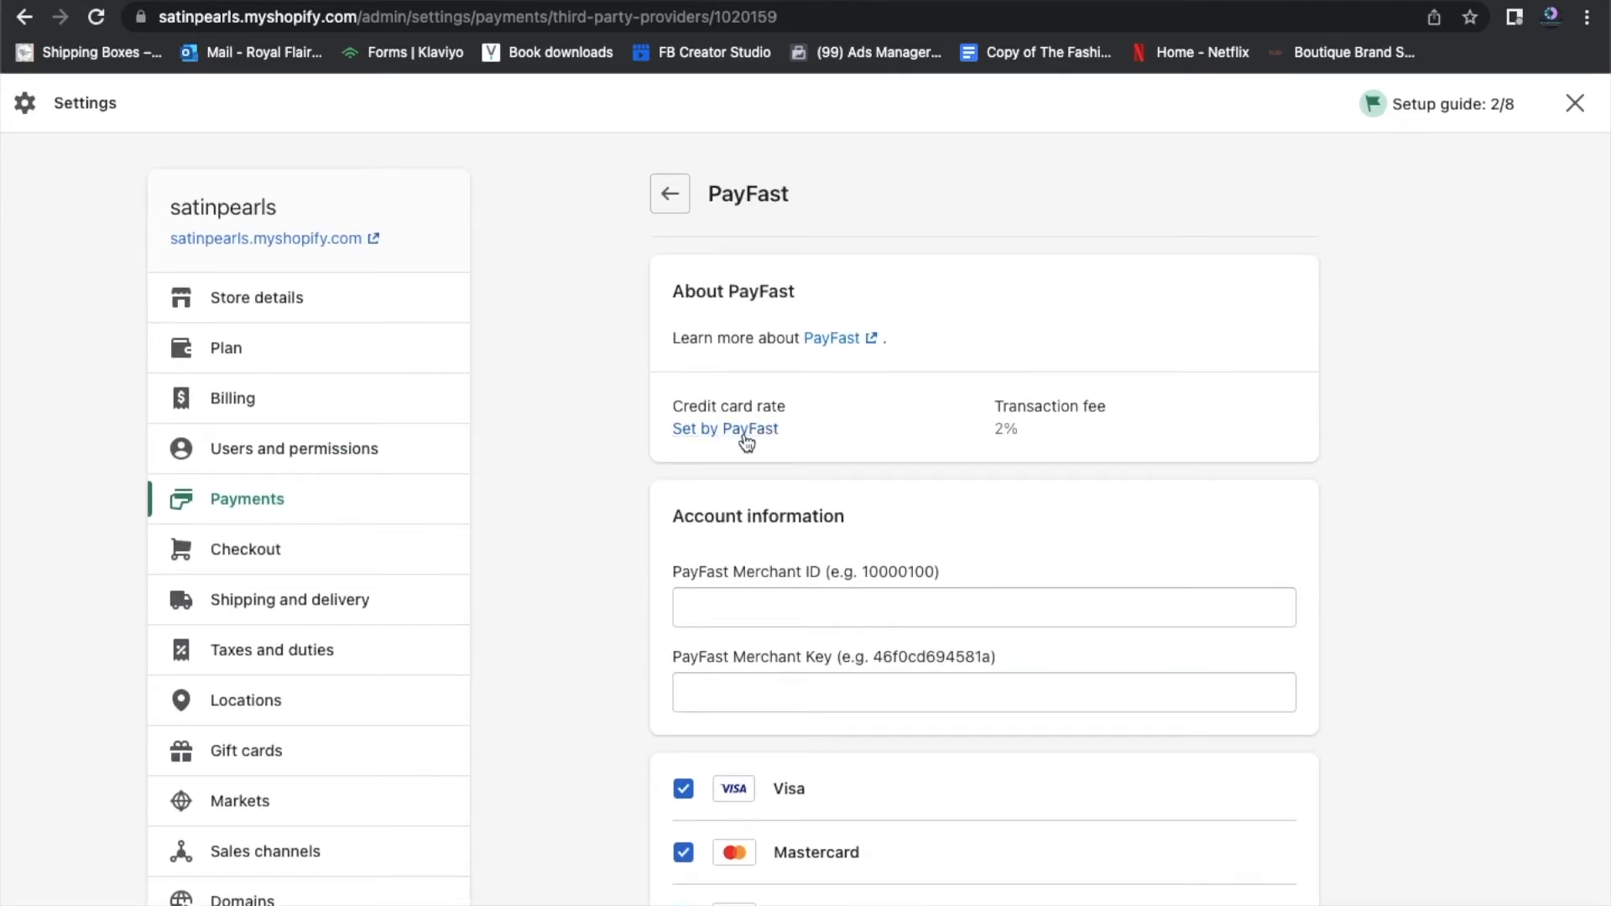
Open the PayFast website's registration page from the provider details and review the sign-up form and account types
{"action": "left_click", "coordinate": [849, 341]}
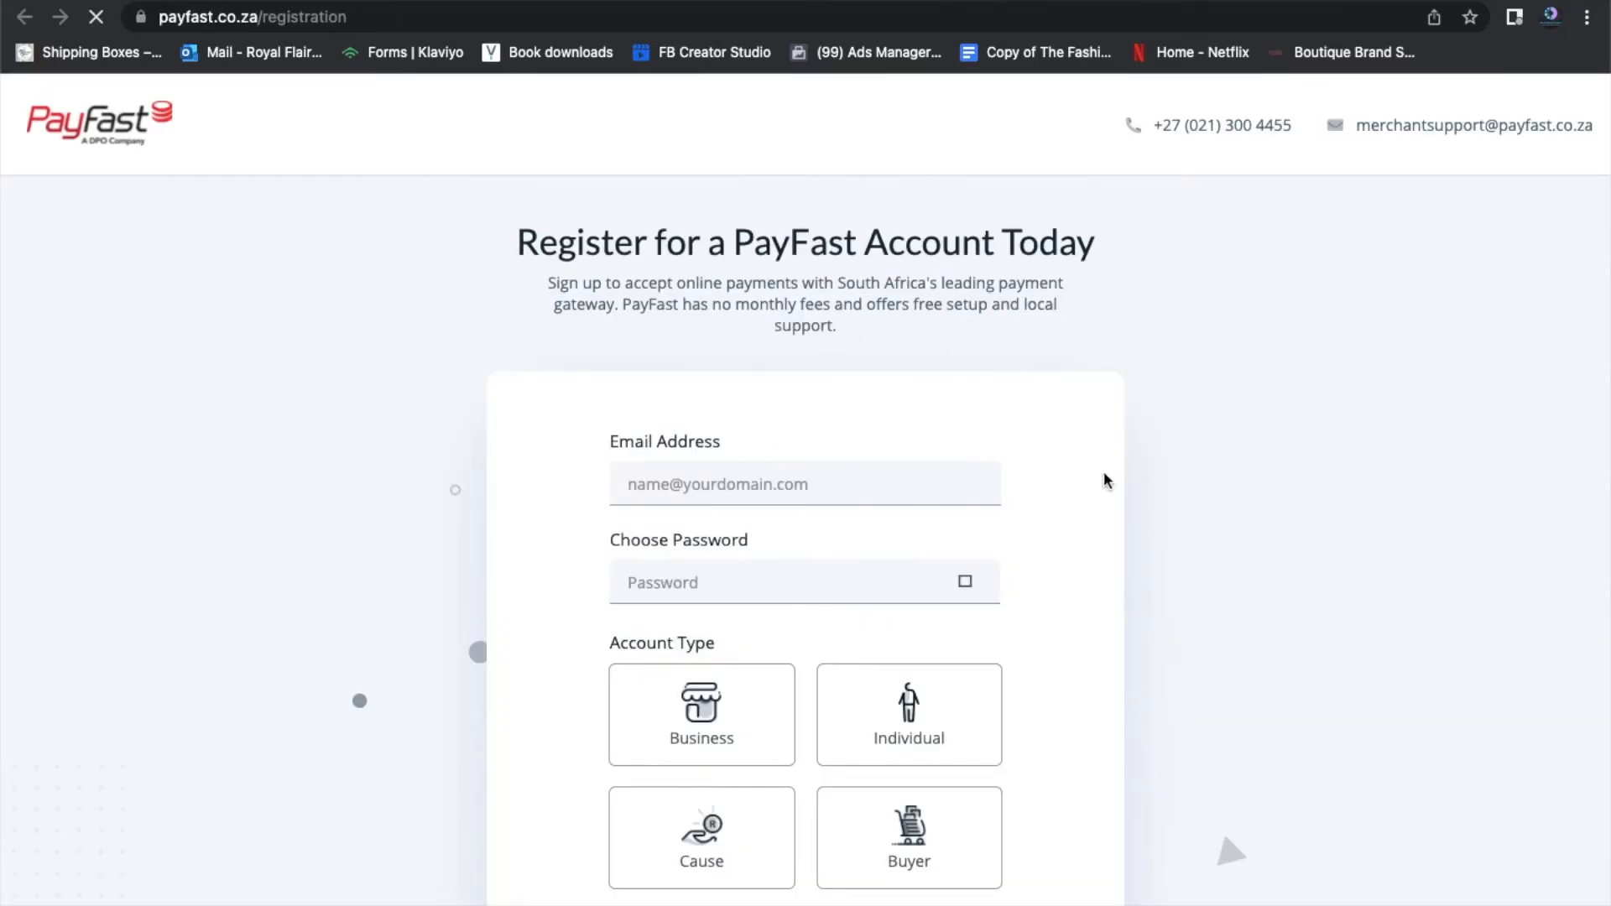
{"action": "scroll", "coordinate": [1139, 468], "scroll_direction": "down", "scroll_amount": 1}
{"action": "scroll", "coordinate": [1139, 467], "scroll_direction": "down", "scroll_amount": 2}
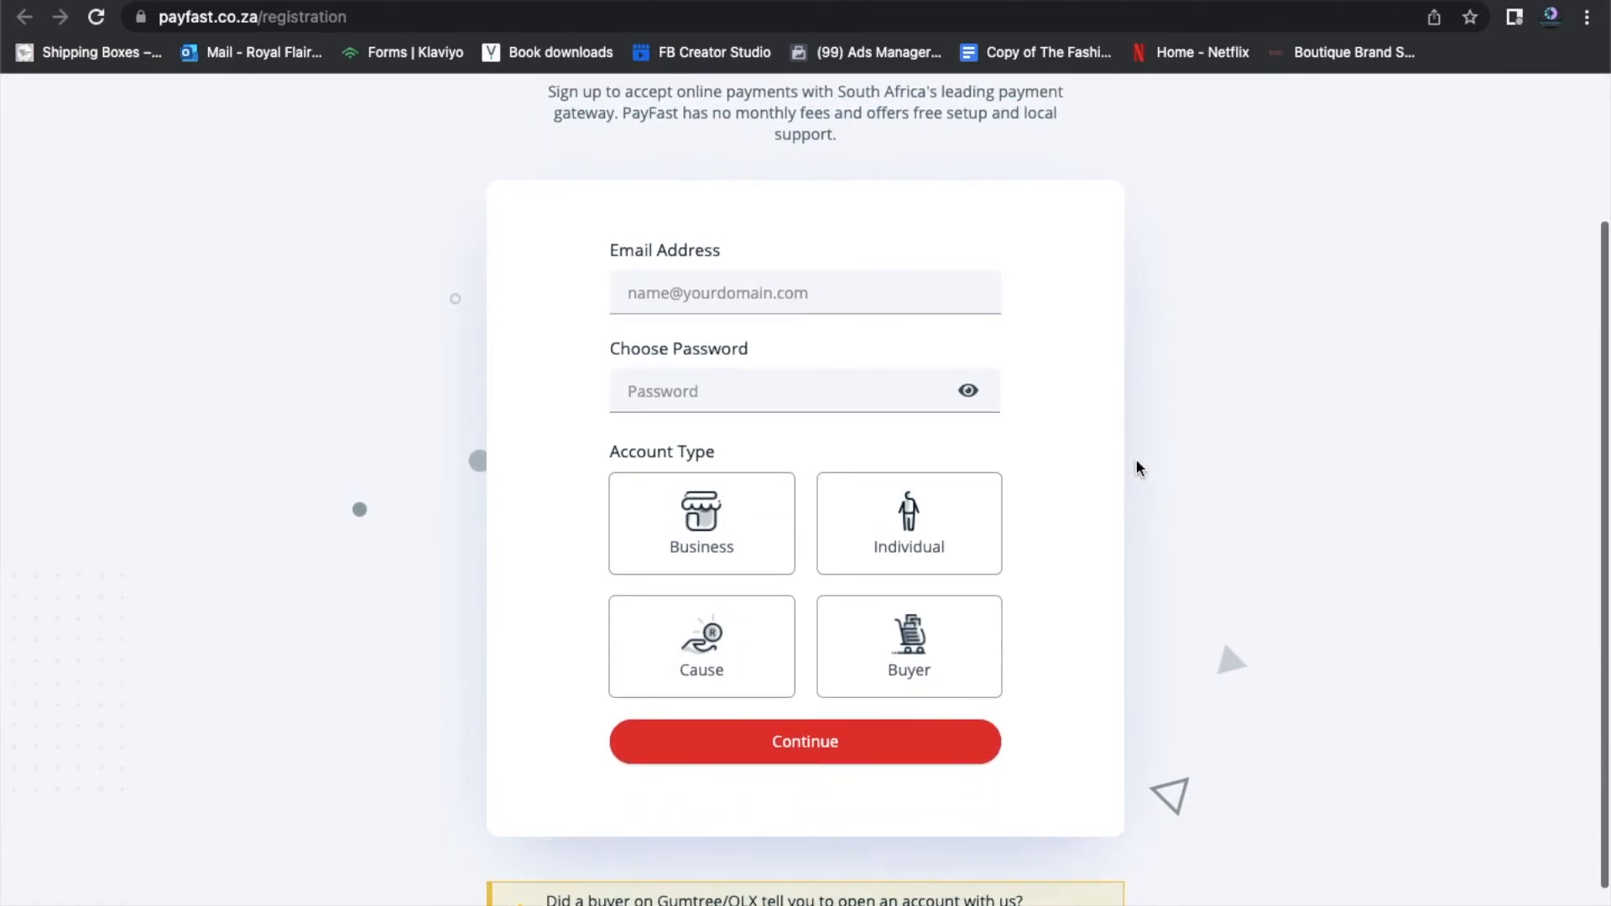
{"action": "scroll", "coordinate": [1136, 461], "scroll_direction": "up", "scroll_amount": 1}
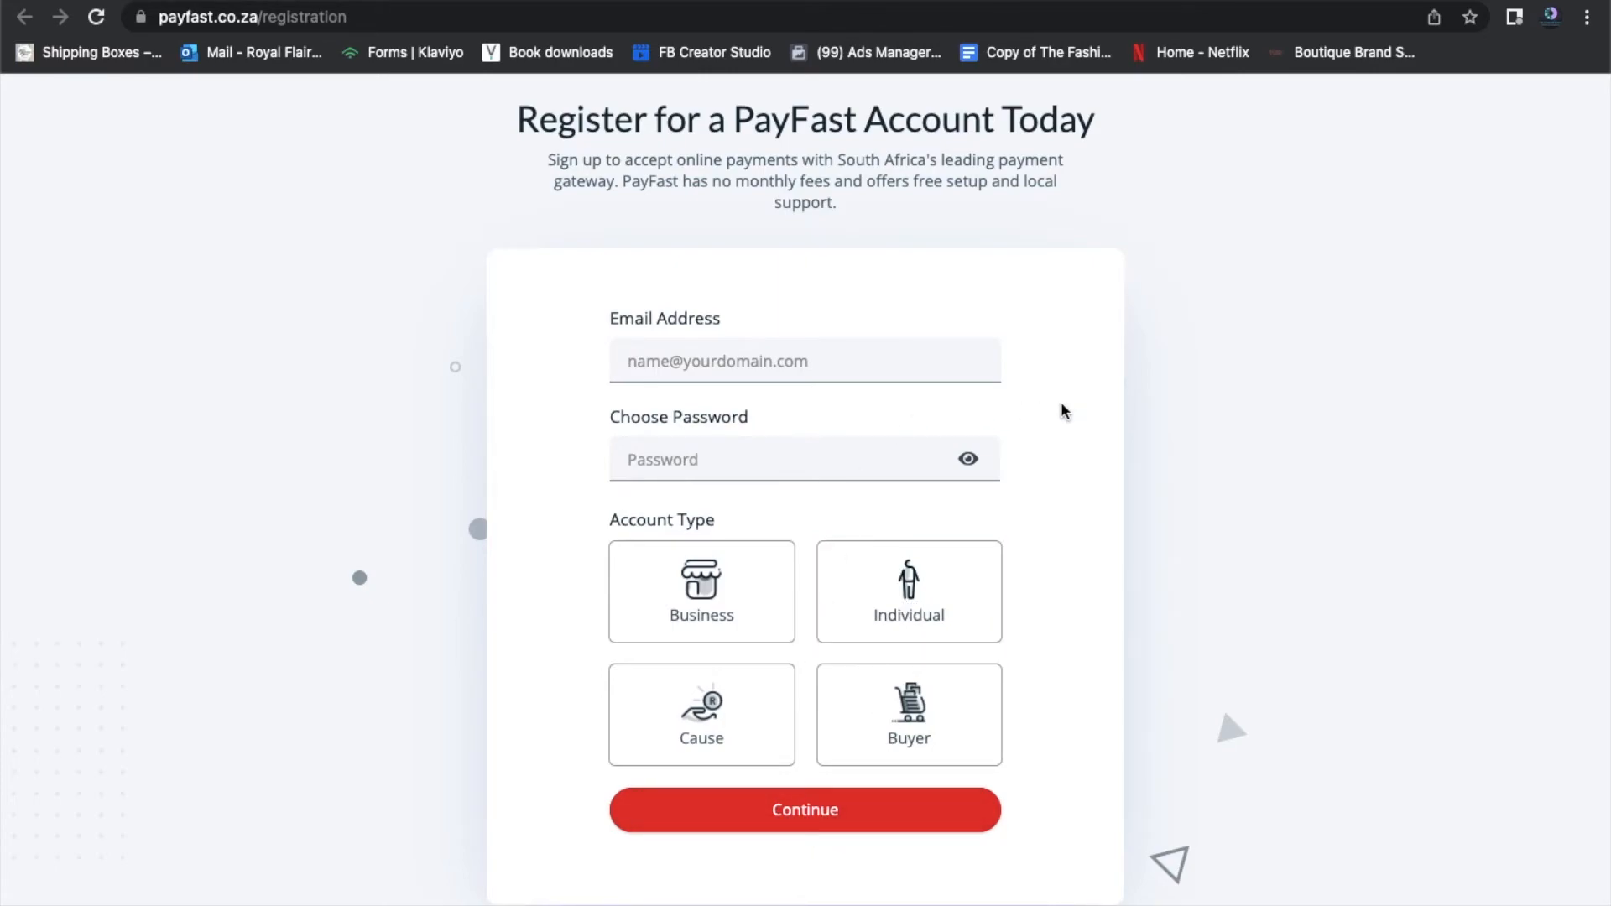
{"action": "scroll", "coordinate": [984, 321], "scroll_direction": "down", "scroll_amount": 2}
{"action": "scroll", "coordinate": [984, 320], "scroll_direction": "up", "scroll_amount": 3}
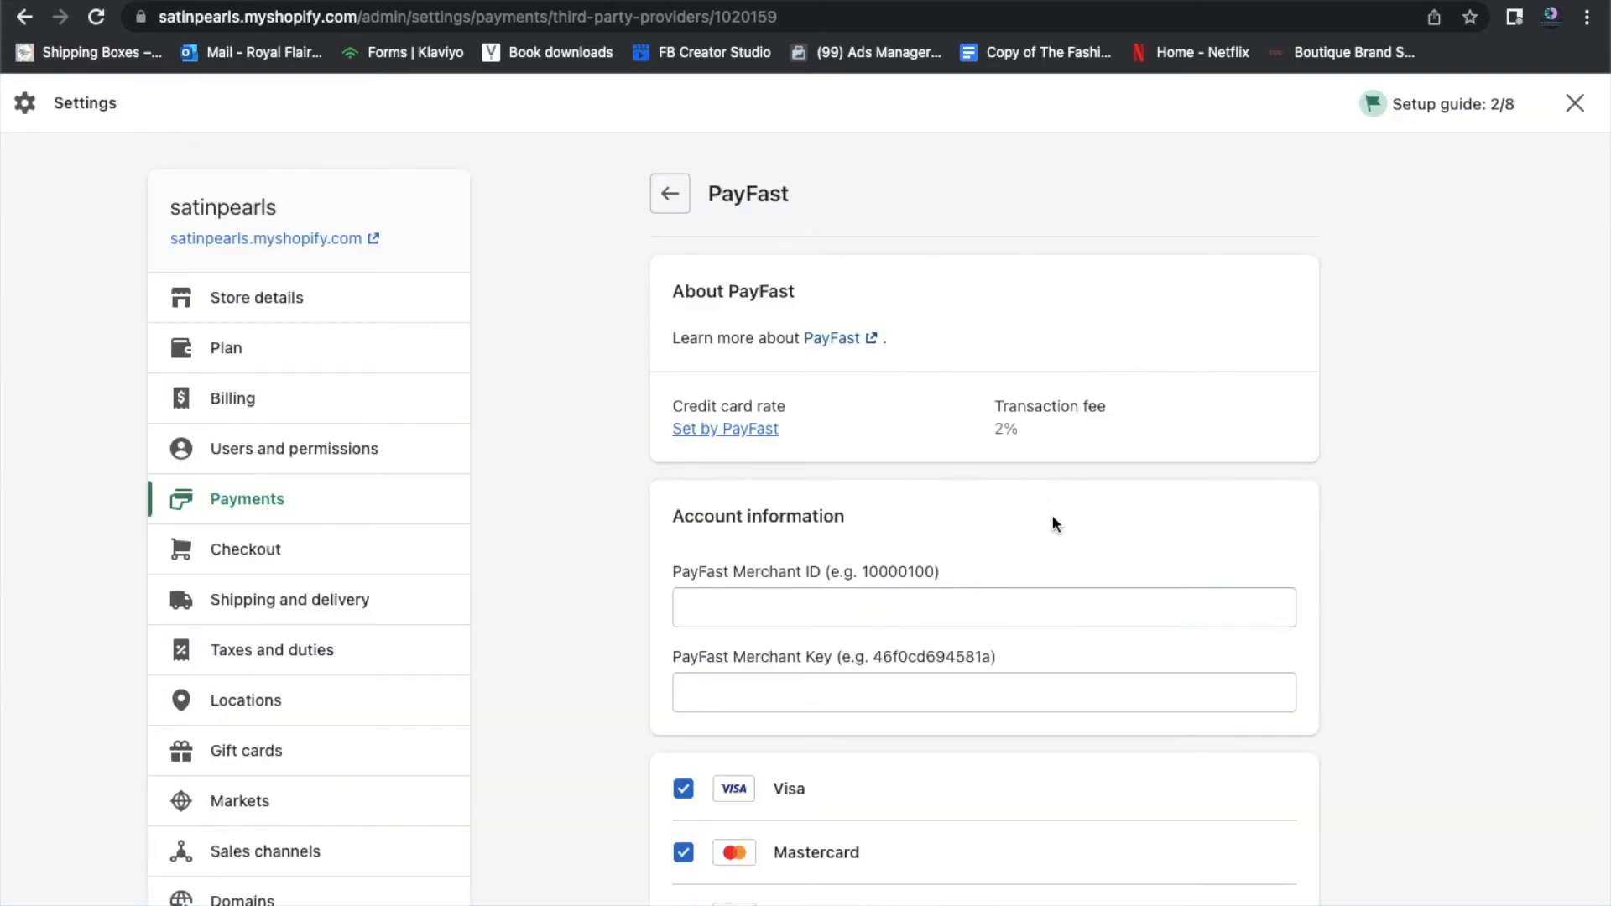
Back in the Shopify admin, examine PayFast's merchant ID and key fields, payment method checkboxes, test mode and activation option
{"action": "scroll", "coordinate": [1336, 656], "scroll_direction": "down", "scroll_amount": 3}
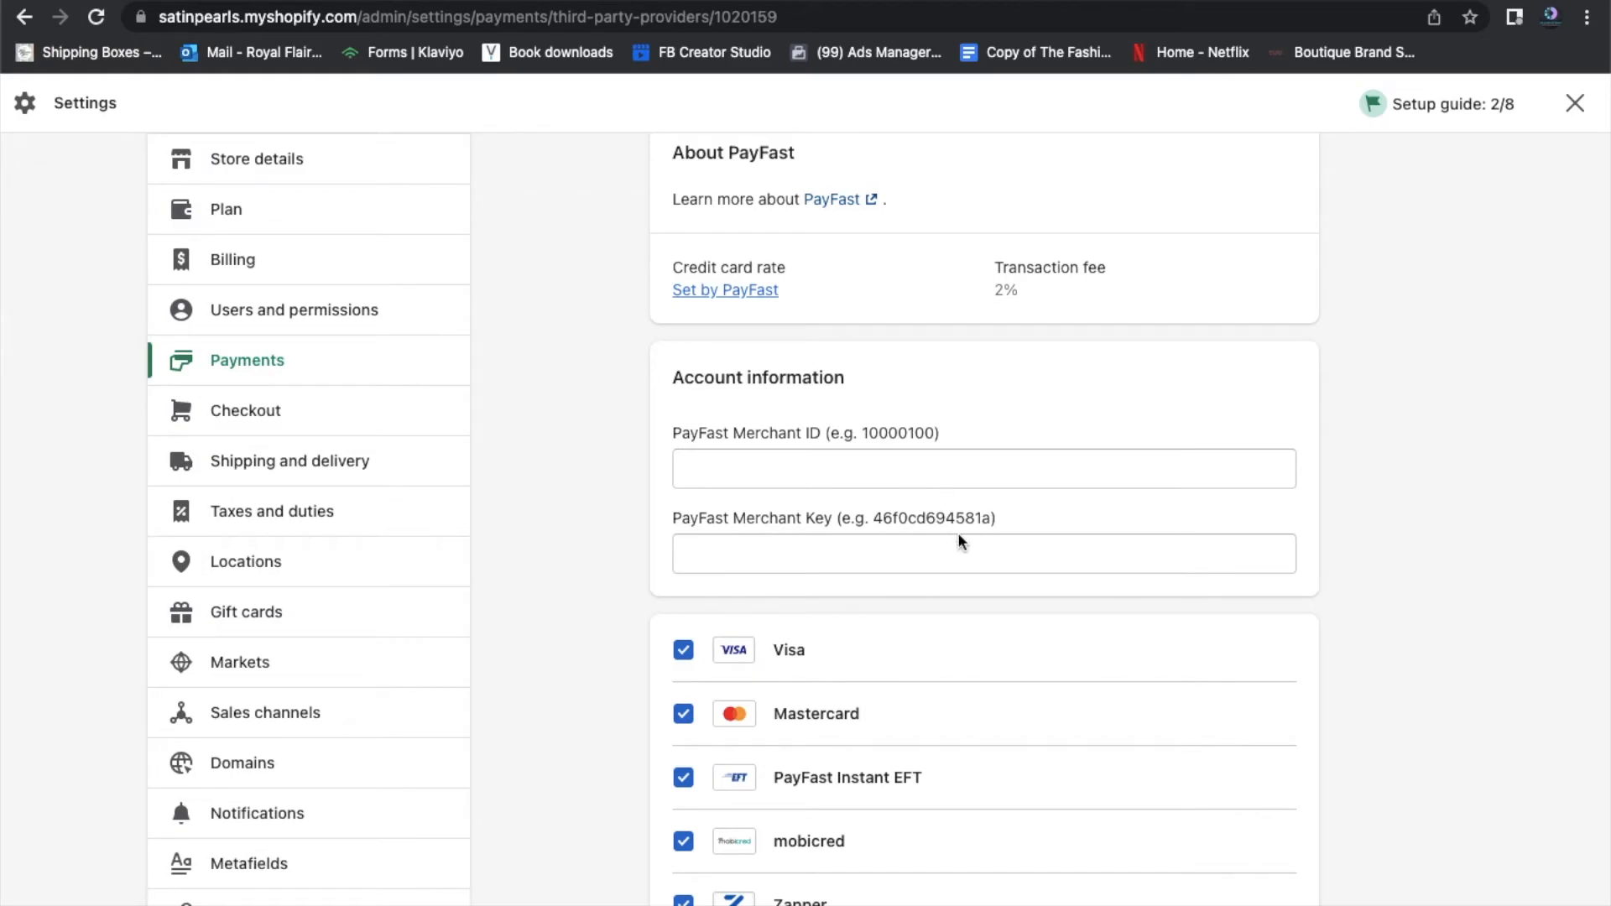
{"action": "scroll", "coordinate": [1448, 583], "scroll_direction": "down", "scroll_amount": 4}
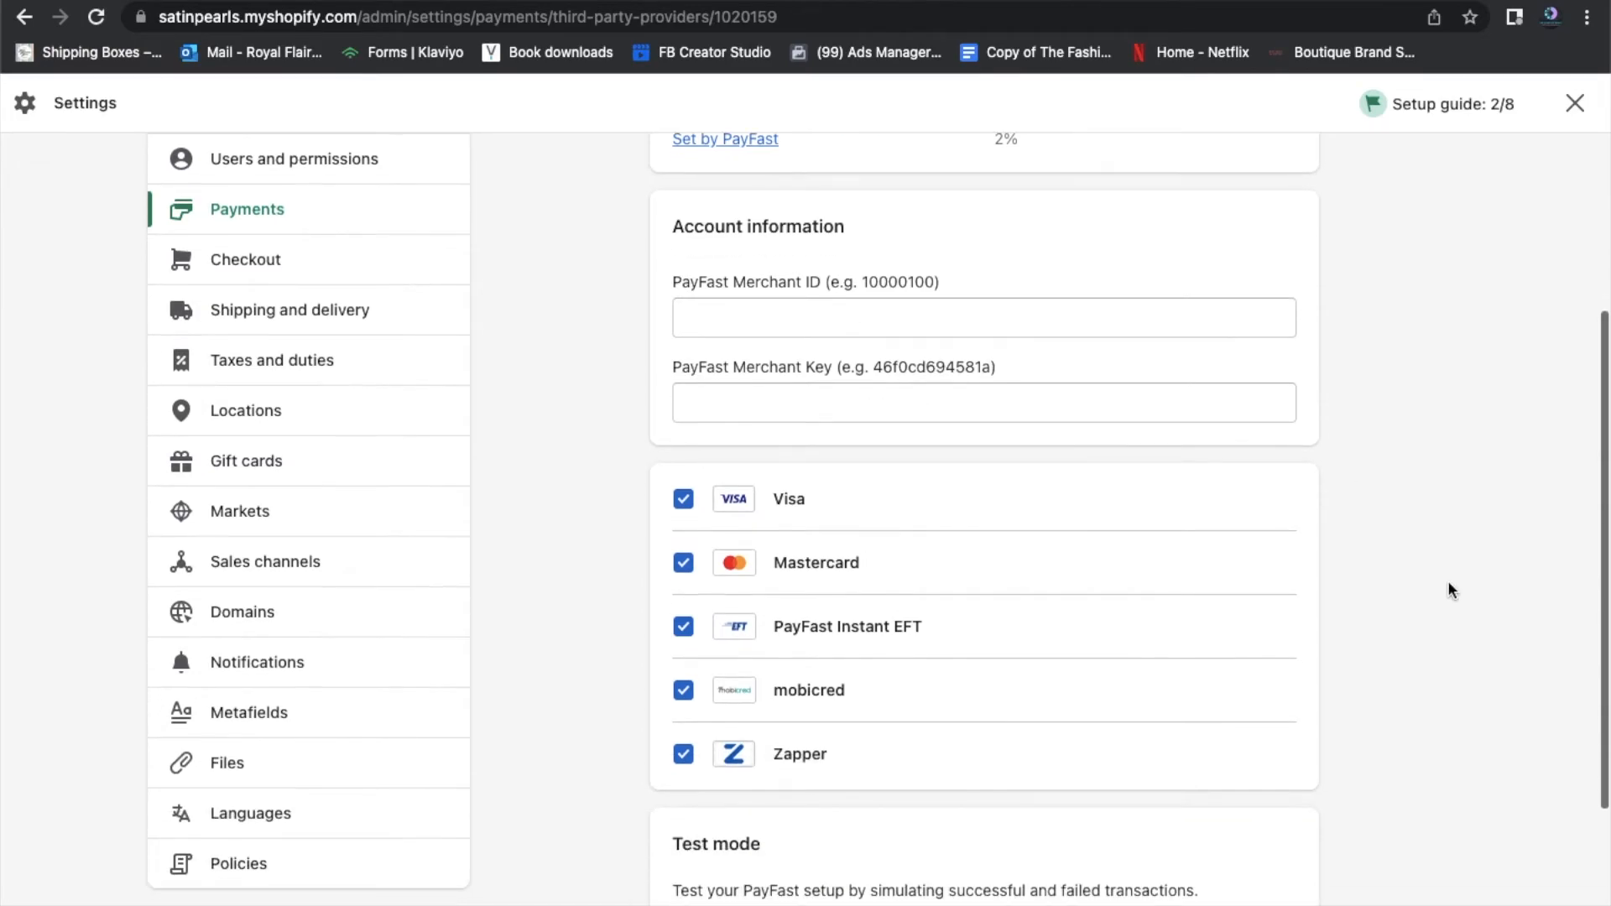
{"action": "scroll", "coordinate": [1448, 586], "scroll_direction": "down", "scroll_amount": 3}
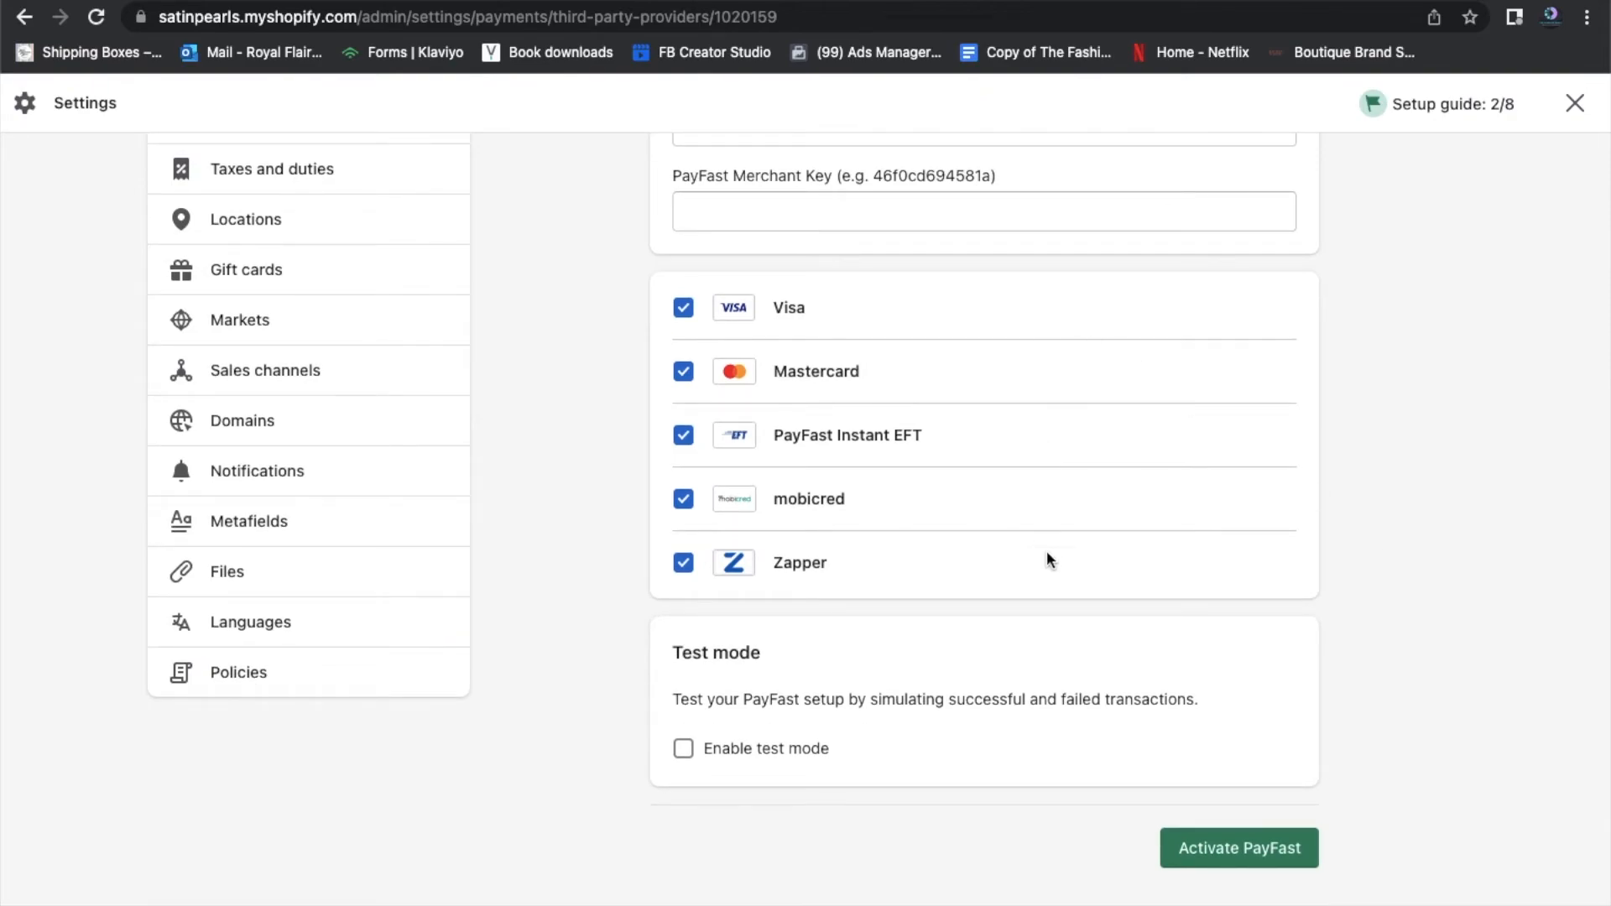
{"action": "scroll", "coordinate": [1247, 717], "scroll_direction": "down", "scroll_amount": 1}
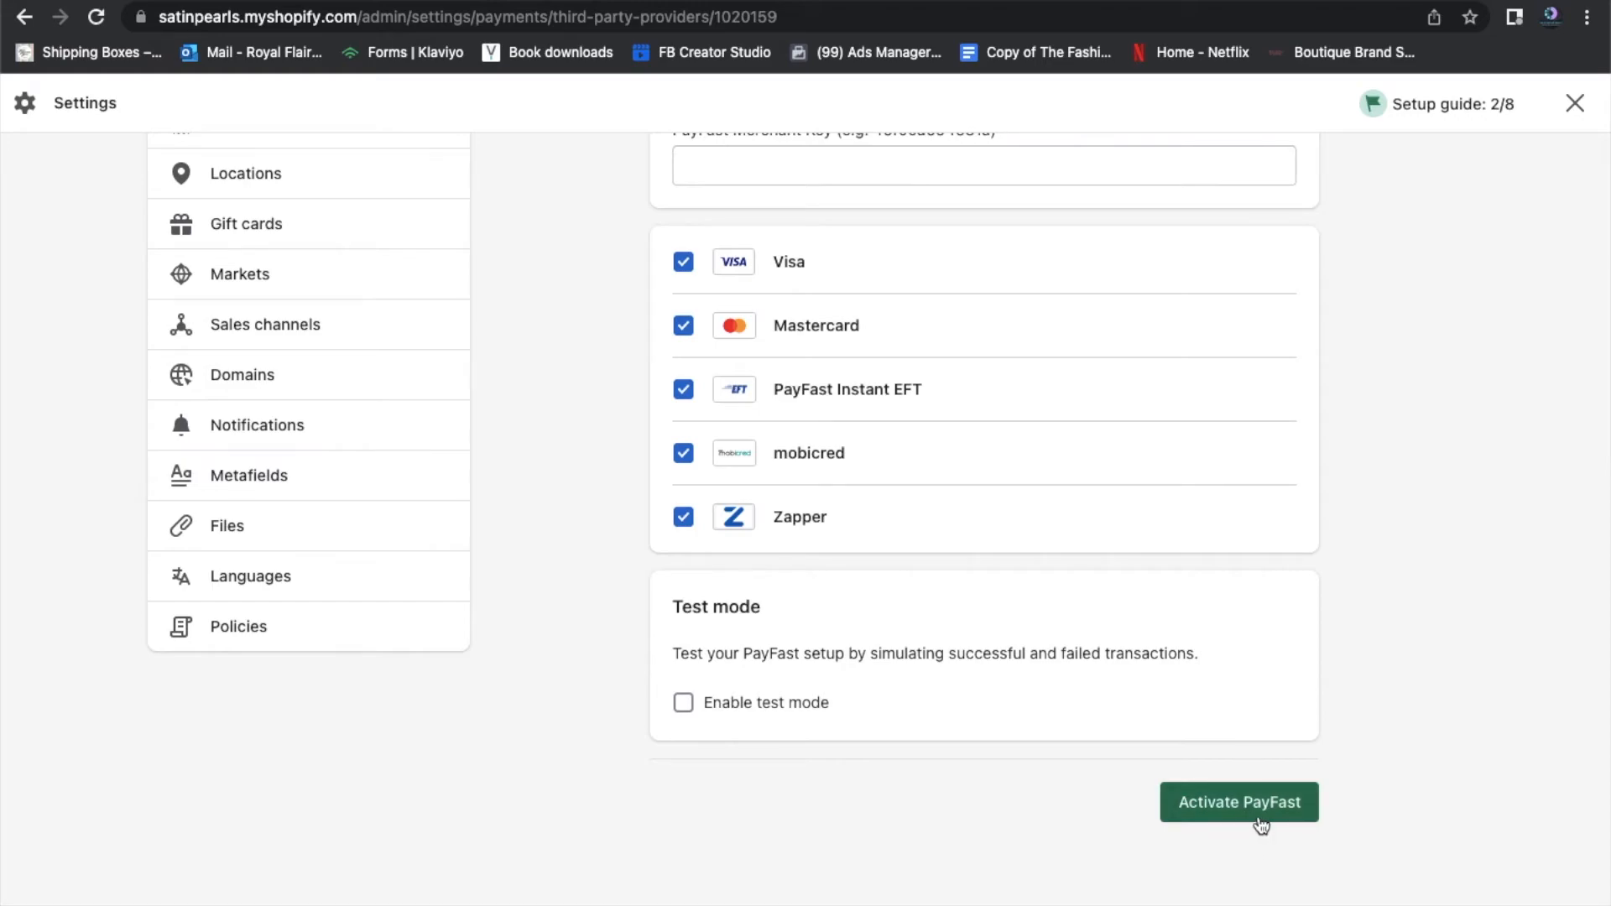
{"action": "scroll", "coordinate": [1371, 671], "scroll_direction": "up", "scroll_amount": 3}
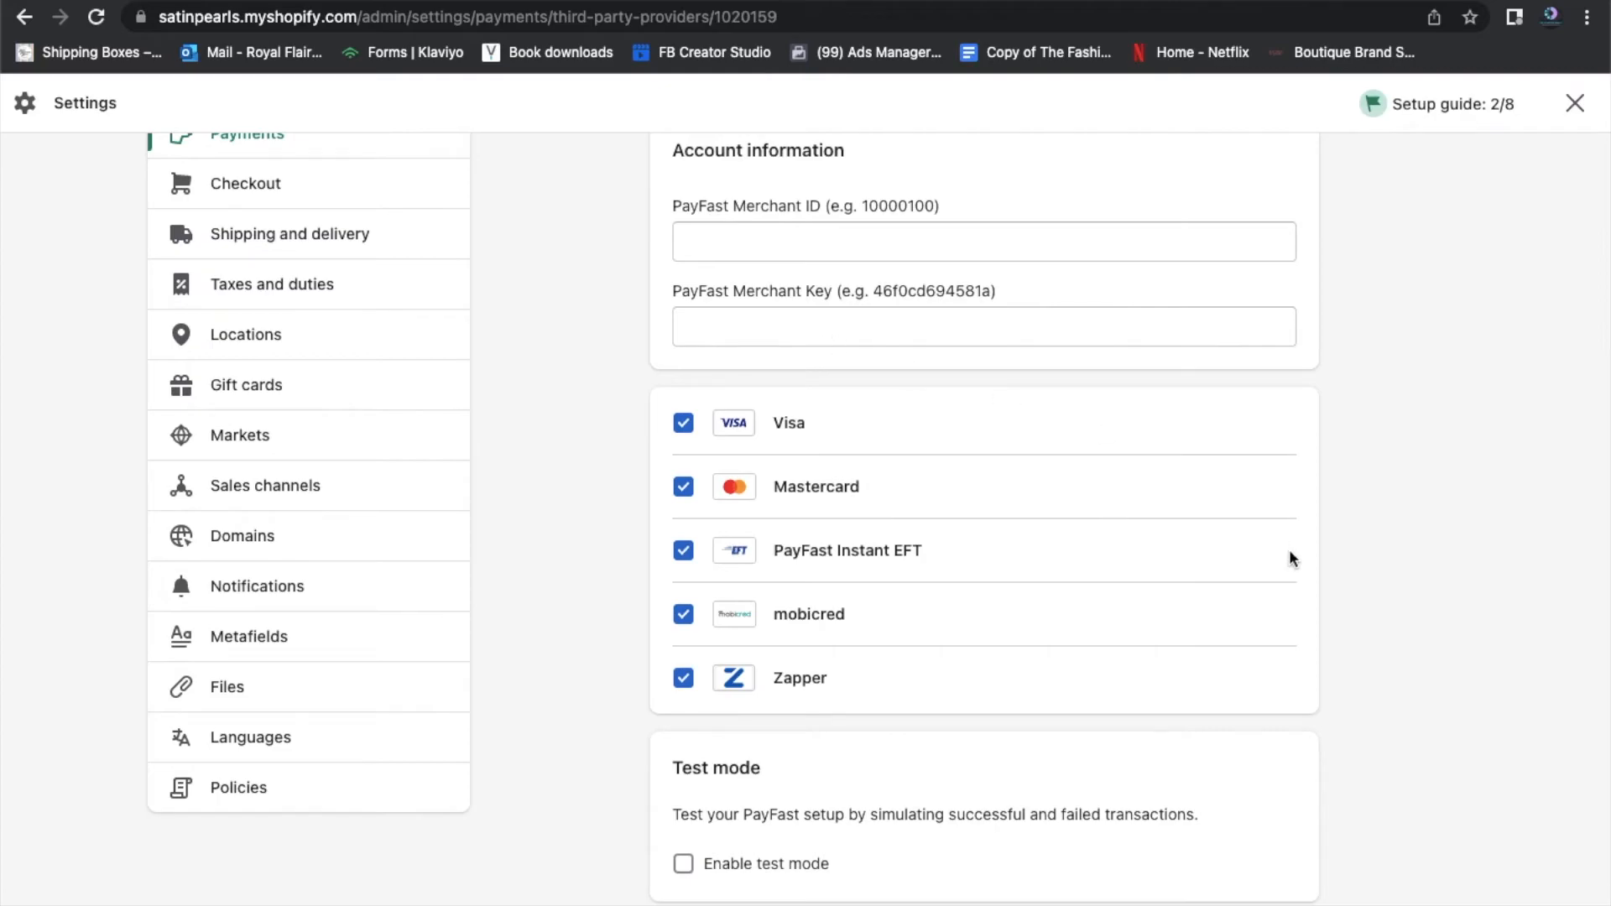
{"action": "scroll", "coordinate": [1435, 658], "scroll_direction": "down", "scroll_amount": 3}
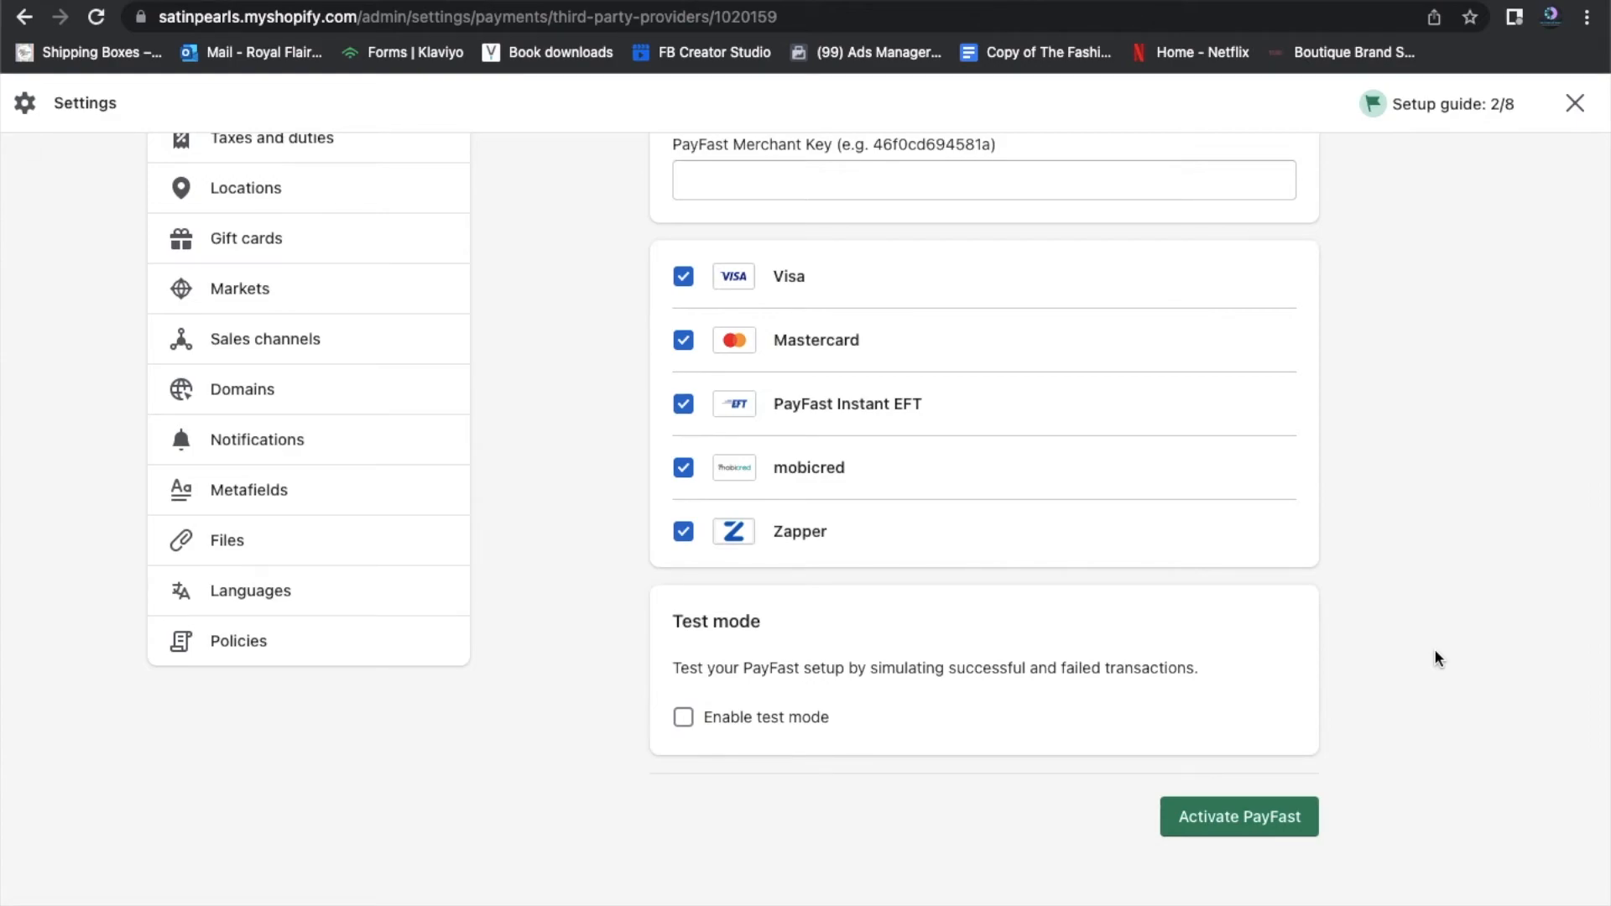
{"action": "scroll", "coordinate": [1435, 651], "scroll_direction": "up", "scroll_amount": 6}
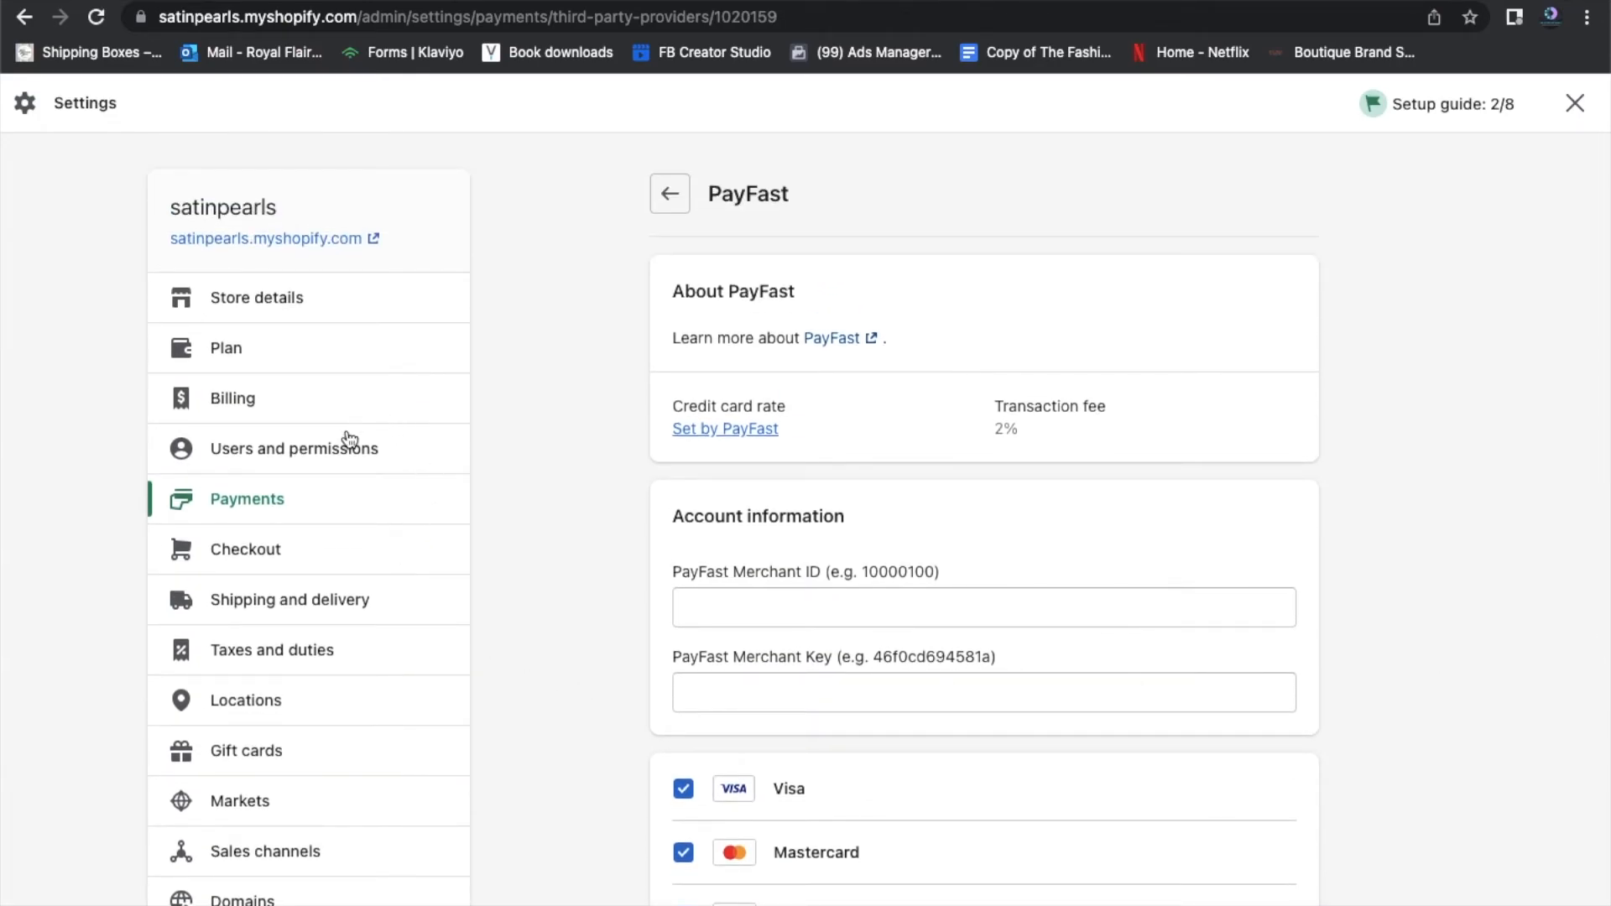
Open the users and permissions settings and review the store owner, staff, collaborator and login service sections
{"action": "left_click", "coordinate": [307, 453]}
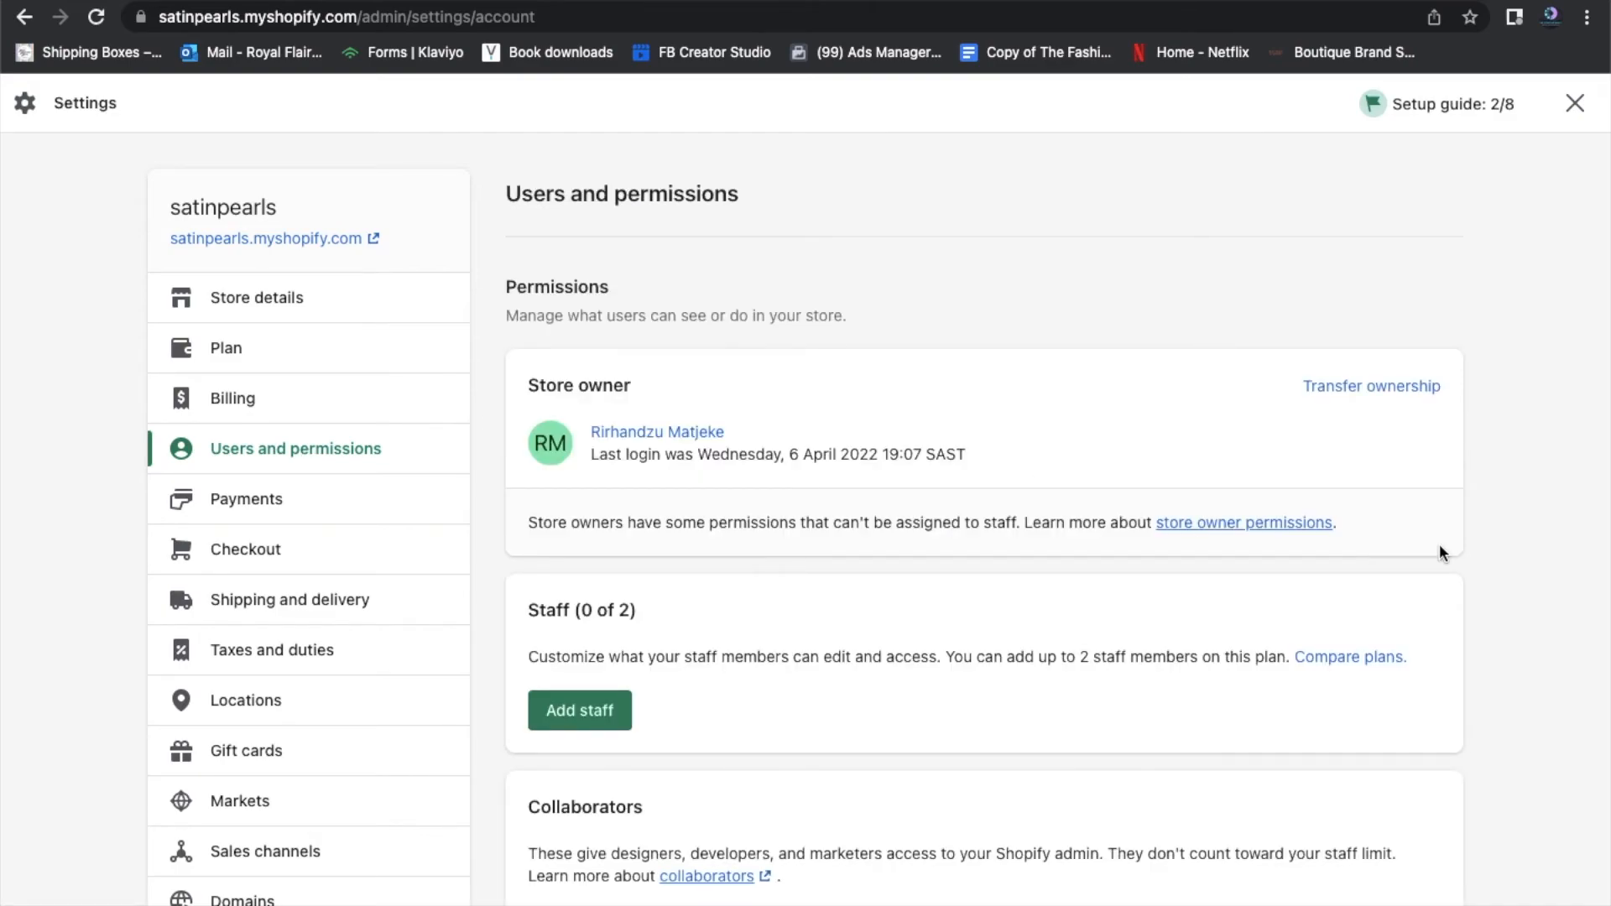
{"action": "scroll", "coordinate": [1439, 543], "scroll_direction": "down", "scroll_amount": 5}
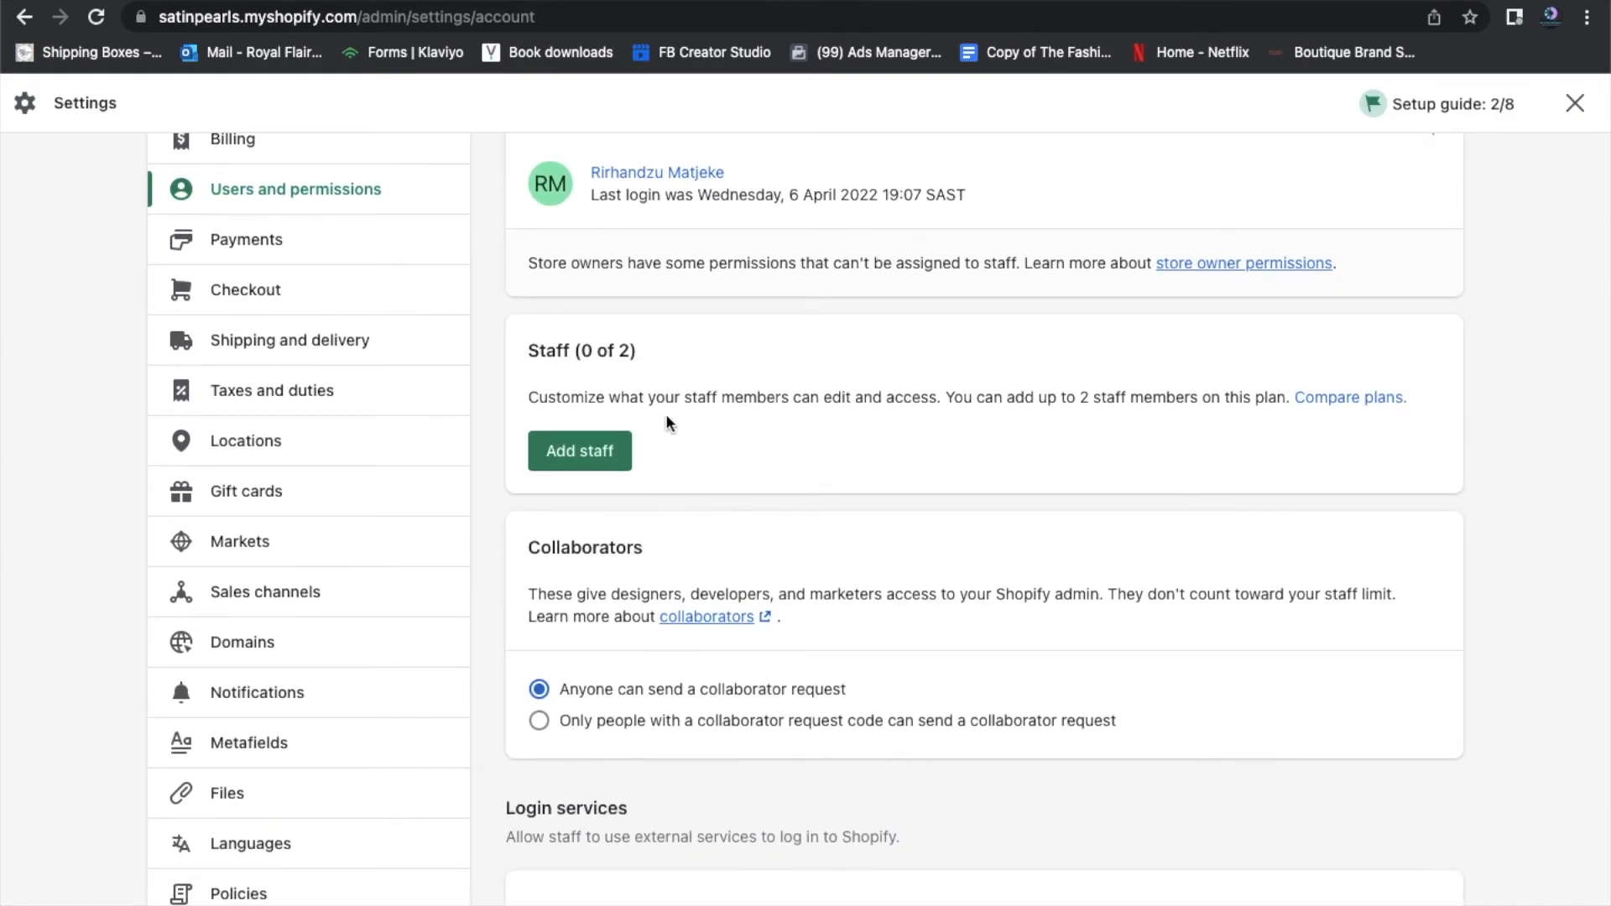
{"action": "scroll", "coordinate": [1559, 524], "scroll_direction": "down", "scroll_amount": 2}
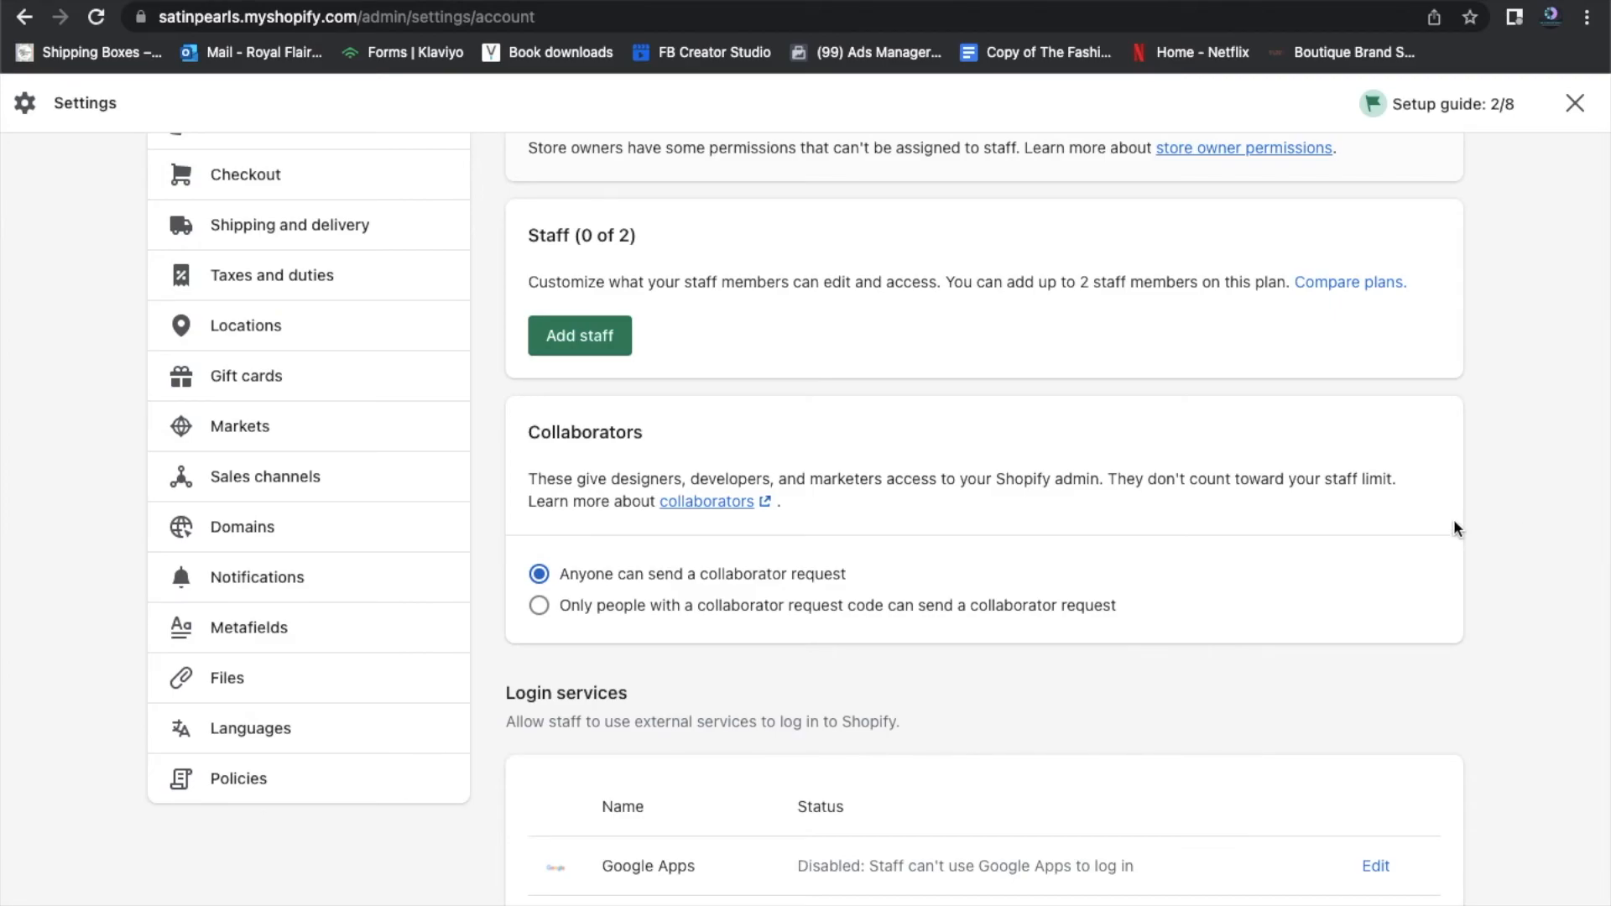
{"action": "scroll", "coordinate": [1453, 521], "scroll_direction": "down", "scroll_amount": 2}
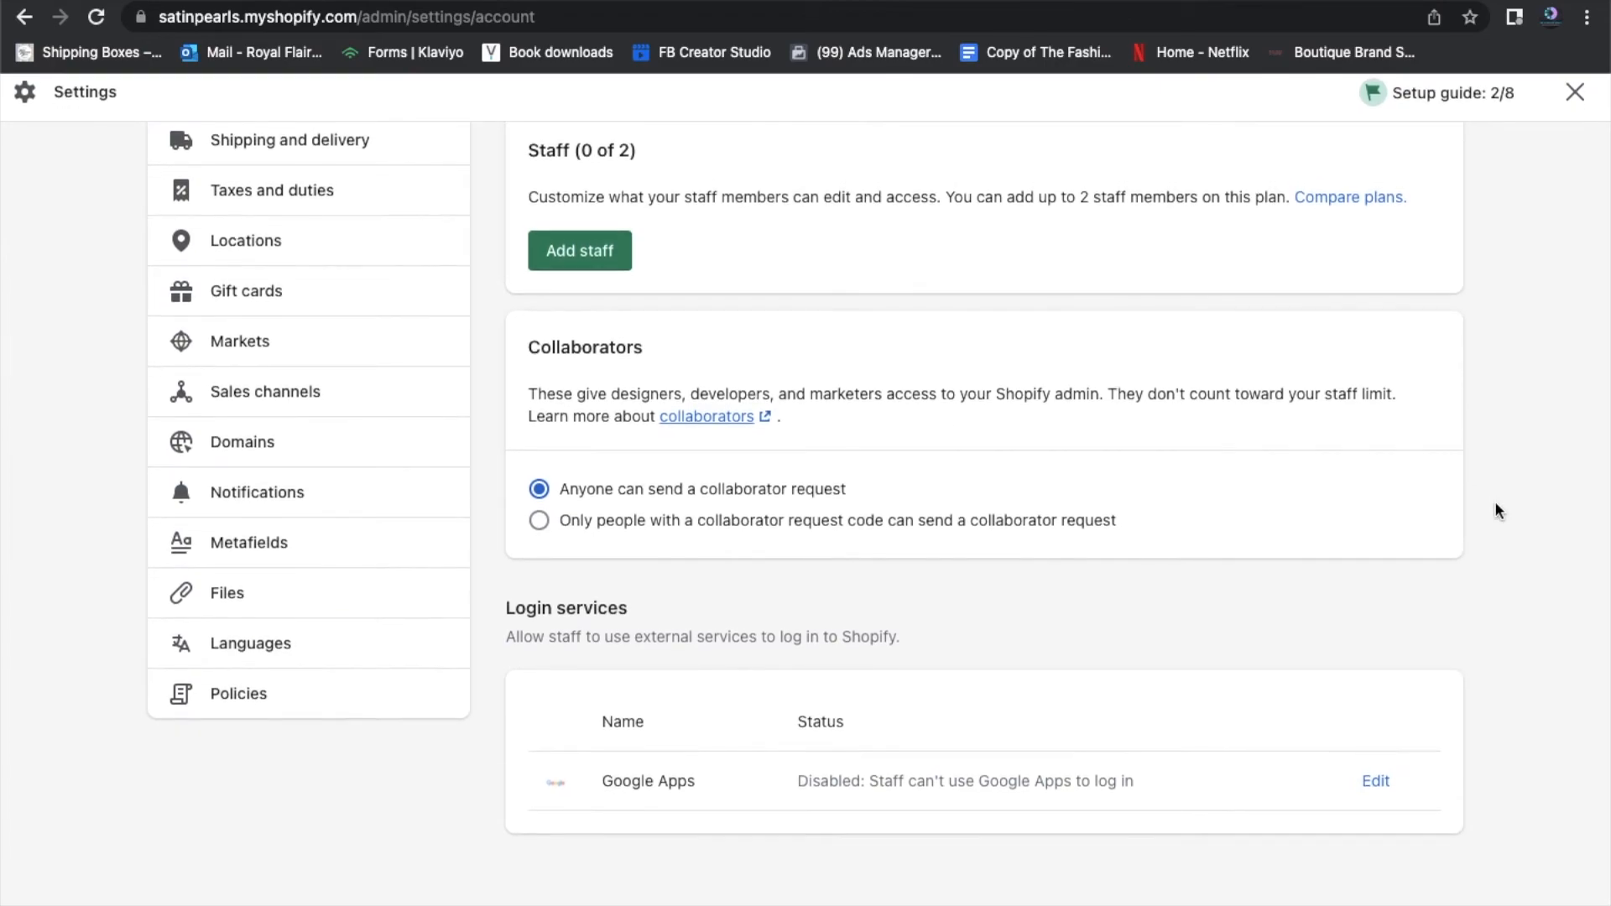
{"action": "scroll", "coordinate": [1495, 510], "scroll_direction": "up", "scroll_amount": 5}
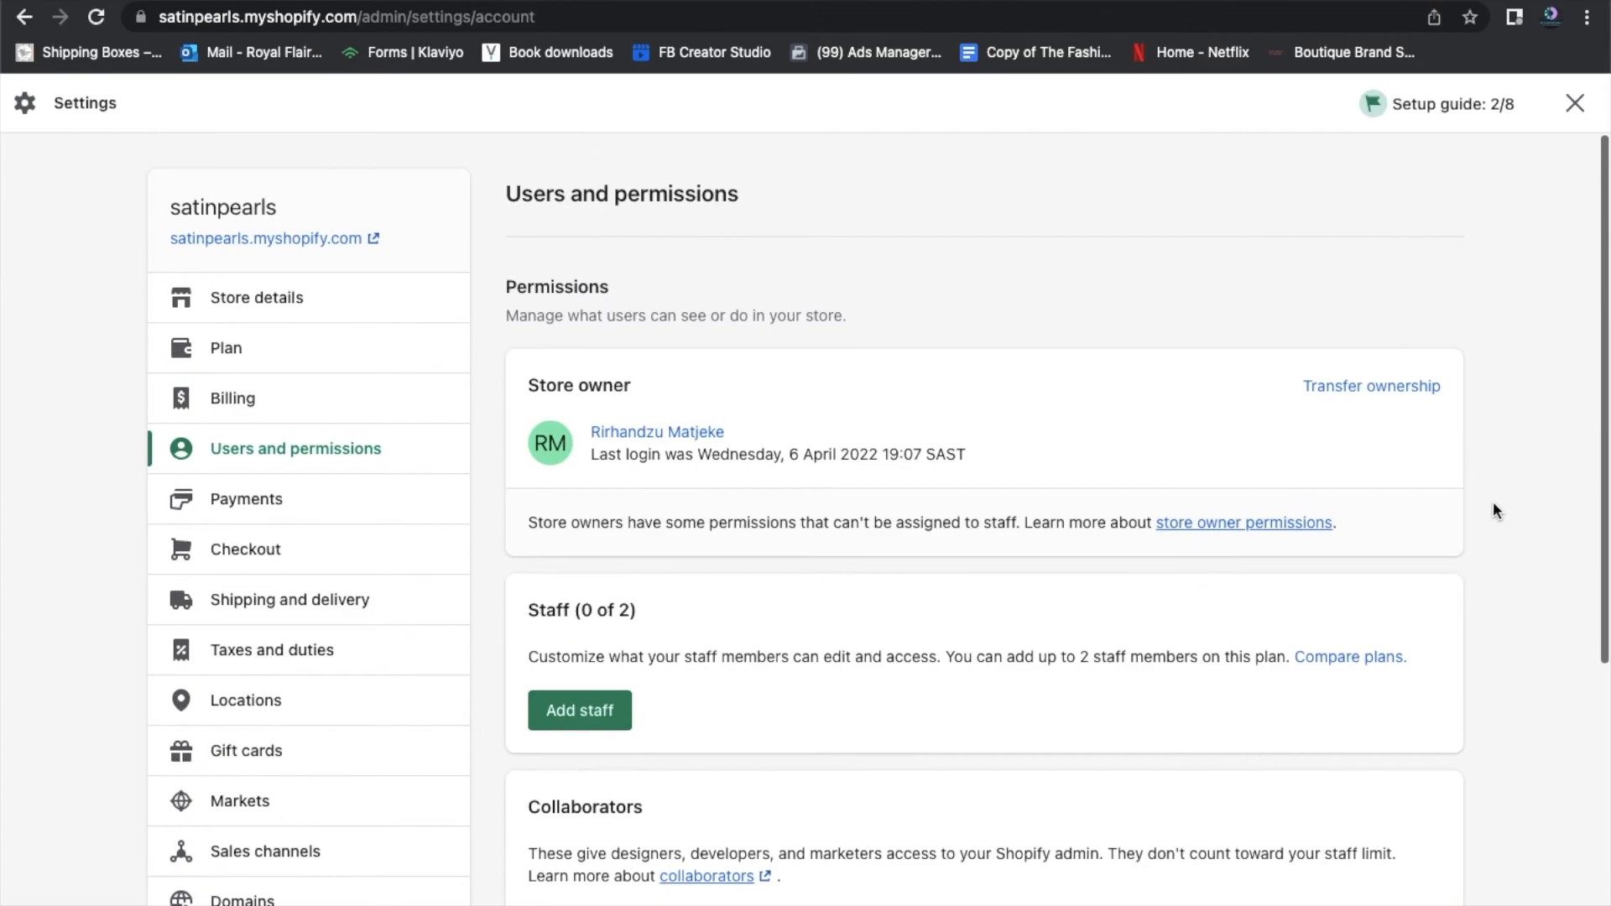
Open the billing settings and review the payment methods, billing currency, subscriptions, bills, tax registration and statement of charges sections
{"action": "left_click", "coordinate": [238, 404]}
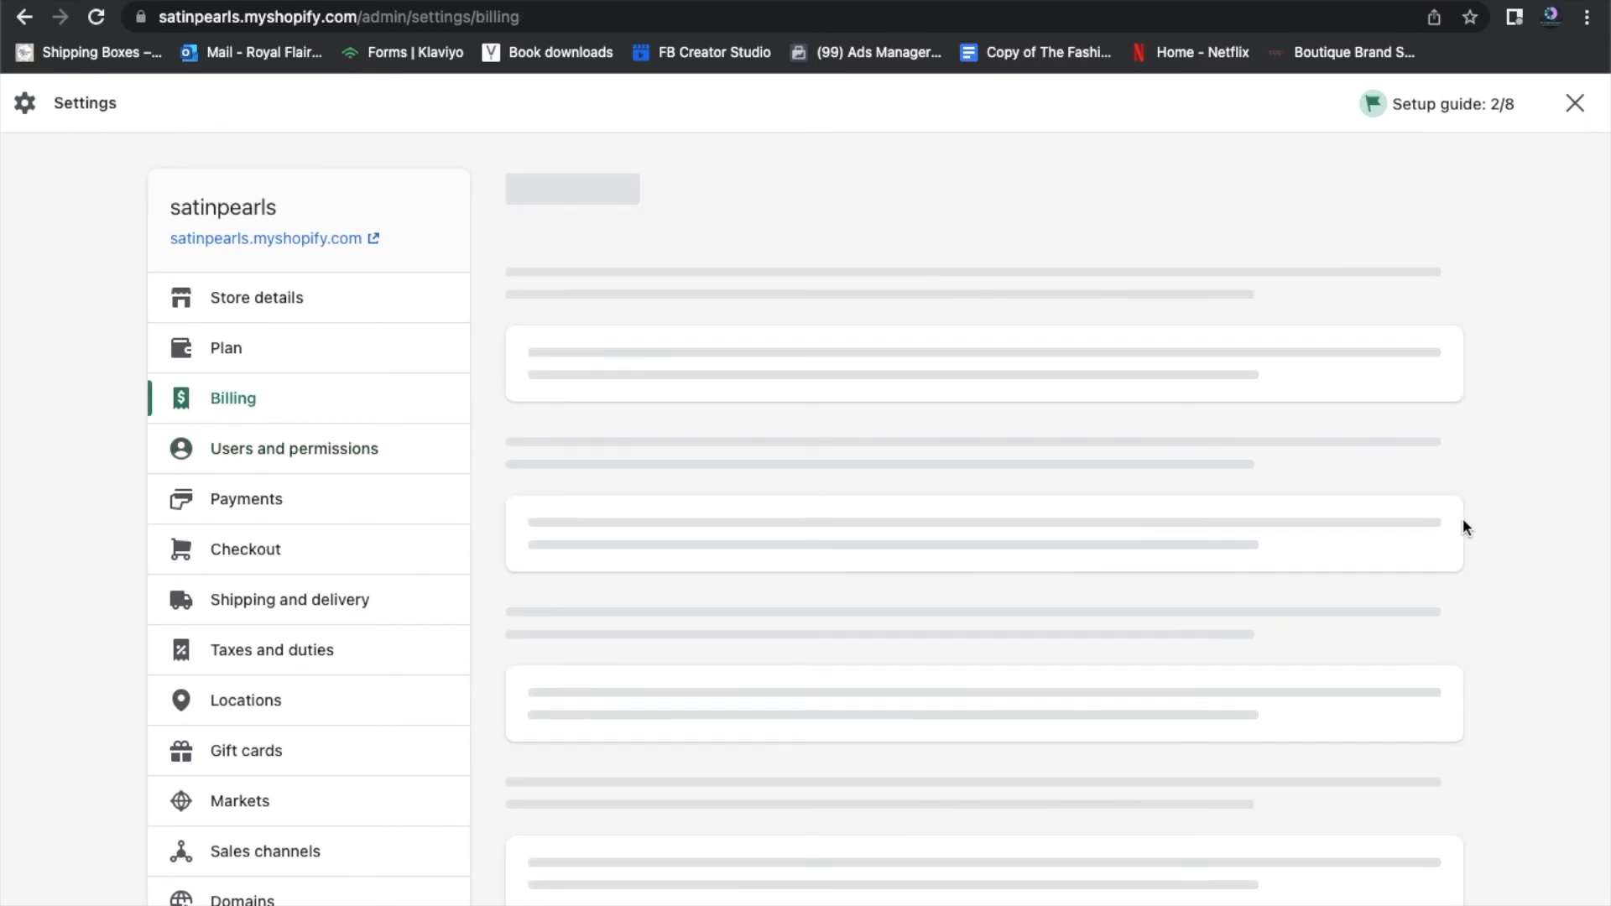
{"action": "scroll", "coordinate": [1463, 520], "scroll_direction": "down", "scroll_amount": 5}
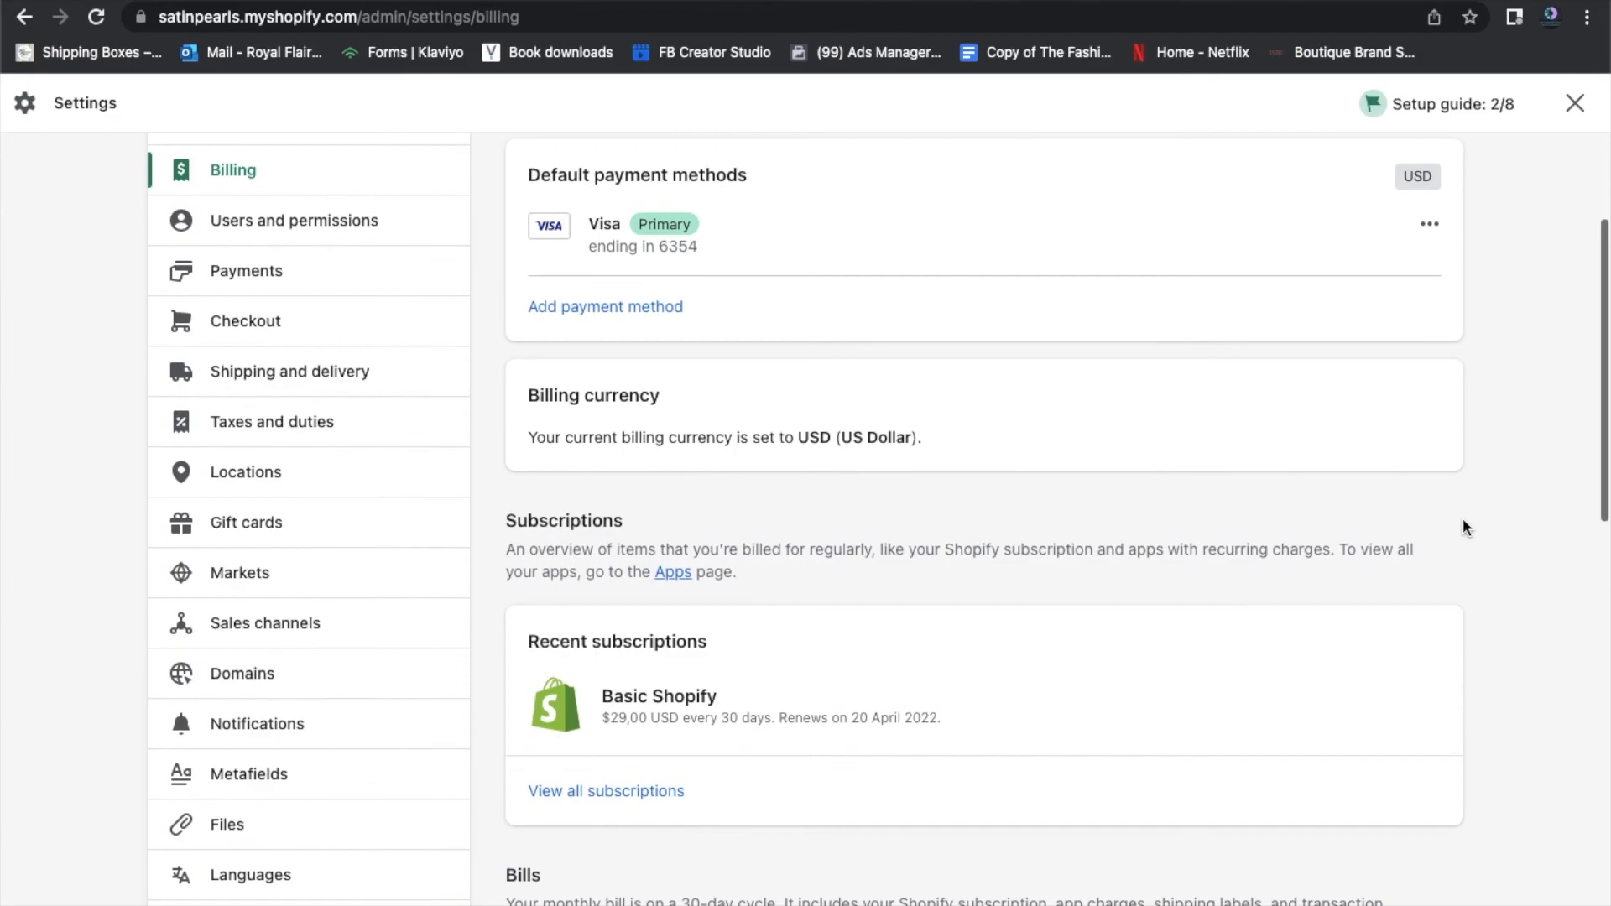
{"action": "scroll", "coordinate": [1463, 527], "scroll_direction": "down", "scroll_amount": 2}
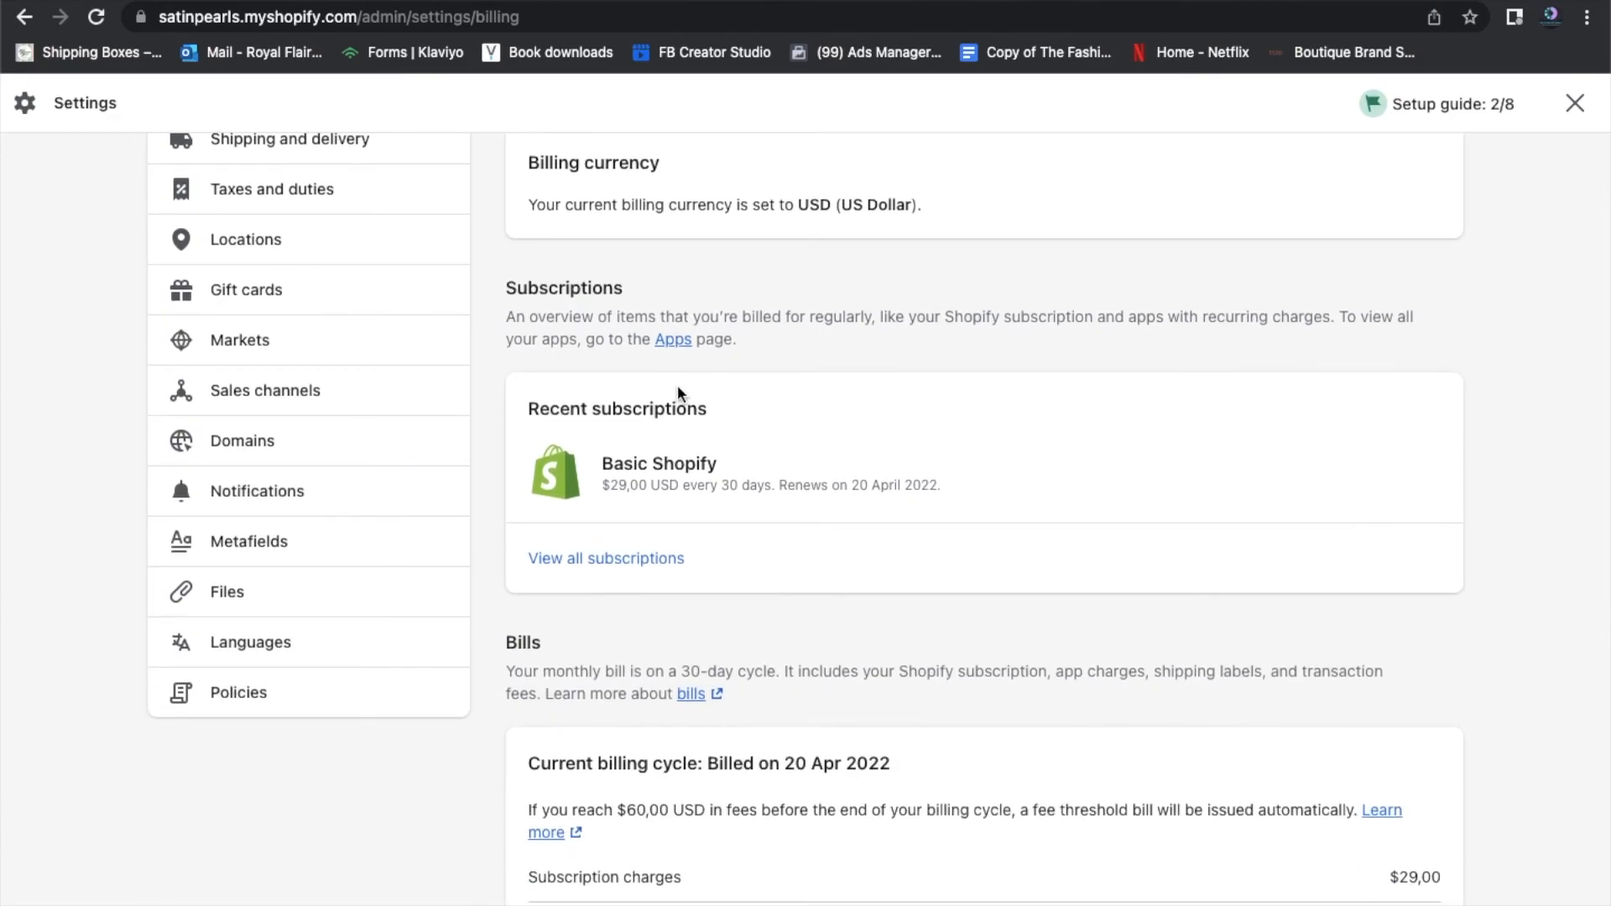
{"action": "scroll", "coordinate": [1263, 602], "scroll_direction": "down", "scroll_amount": 5}
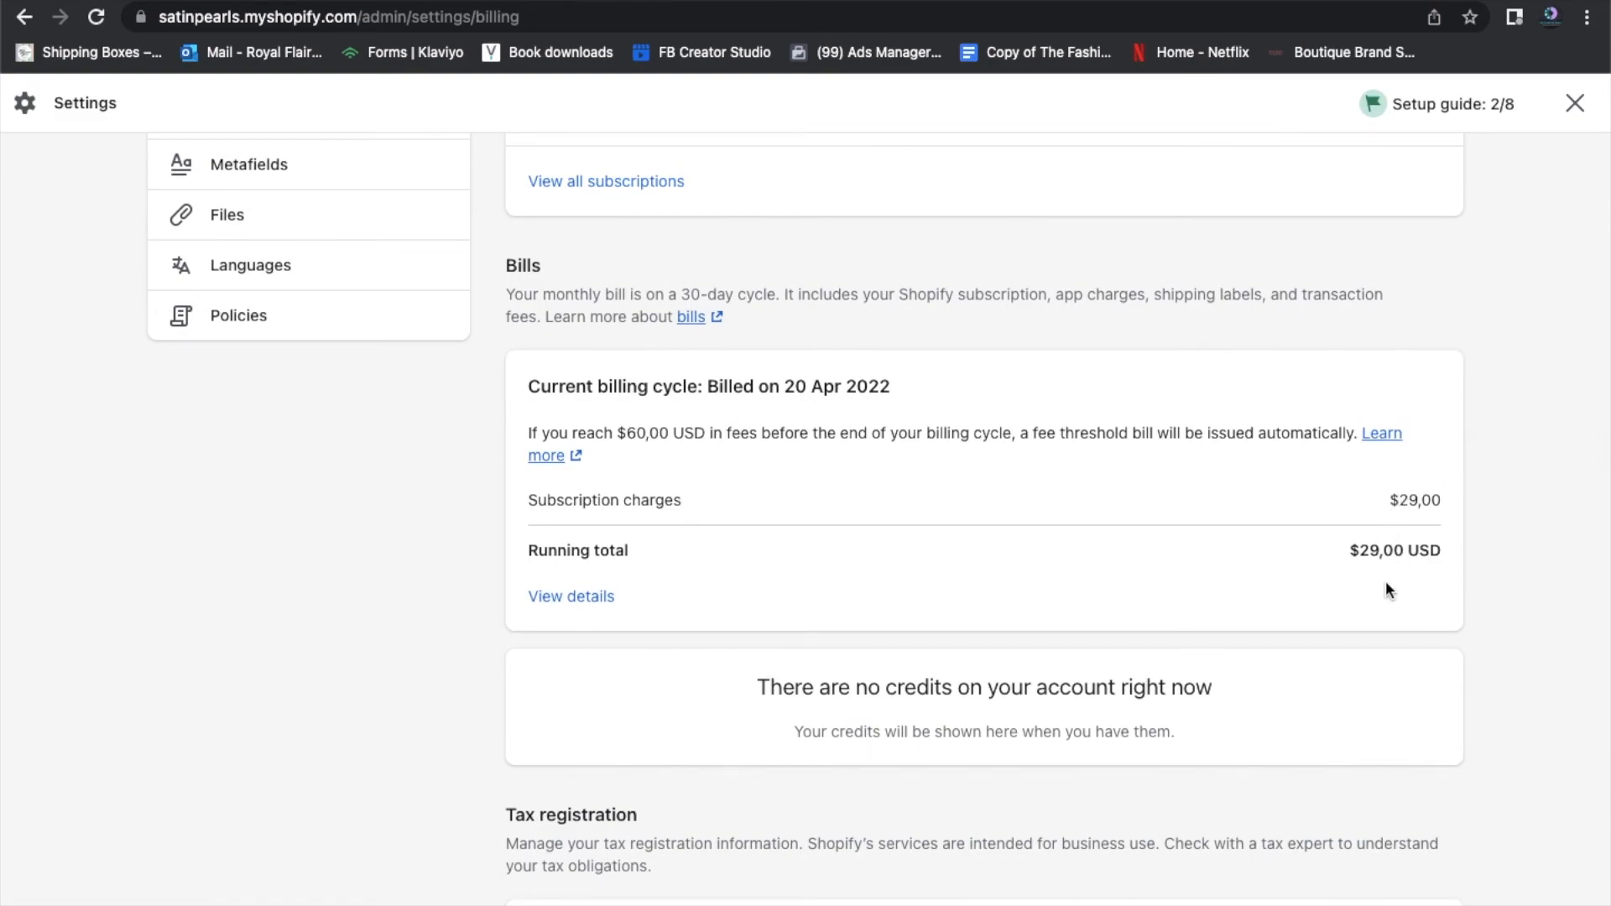
{"action": "scroll", "coordinate": [1386, 582], "scroll_direction": "down", "scroll_amount": 3}
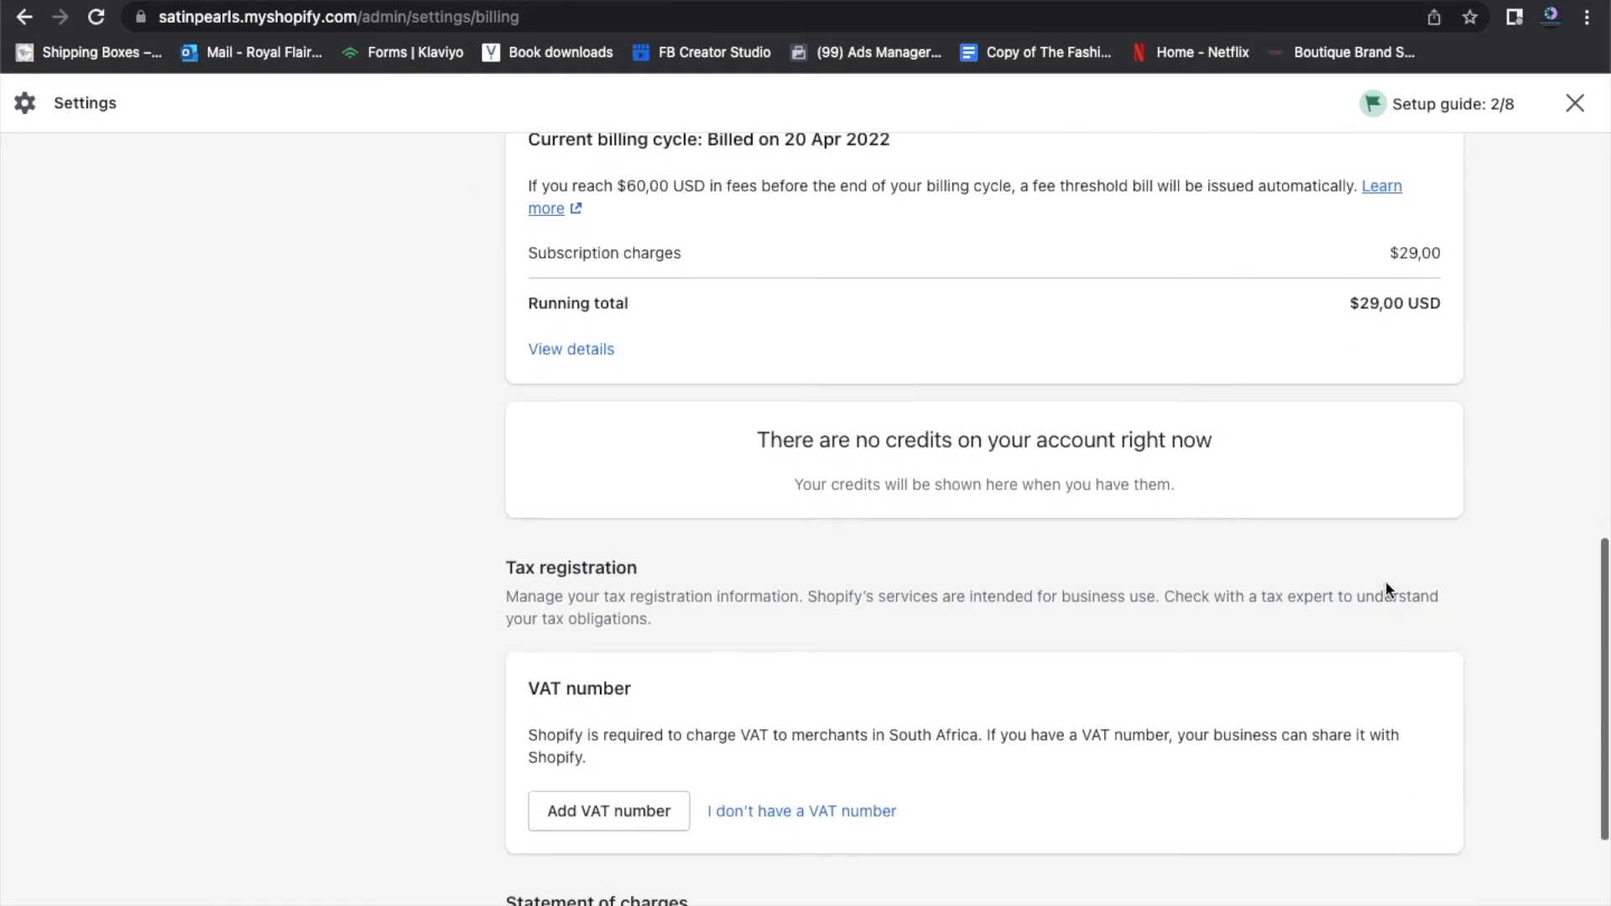
{"action": "scroll", "coordinate": [1386, 587], "scroll_direction": "down", "scroll_amount": 2}
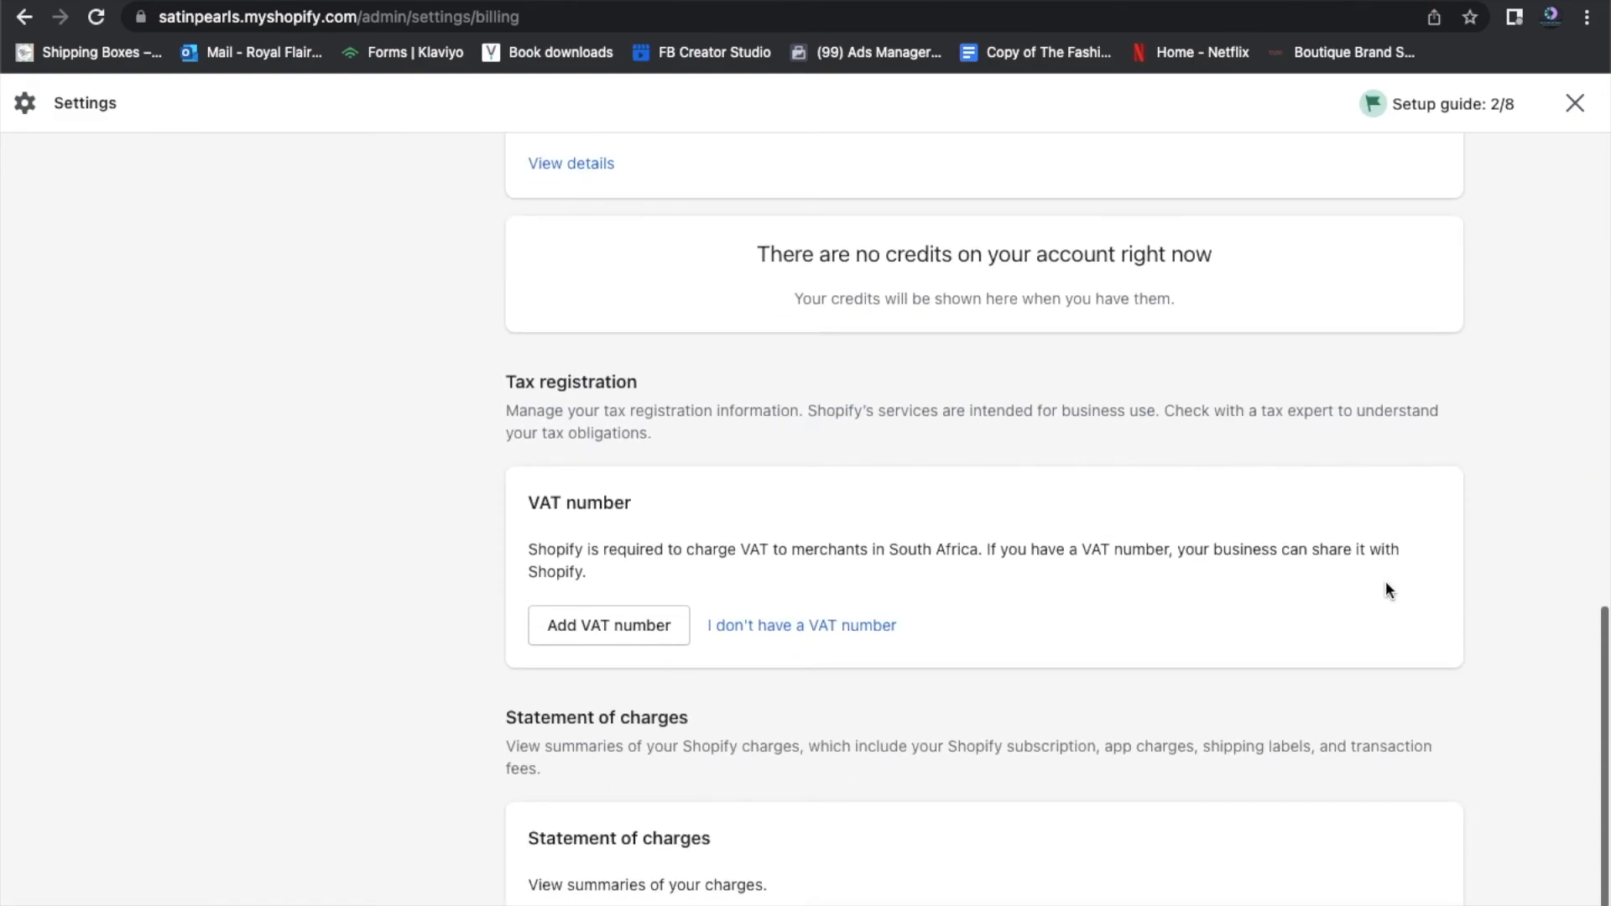
{"action": "scroll", "coordinate": [1386, 586], "scroll_direction": "down", "scroll_amount": 2}
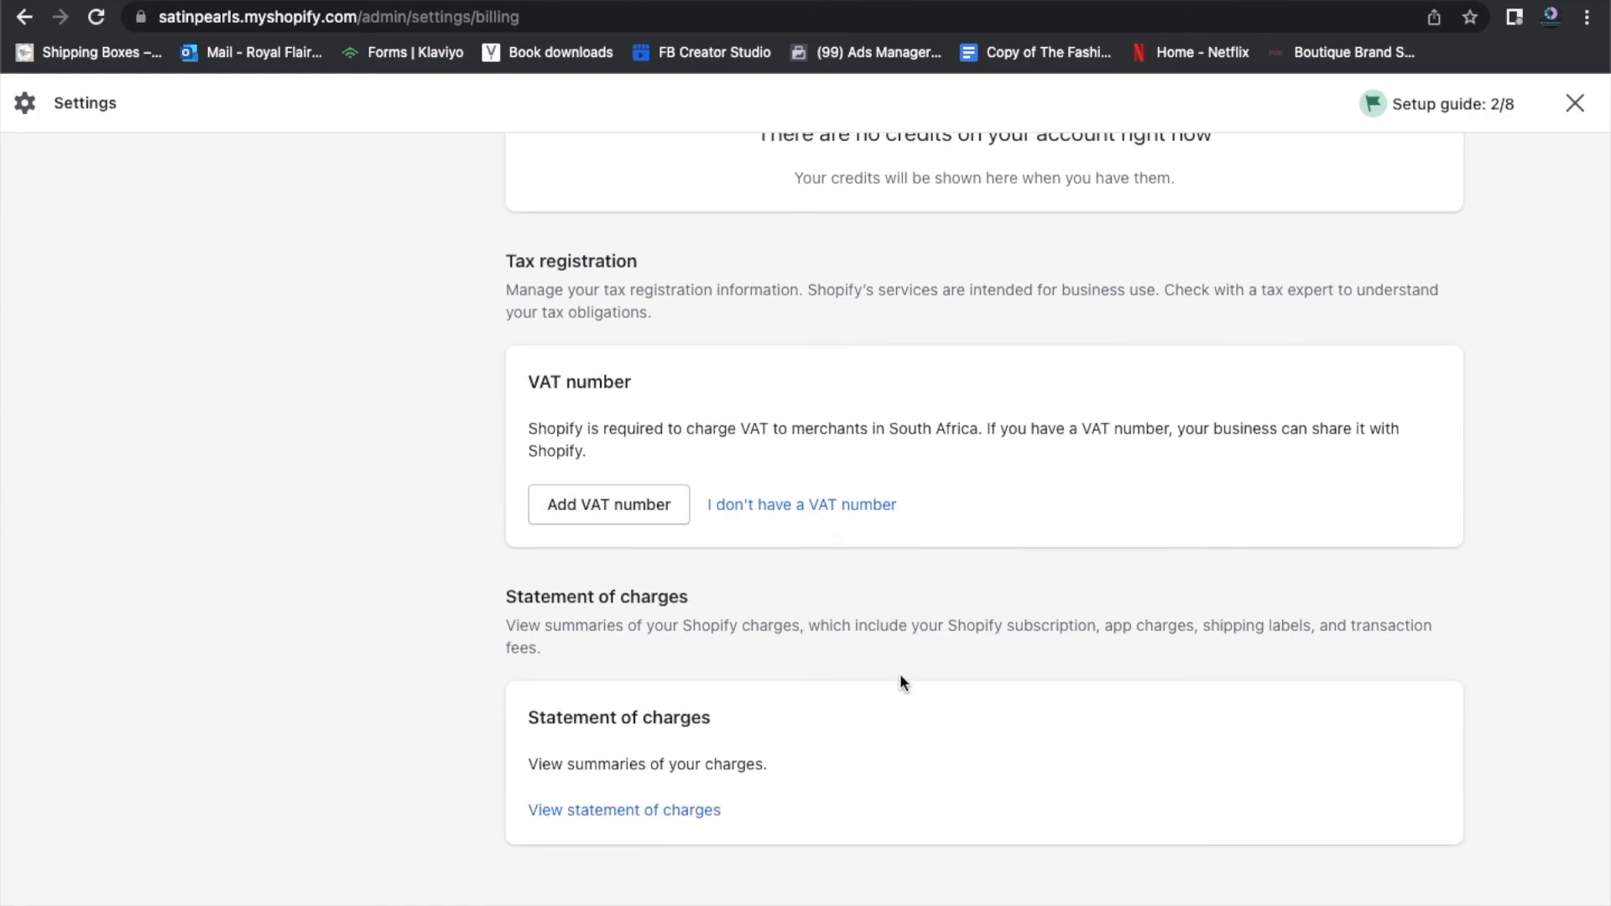
{"action": "scroll", "coordinate": [905, 693], "scroll_direction": "up", "scroll_amount": 10}
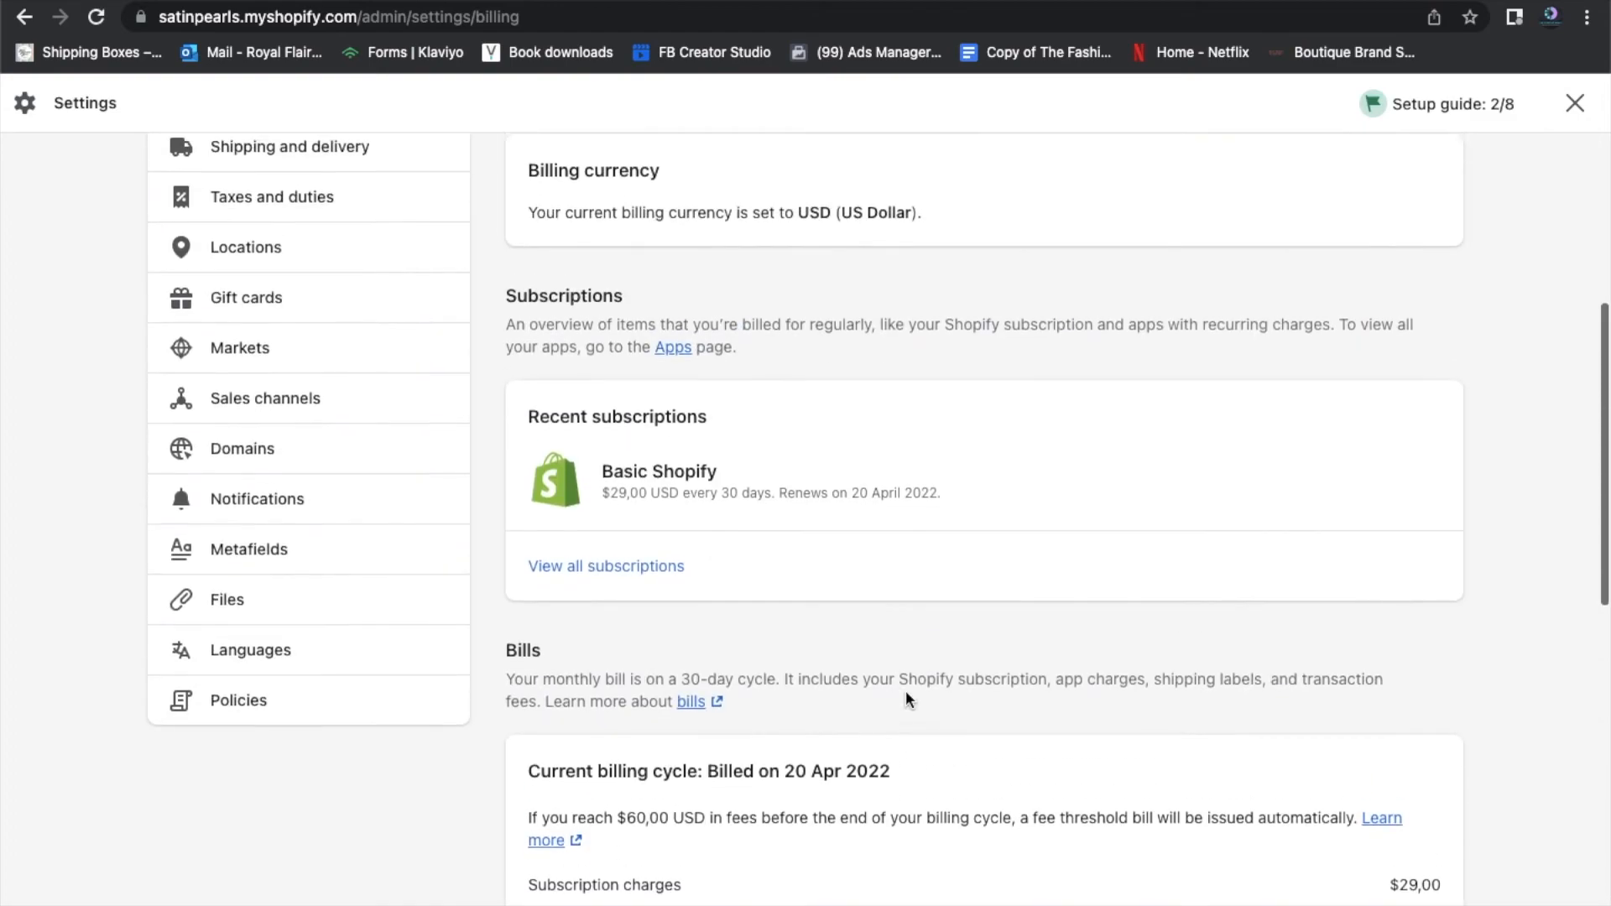
{"action": "scroll", "coordinate": [904, 690], "scroll_direction": "up", "scroll_amount": 5}
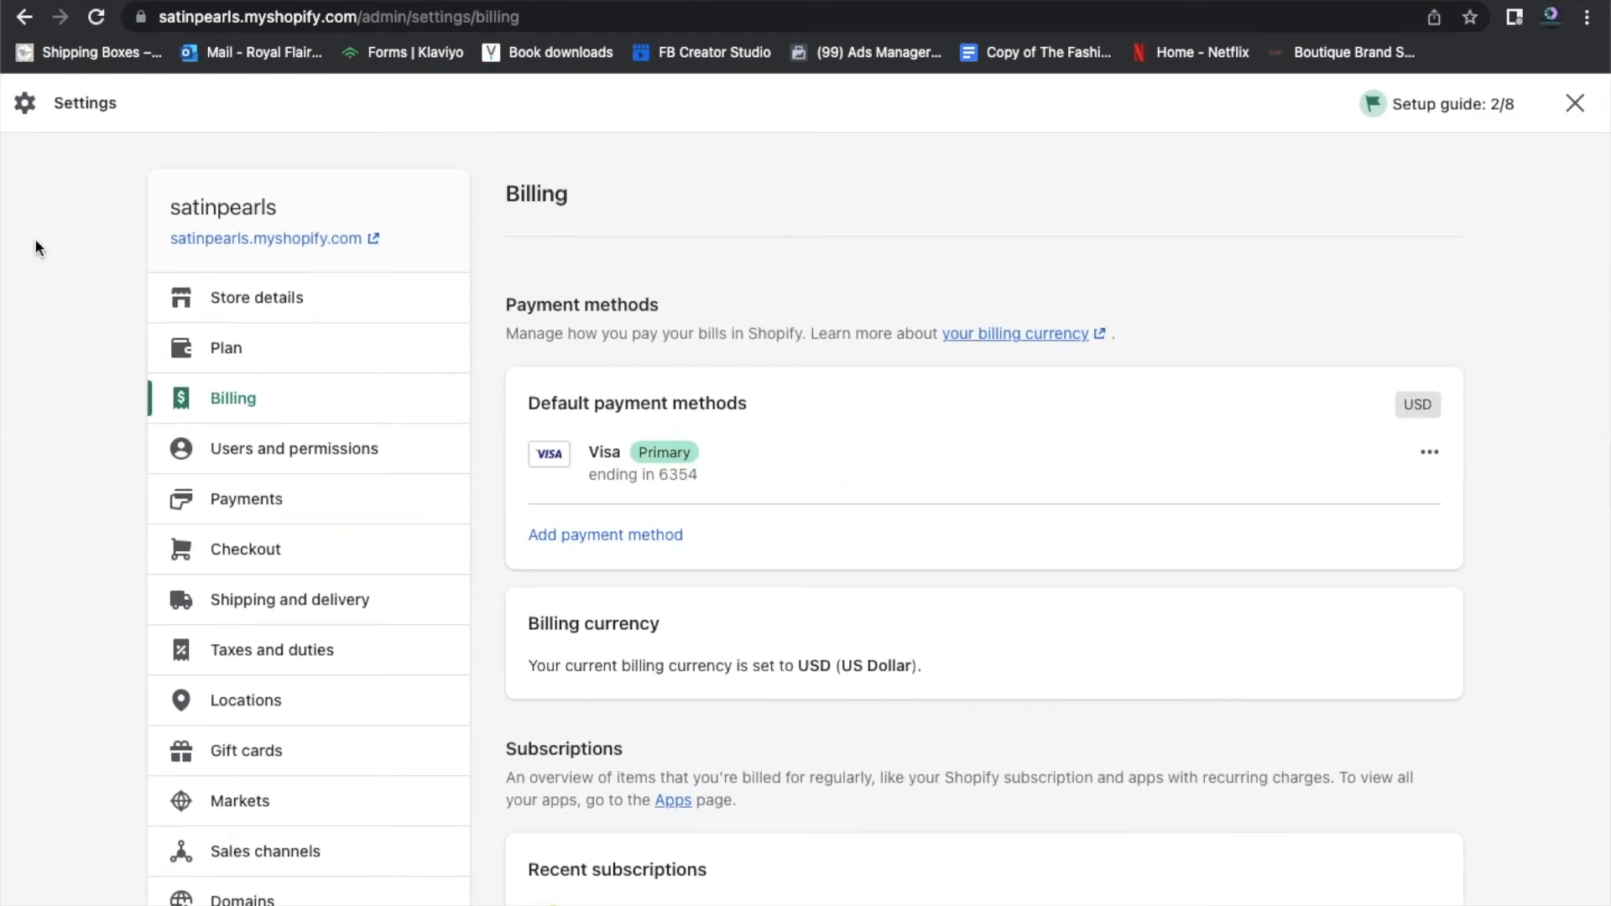
Open the plan settings and review the plan's included features, billing date, payment method and change or deactivate options
{"action": "left_click", "coordinate": [232, 357]}
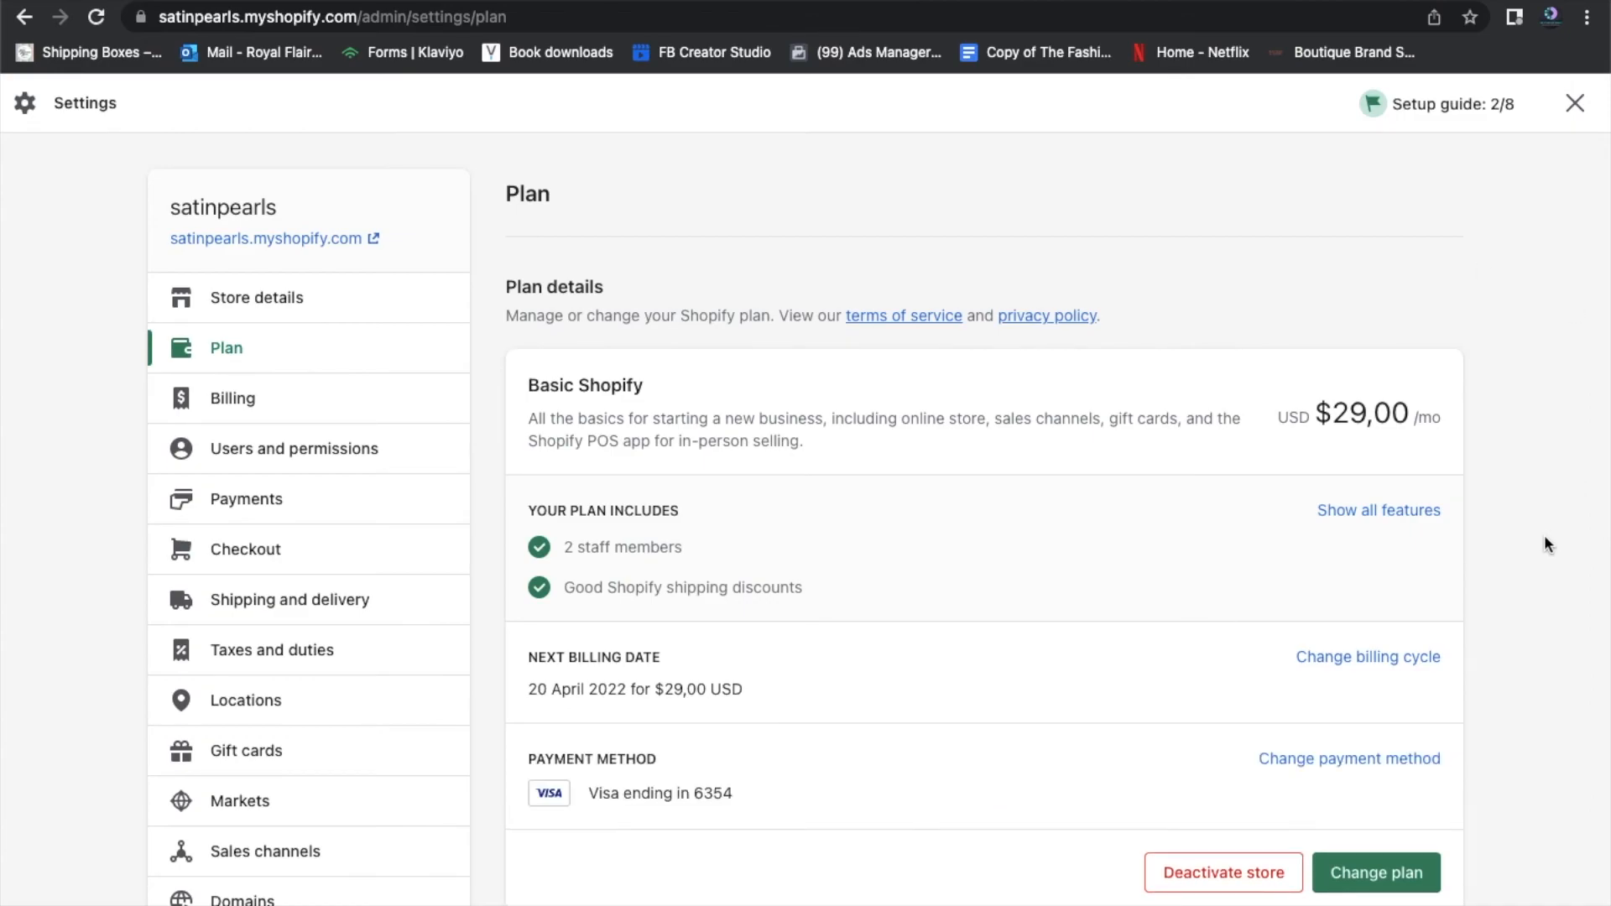
{"action": "scroll", "coordinate": [1544, 535], "scroll_direction": "down", "scroll_amount": 3}
{"action": "scroll", "coordinate": [1544, 535], "scroll_direction": "up", "scroll_amount": 2}
{"action": "scroll", "coordinate": [1544, 535], "scroll_direction": "up", "scroll_amount": 1}
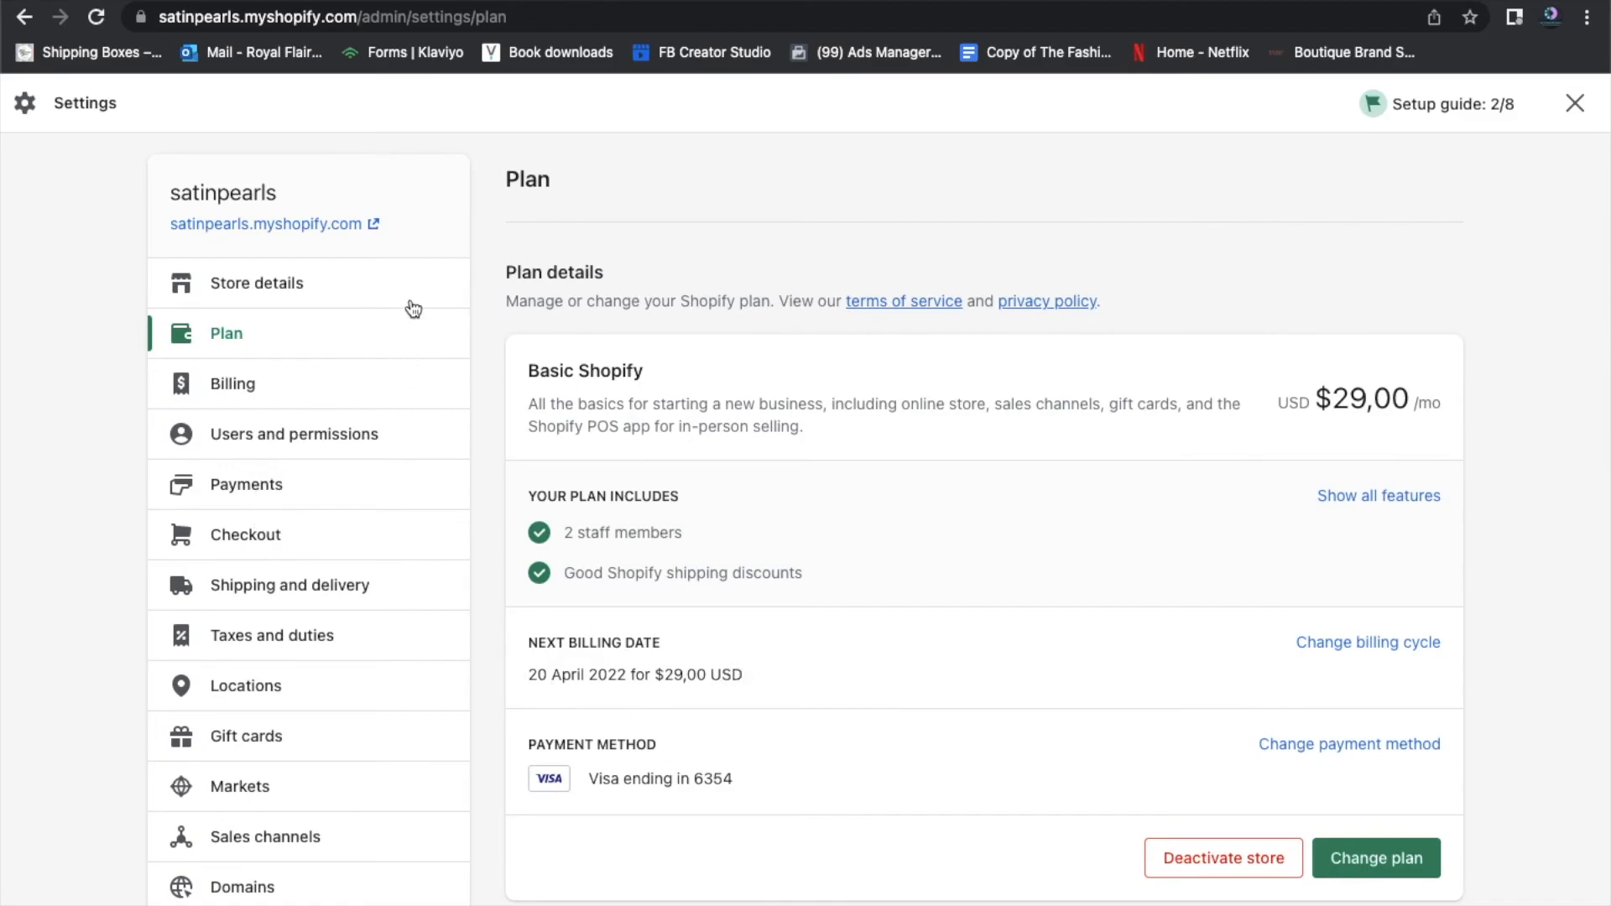
Open the store details and examine the basic information, address, contact information, store currency, and standards and formats sections
{"action": "left_click", "coordinate": [279, 283]}
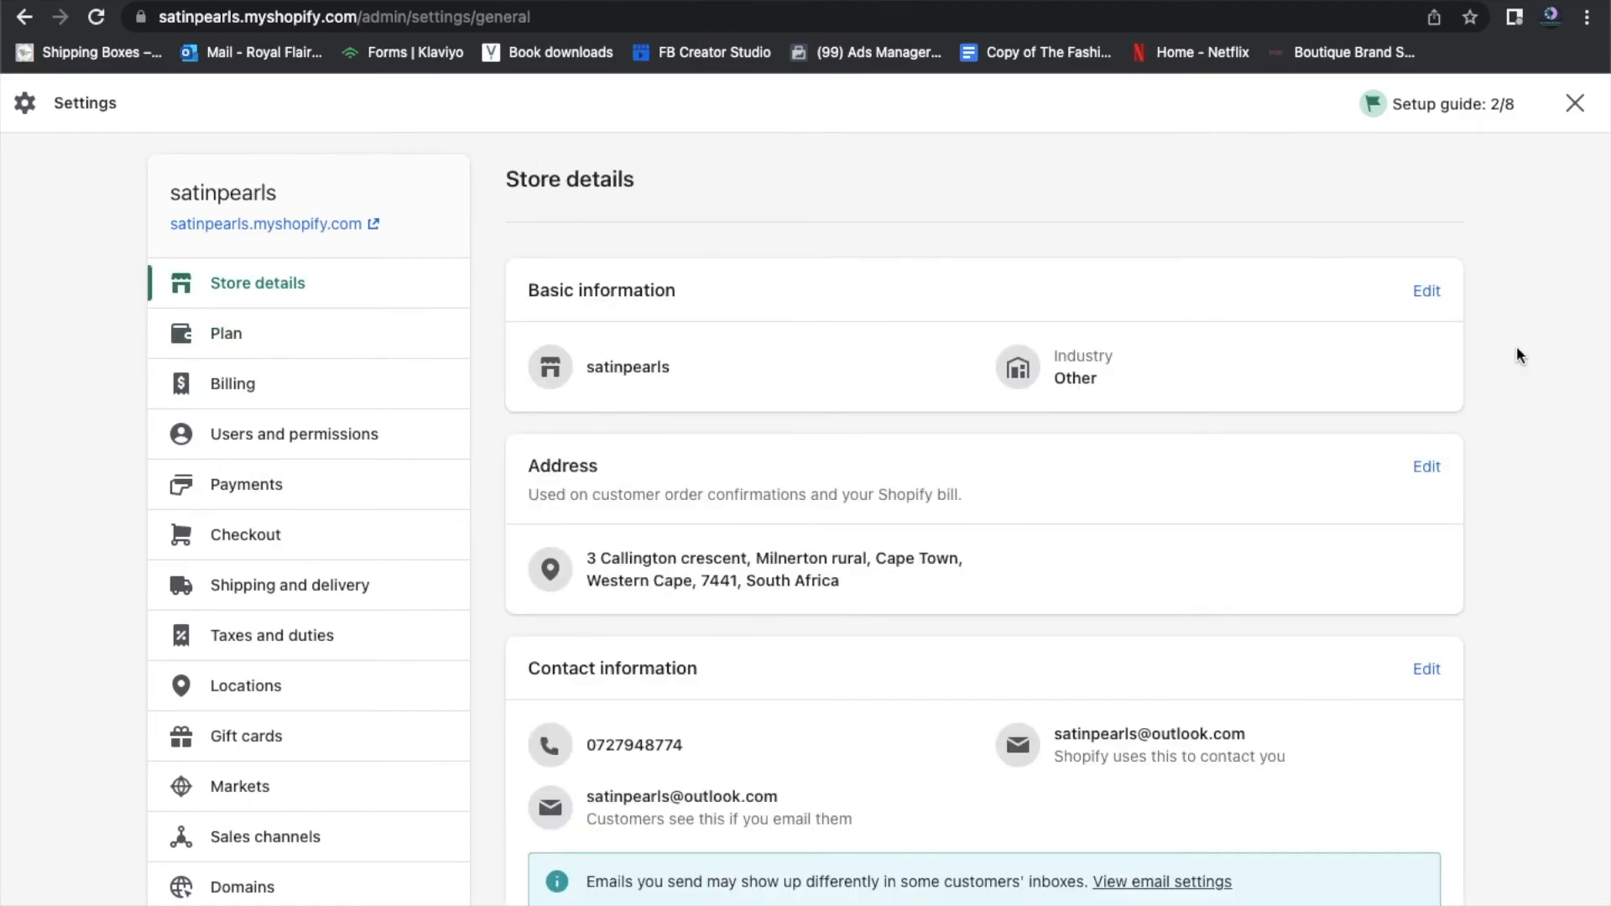
{"action": "scroll", "coordinate": [1550, 370], "scroll_direction": "down", "scroll_amount": 3}
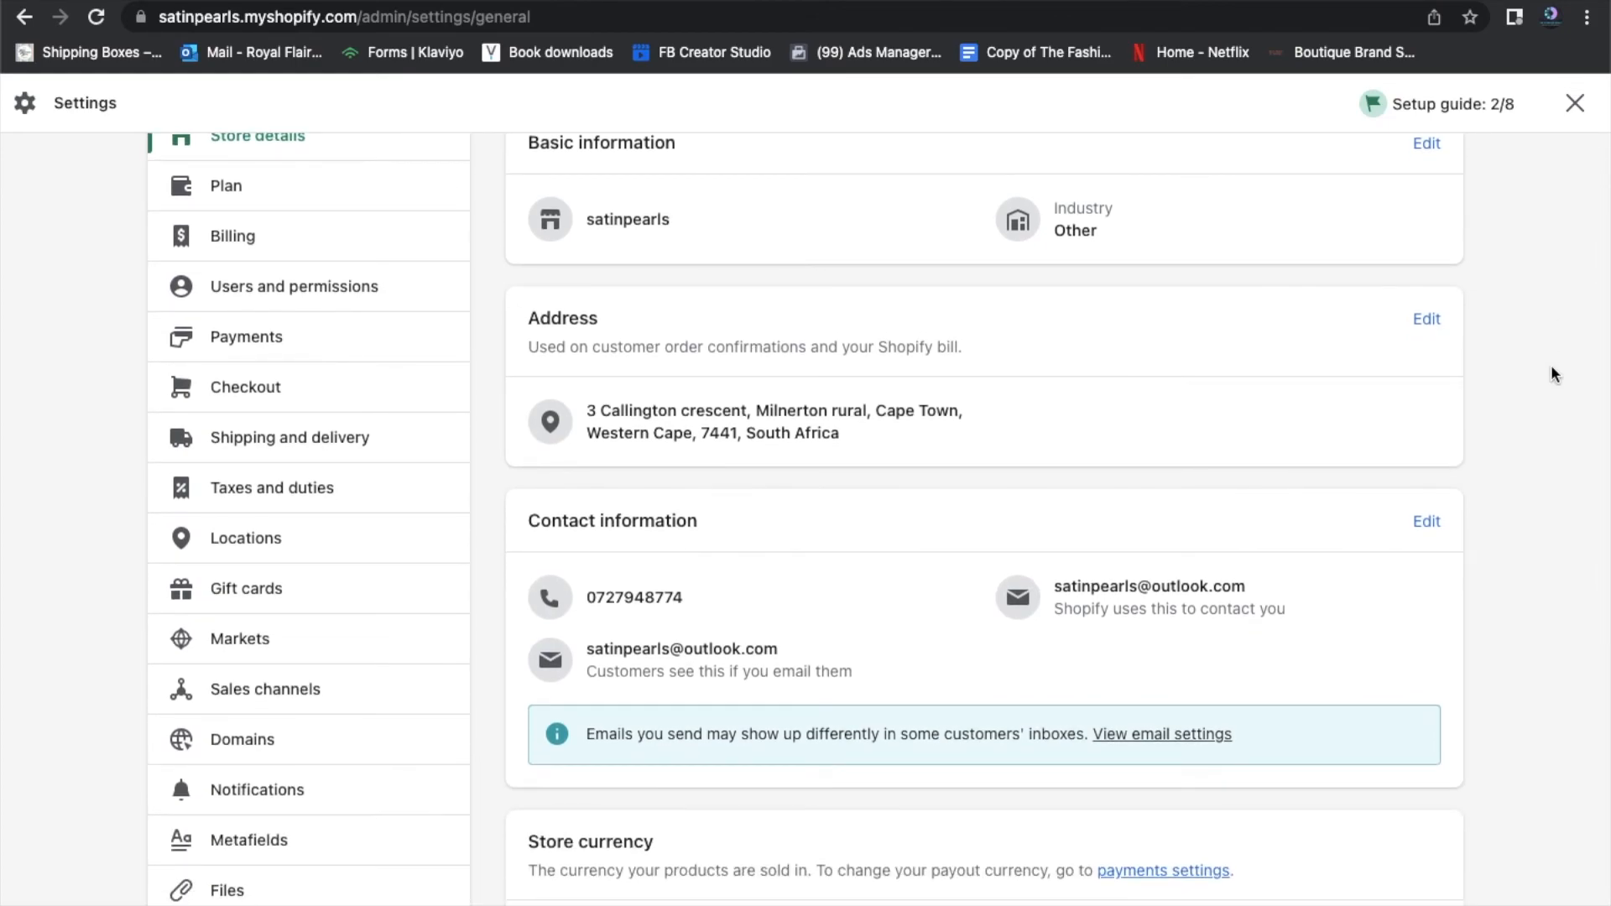
{"action": "scroll", "coordinate": [1576, 635], "scroll_direction": "down", "scroll_amount": 5}
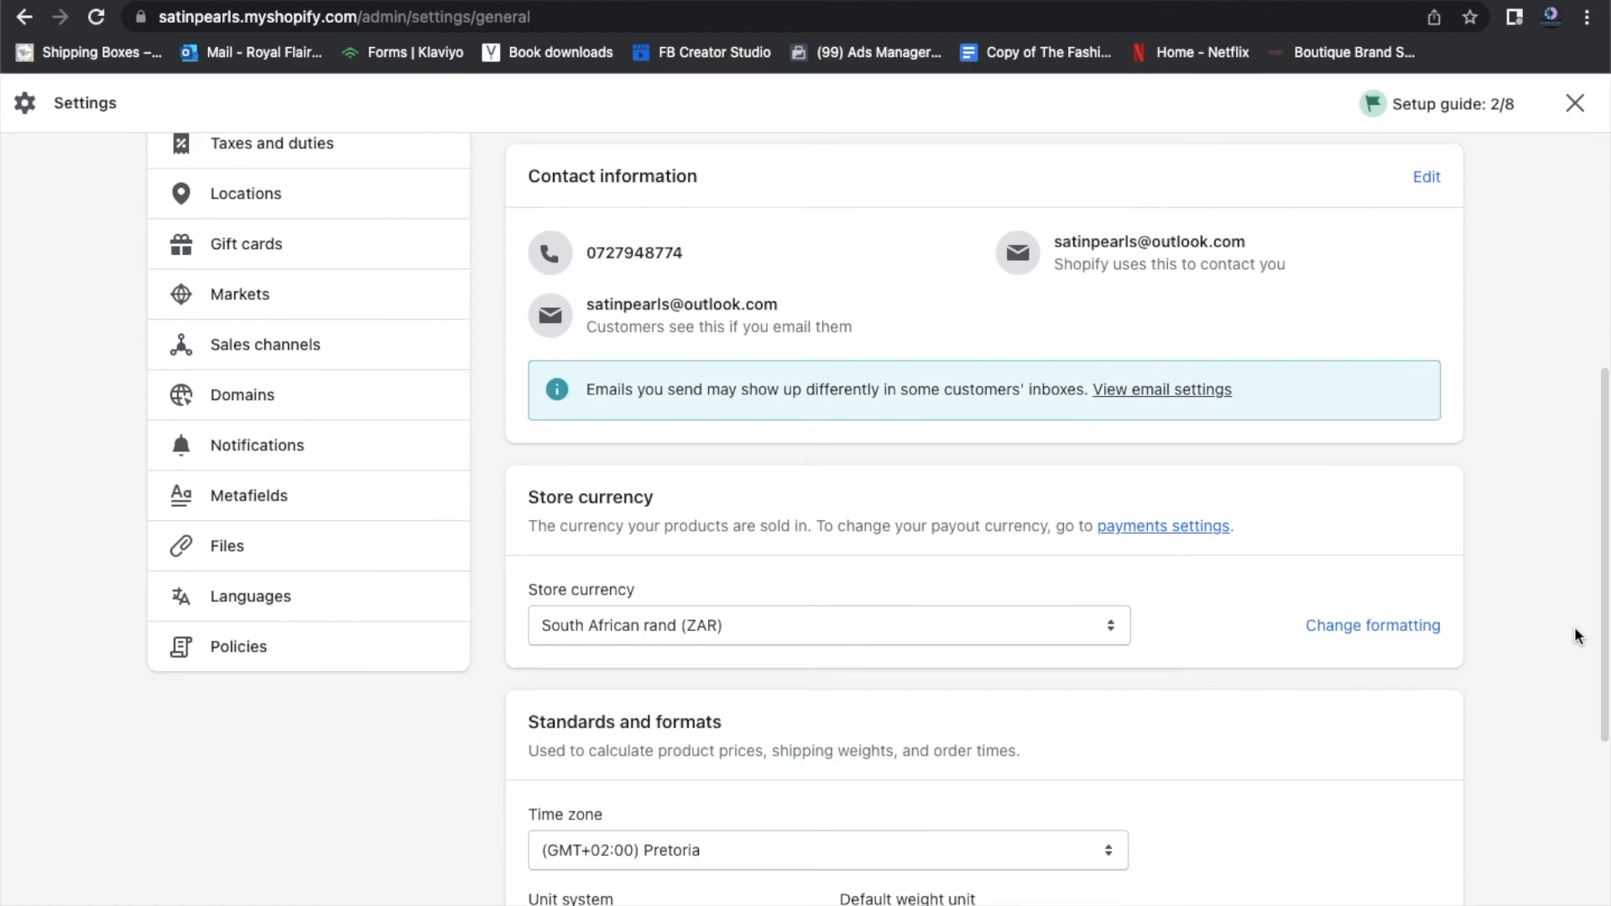
{"action": "scroll", "coordinate": [1575, 635], "scroll_direction": "down", "scroll_amount": 1}
{"action": "scroll", "coordinate": [1575, 631], "scroll_direction": "up", "scroll_amount": 1}
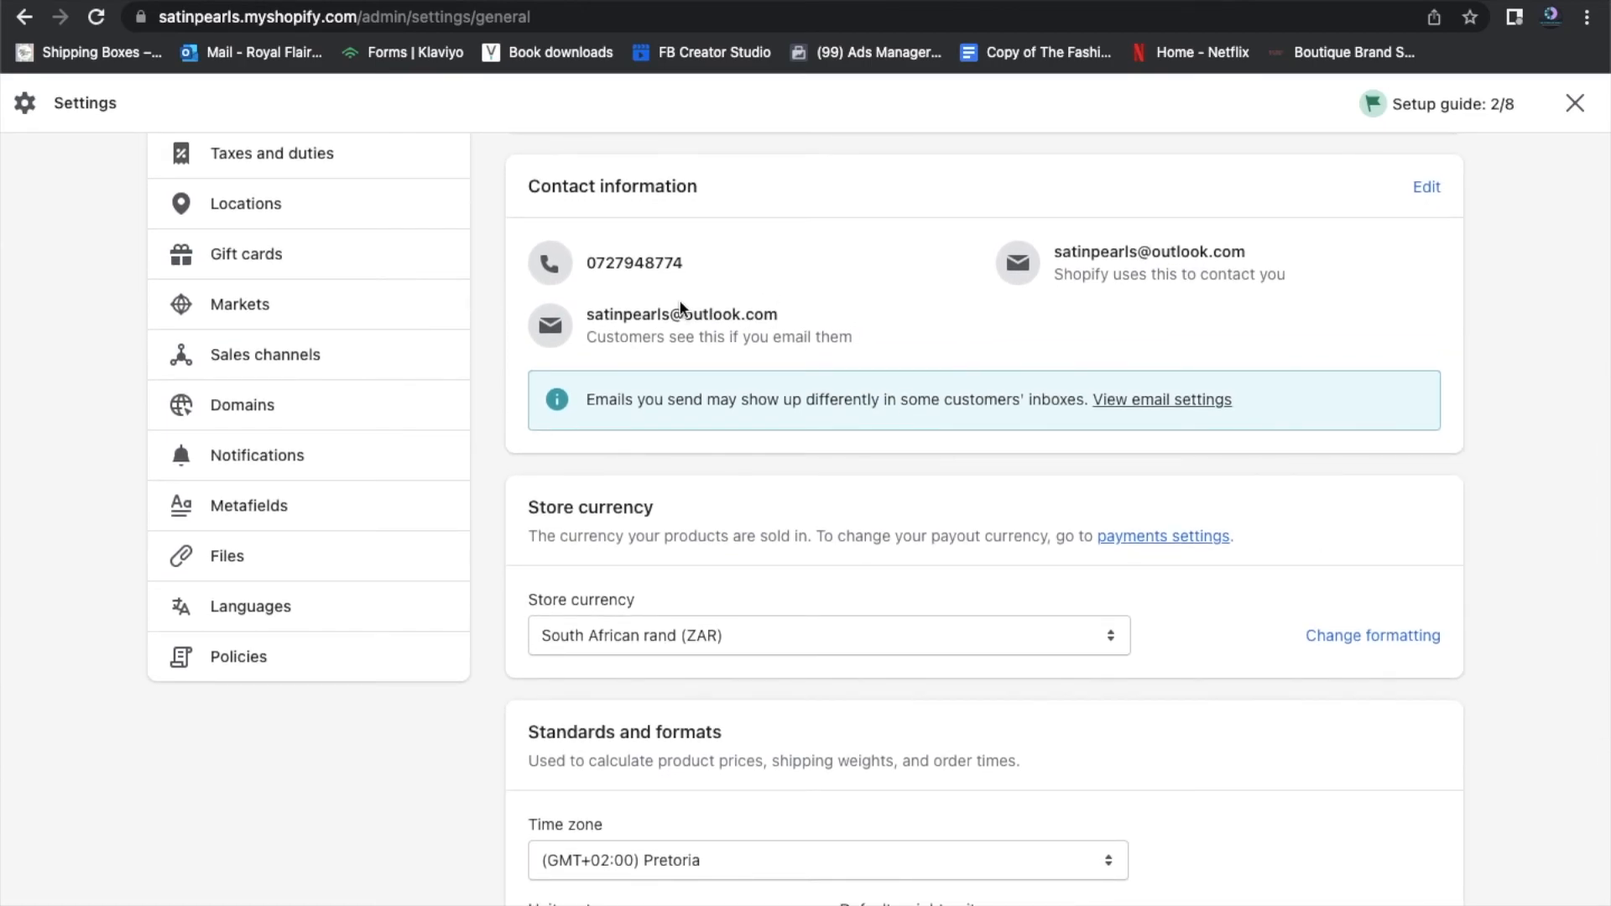
{"action": "scroll", "coordinate": [1519, 394], "scroll_direction": "down", "scroll_amount": 3}
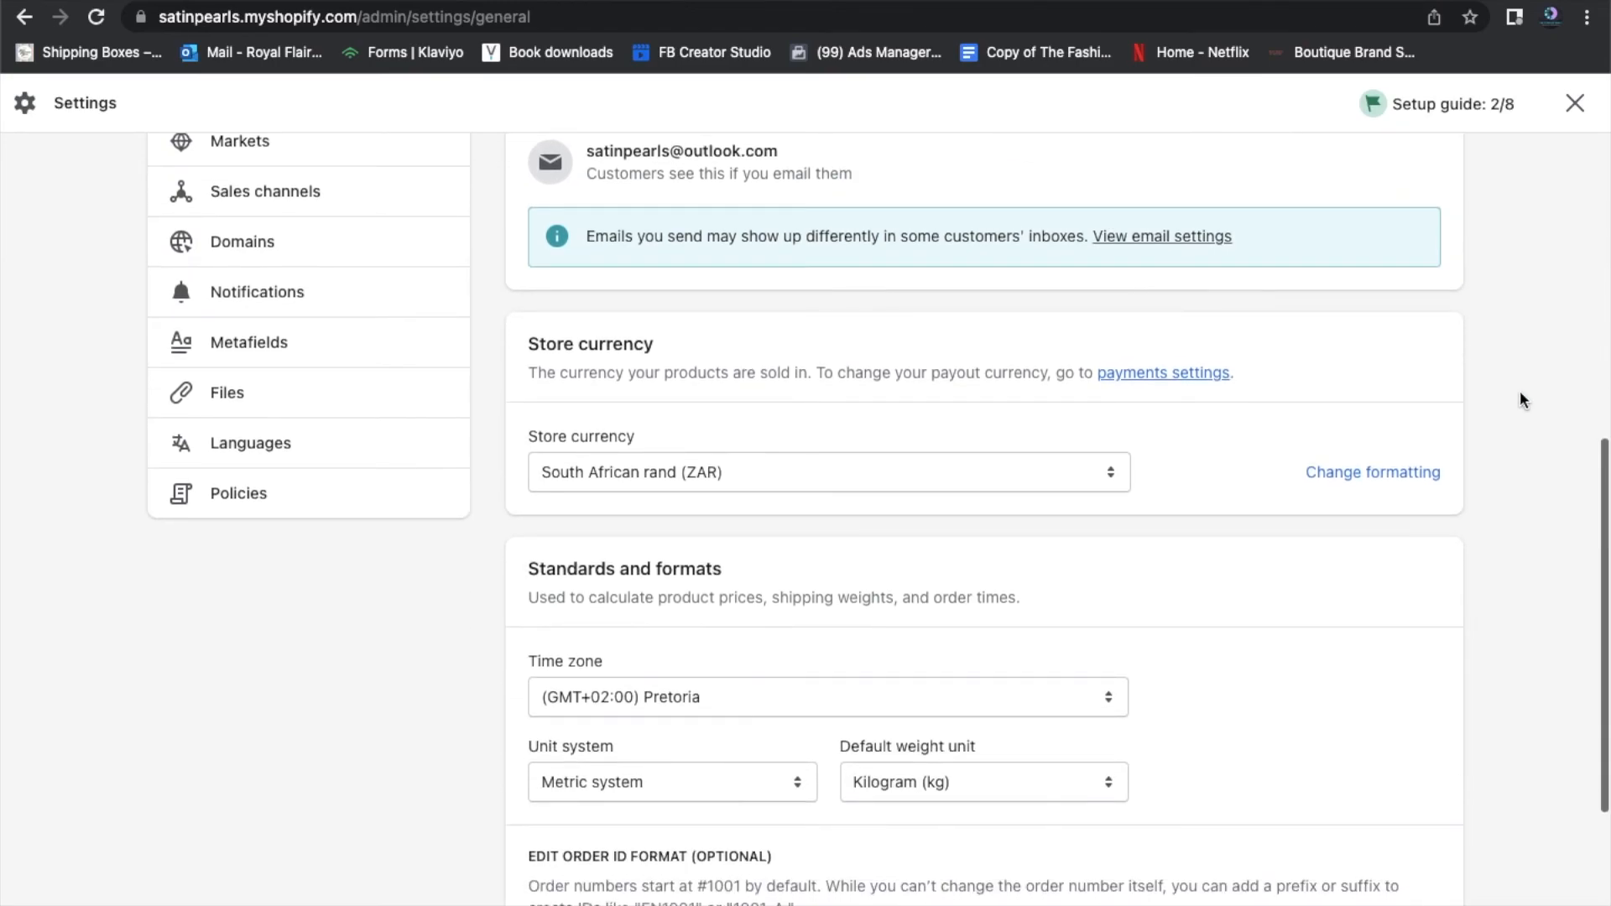
{"action": "scroll", "coordinate": [1519, 390], "scroll_direction": "down", "scroll_amount": 3}
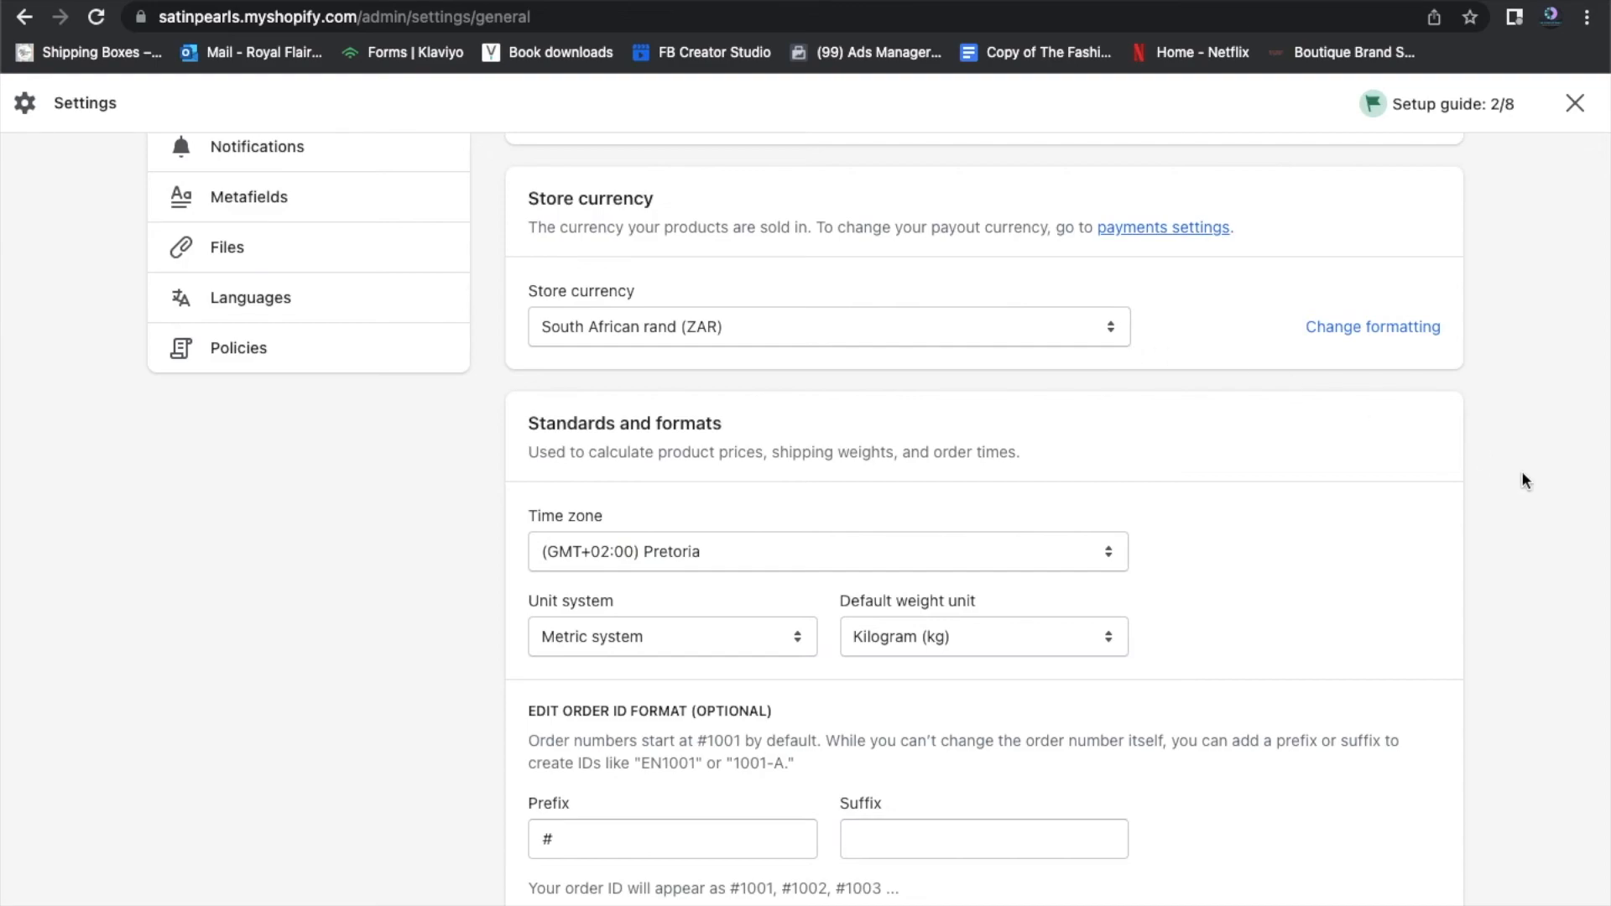
{"action": "scroll", "coordinate": [1528, 534], "scroll_direction": "down", "scroll_amount": 2}
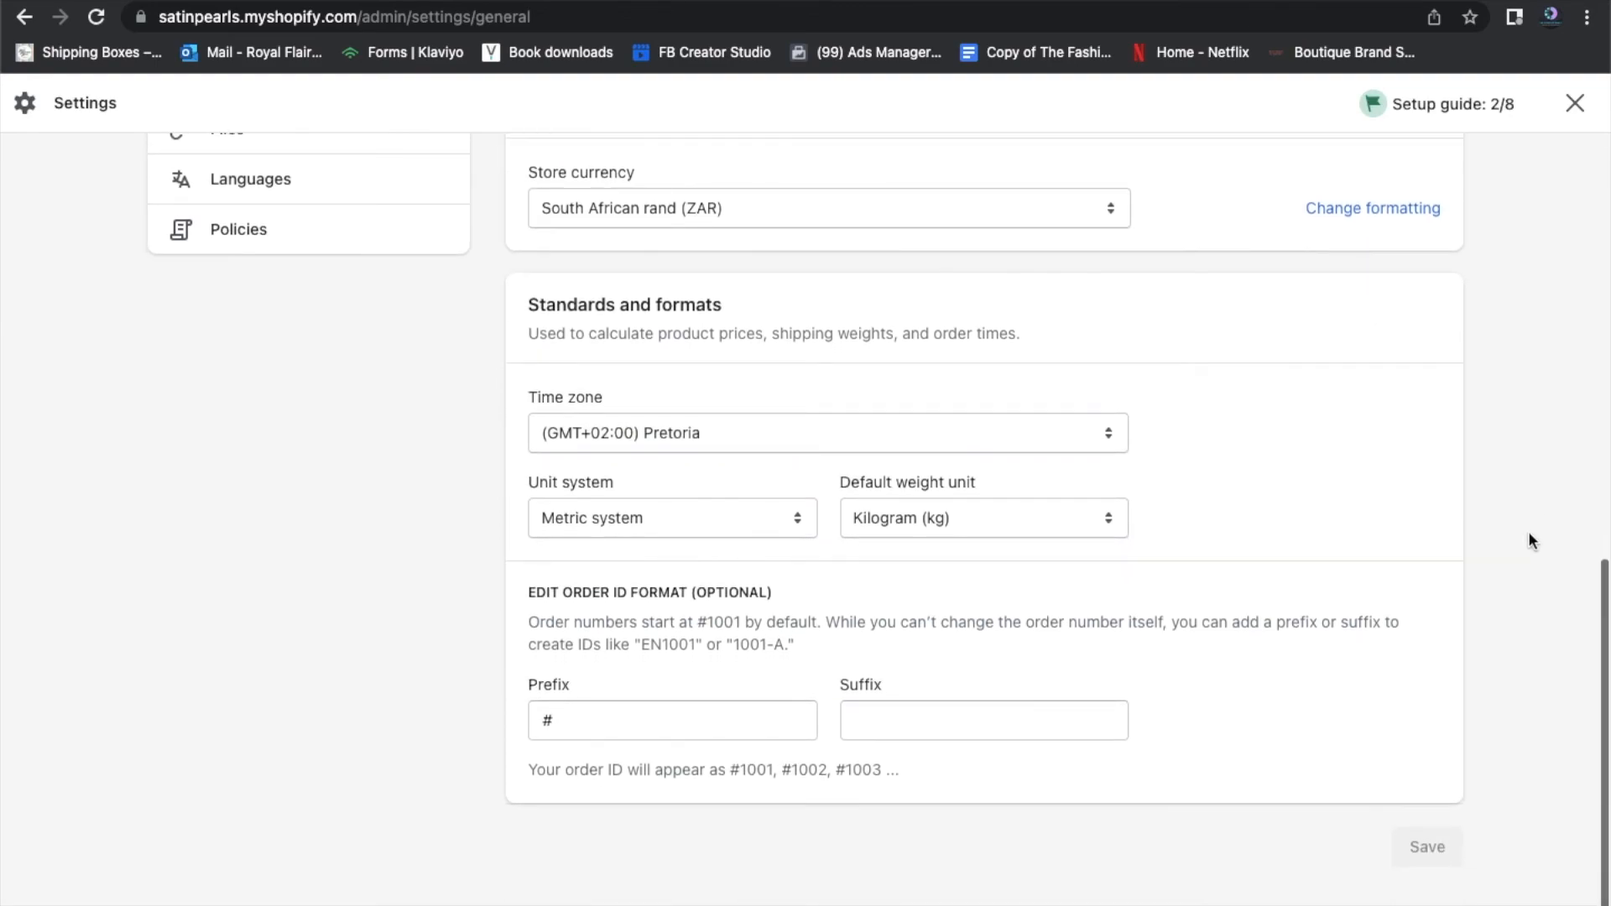
{"action": "scroll", "coordinate": [1515, 304], "scroll_direction": "up", "scroll_amount": 3}
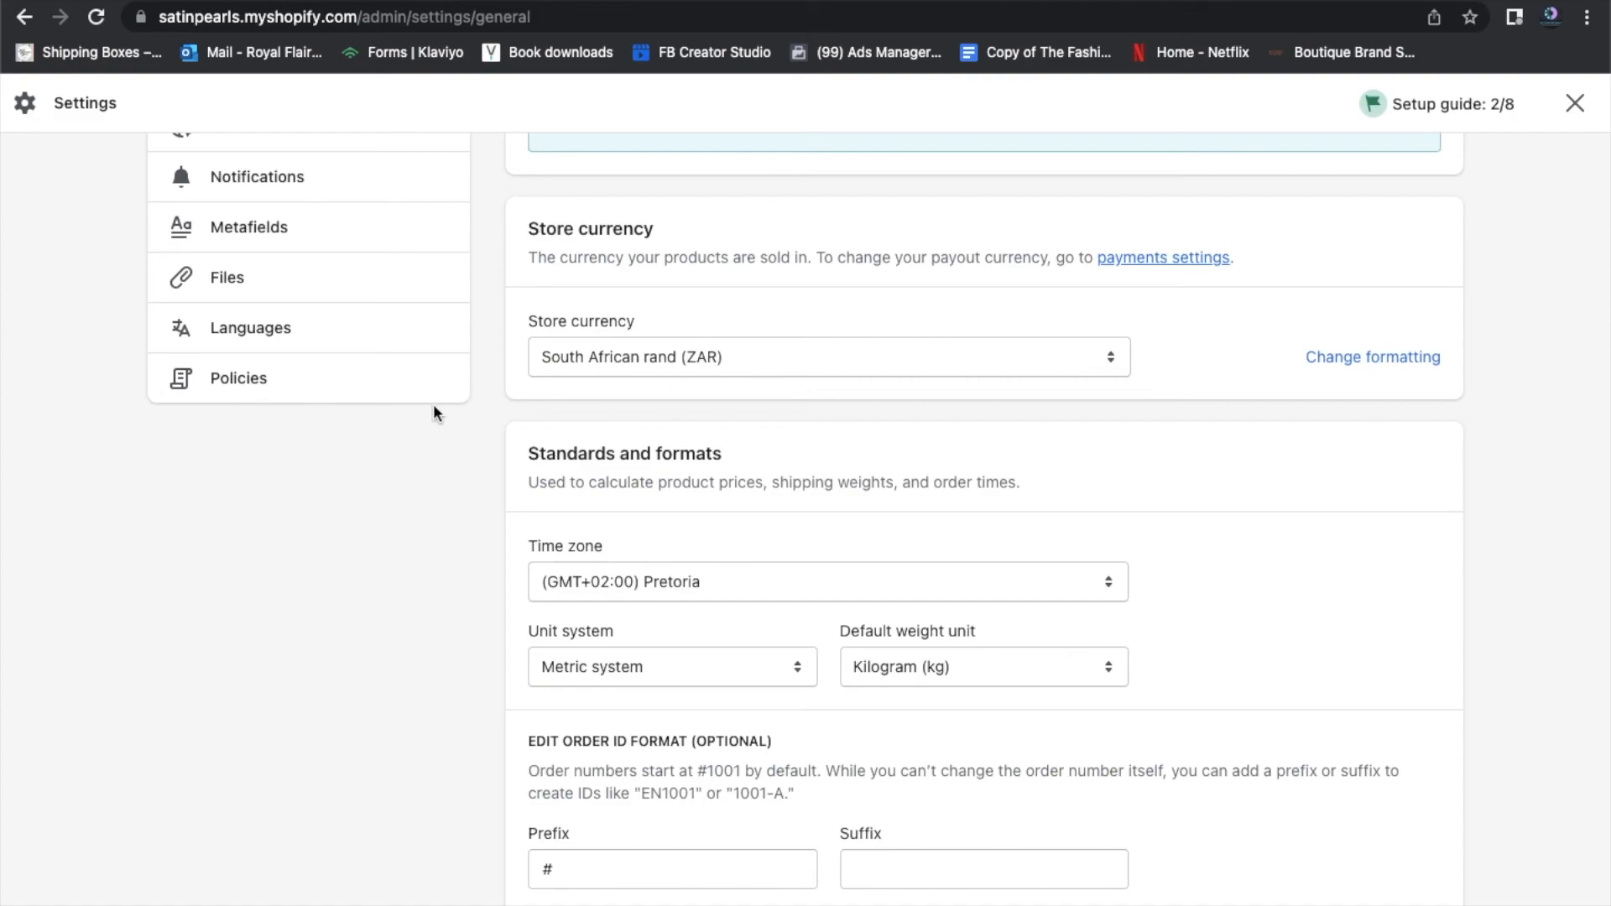
Set the store's default weight unit to Gram (g) under standards and formats
{"action": "scroll", "coordinate": [1510, 453], "scroll_direction": "down", "scroll_amount": 2}
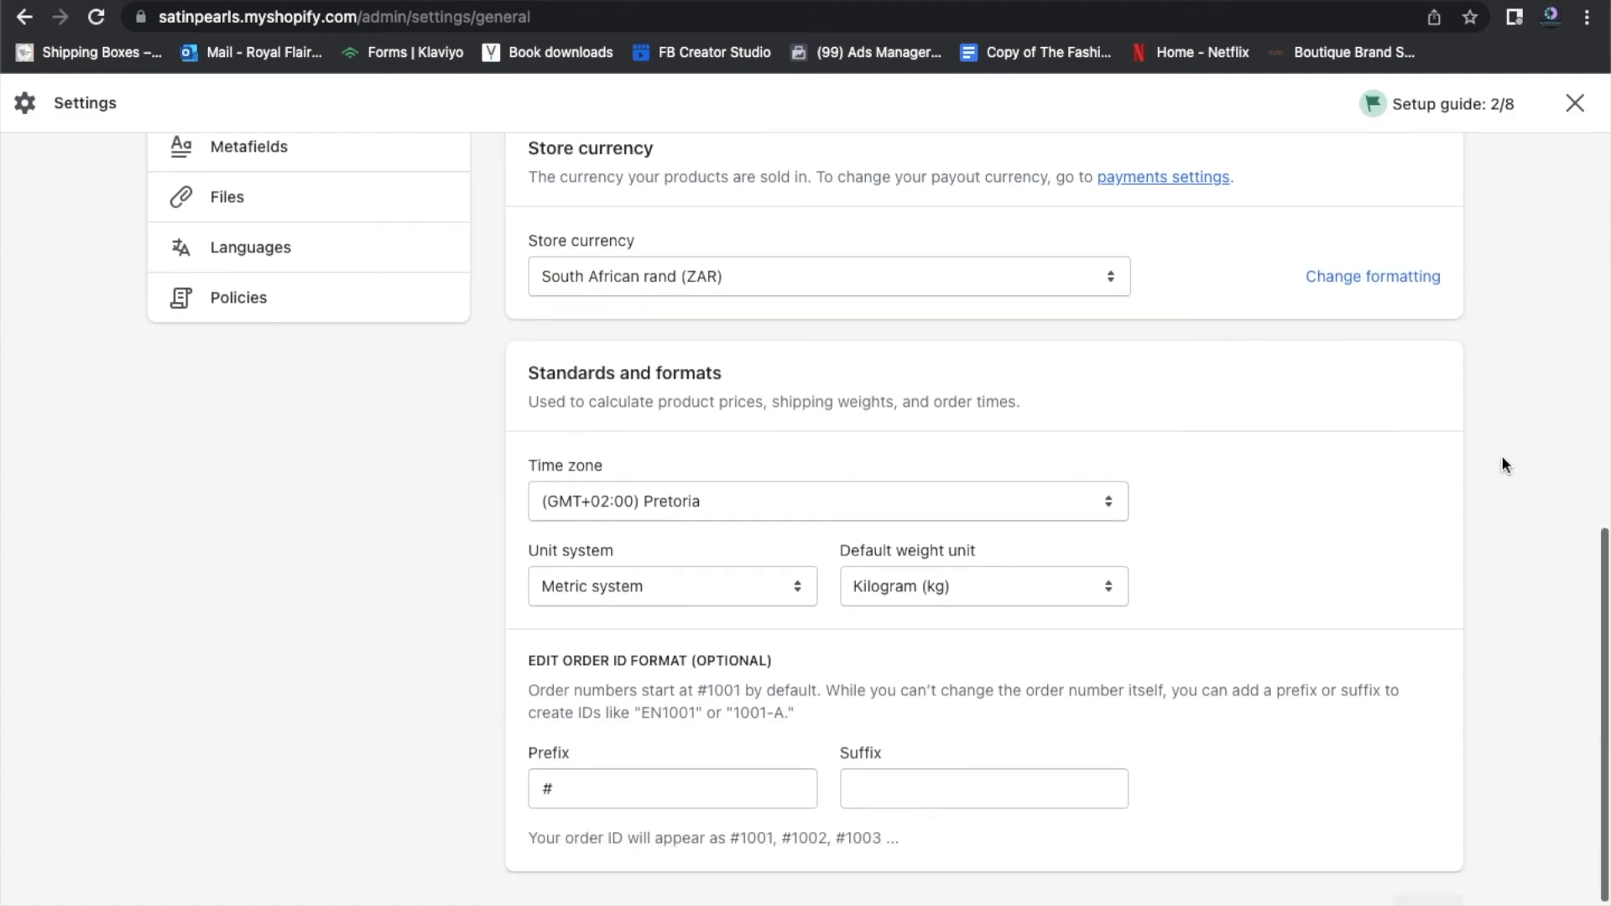
{"action": "scroll", "coordinate": [1479, 398], "scroll_direction": "down", "scroll_amount": 2}
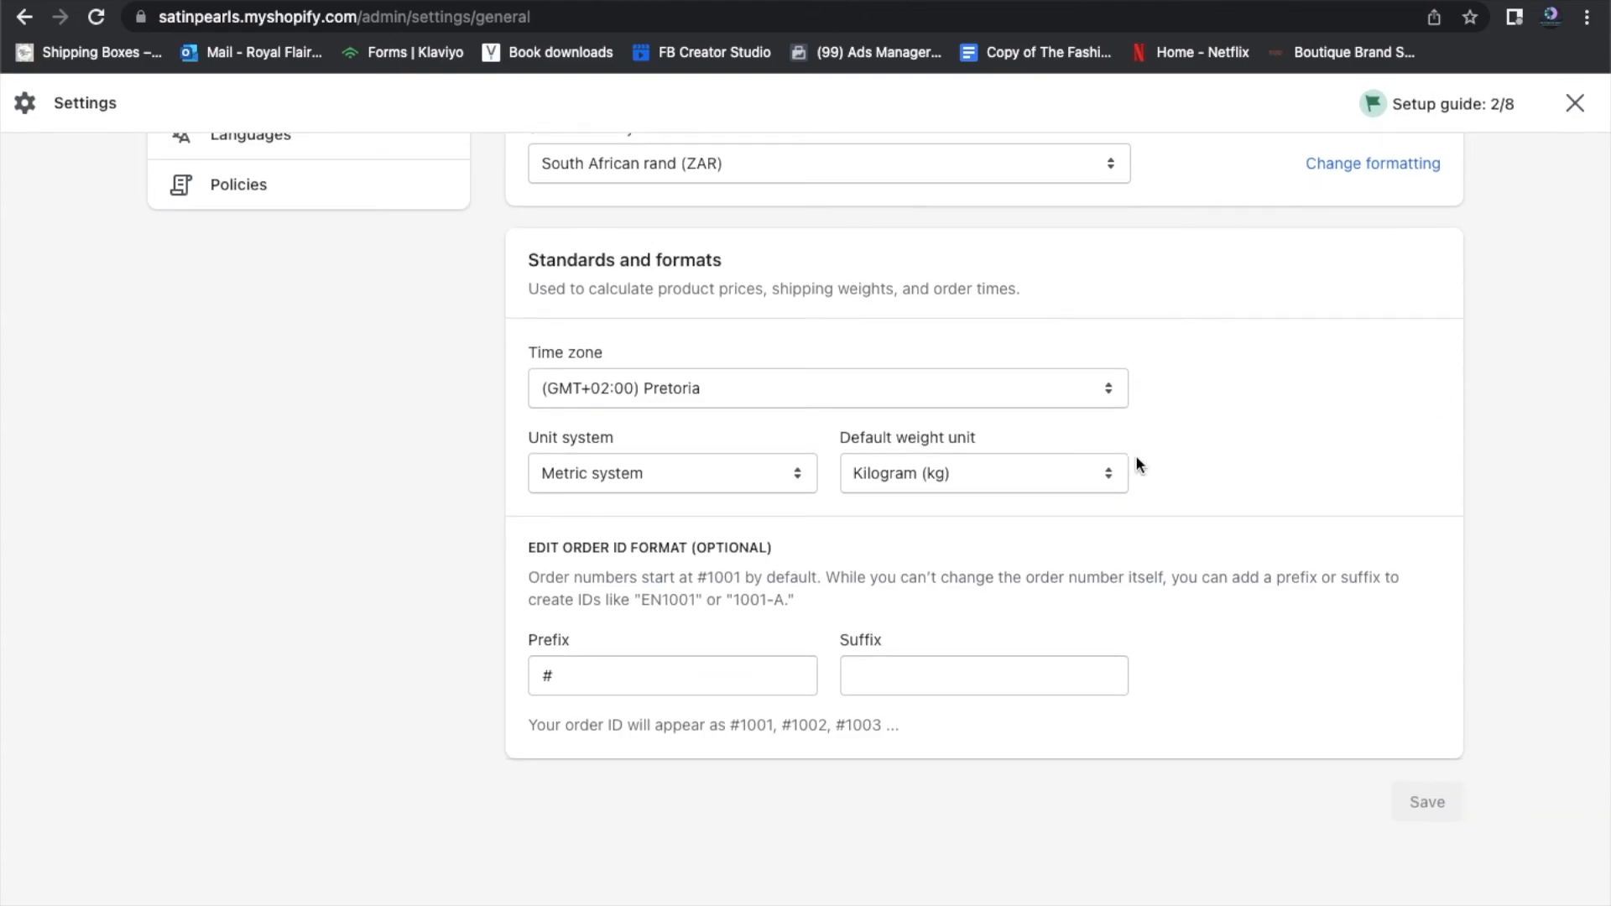
{"action": "left_click", "coordinate": [1104, 480]}
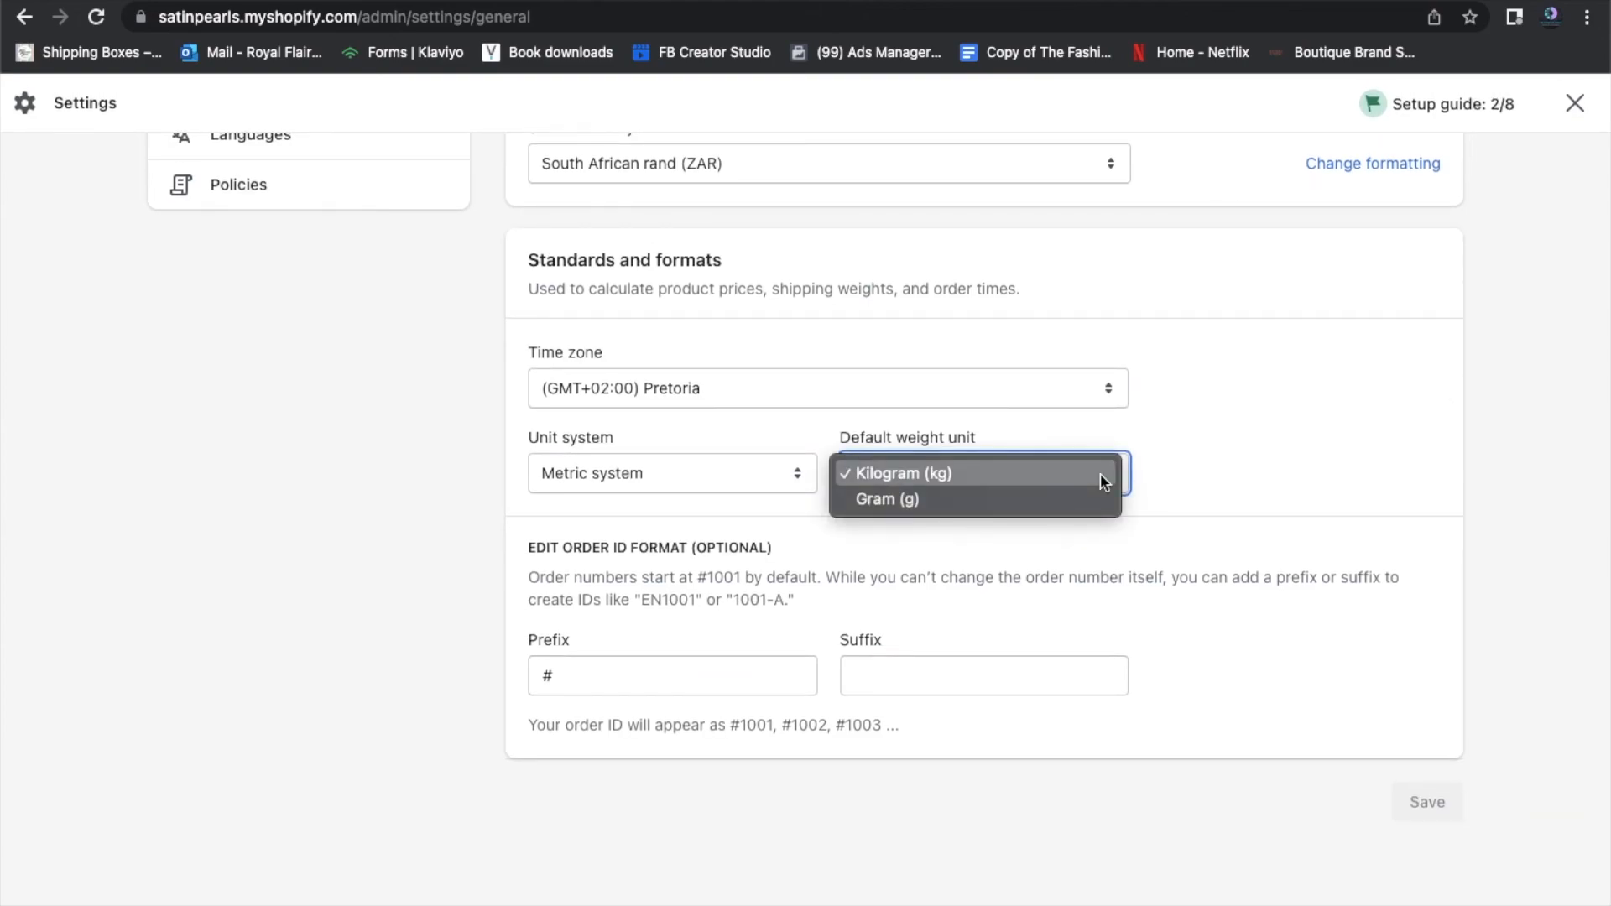
{"action": "left_click", "coordinate": [1025, 507]}
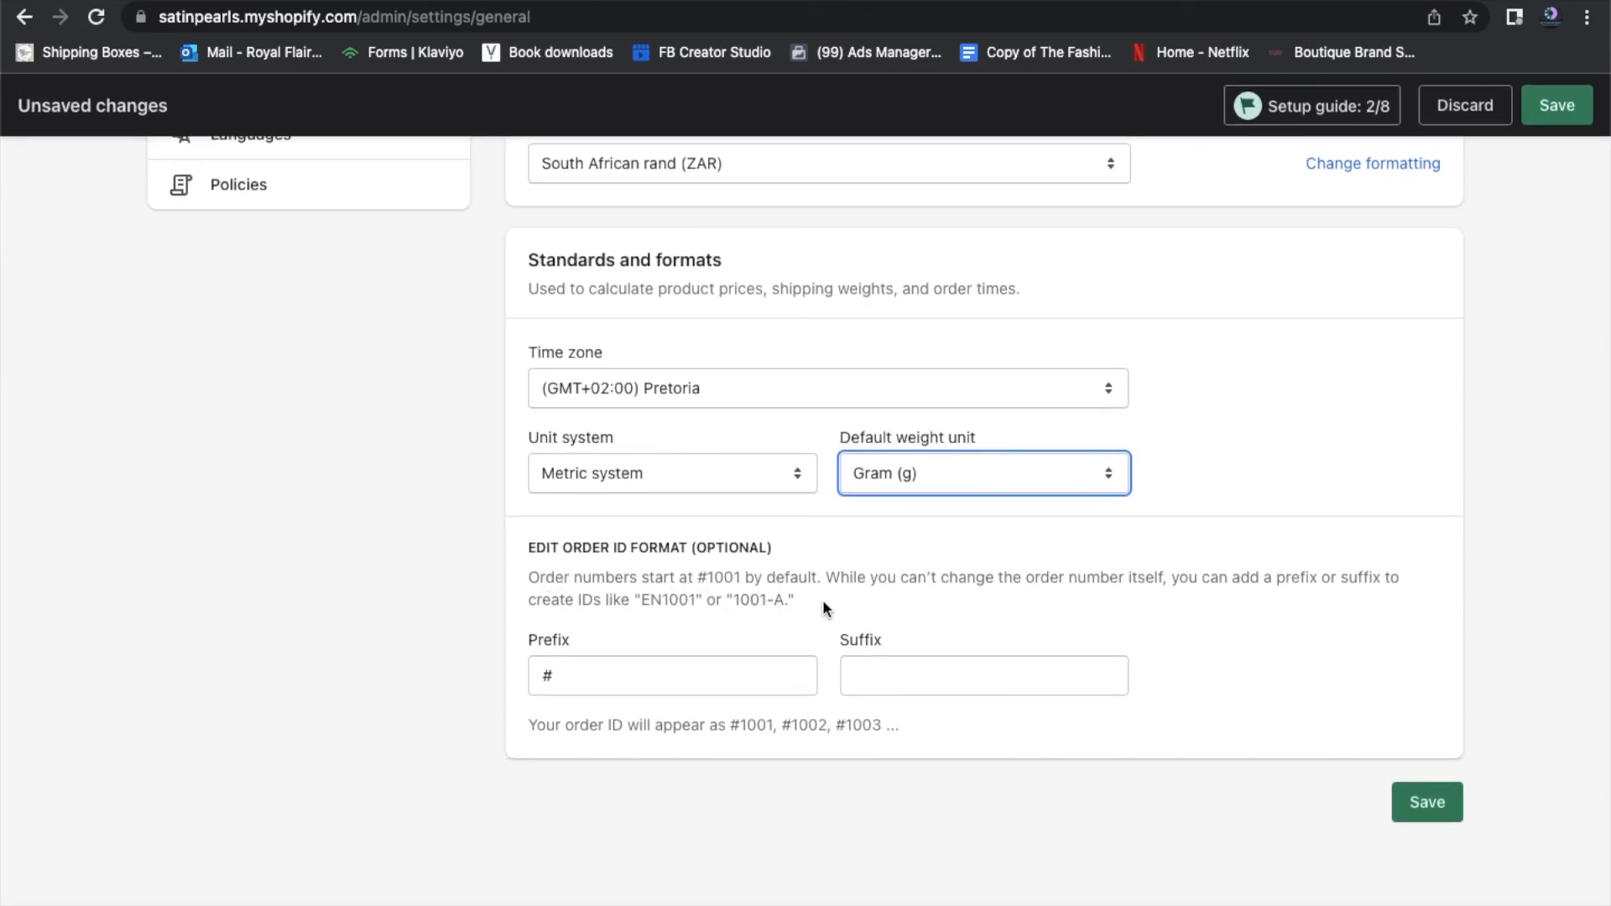
Try the prefix #SP and the suffix W in the order ID format, and delete the added letters again
{"action": "left_click", "coordinate": [583, 685]}
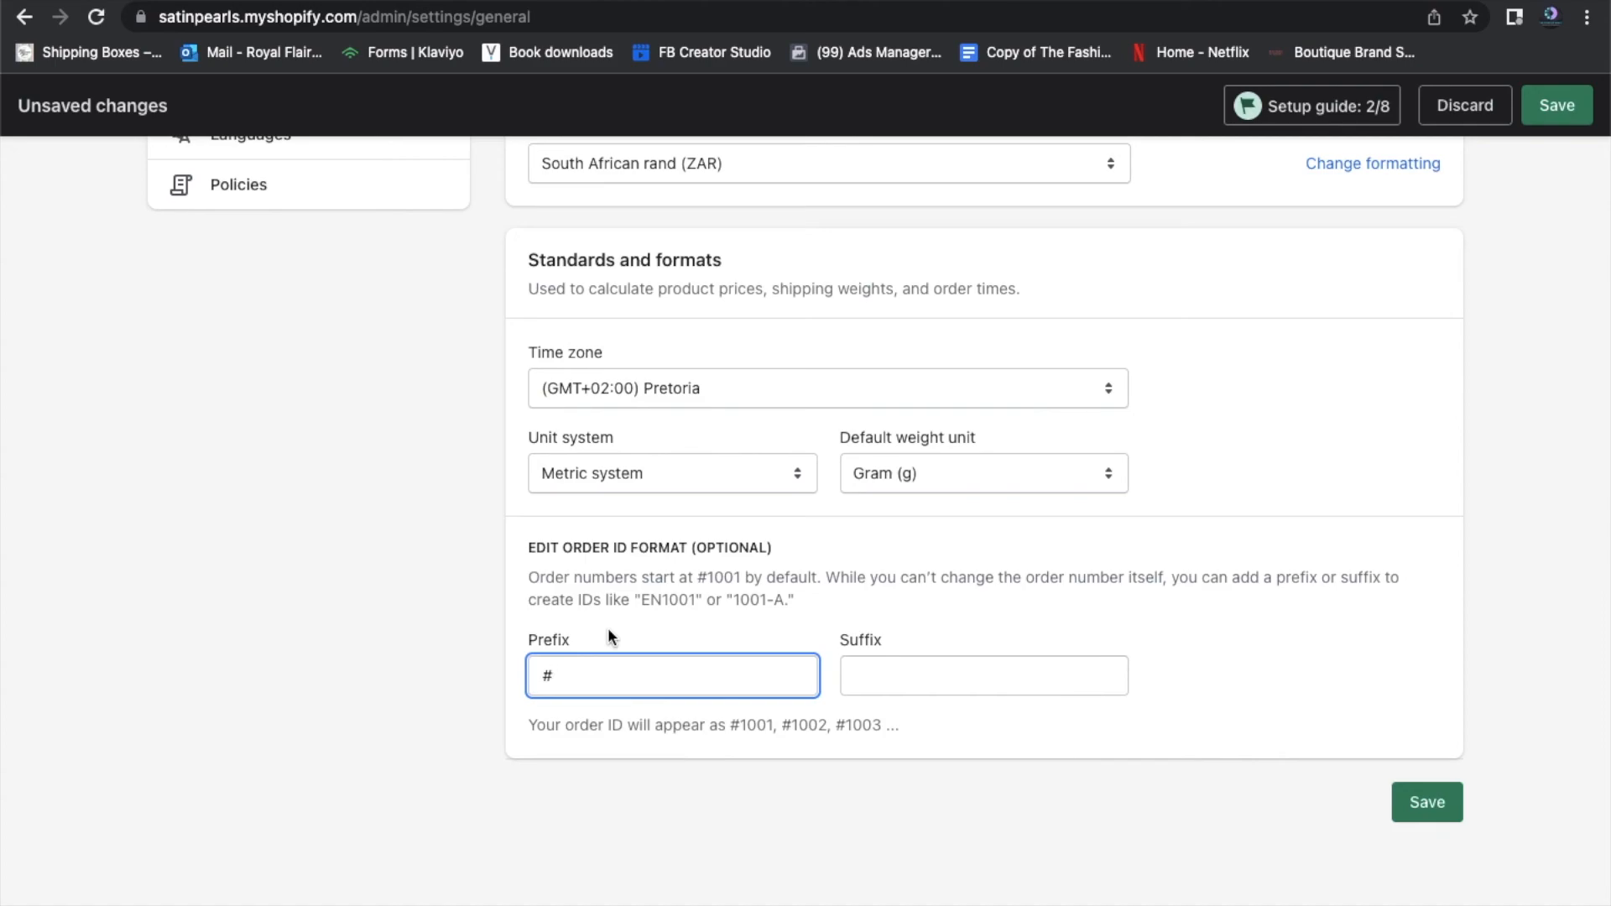
{"action": "type", "text": "SP"}
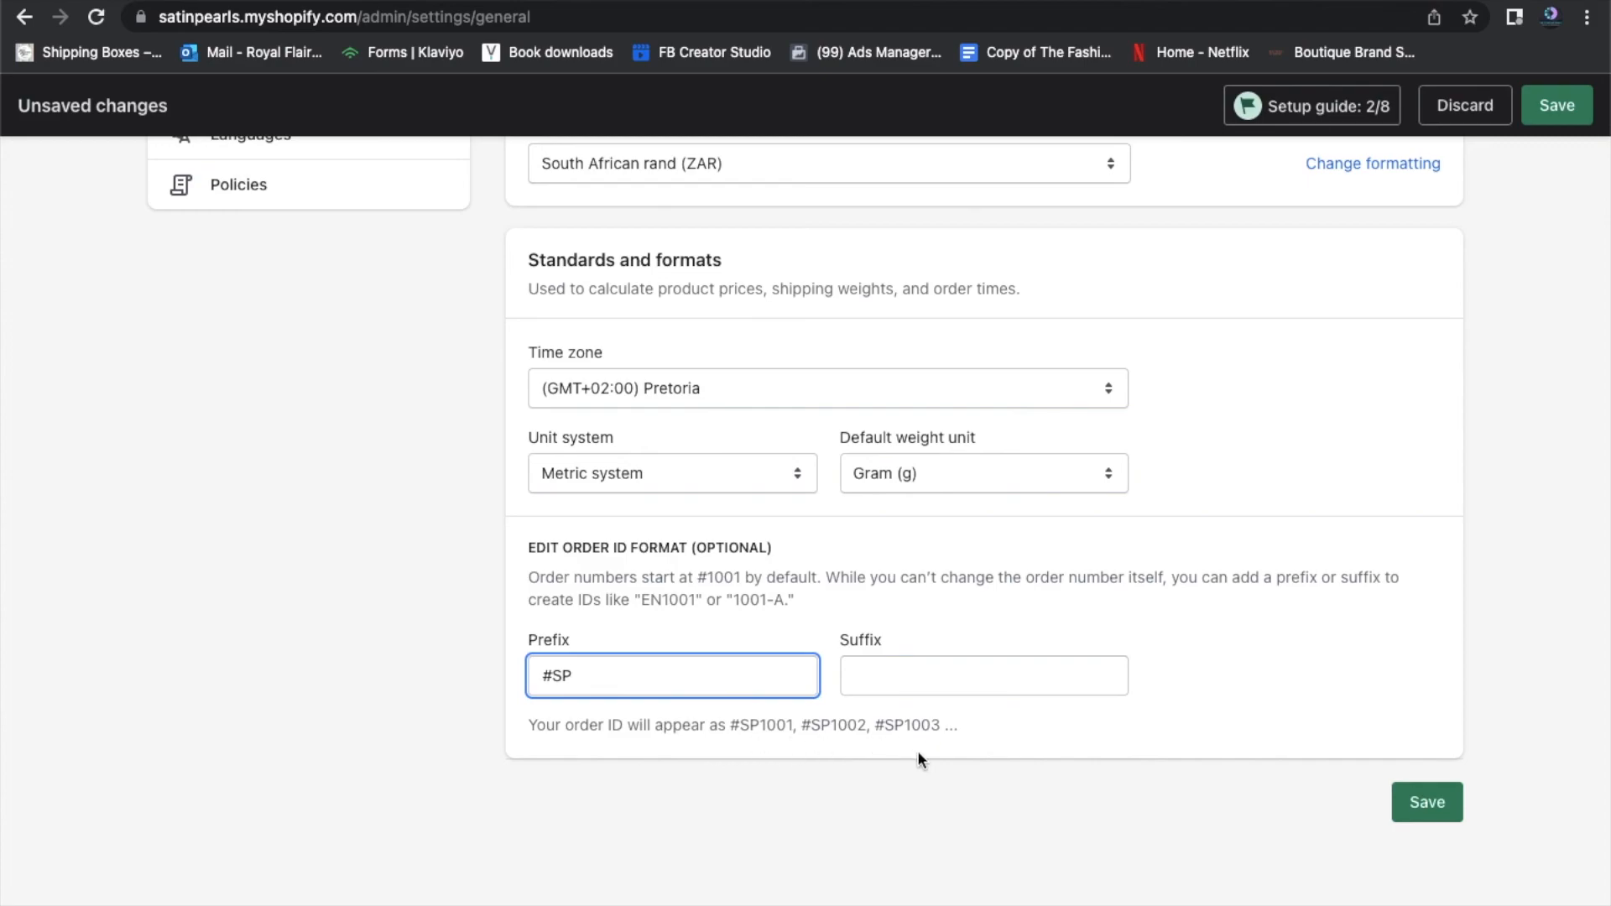
{"action": "left_click", "coordinate": [929, 667]}
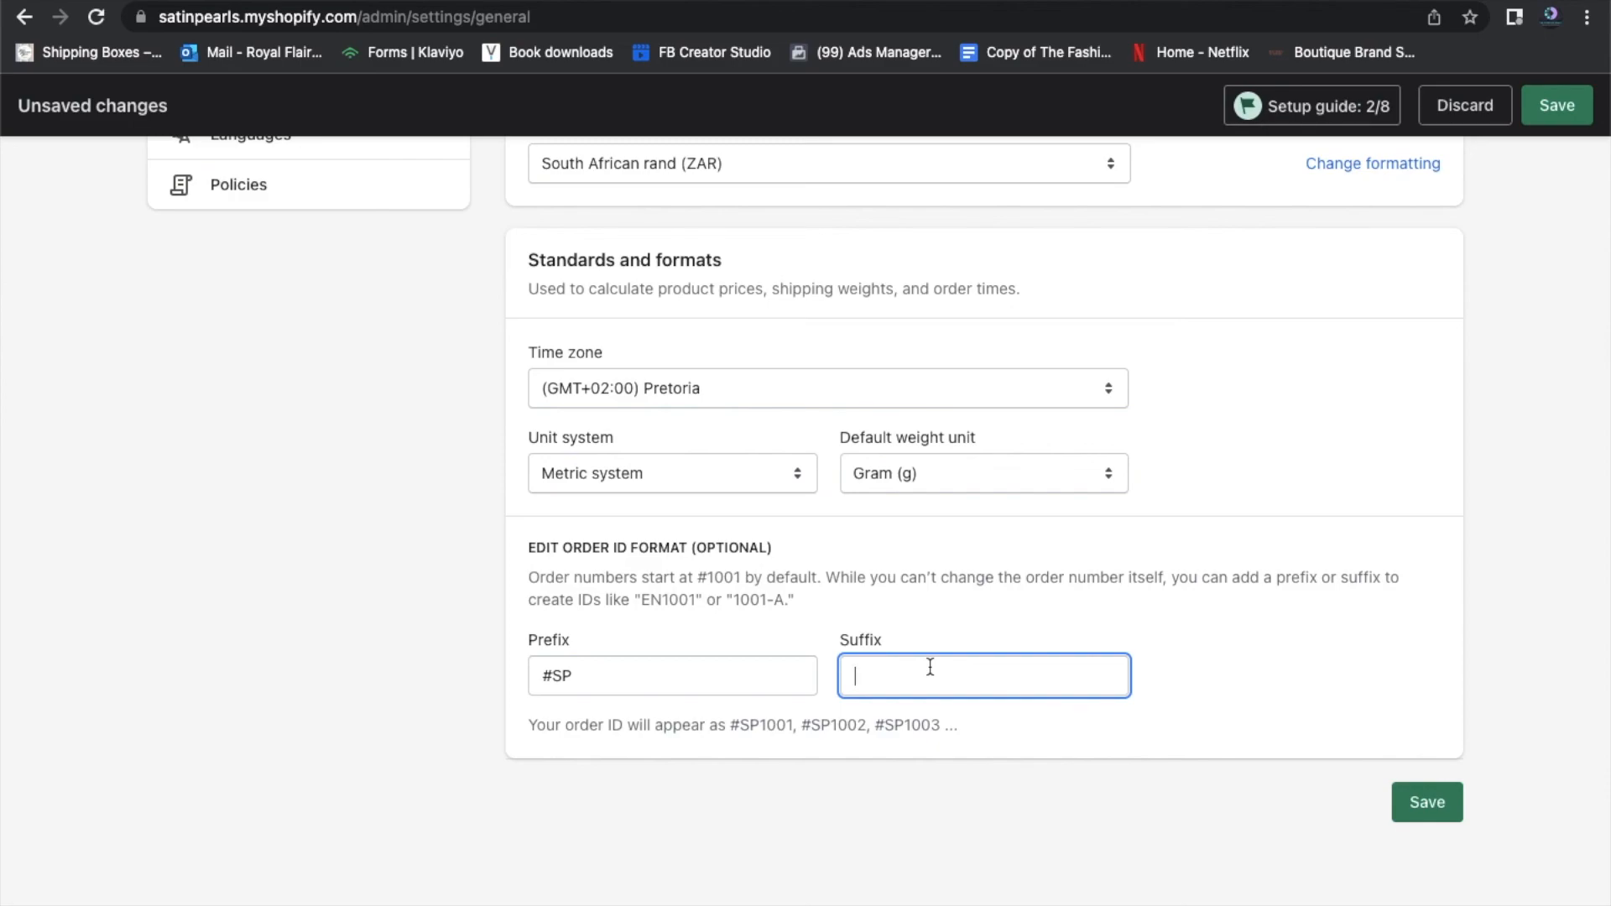
{"action": "type", "text": "W"}
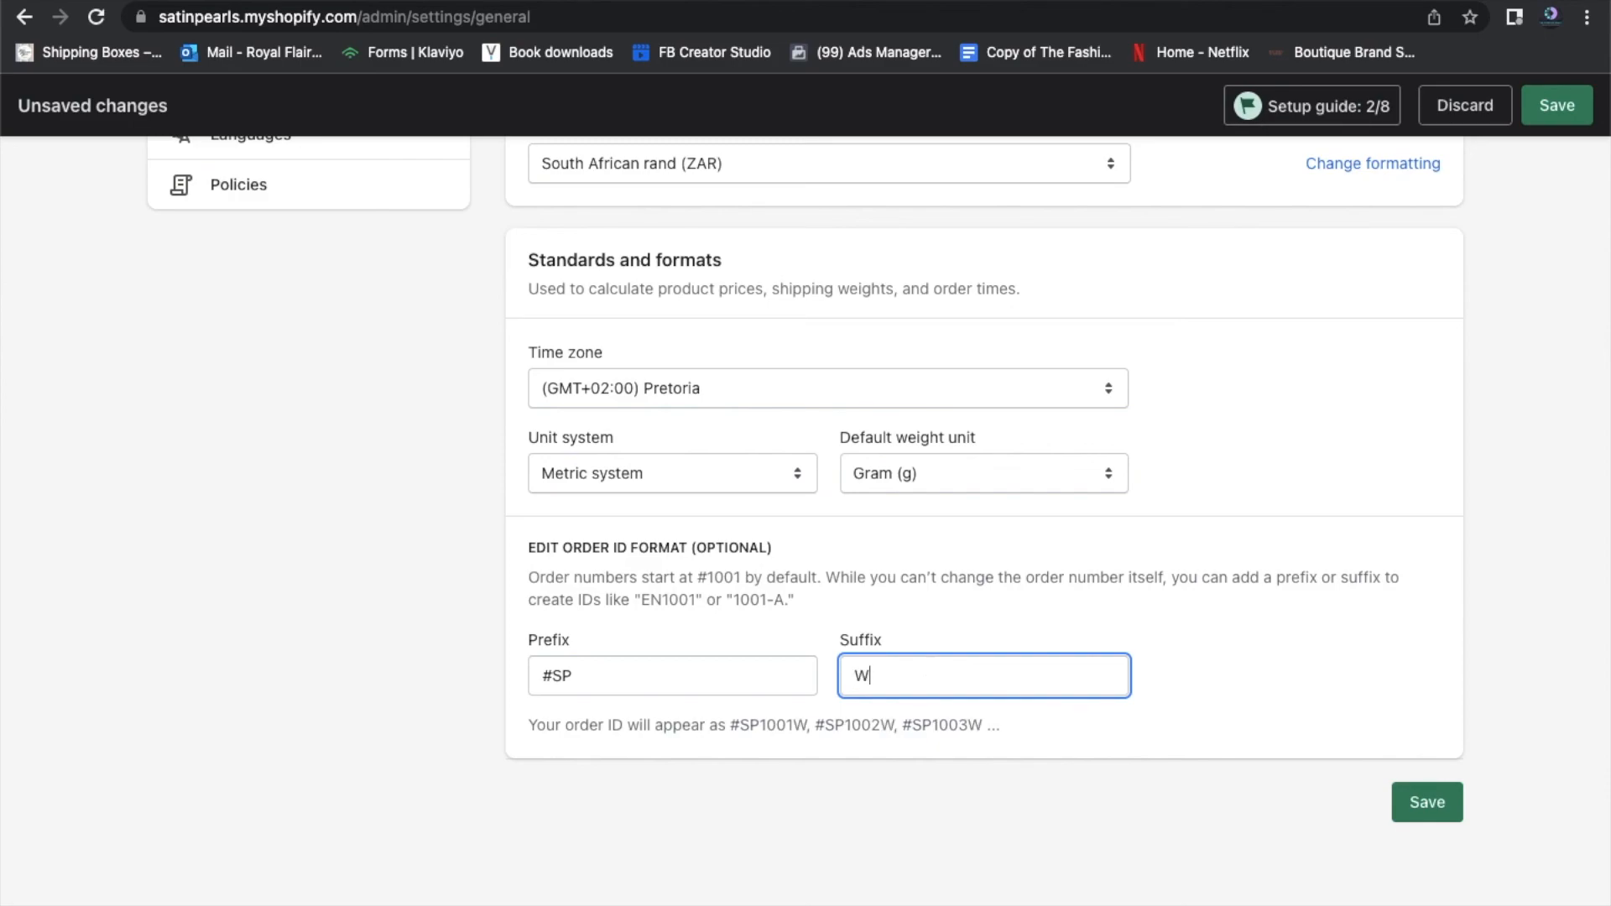
{"action": "key", "text": "BackSpace"}
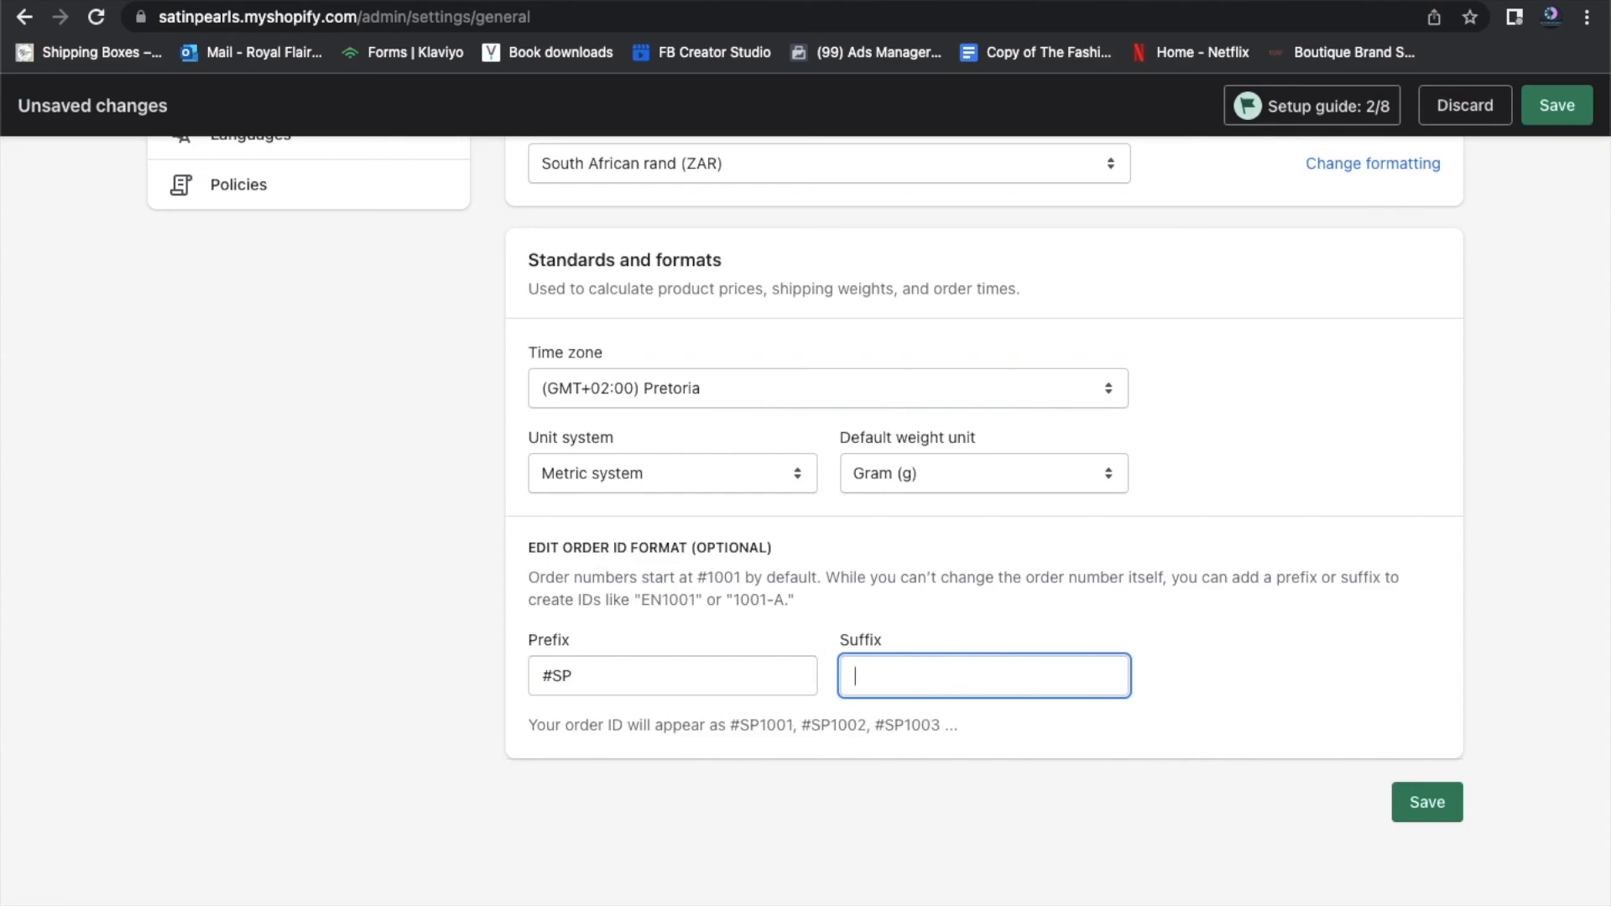
{"action": "left_click", "coordinate": [750, 693]}
{"action": "key", "text": "BackSpace"}
{"action": "key", "text": "BackSpace"}
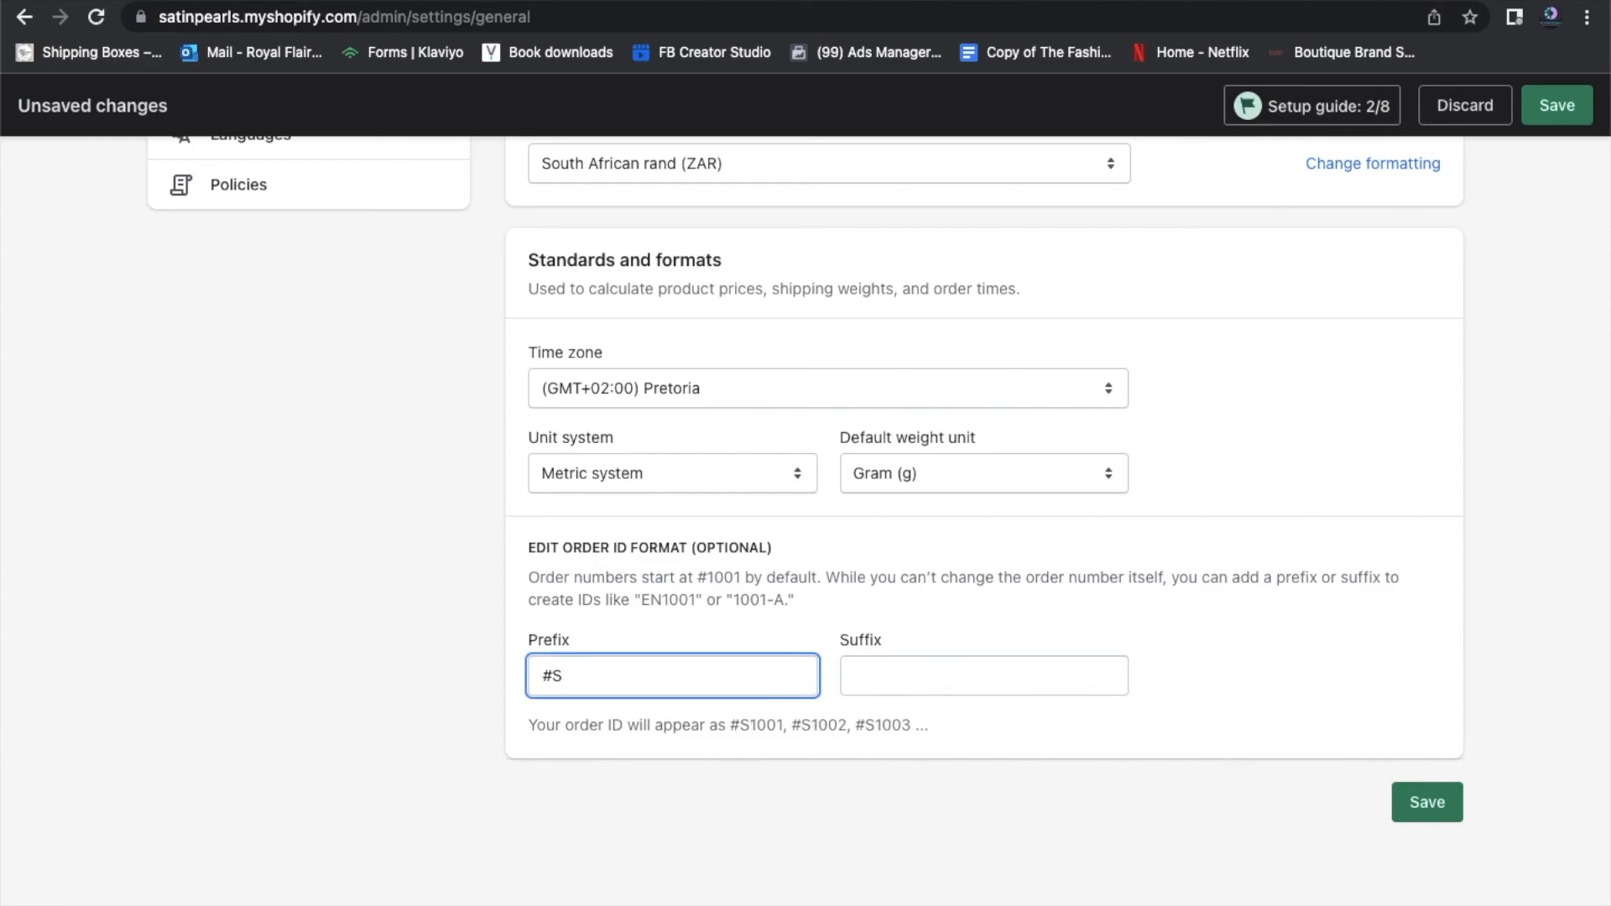
Save the store details changes and close the settings to return to the admin home page
{"action": "left_click", "coordinate": [1429, 801]}
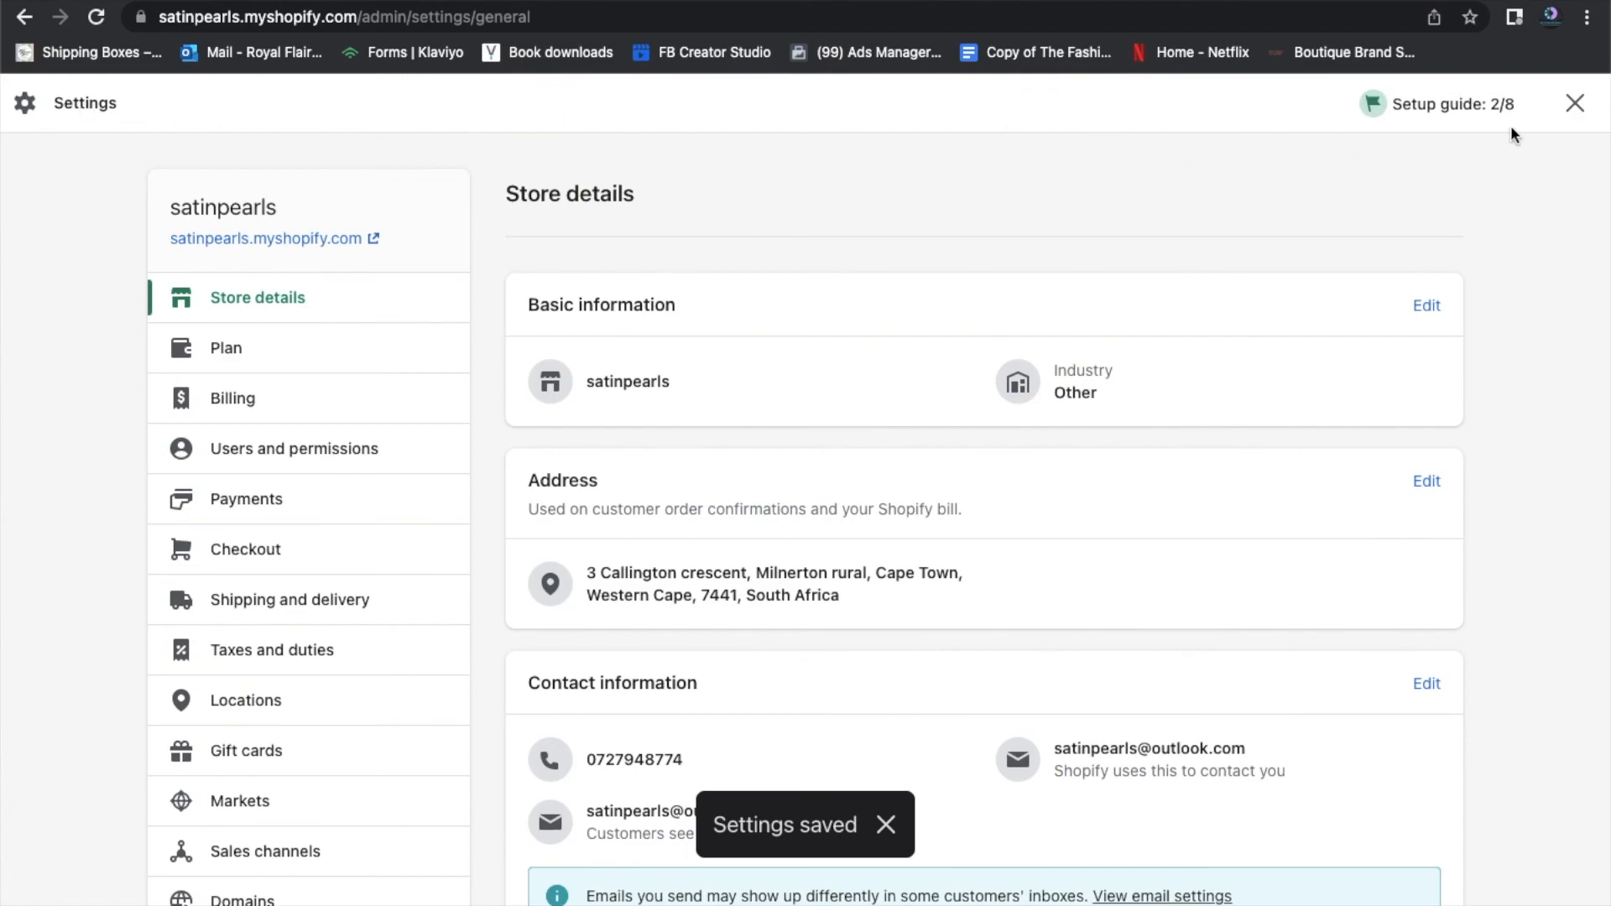
{"action": "left_click", "coordinate": [1575, 103]}
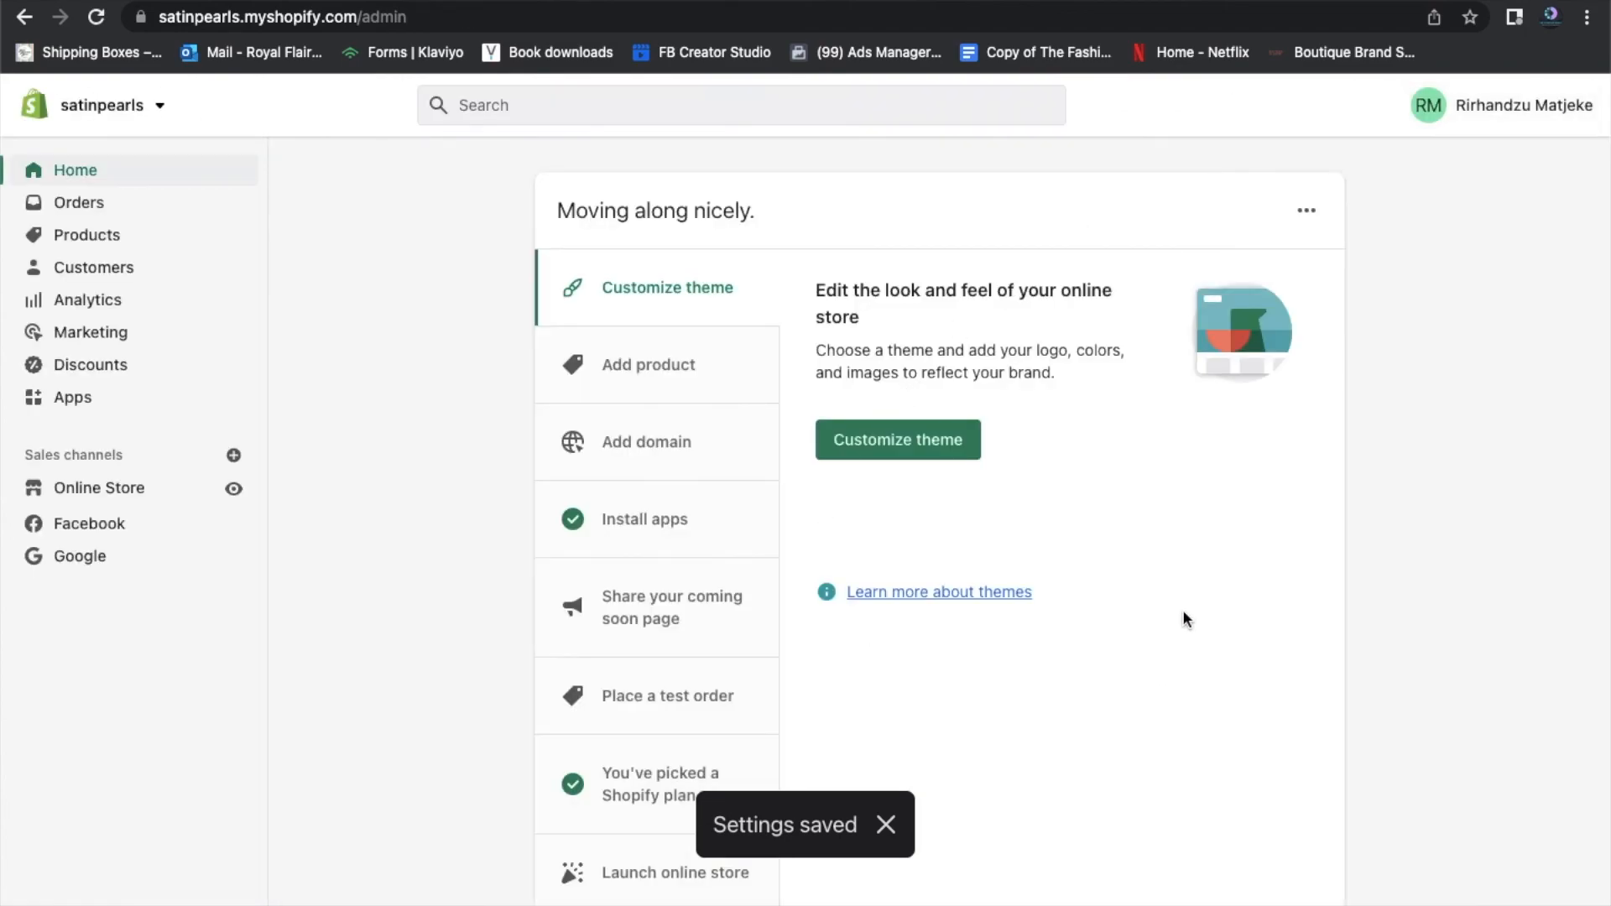